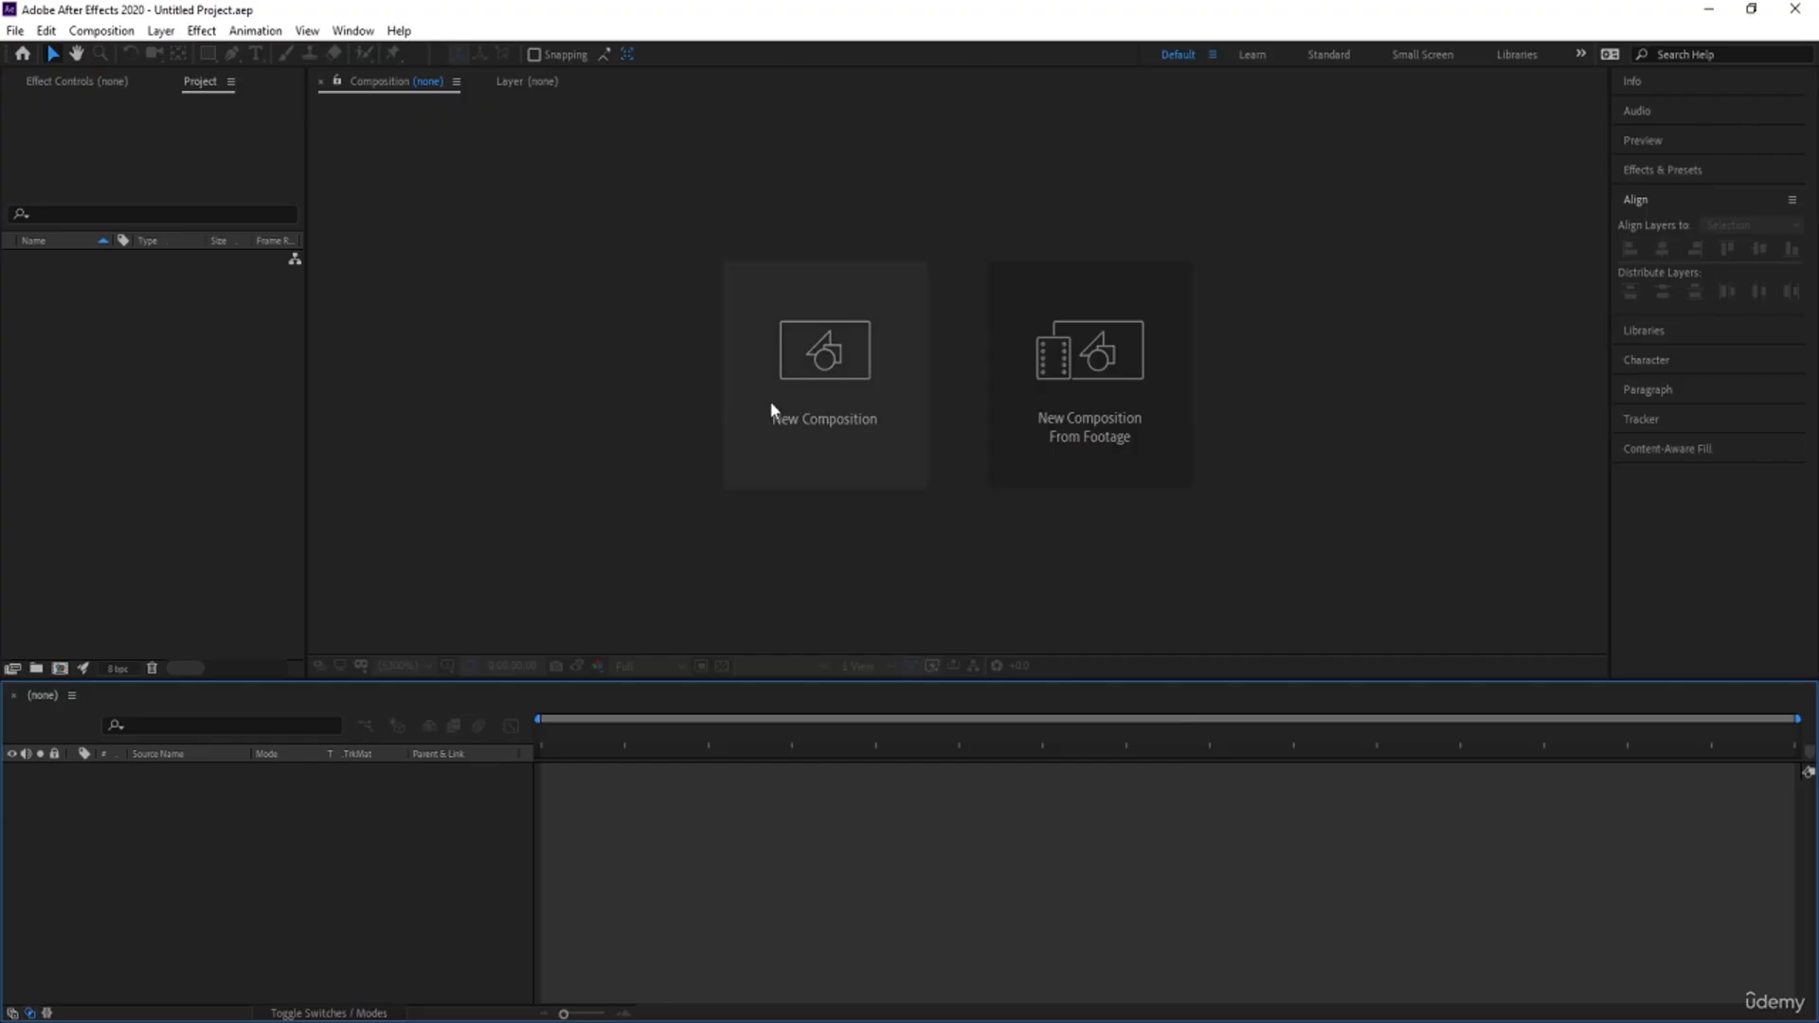
Create a new composition named Main Animation with a duration of 20 seconds
click(770, 402)
text(Main Animation)
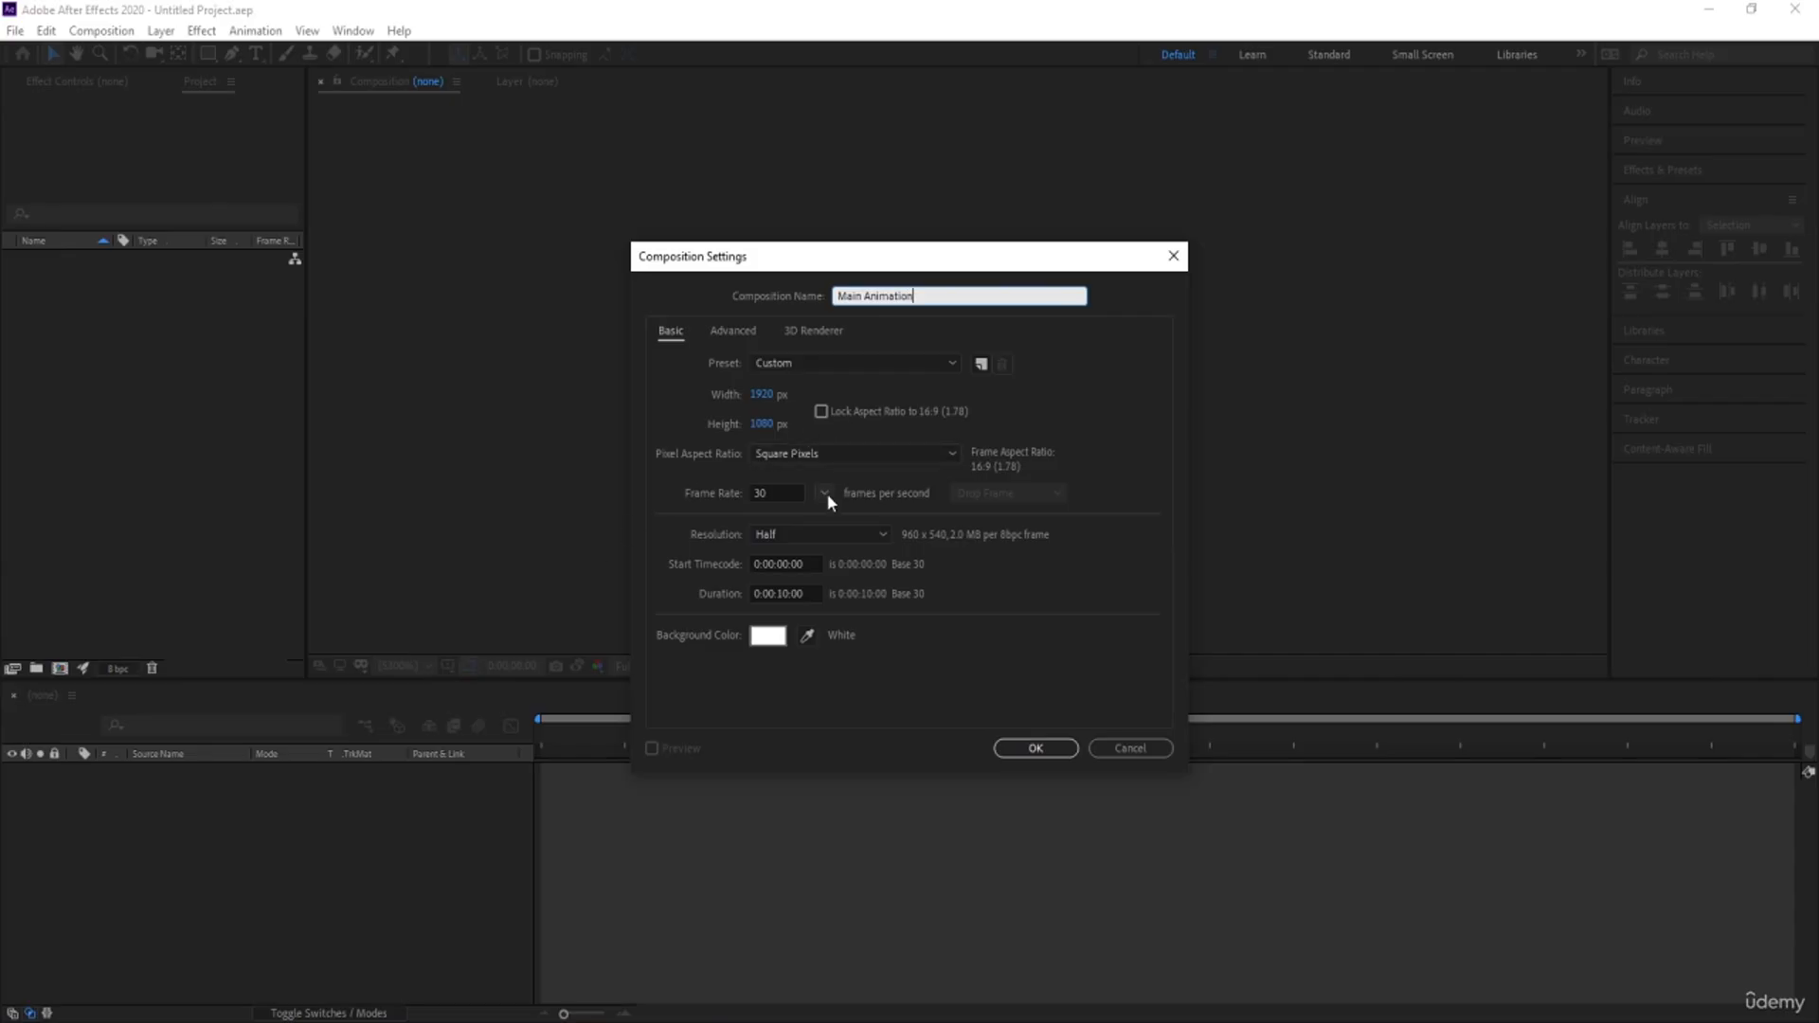
click(785, 591)
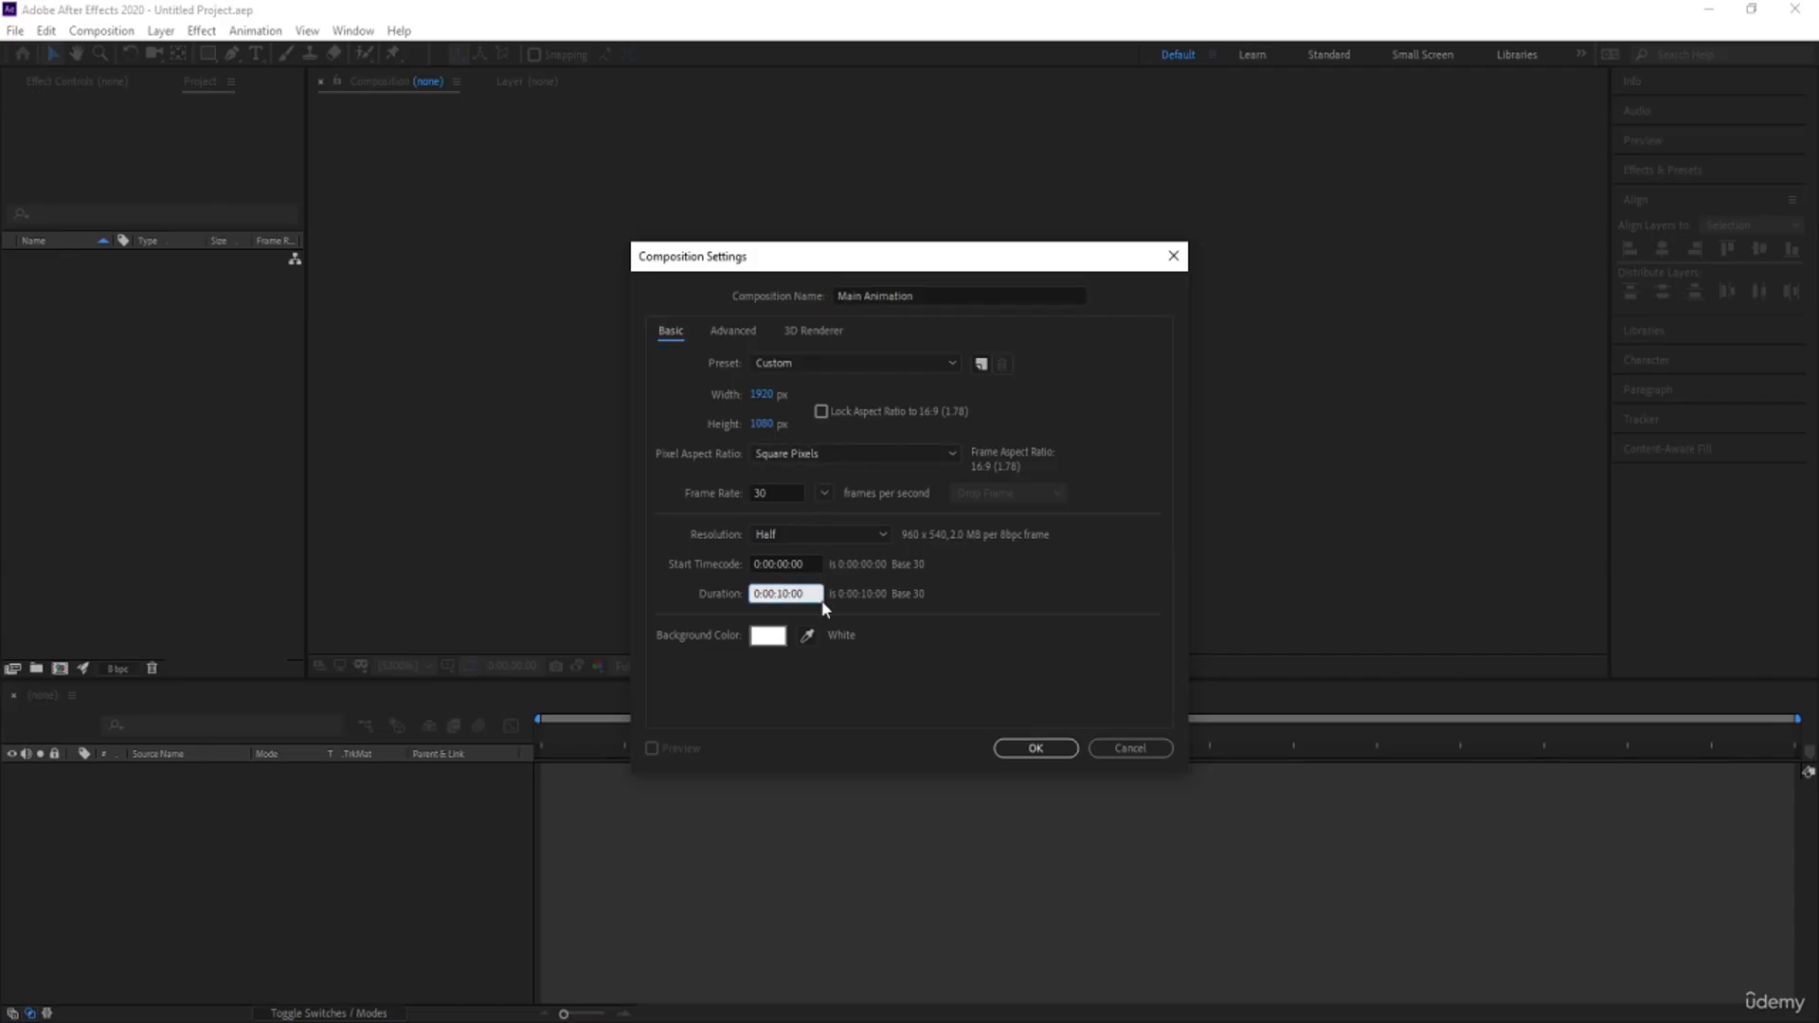
text(2)
click(1035, 747)
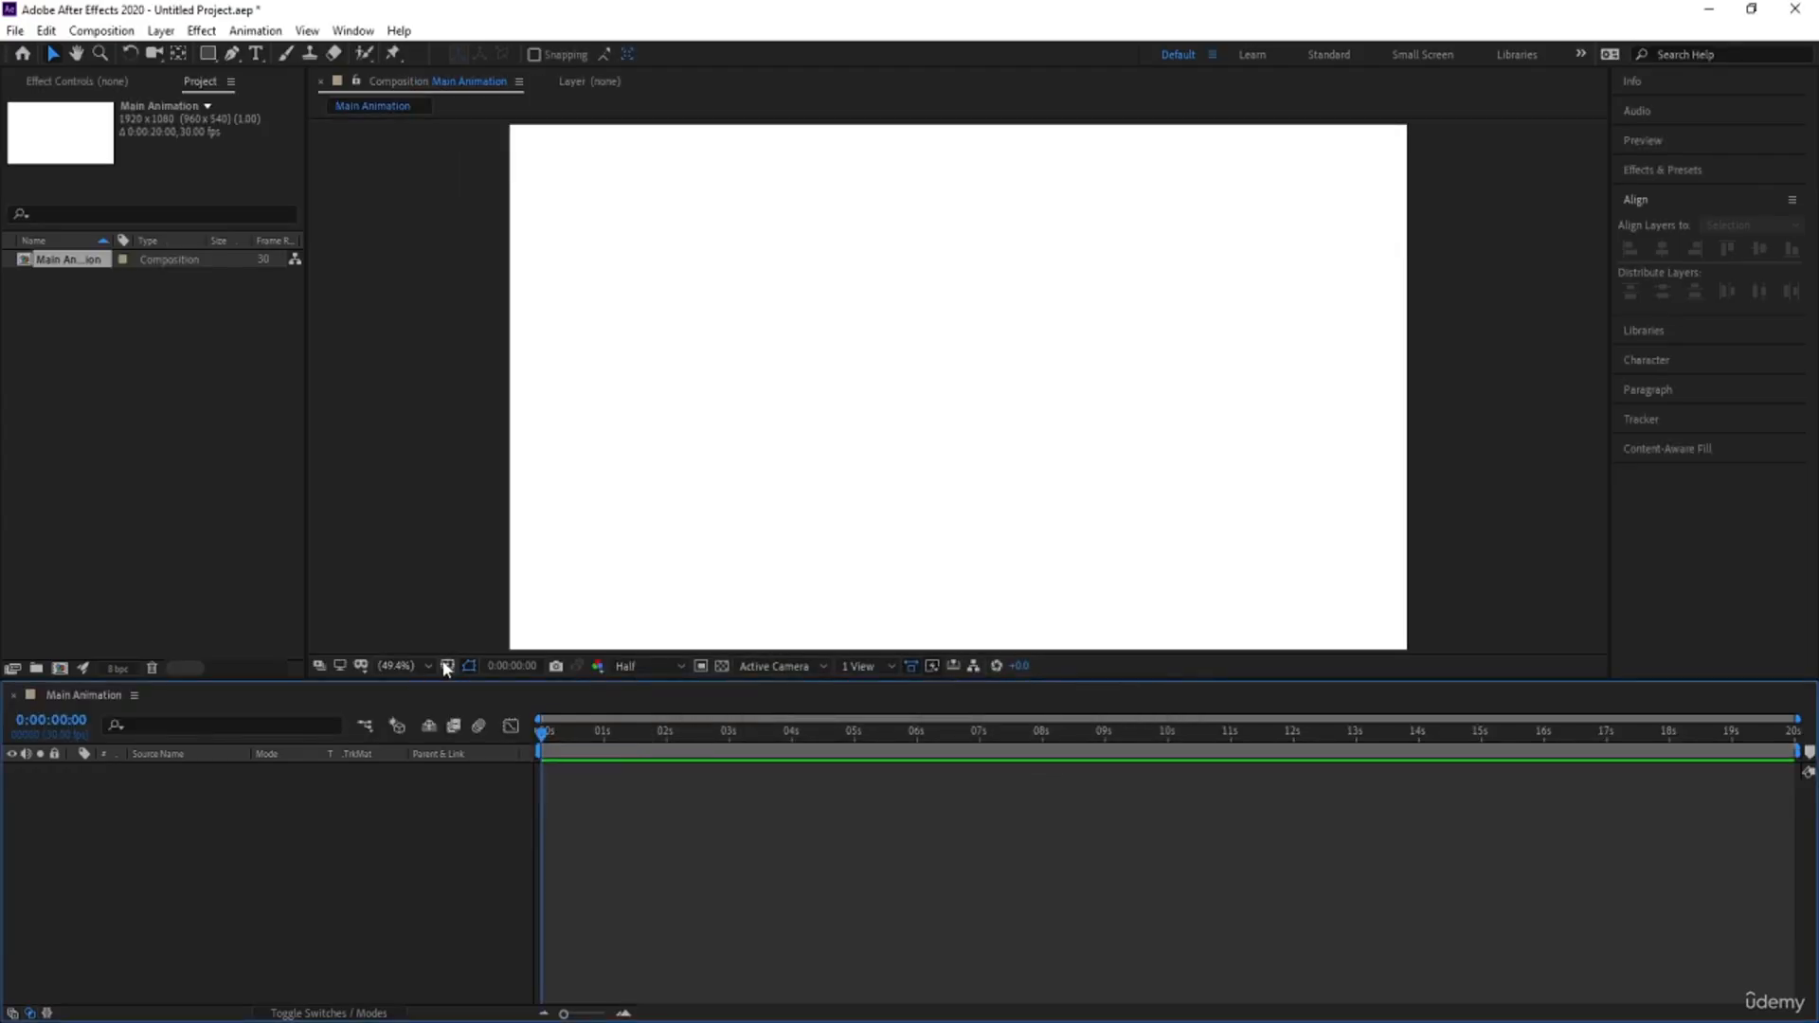
Show the title/action safe guides in the composition view
click(469, 666)
click(506, 690)
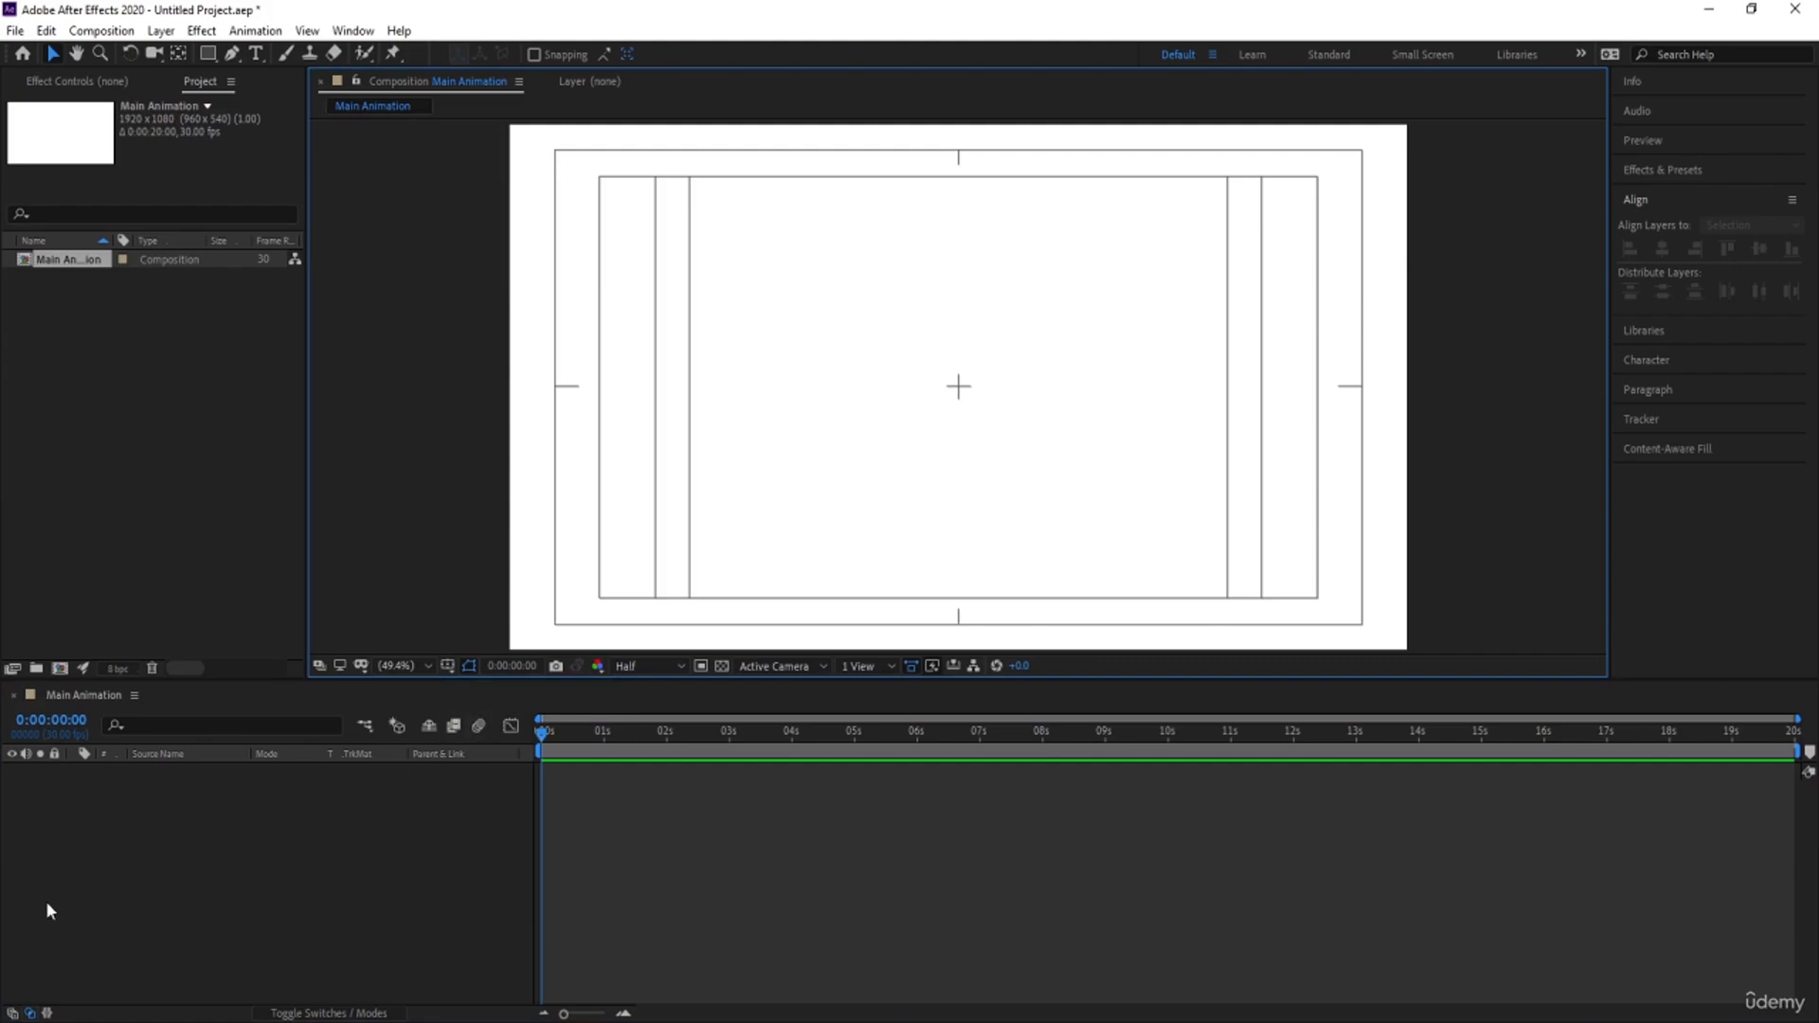
click(145, 836)
Choose the Ellipse tool and set its fill to None
click(208, 53)
drag(208, 53, 262, 93)
click(512, 54)
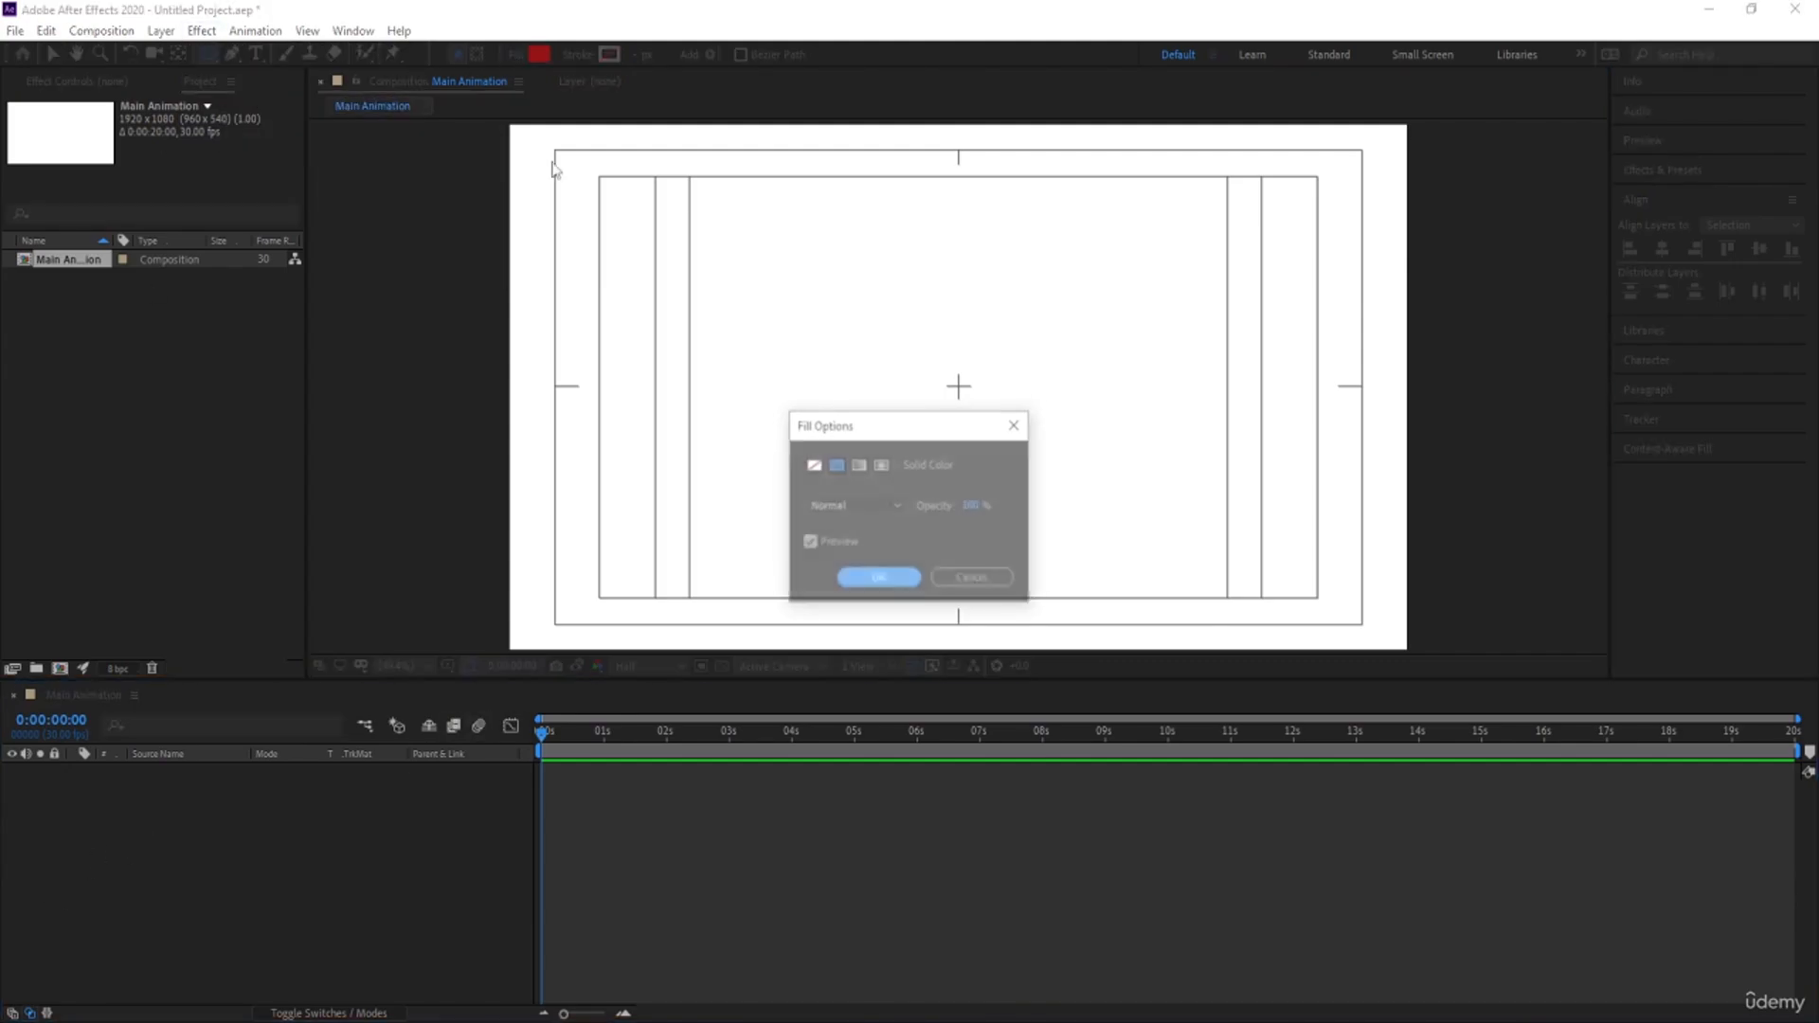
click(806, 465)
click(879, 579)
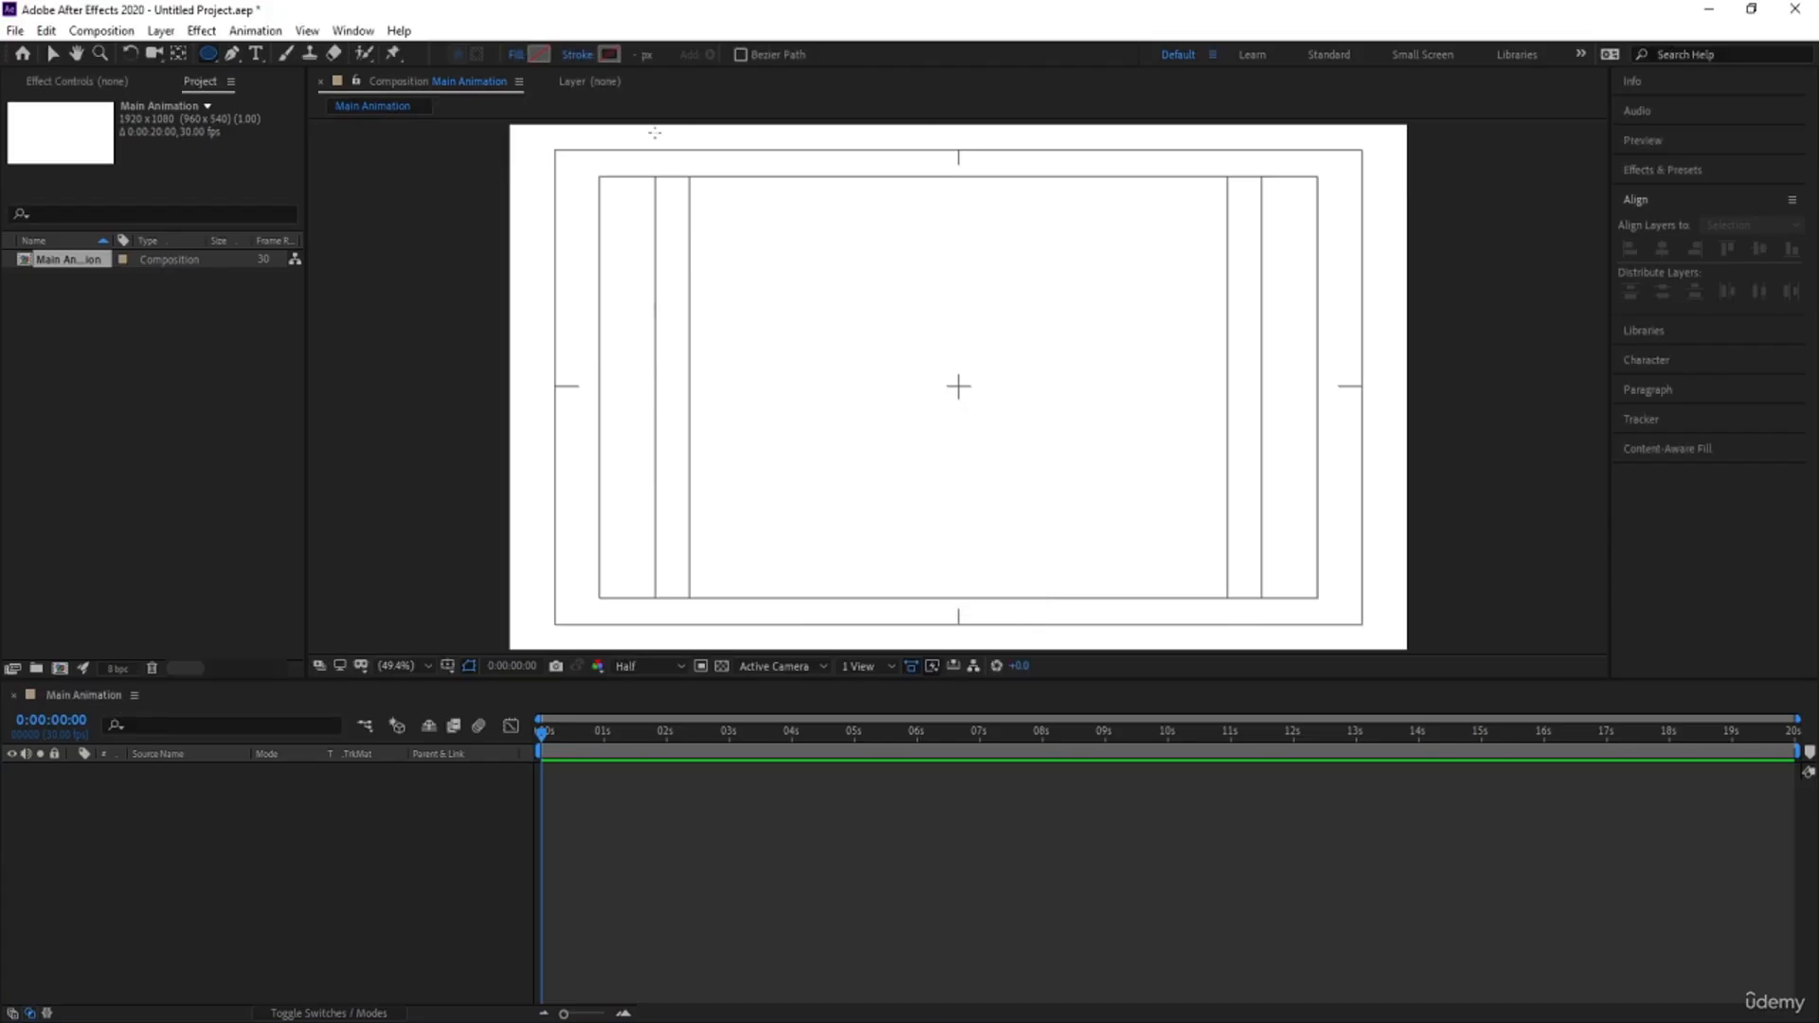
Set the stroke to black at 10 px and draw a circle near the middle of the composition
click(608, 55)
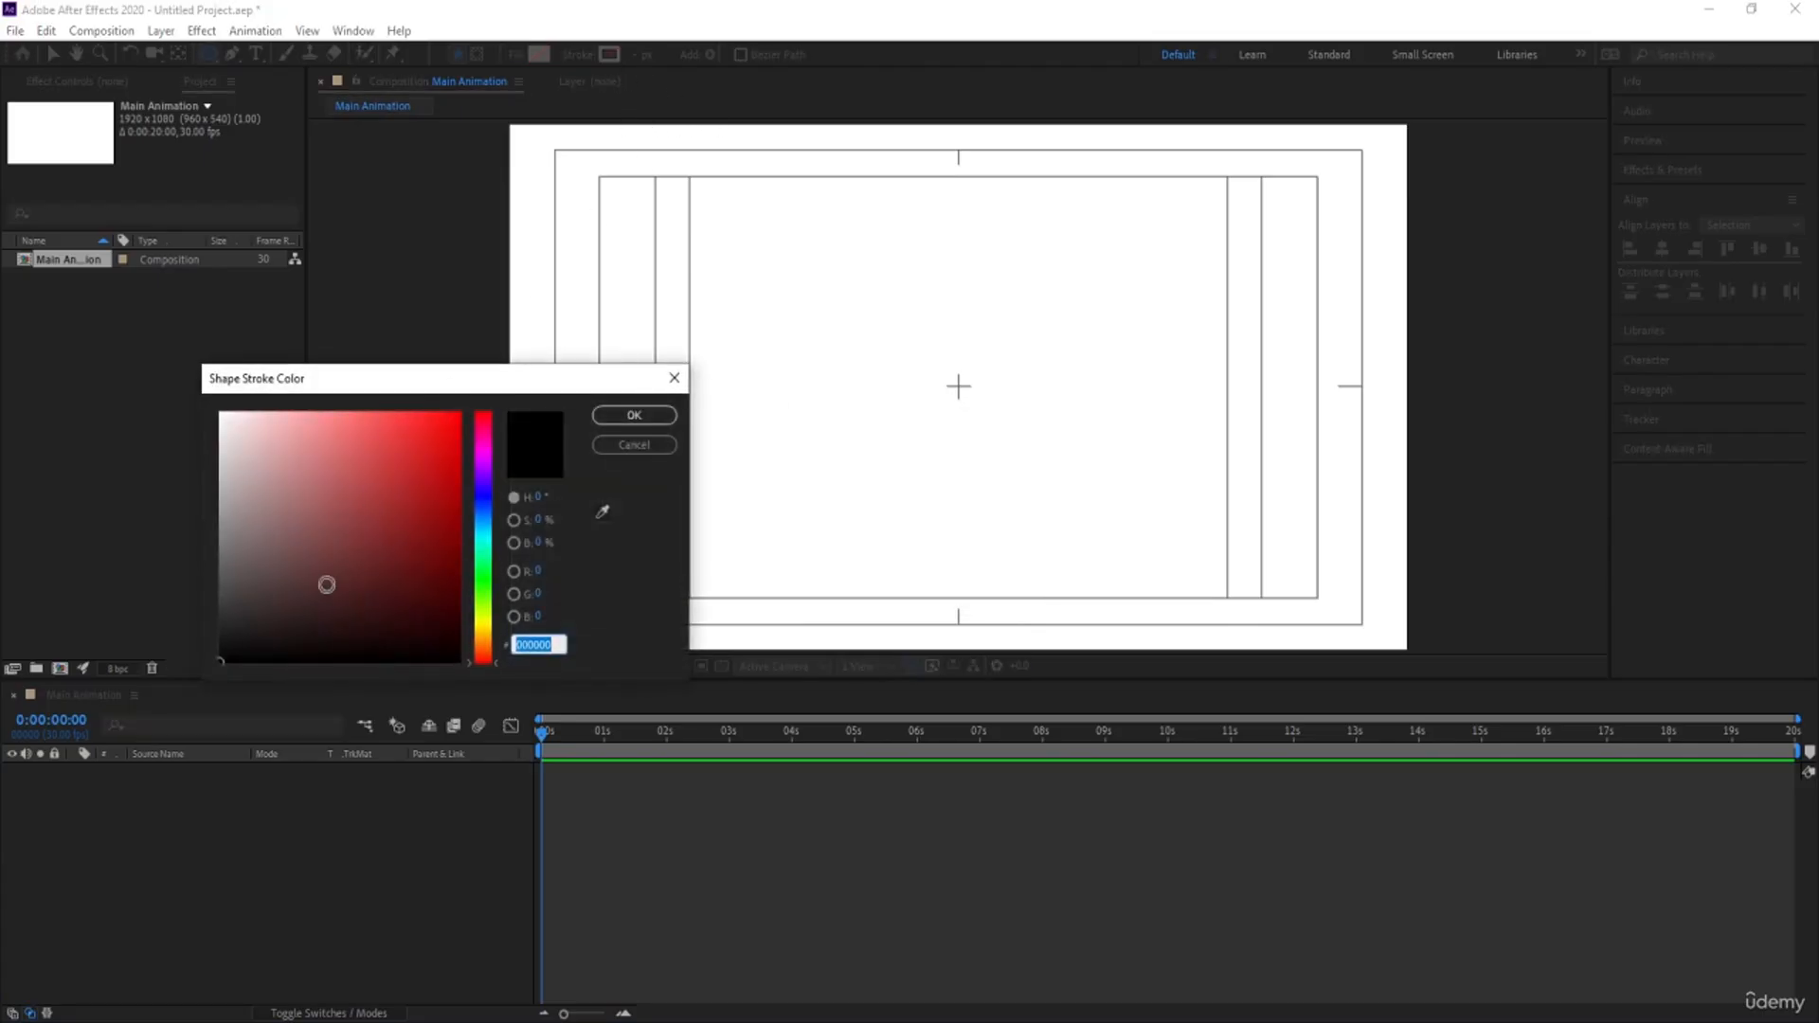
click(617, 416)
click(645, 54)
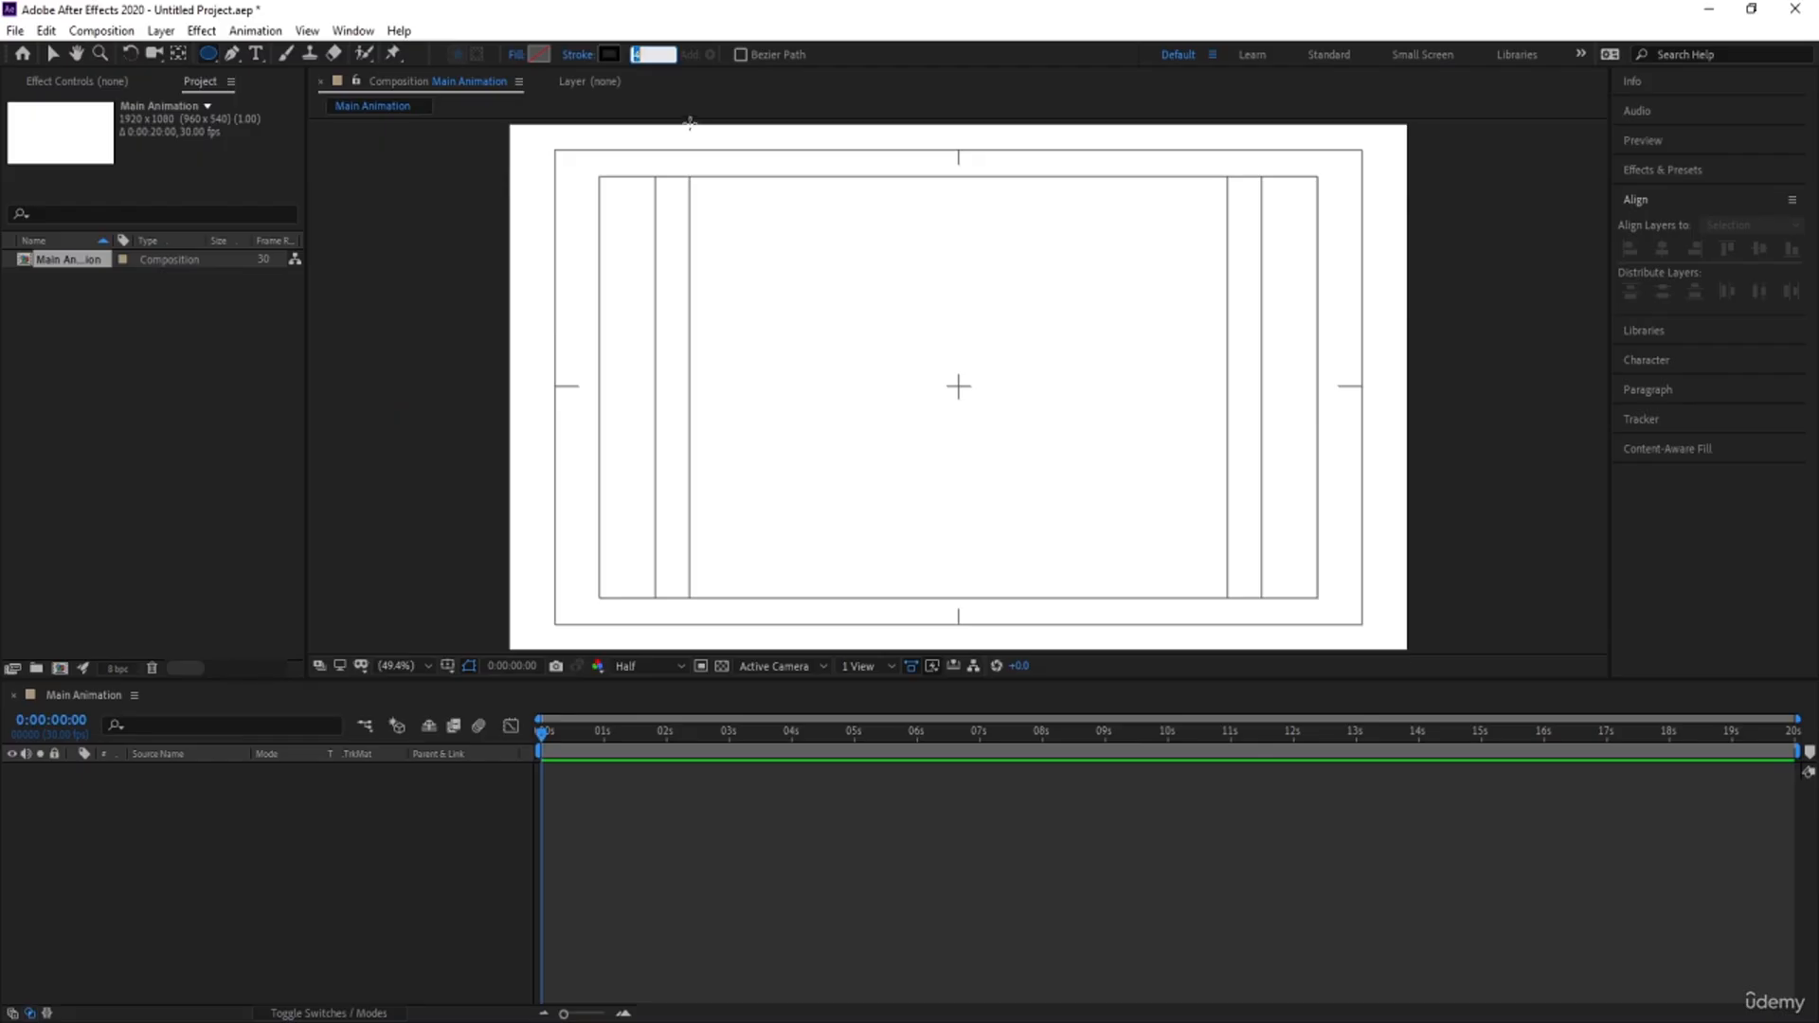
text(10)
key(Return)
drag(860, 273, 1084, 505)
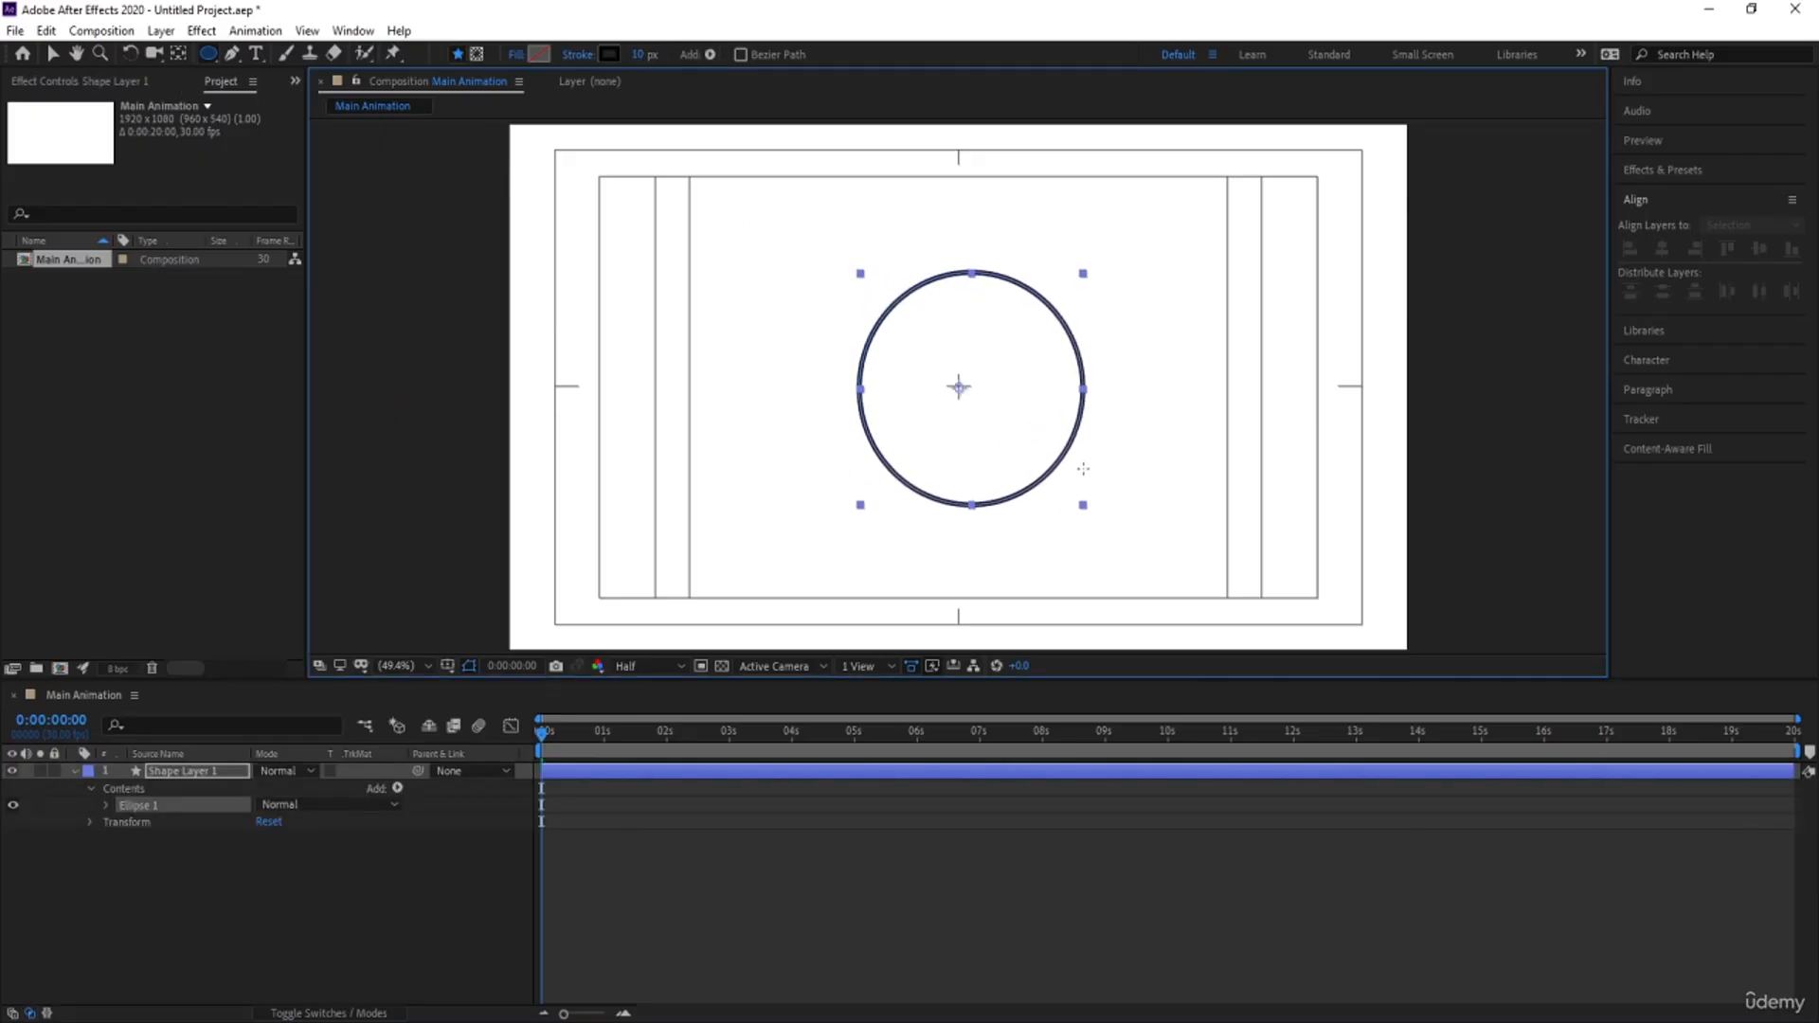
click(333, 881)
Centre the circle layer's anchor point and align the layer horizontally and vertically to the composition's centre
click(190, 774)
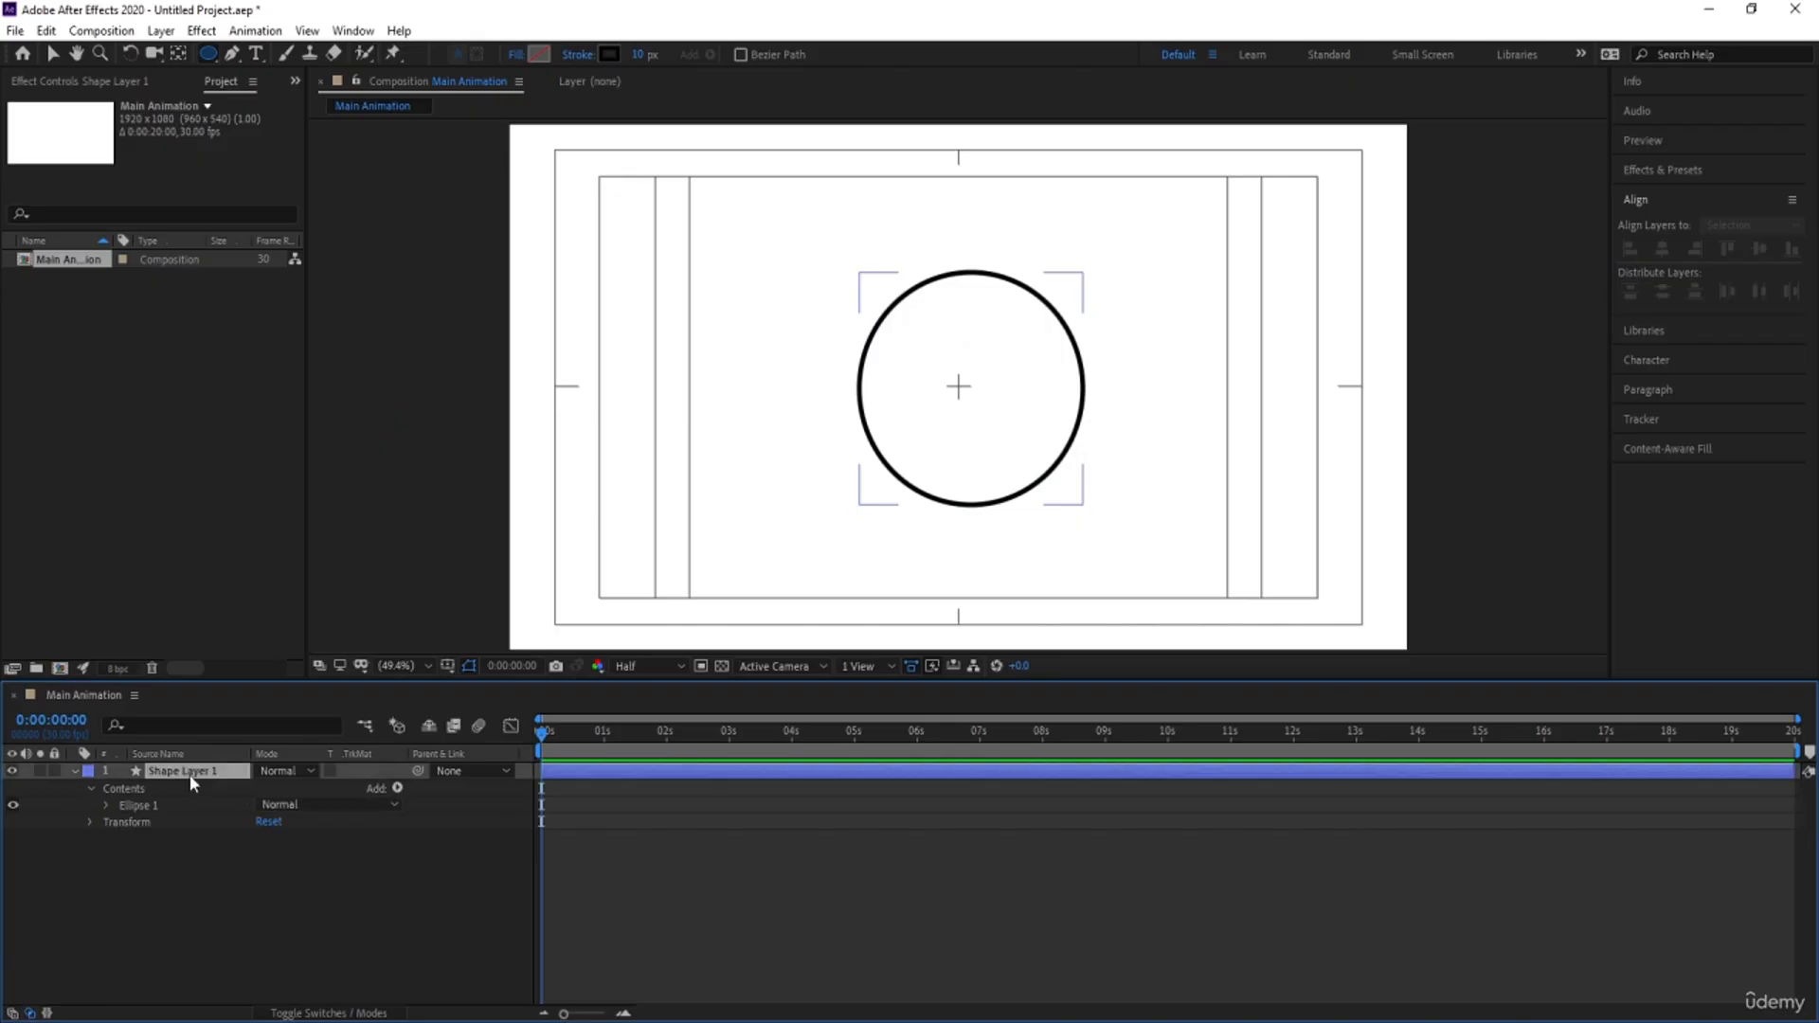
key(ctrl+alt+Home)
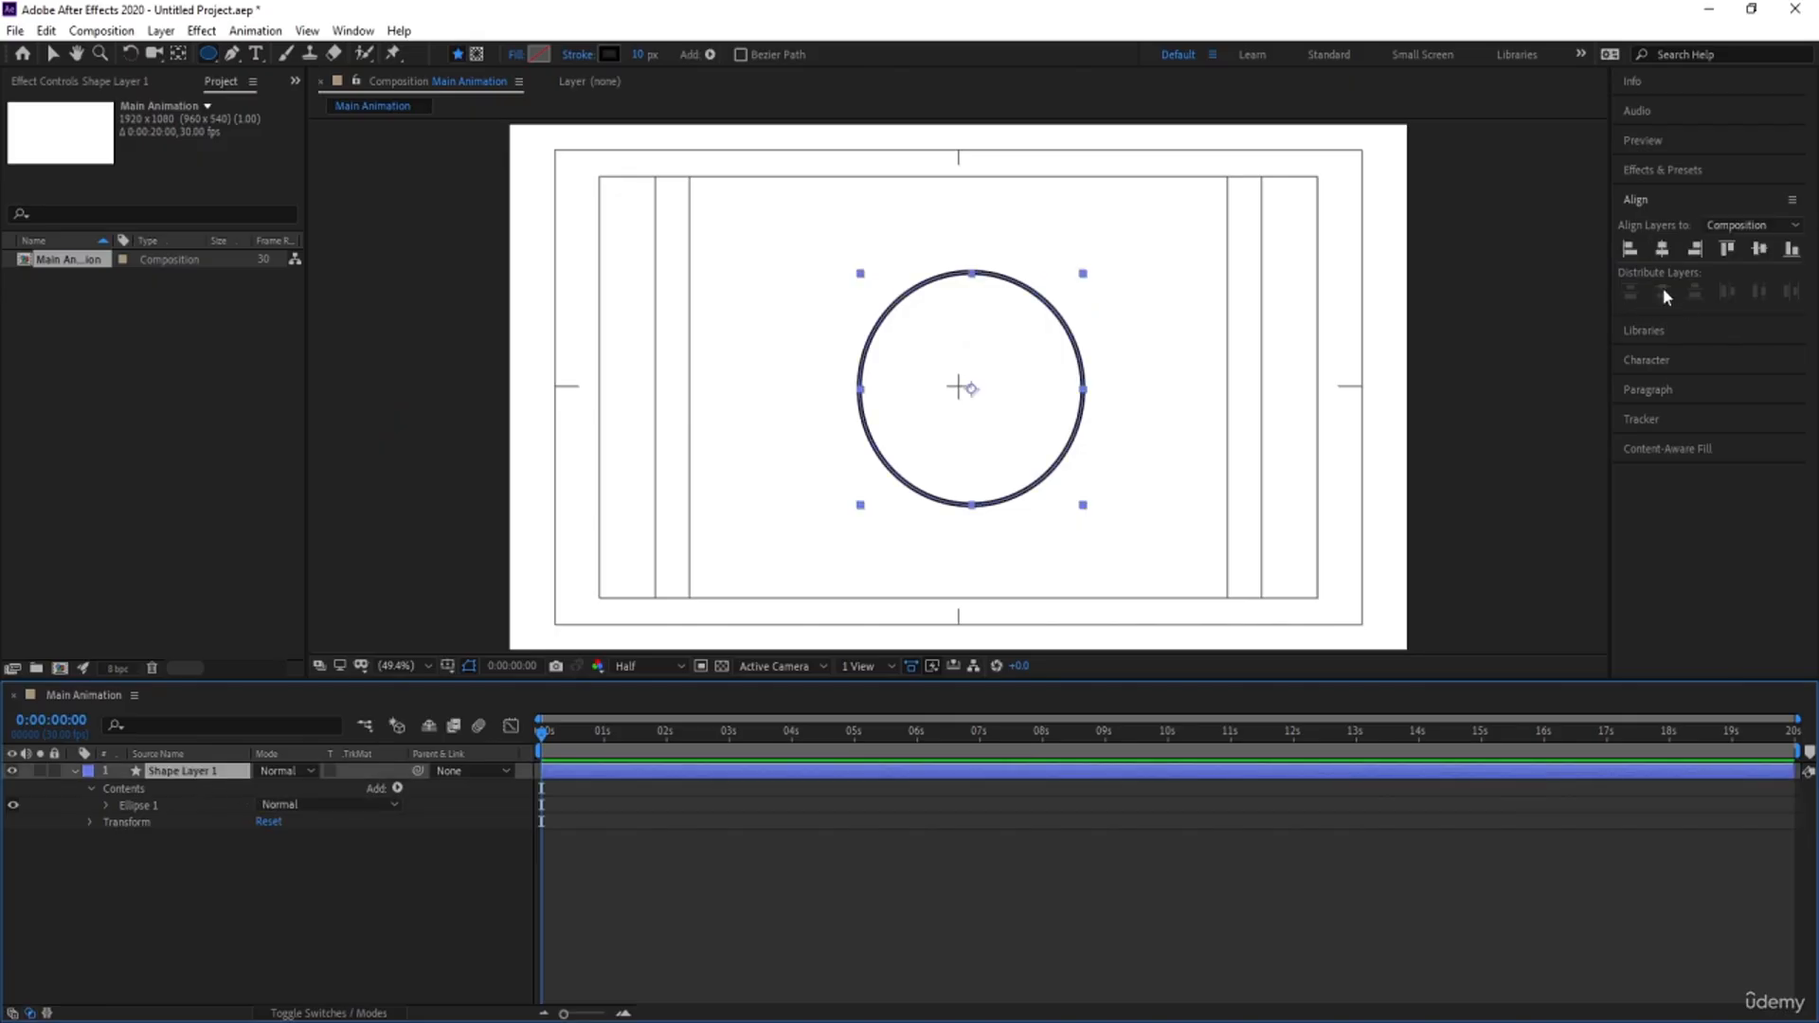
click(1662, 251)
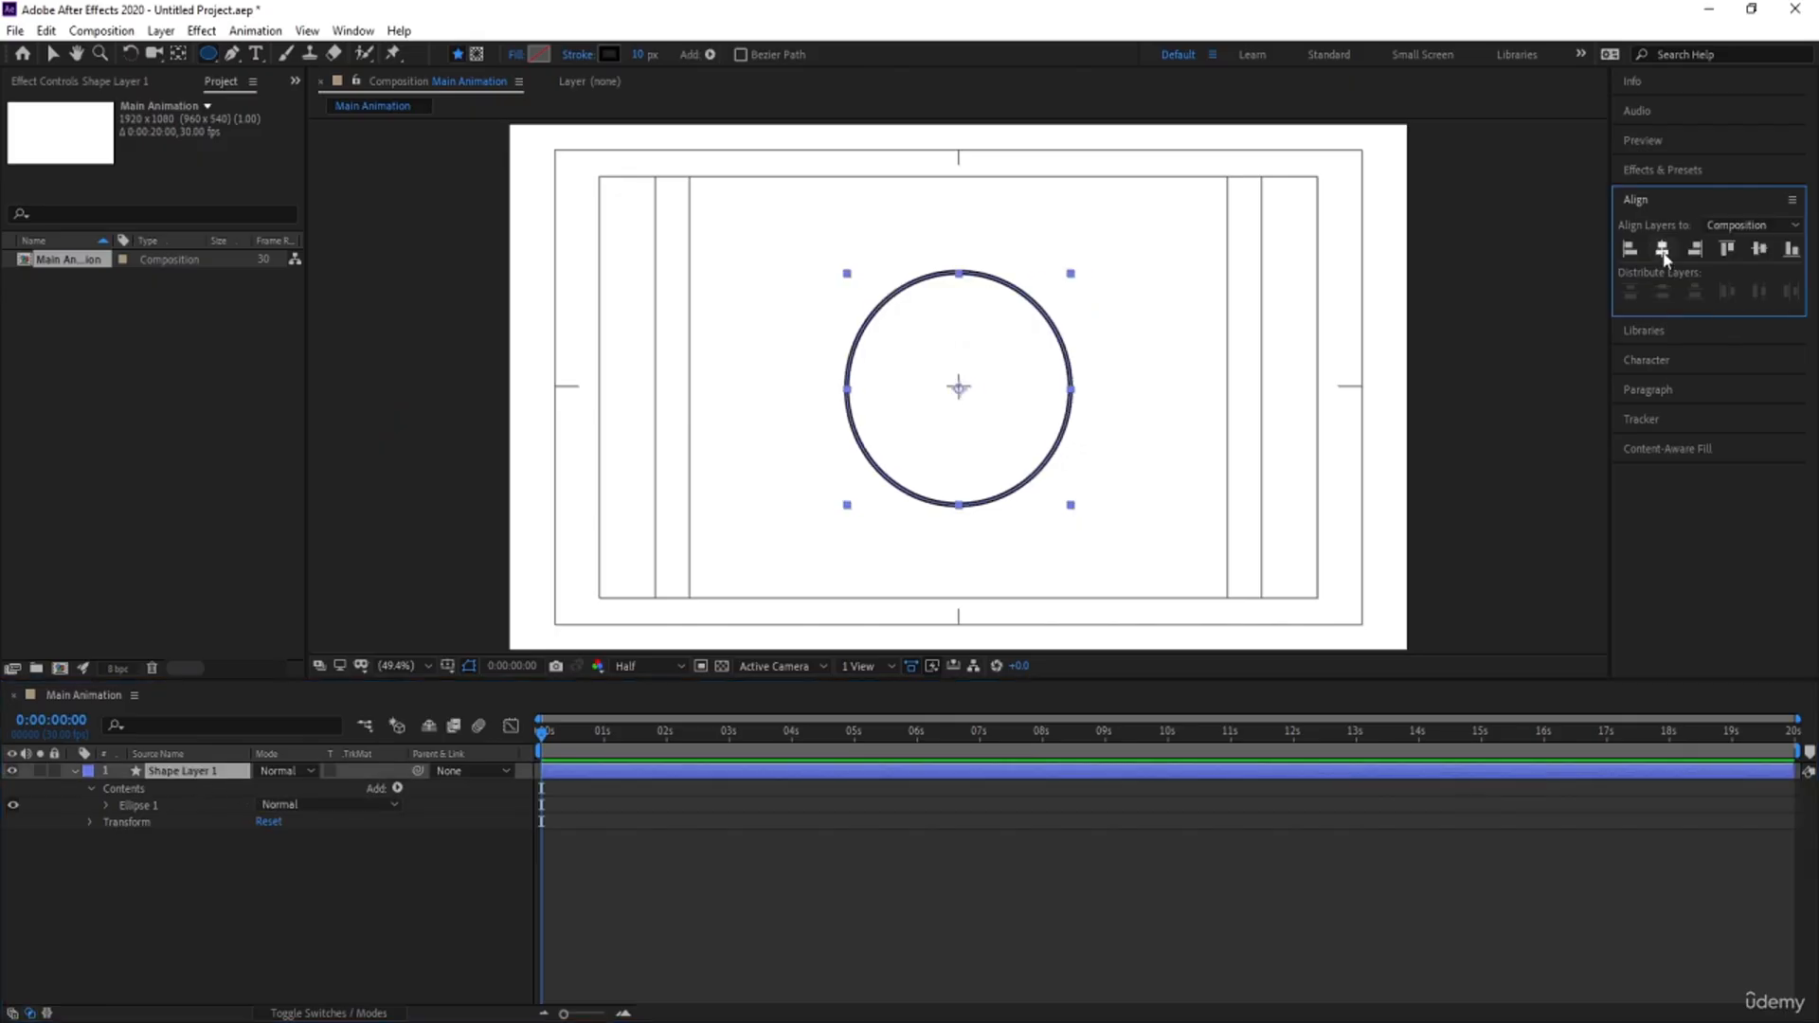
click(1757, 251)
Add Trim Paths to the circle layer and keyframe its End at 0% on the first frame
click(397, 788)
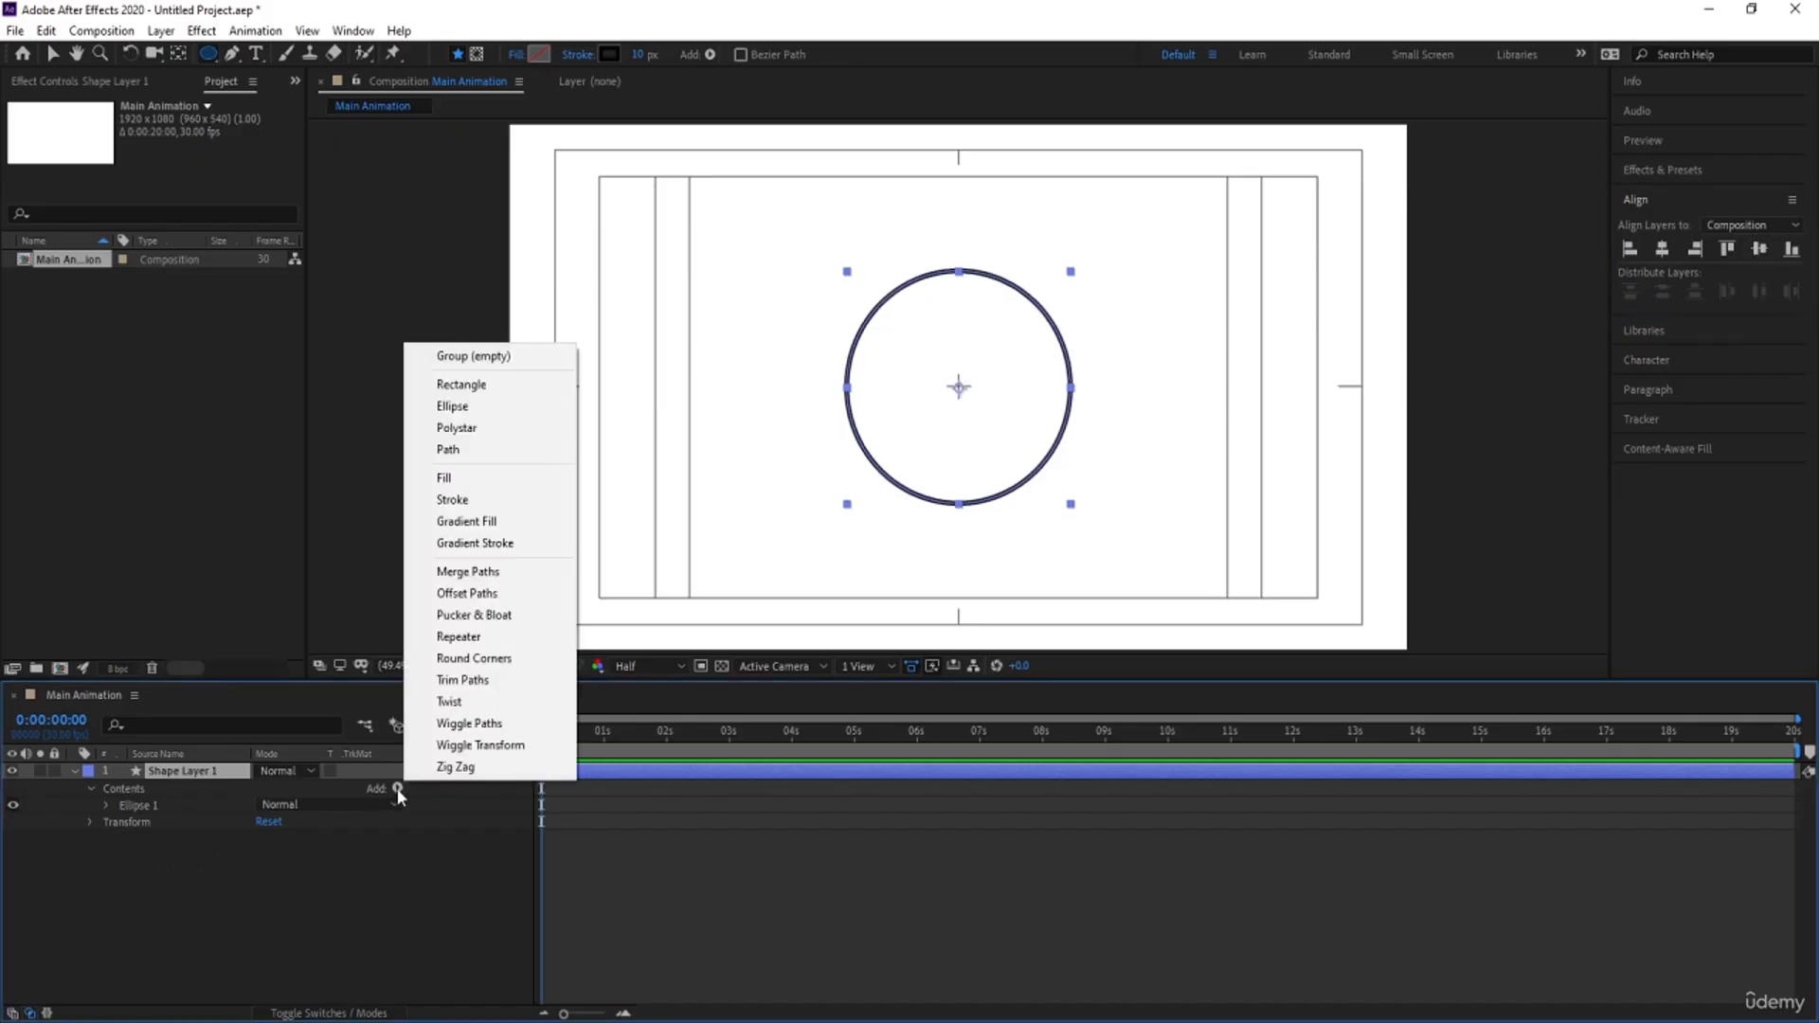
click(454, 702)
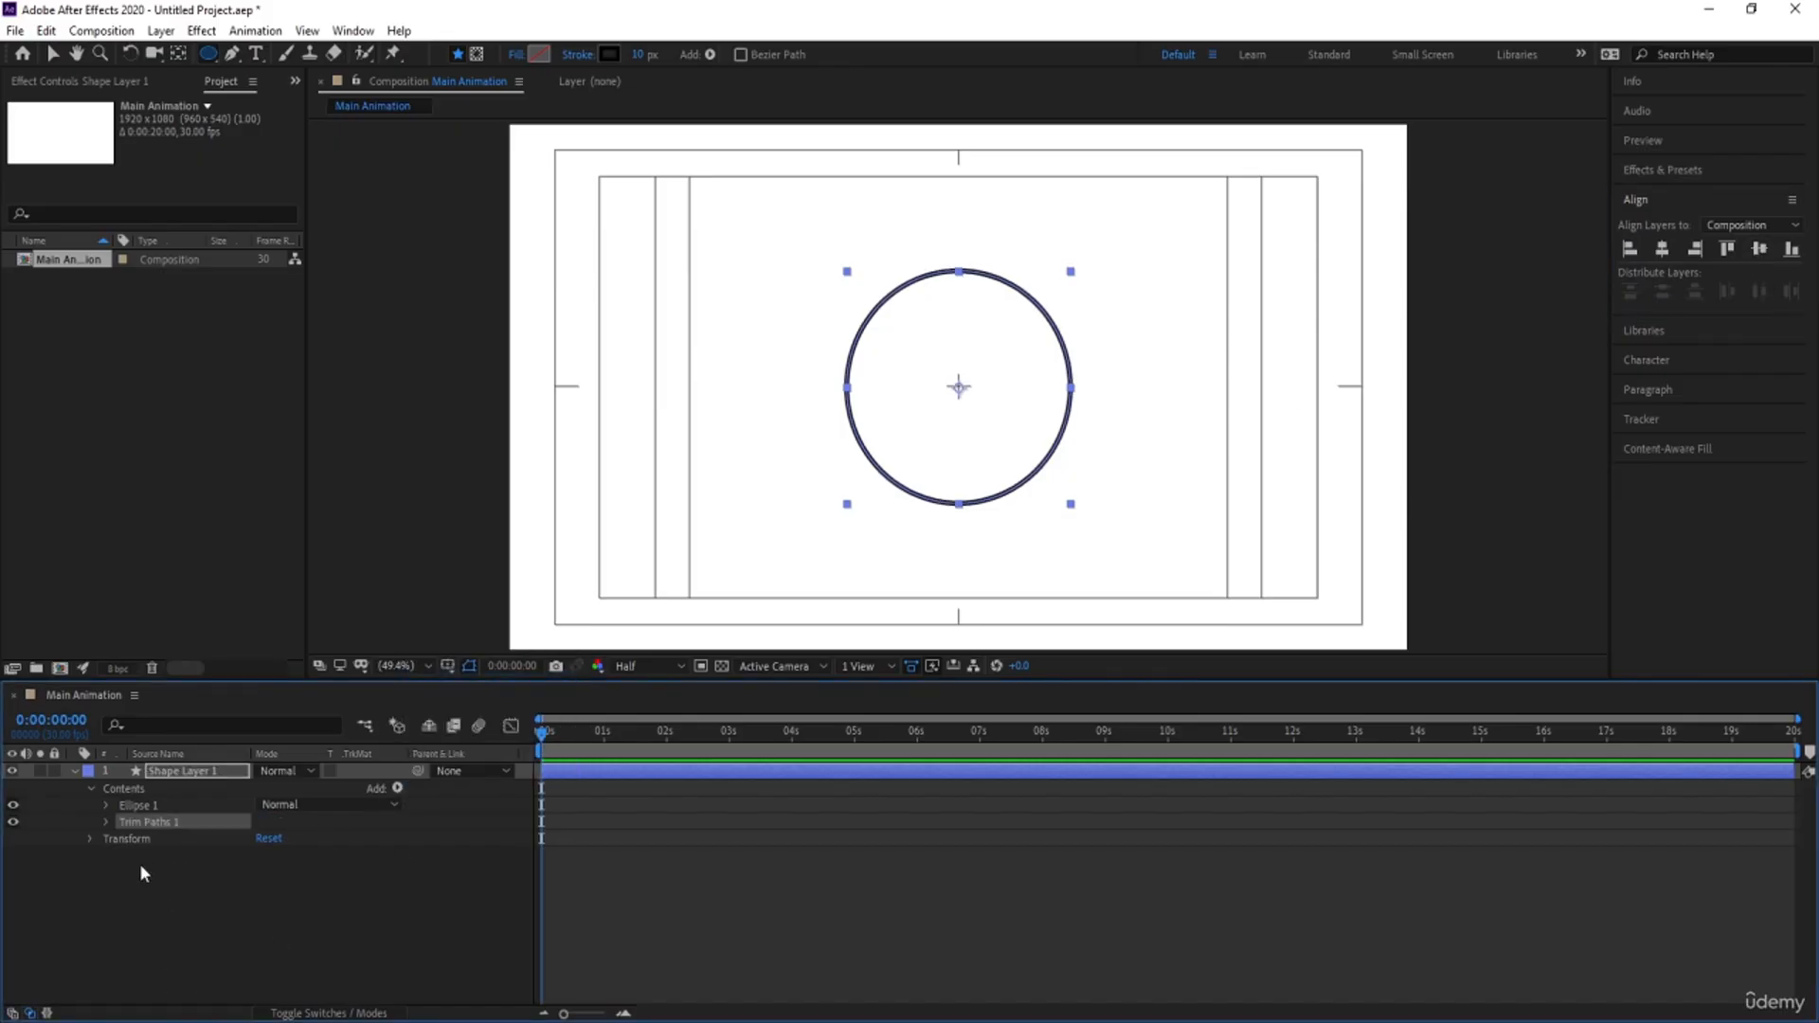
click(107, 821)
drag(265, 855, 124, 875)
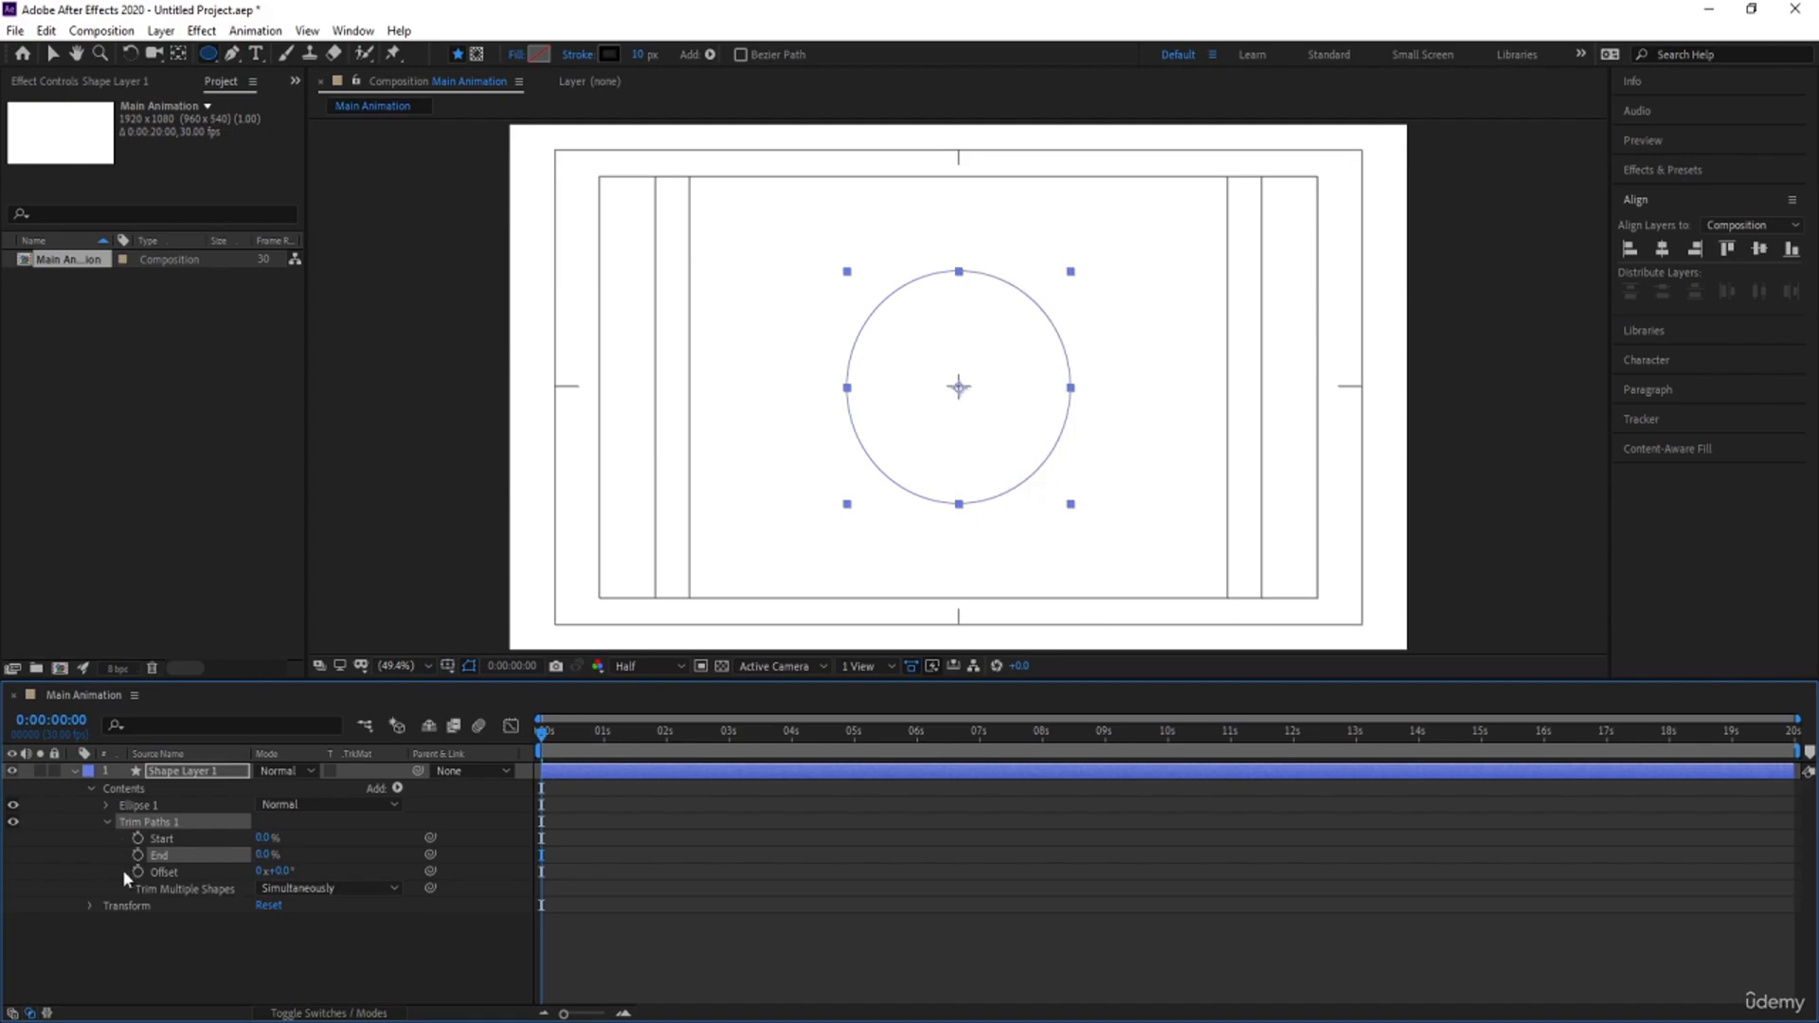
click(138, 855)
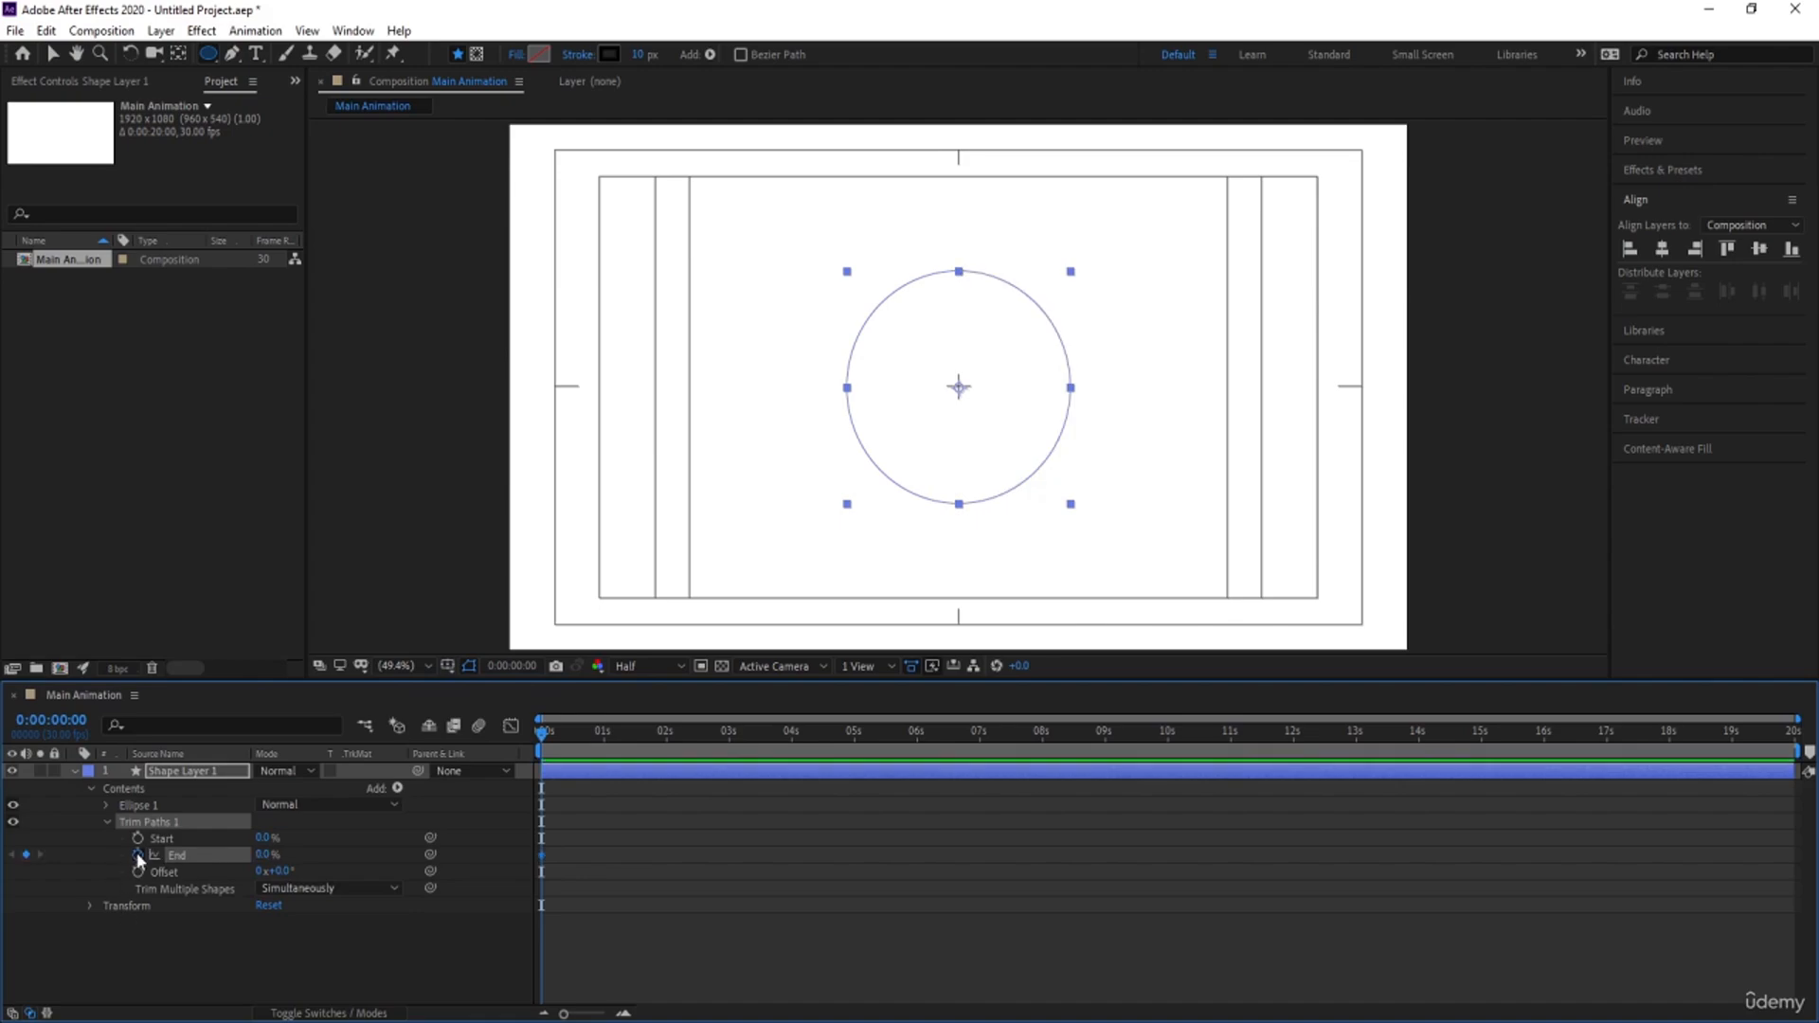
Keyframe the circle's Trim Paths End at 100% at 0:00:01:15 and apply Easy Ease to both End keyframes
key(equal)
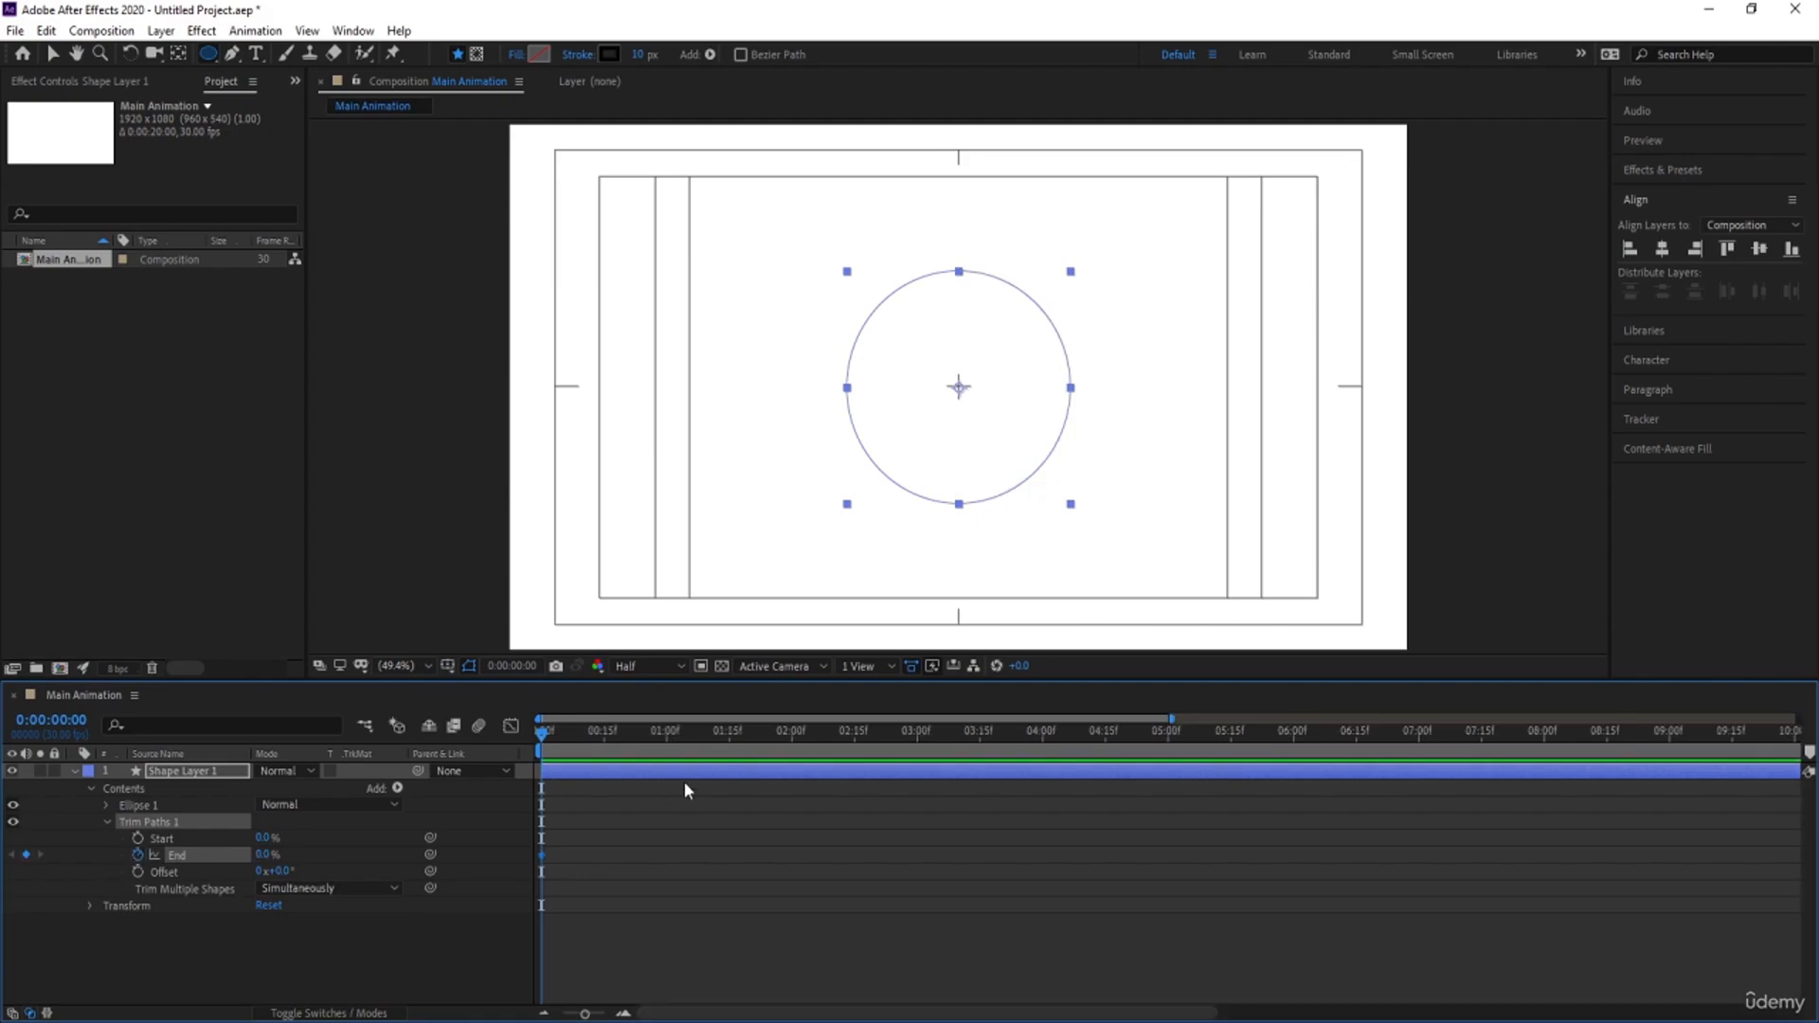
click(730, 740)
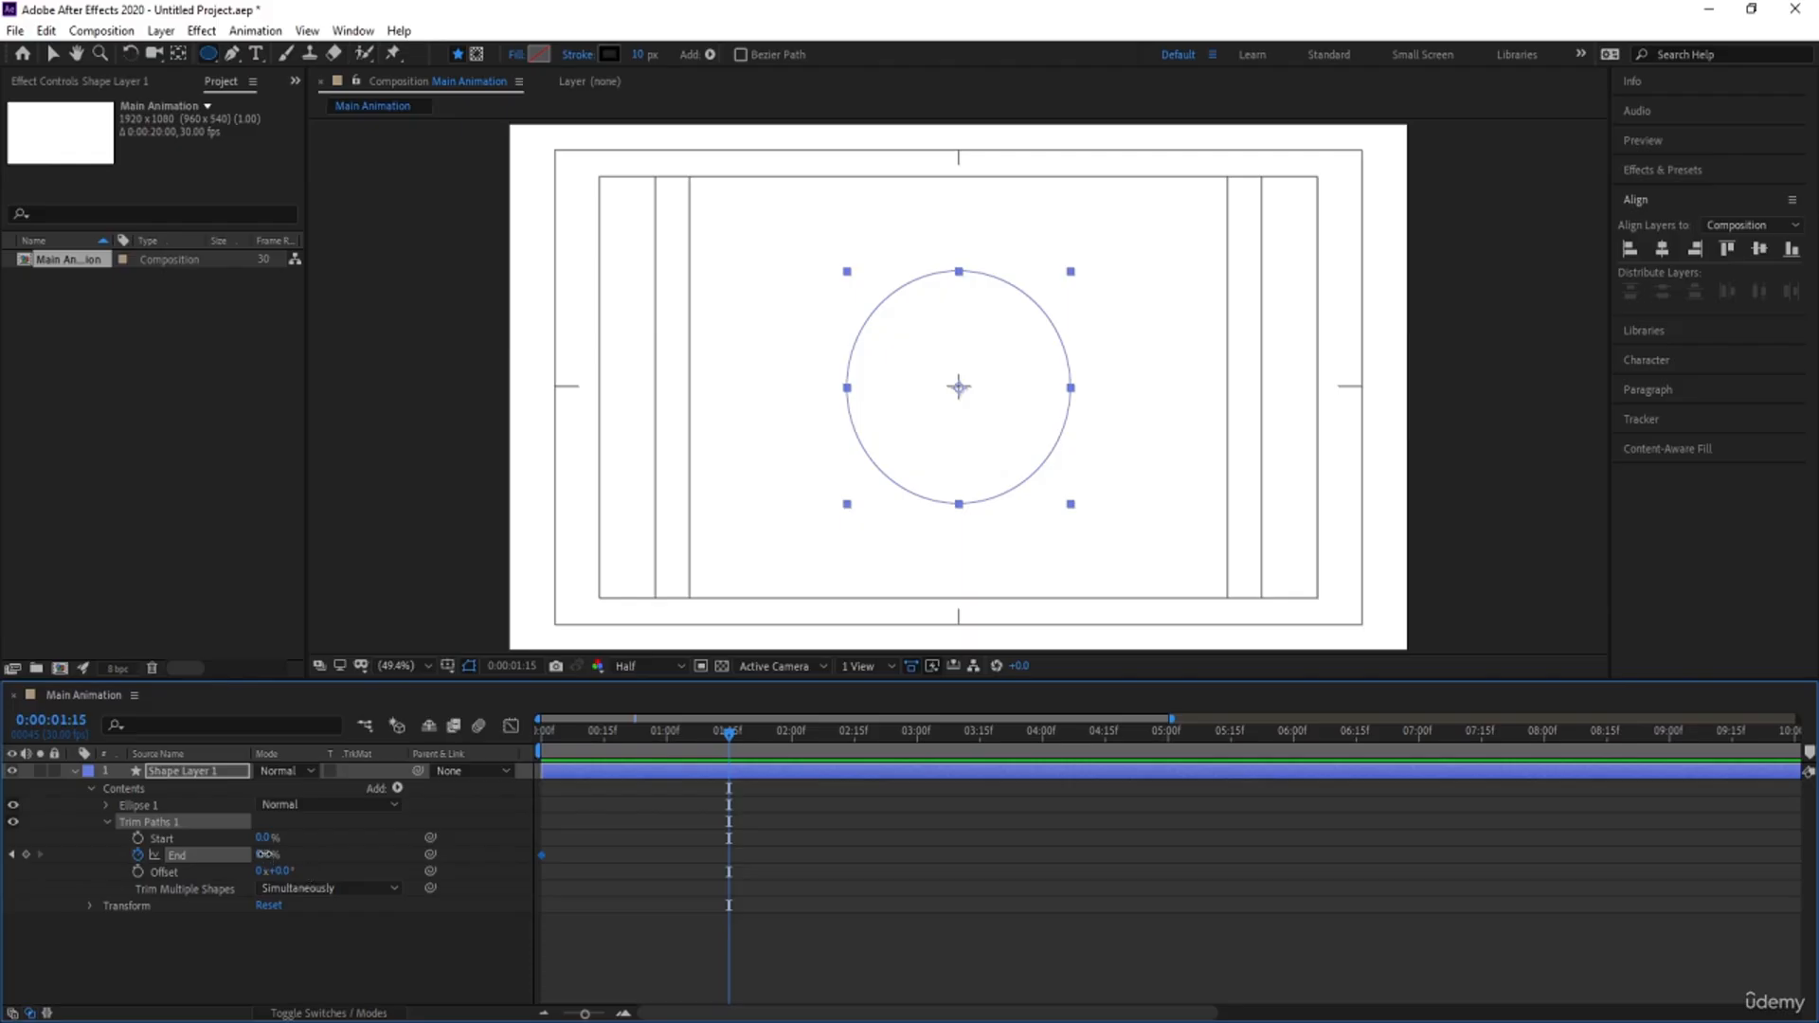
drag(265, 854, 512, 847)
drag(835, 879, 504, 758)
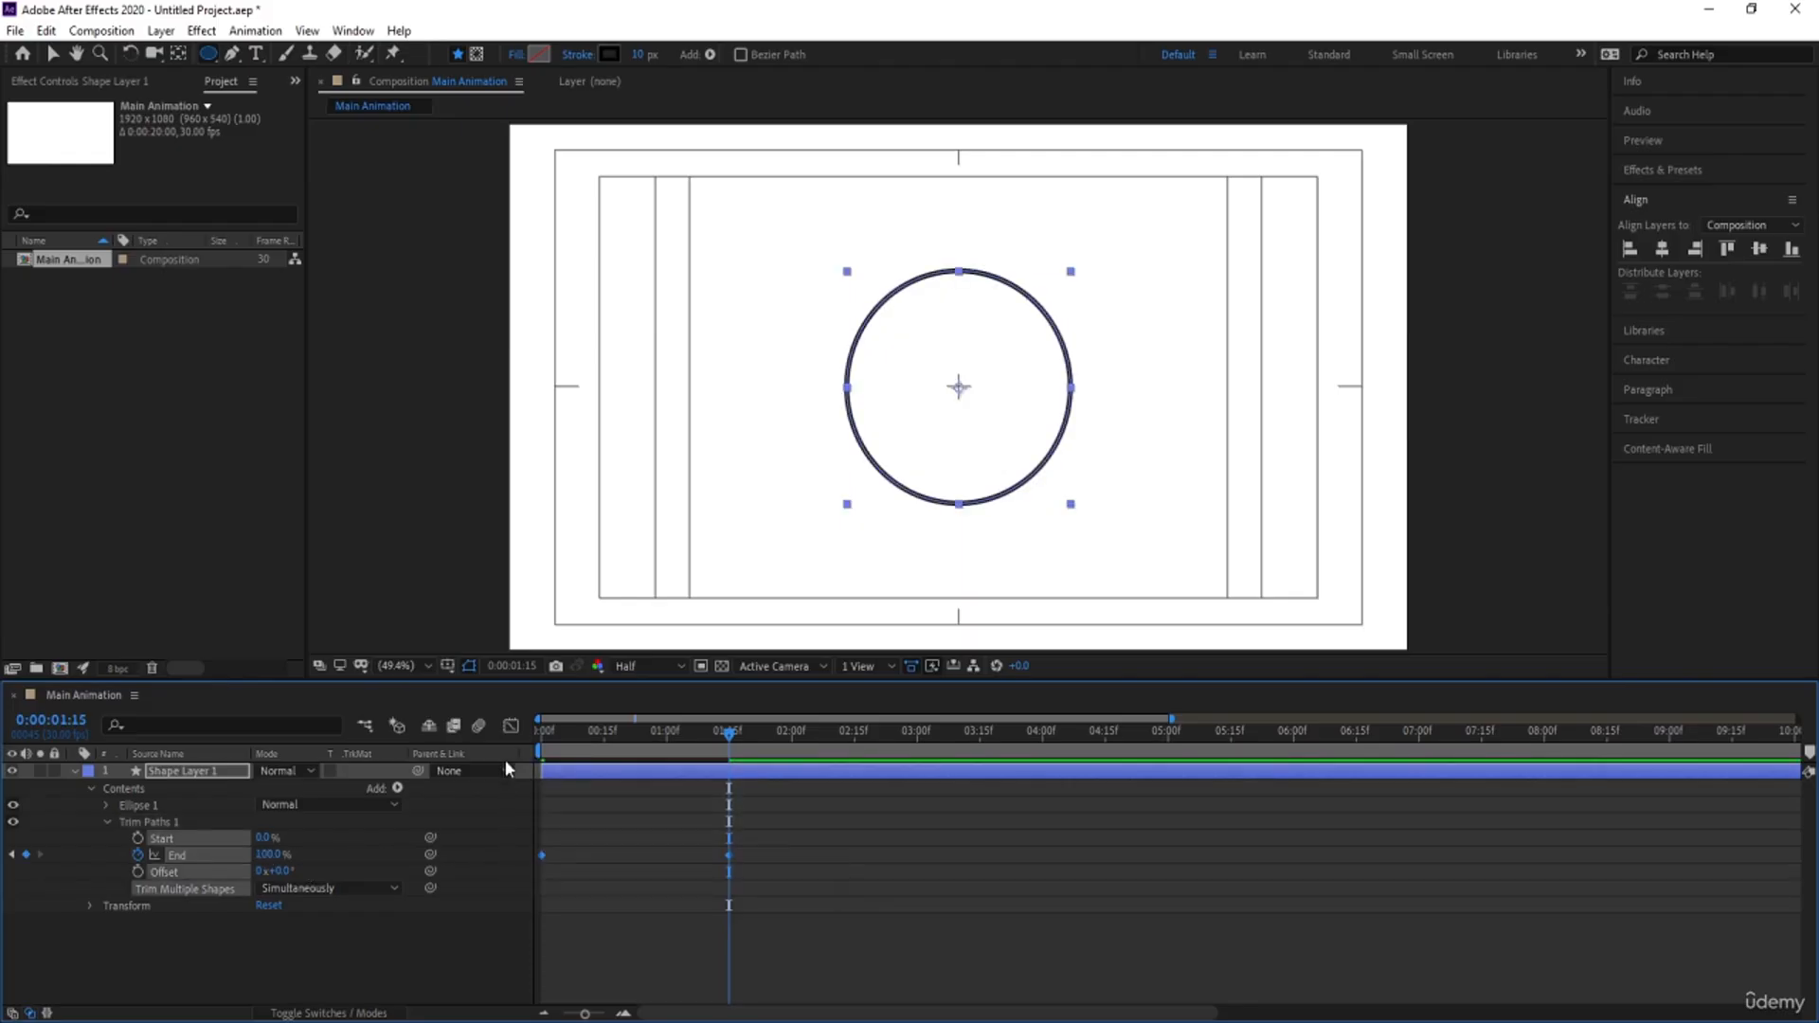
key(F9)
Play back the circle's line-drawing animation from the first frame to check its motion
key(Home)
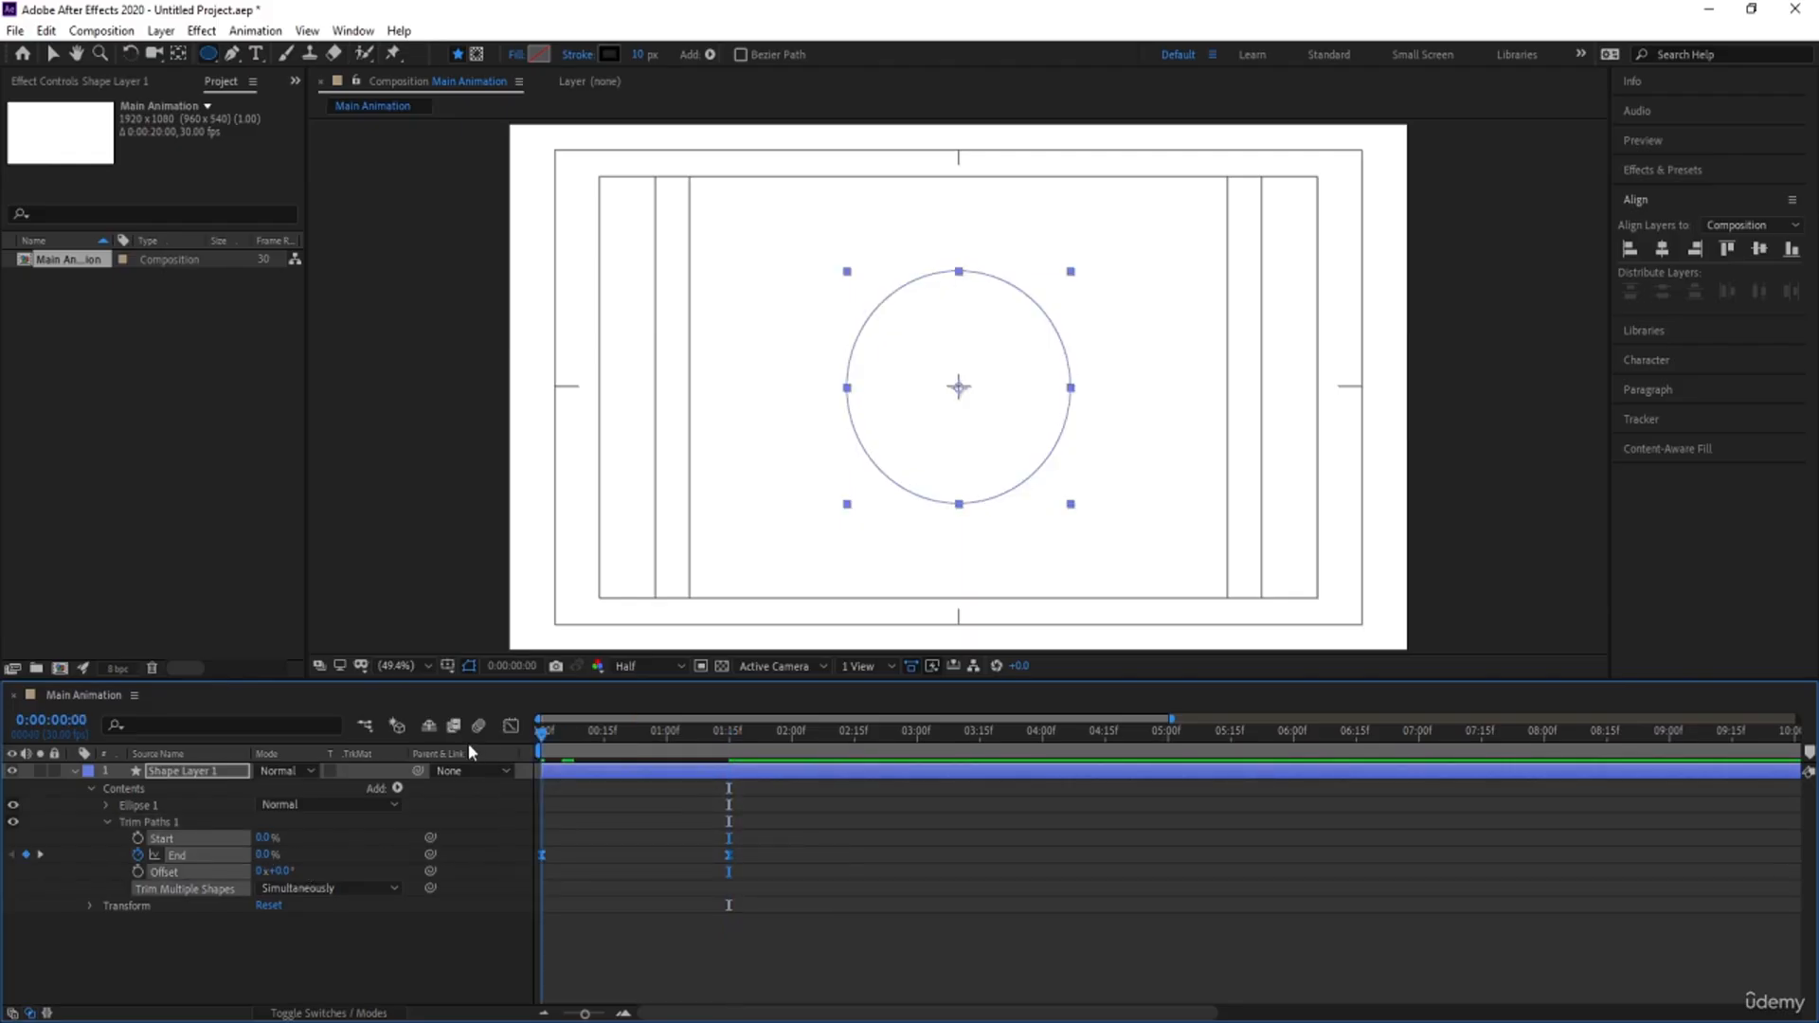
key(space)
key(space)
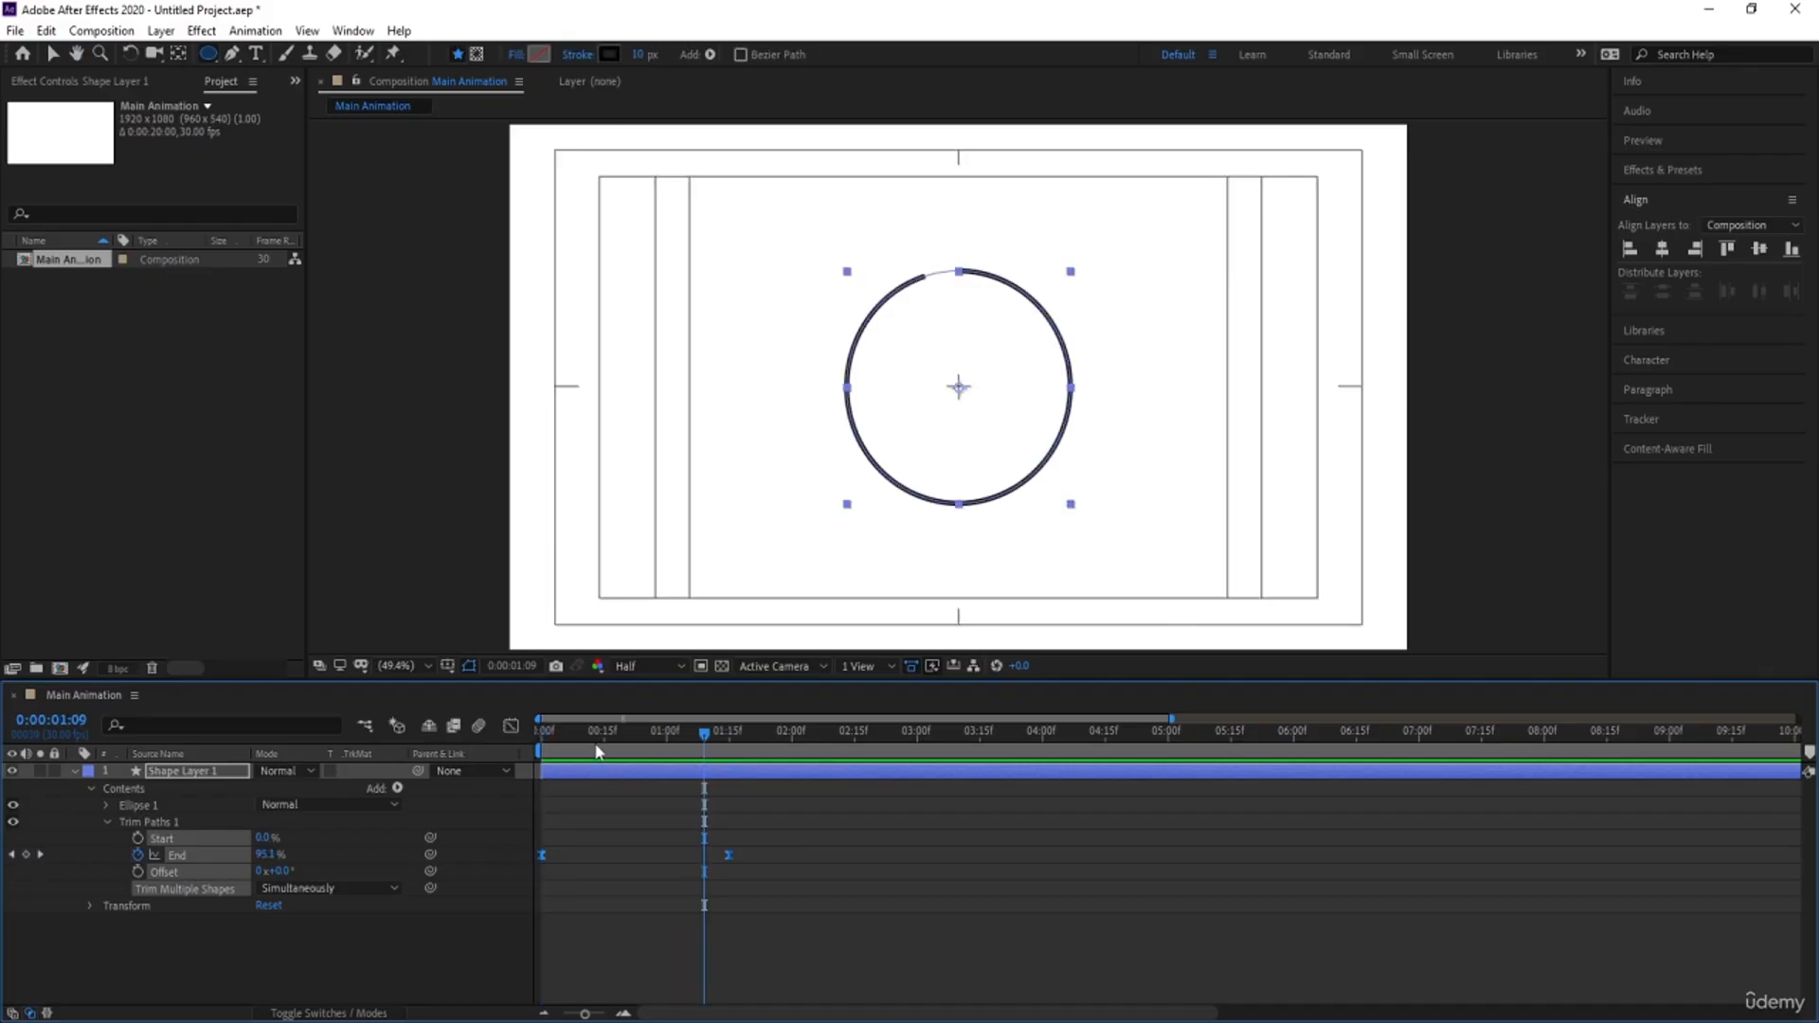
key(Home)
key(space)
key(space)
click(585, 933)
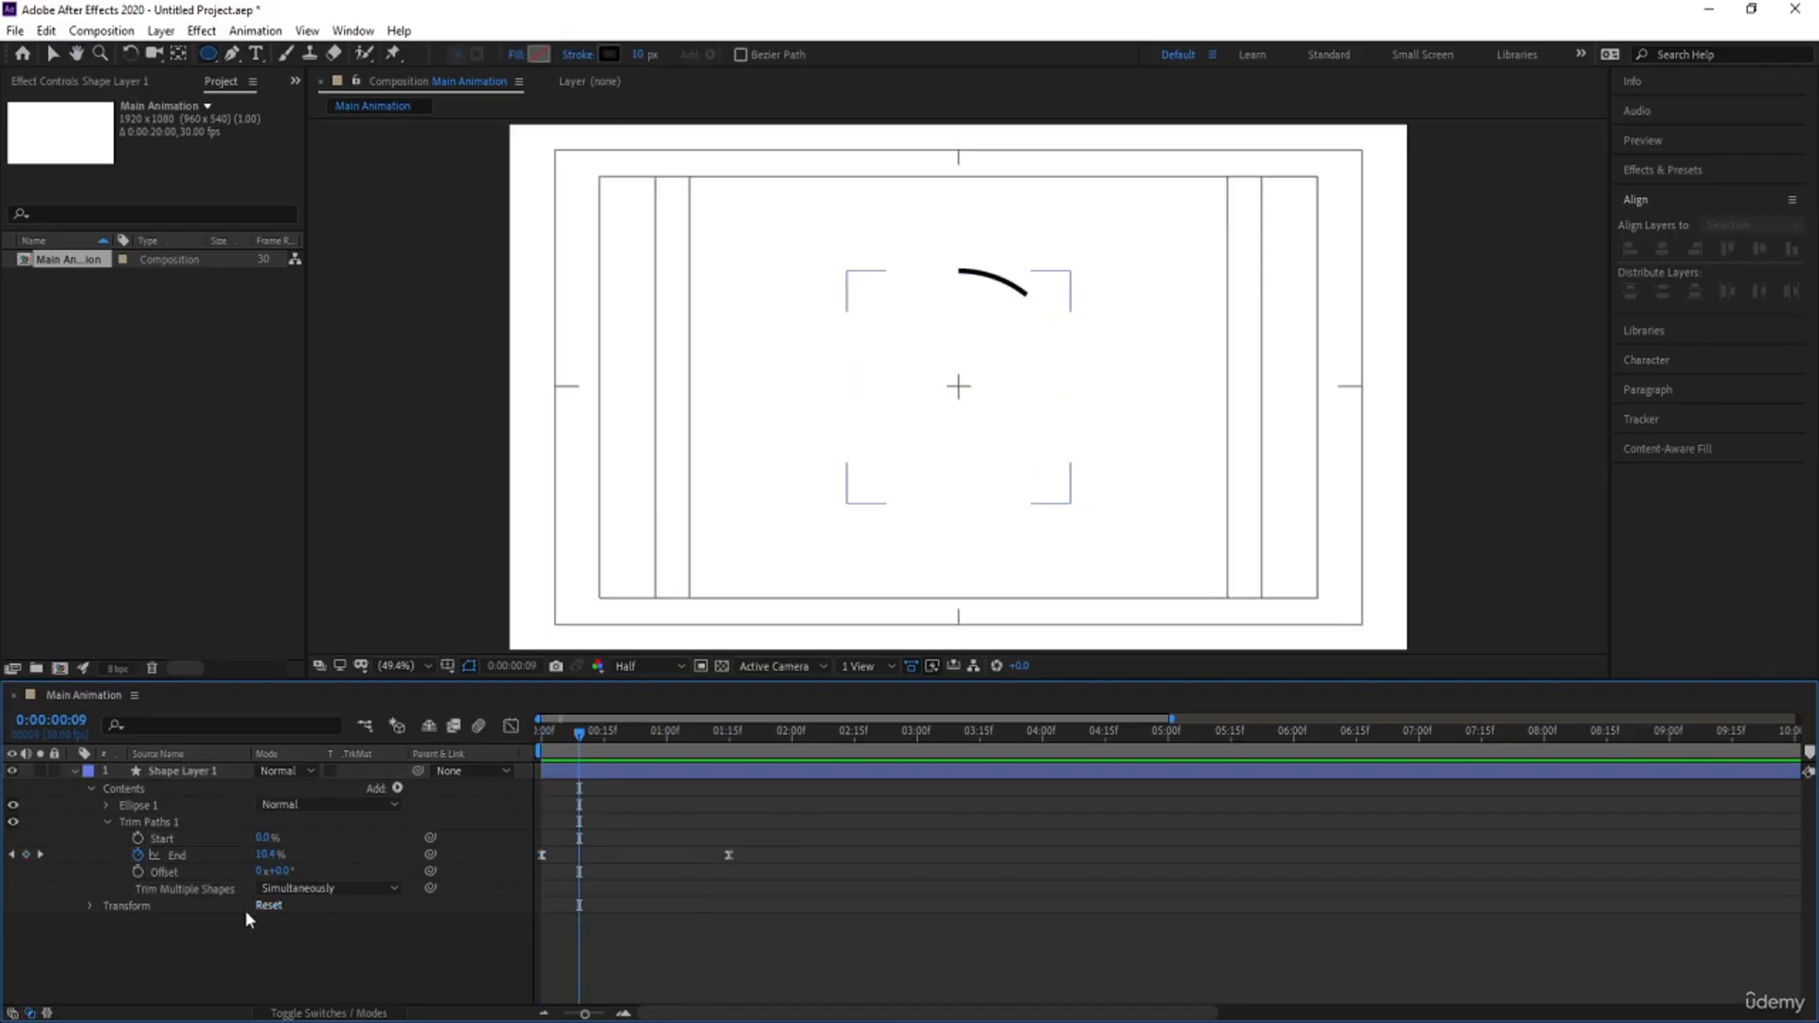
Set the circle's Trim Paths Offset to 90° and preview the new starting point of the stroke
drag(276, 872, 292, 877)
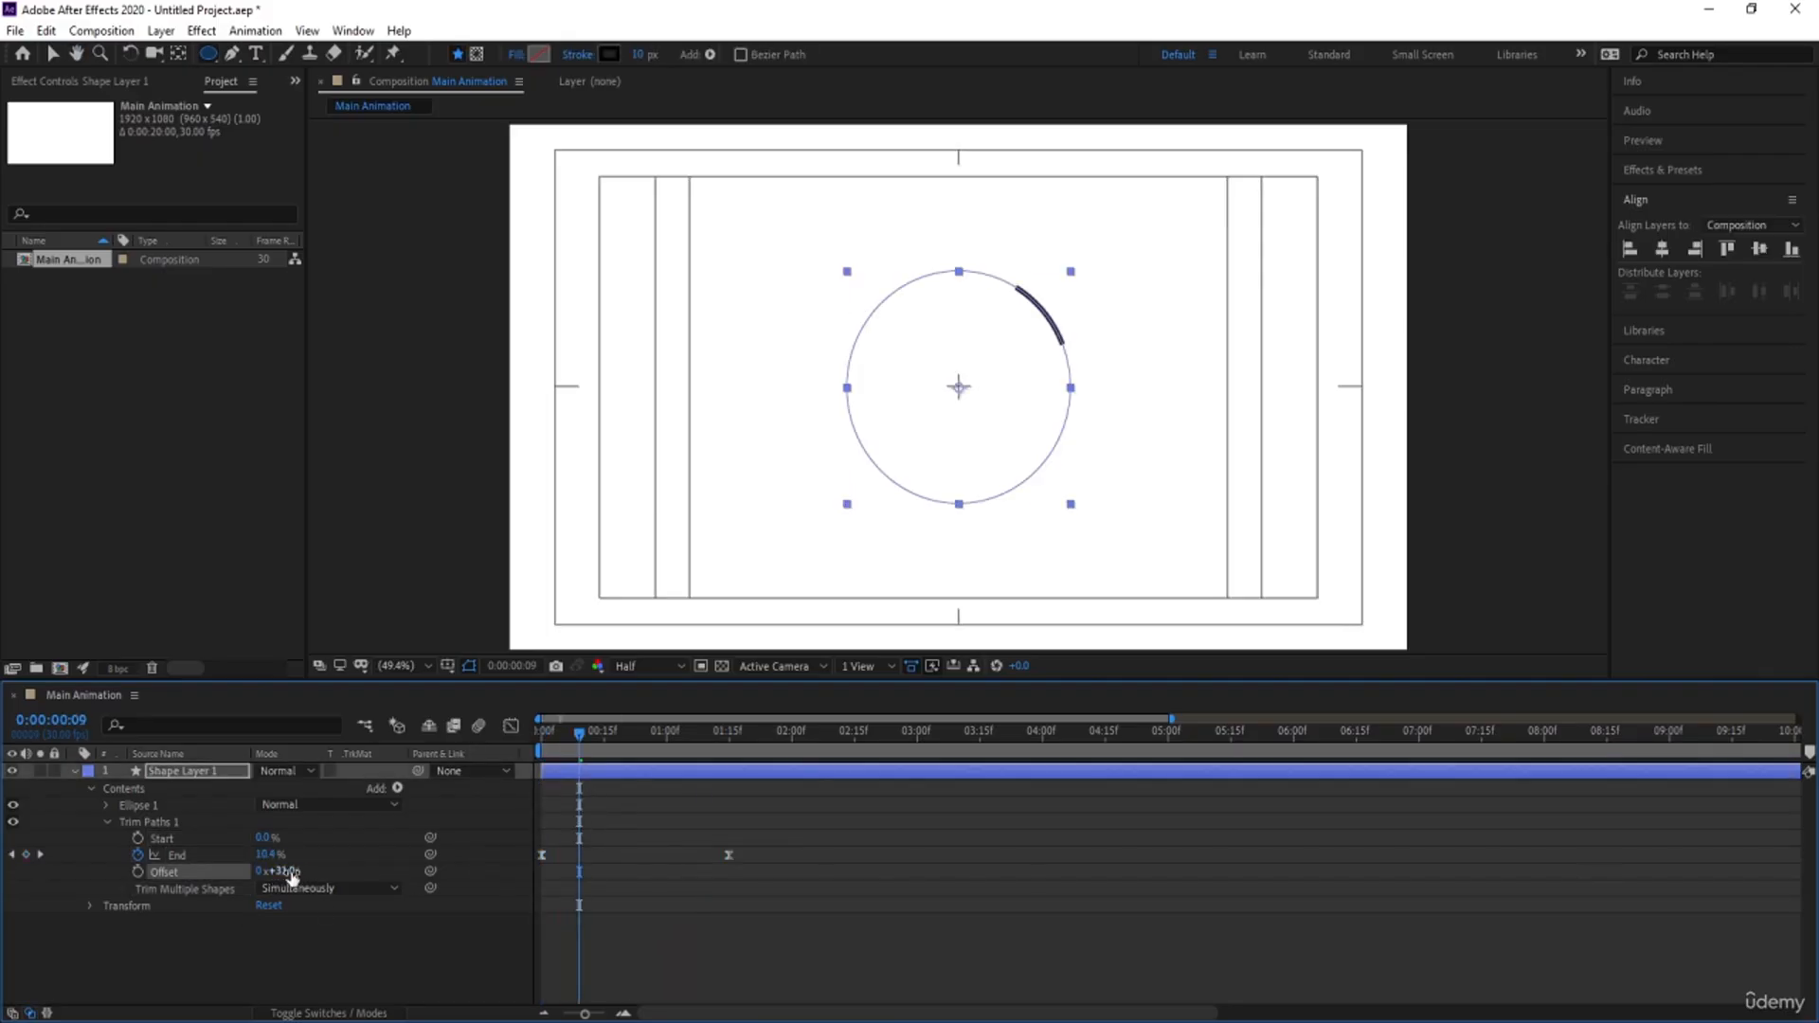
click(291, 876)
text(90)
key(Return)
key(space)
key(space)
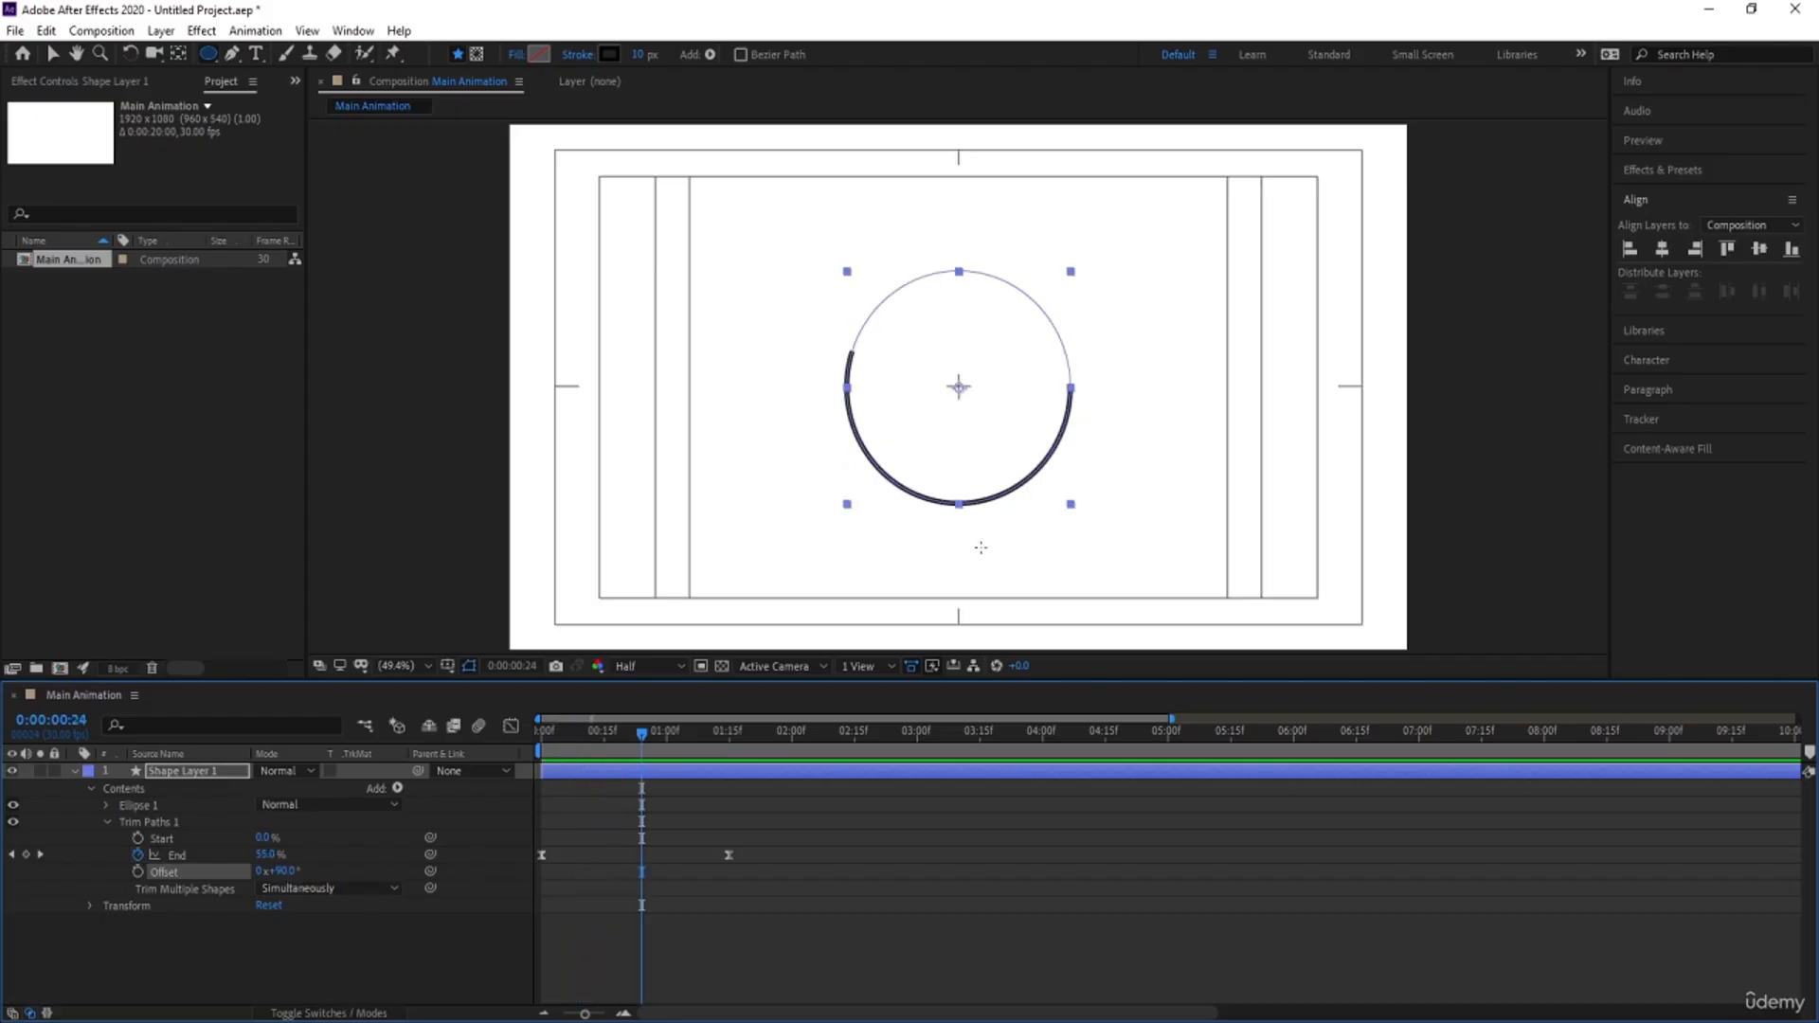
click(617, 837)
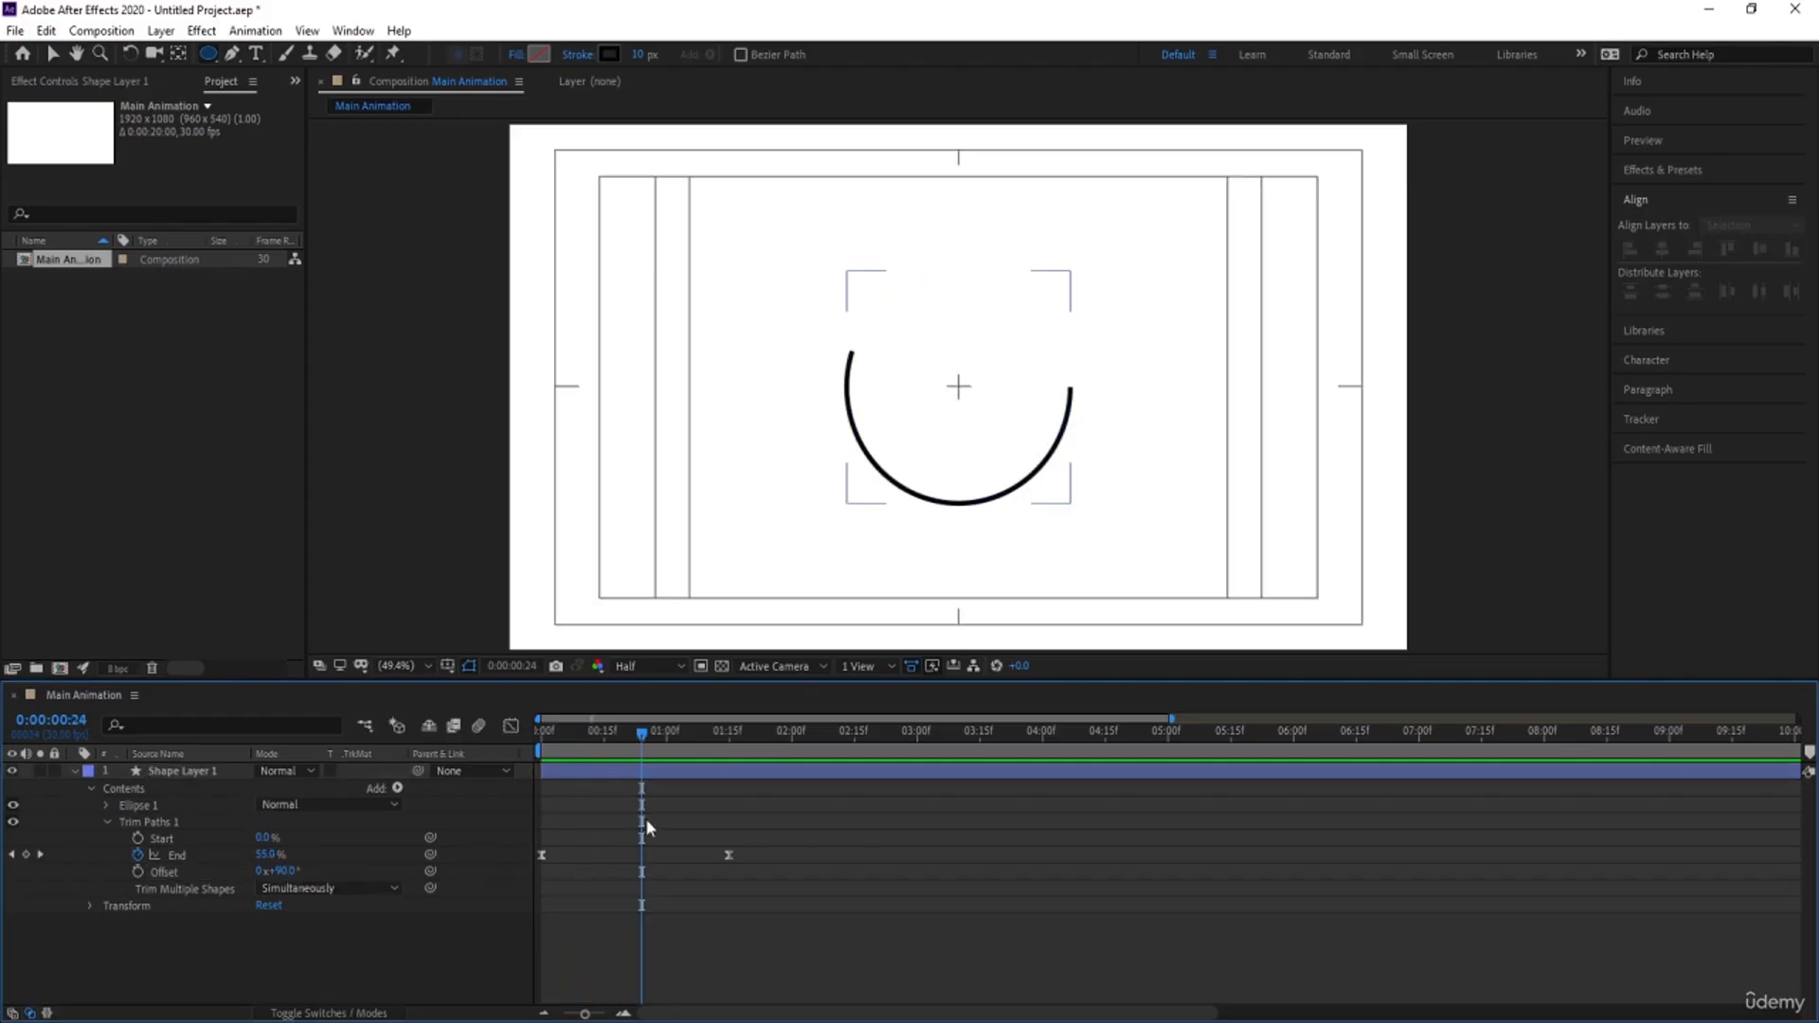
Draw a straight vertical line with the Pen tool from the circle's right end up to the frame's upper edge
click(231, 53)
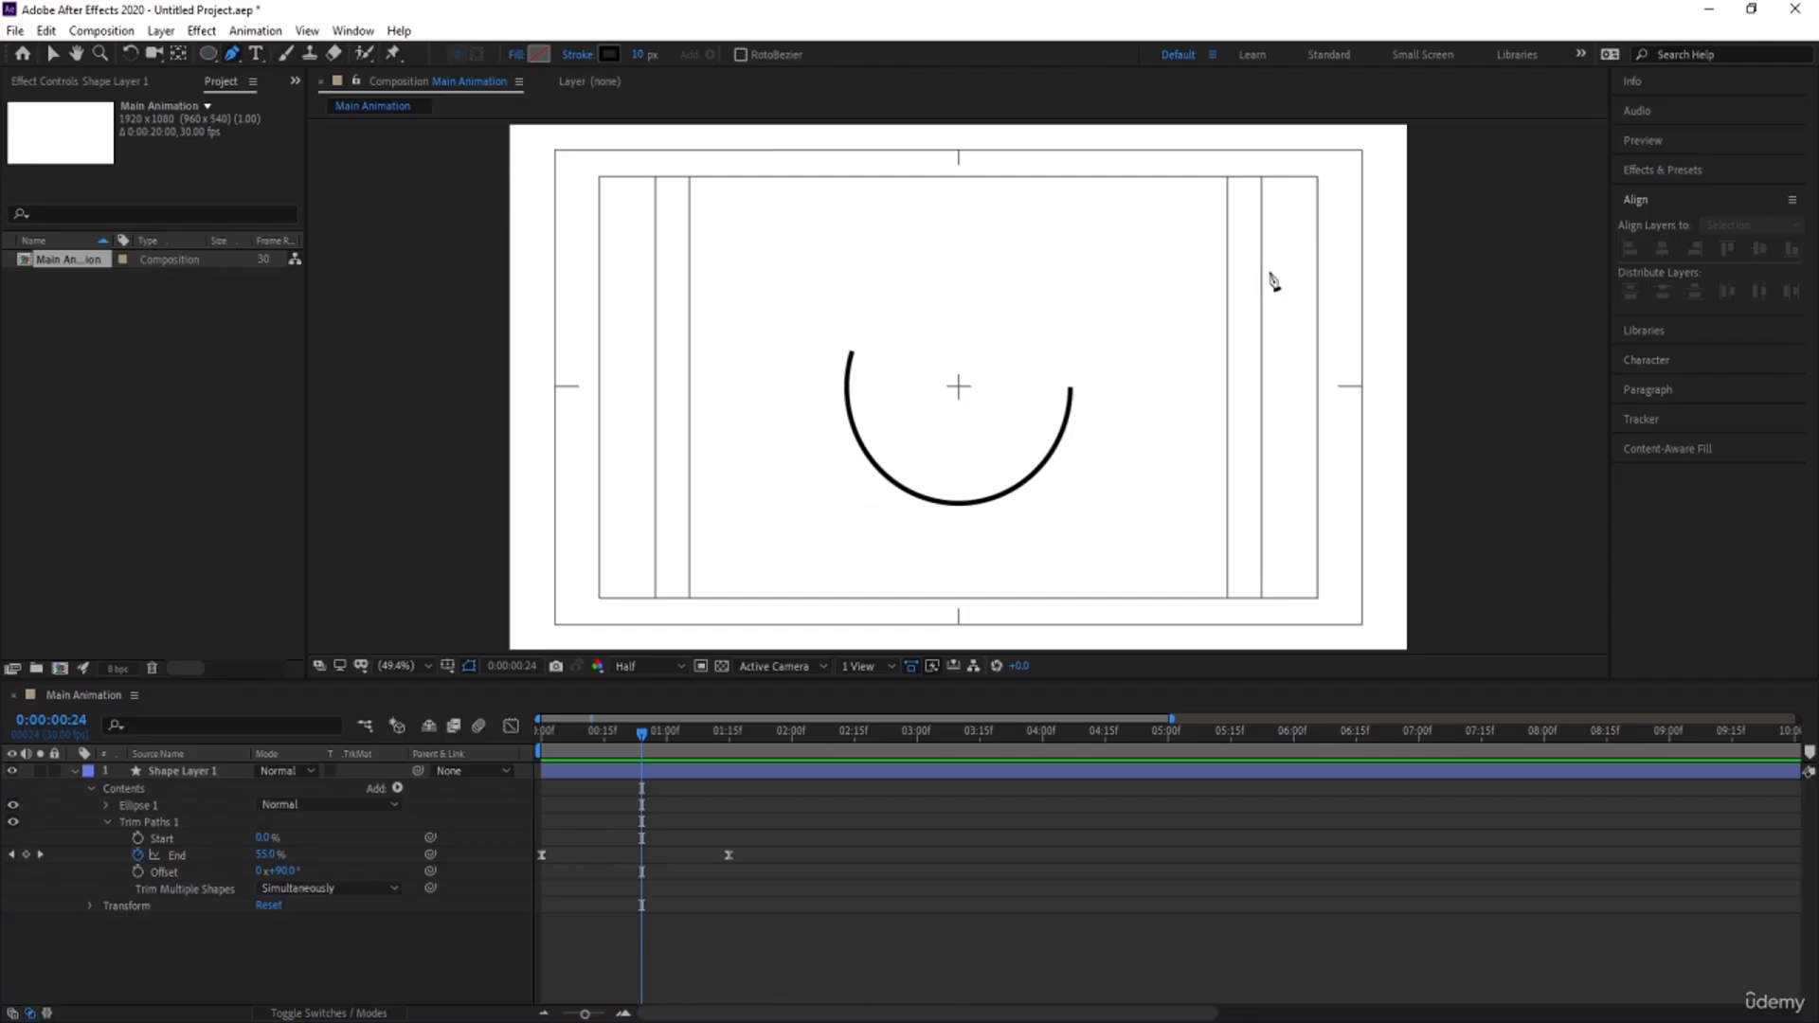
click(1068, 388)
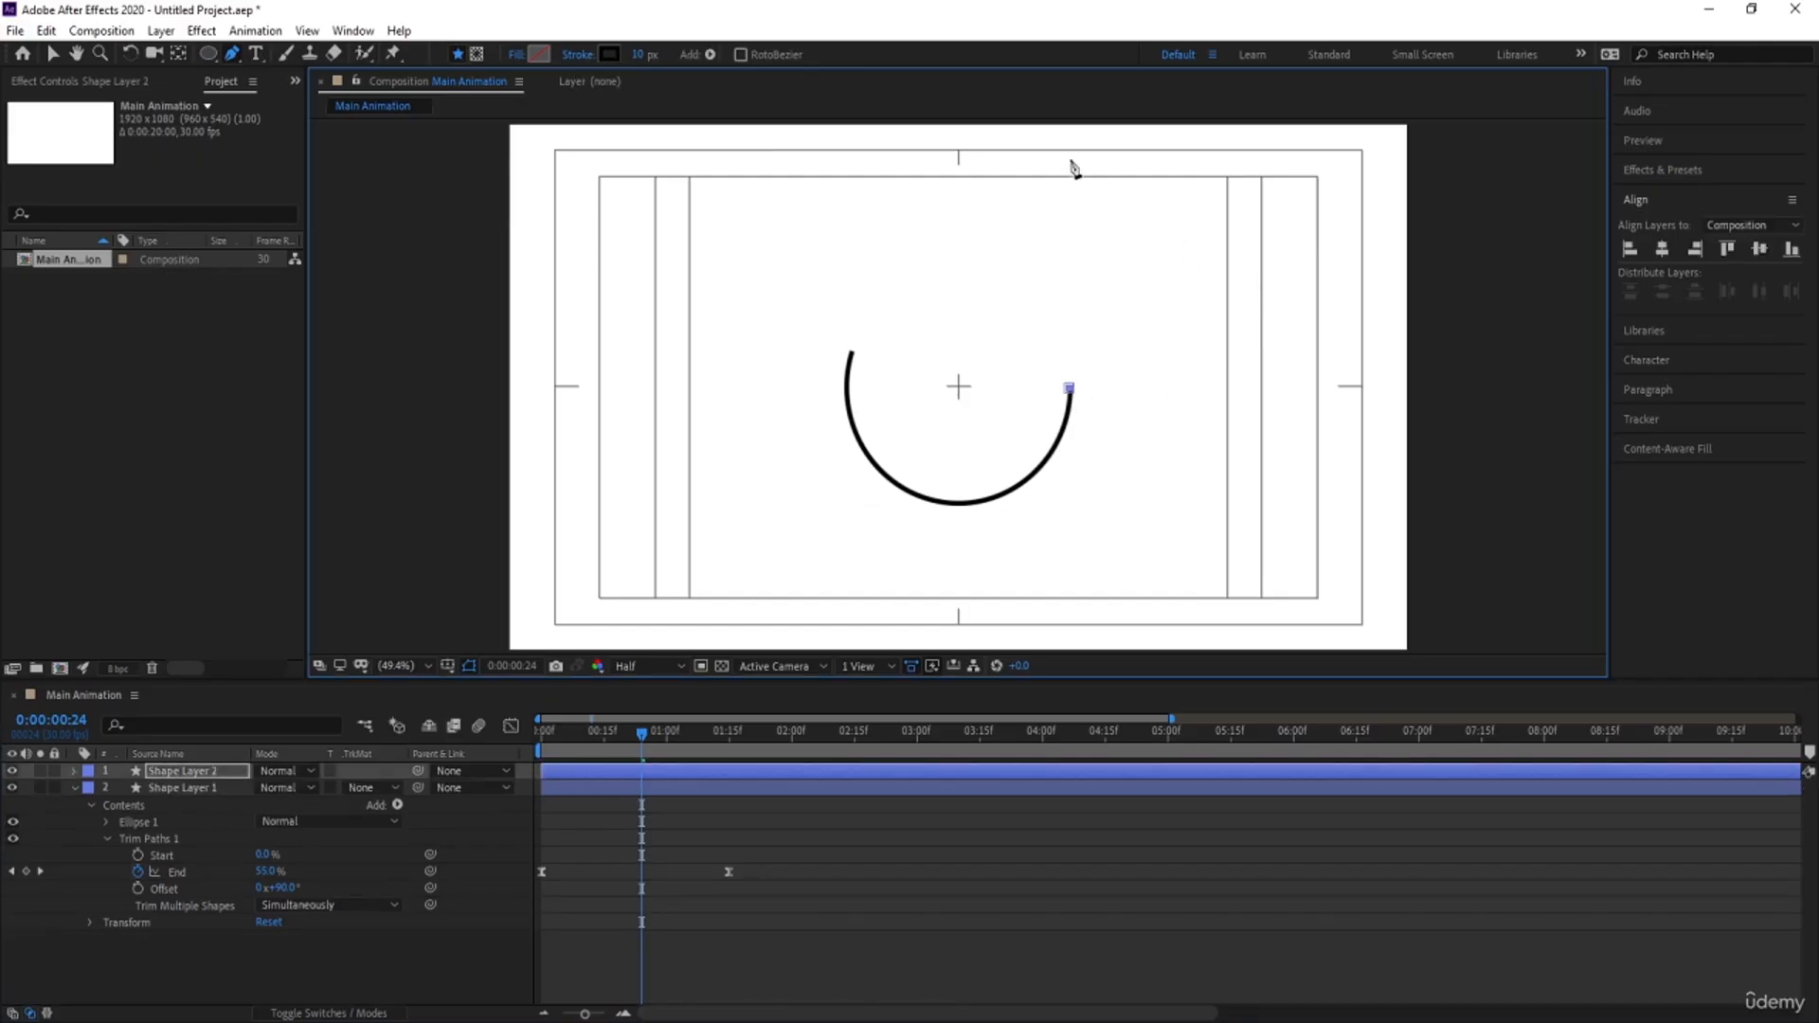
click(1068, 124)
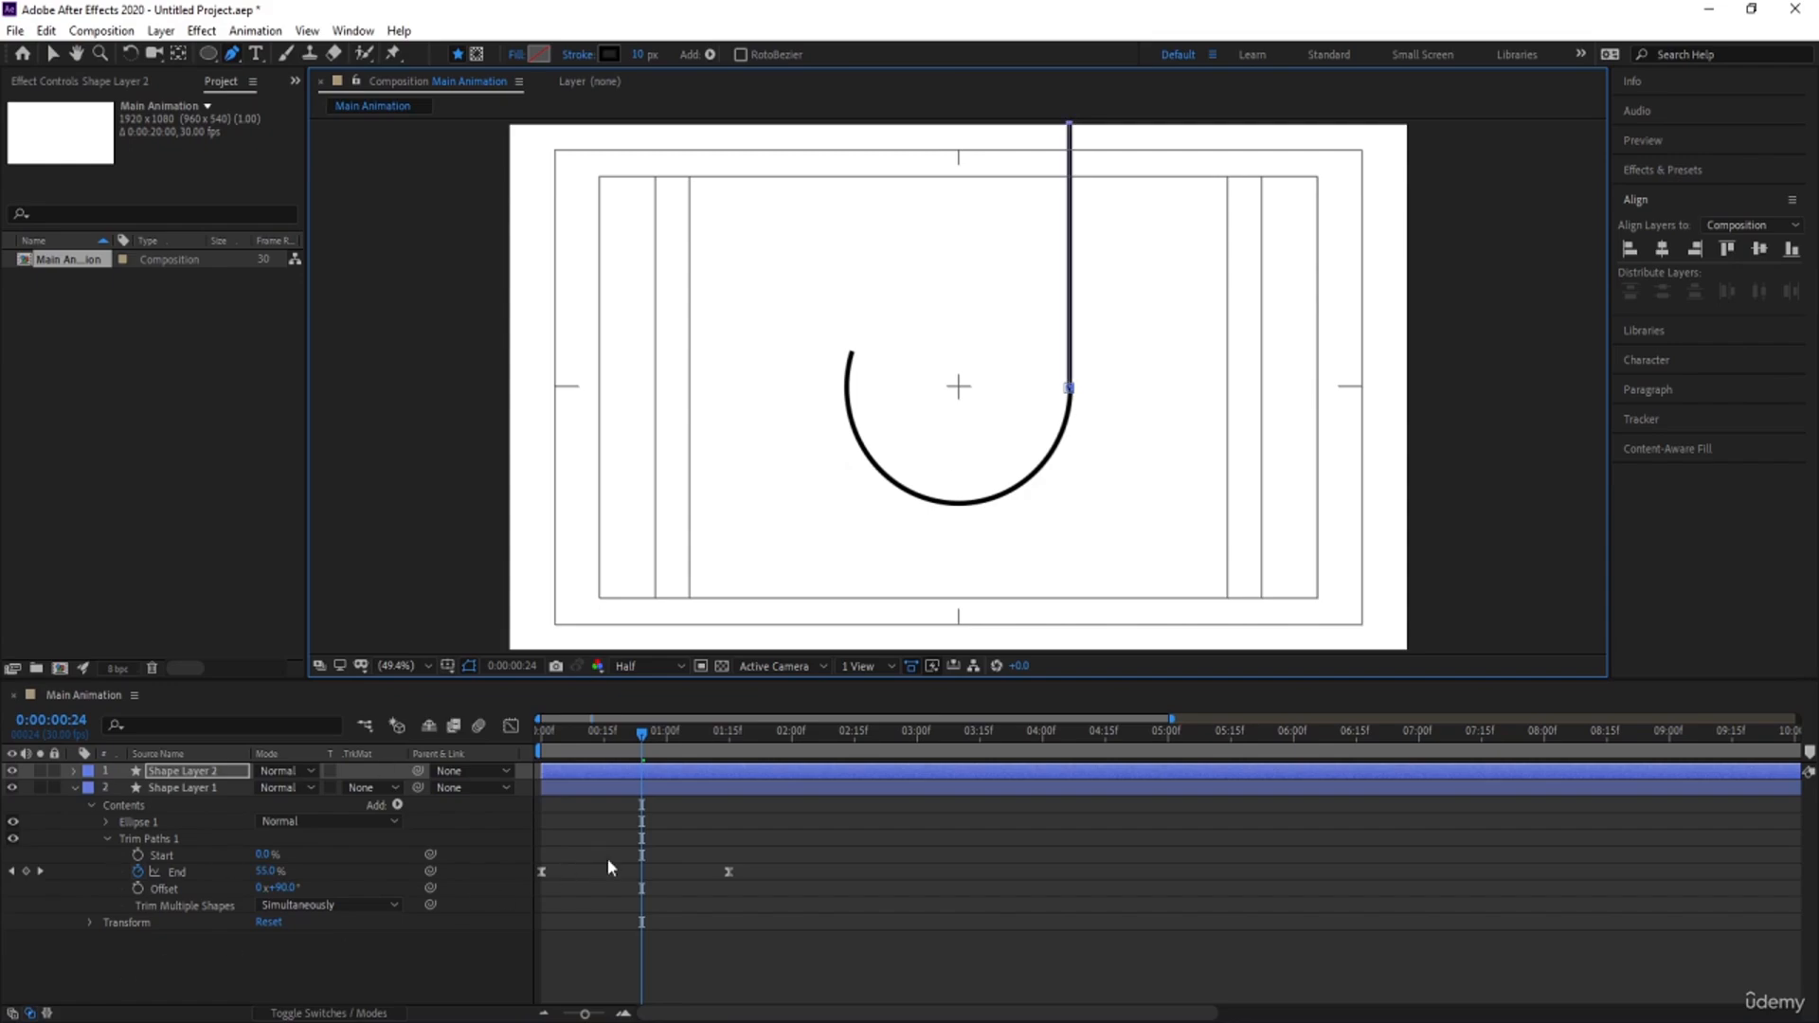
Nudge the vertical line slightly right to meet the circle's stroke, and centre the line layer's anchor point
click(563, 879)
click(161, 770)
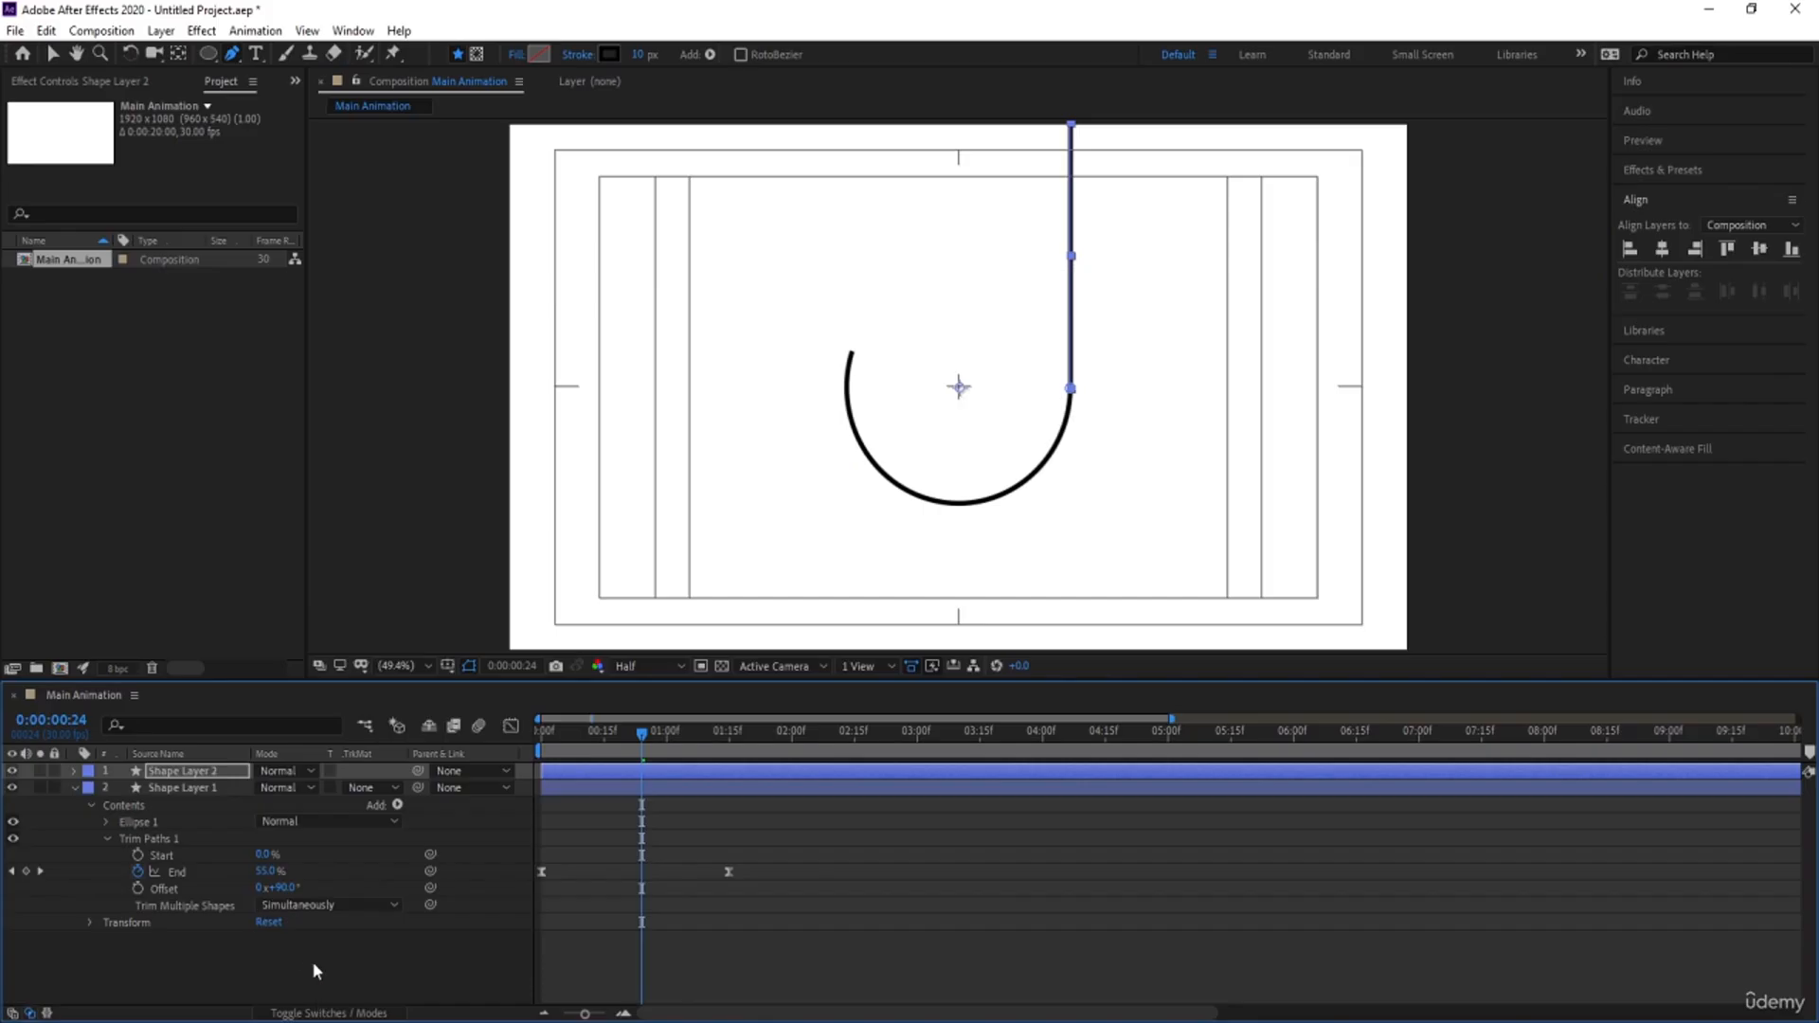
click(312, 962)
click(177, 771)
key(ctrl+alt+Home)
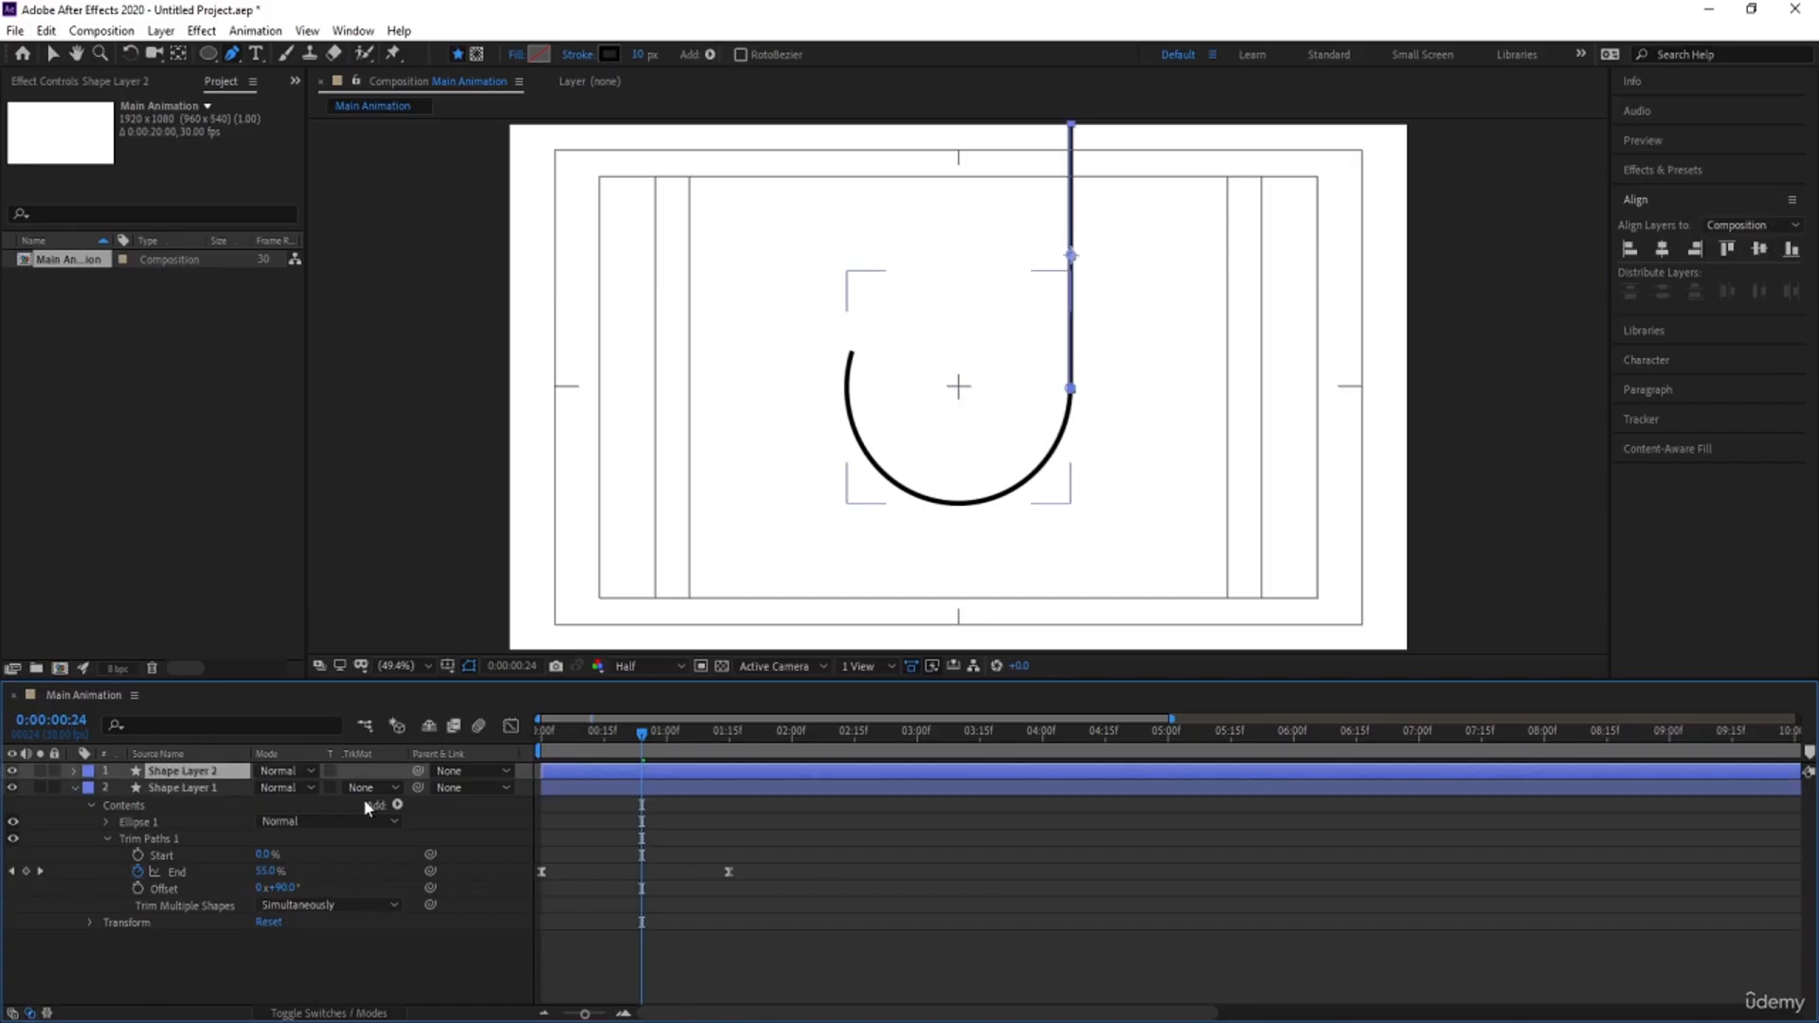
Add Trim Paths to the vertical line layer and set its Start to 100% at the first frame
key(Home)
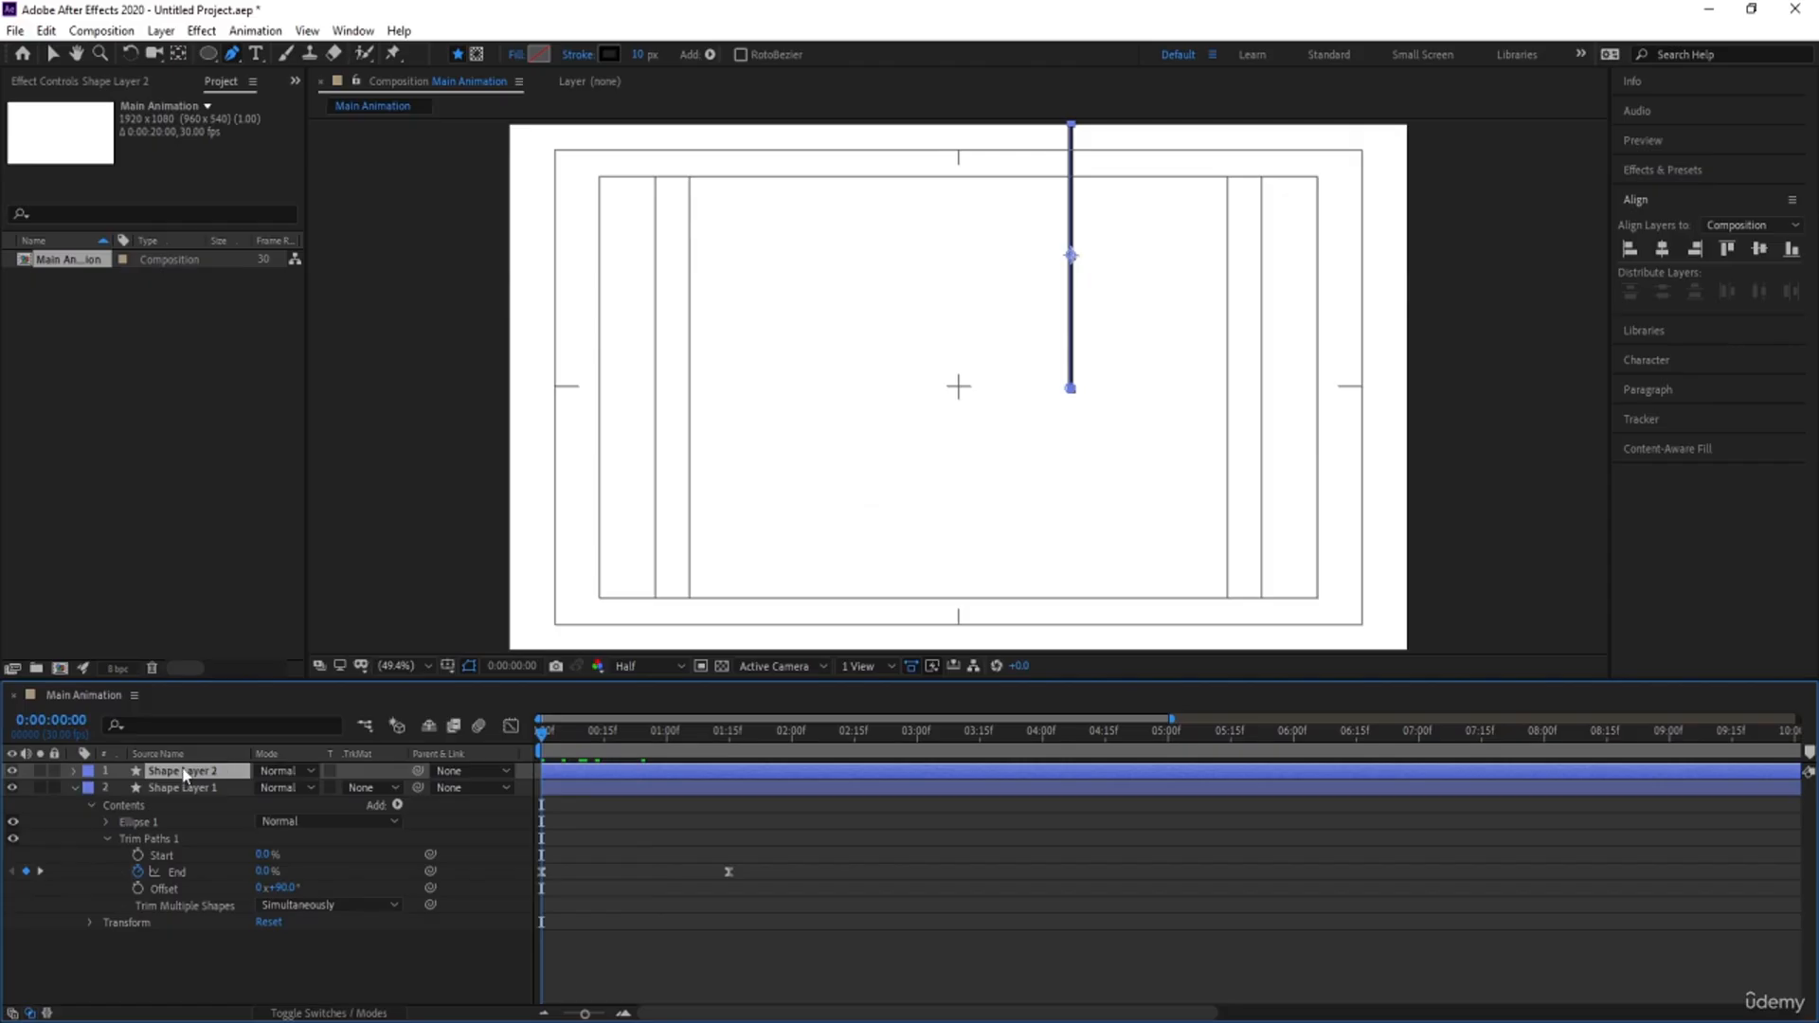
click(75, 772)
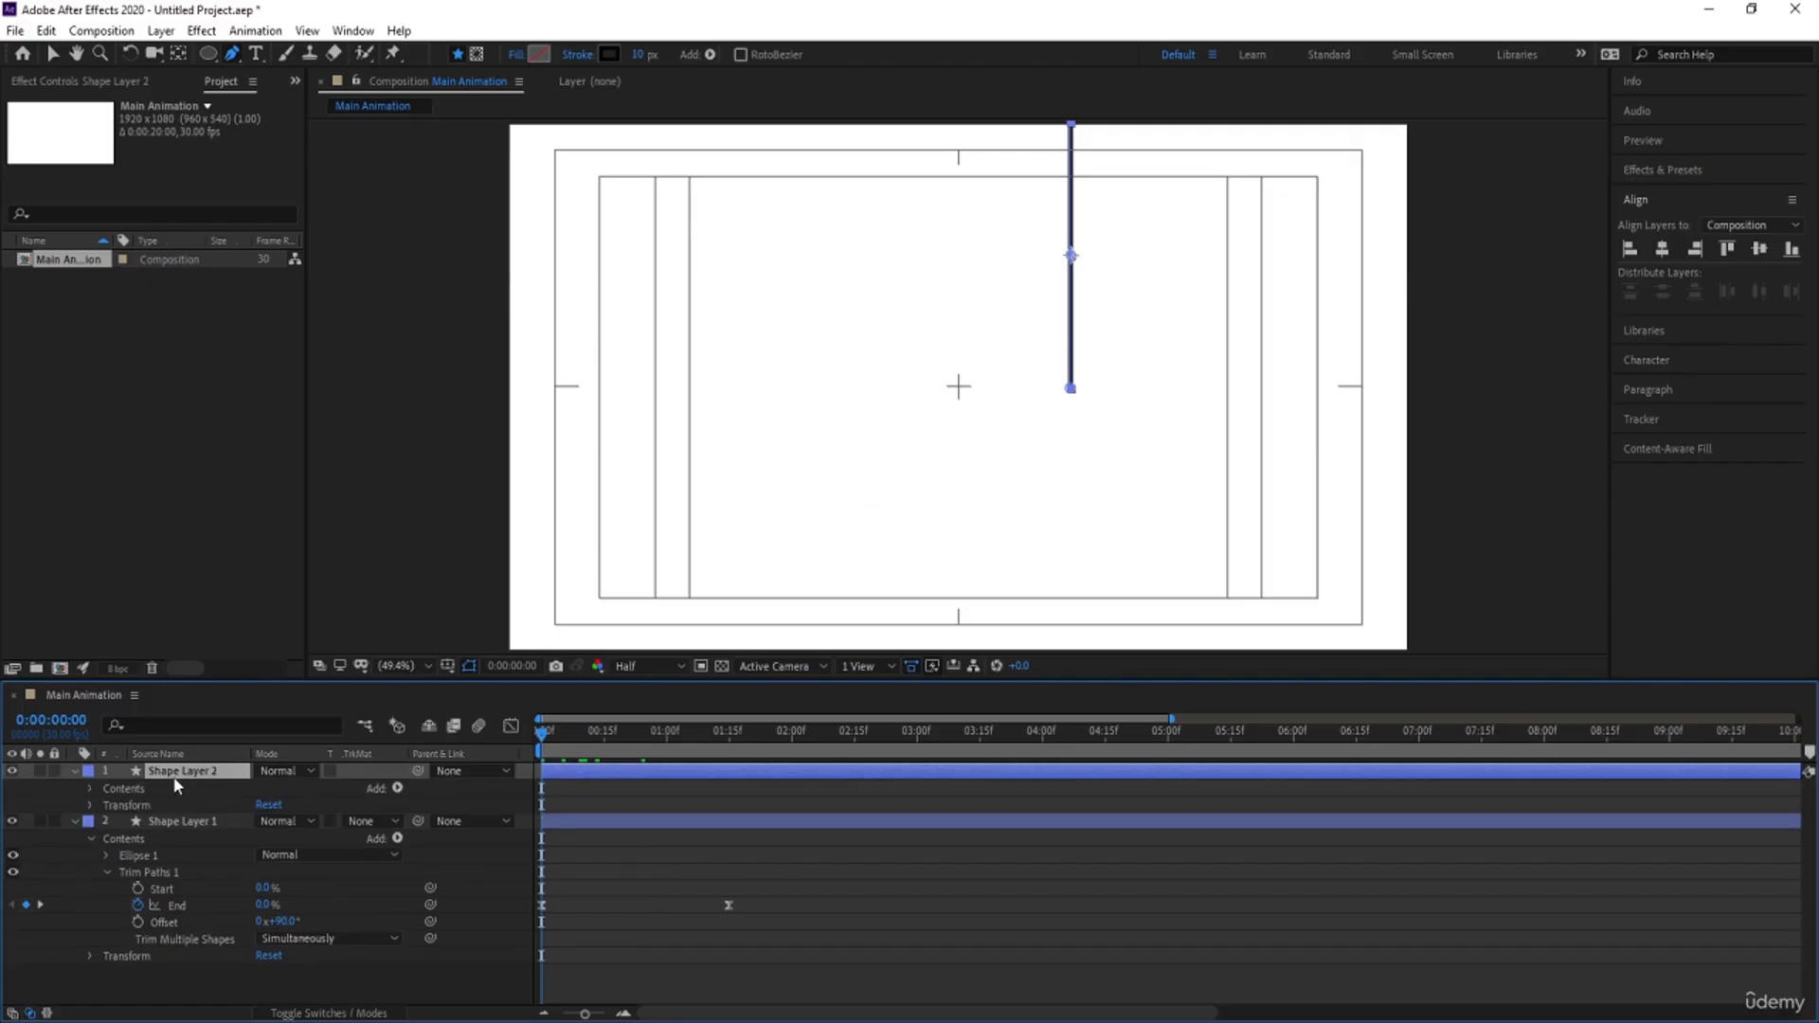
click(398, 788)
click(453, 680)
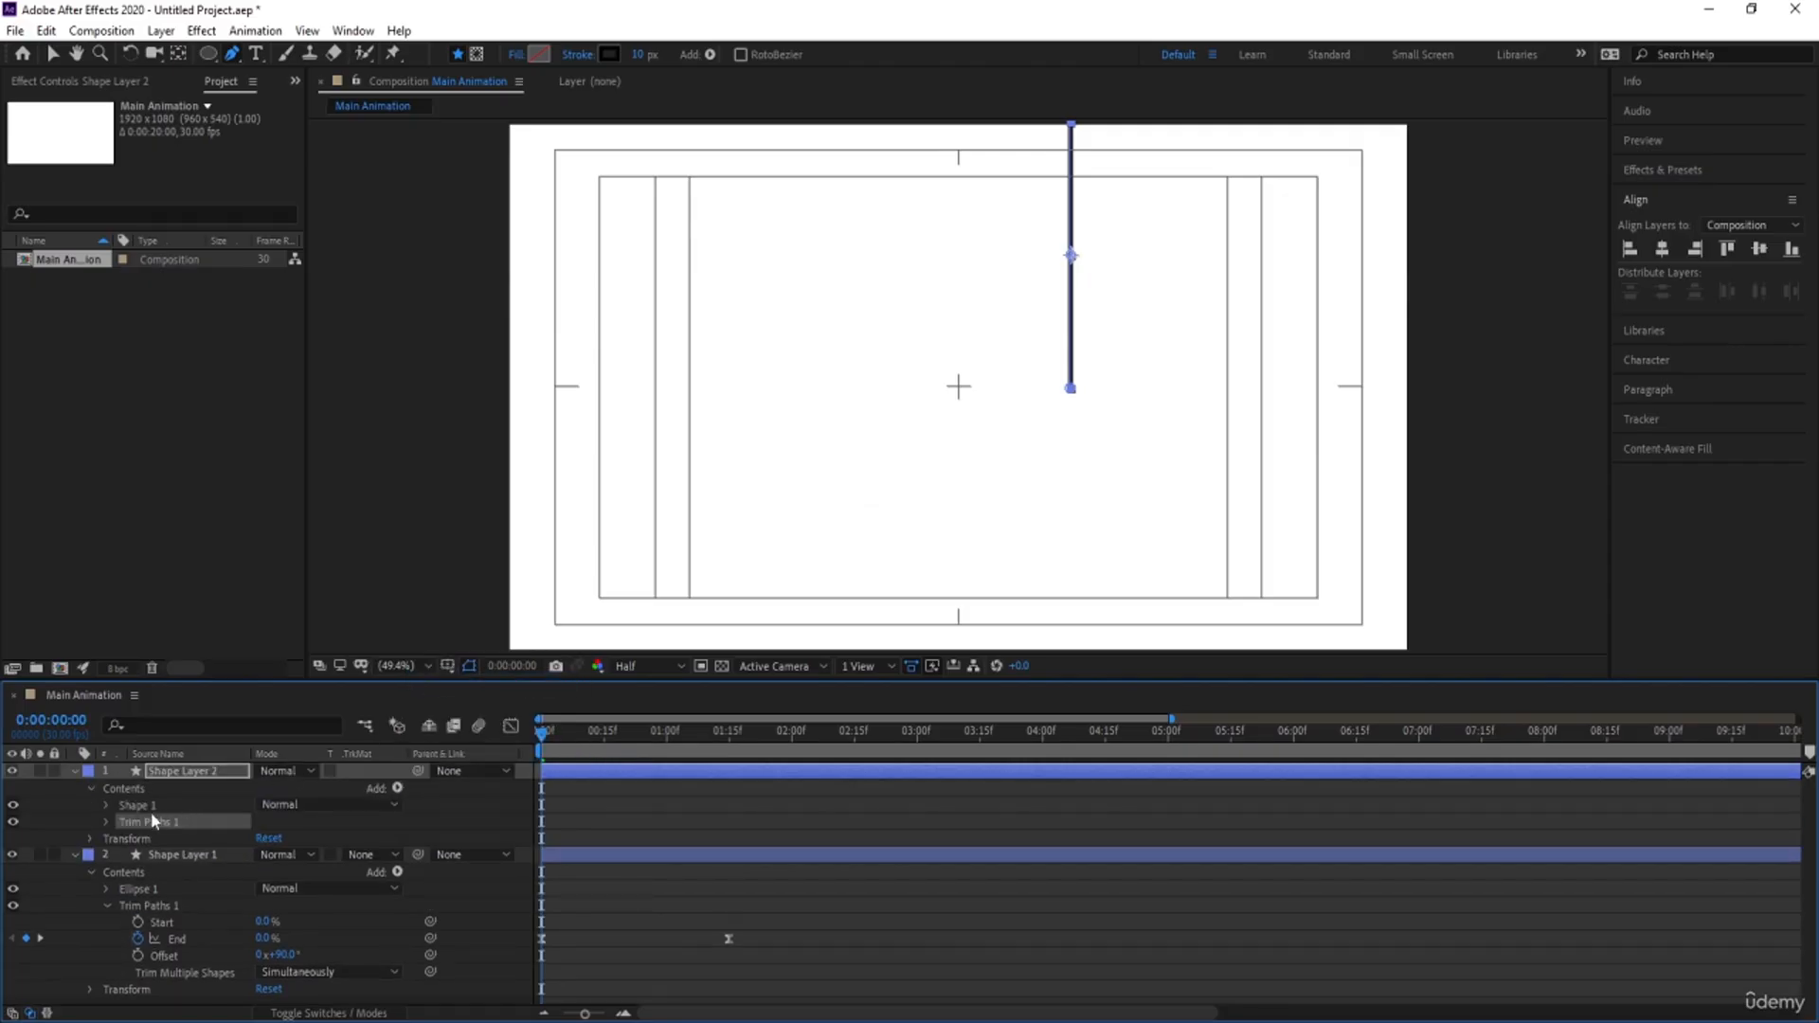
click(105, 821)
click(244, 855)
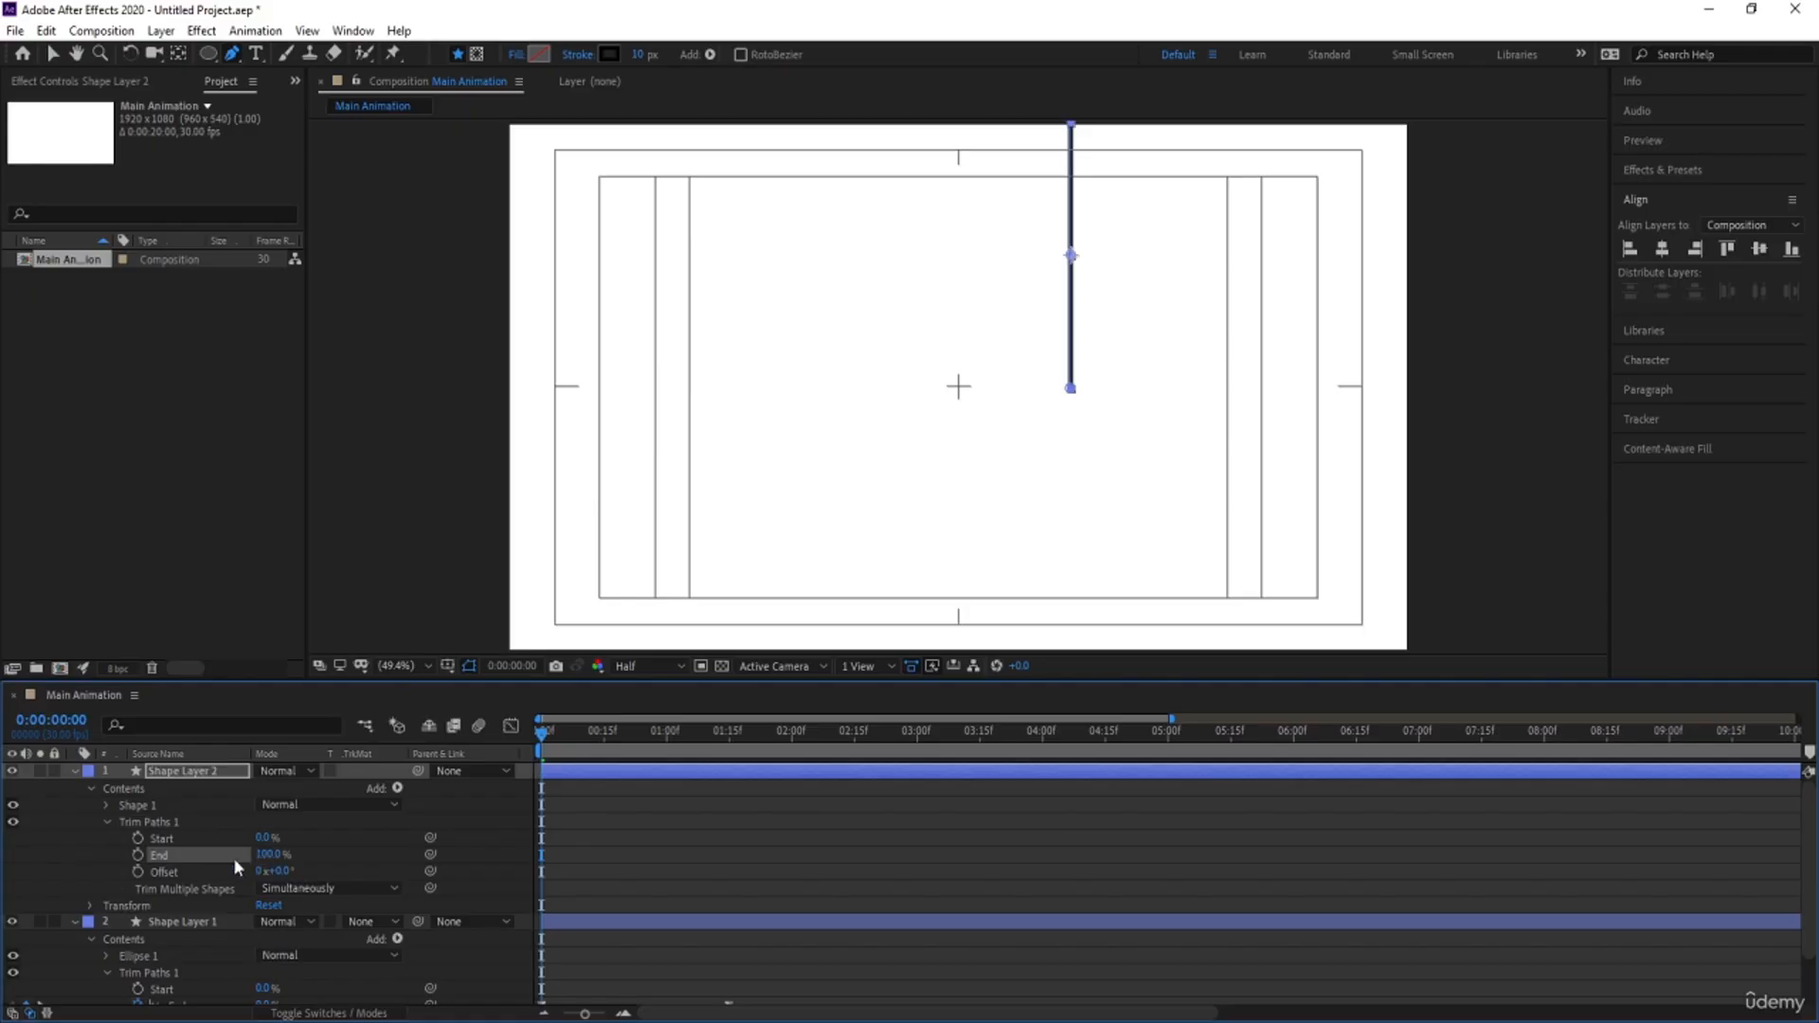
drag(267, 855, 327, 839)
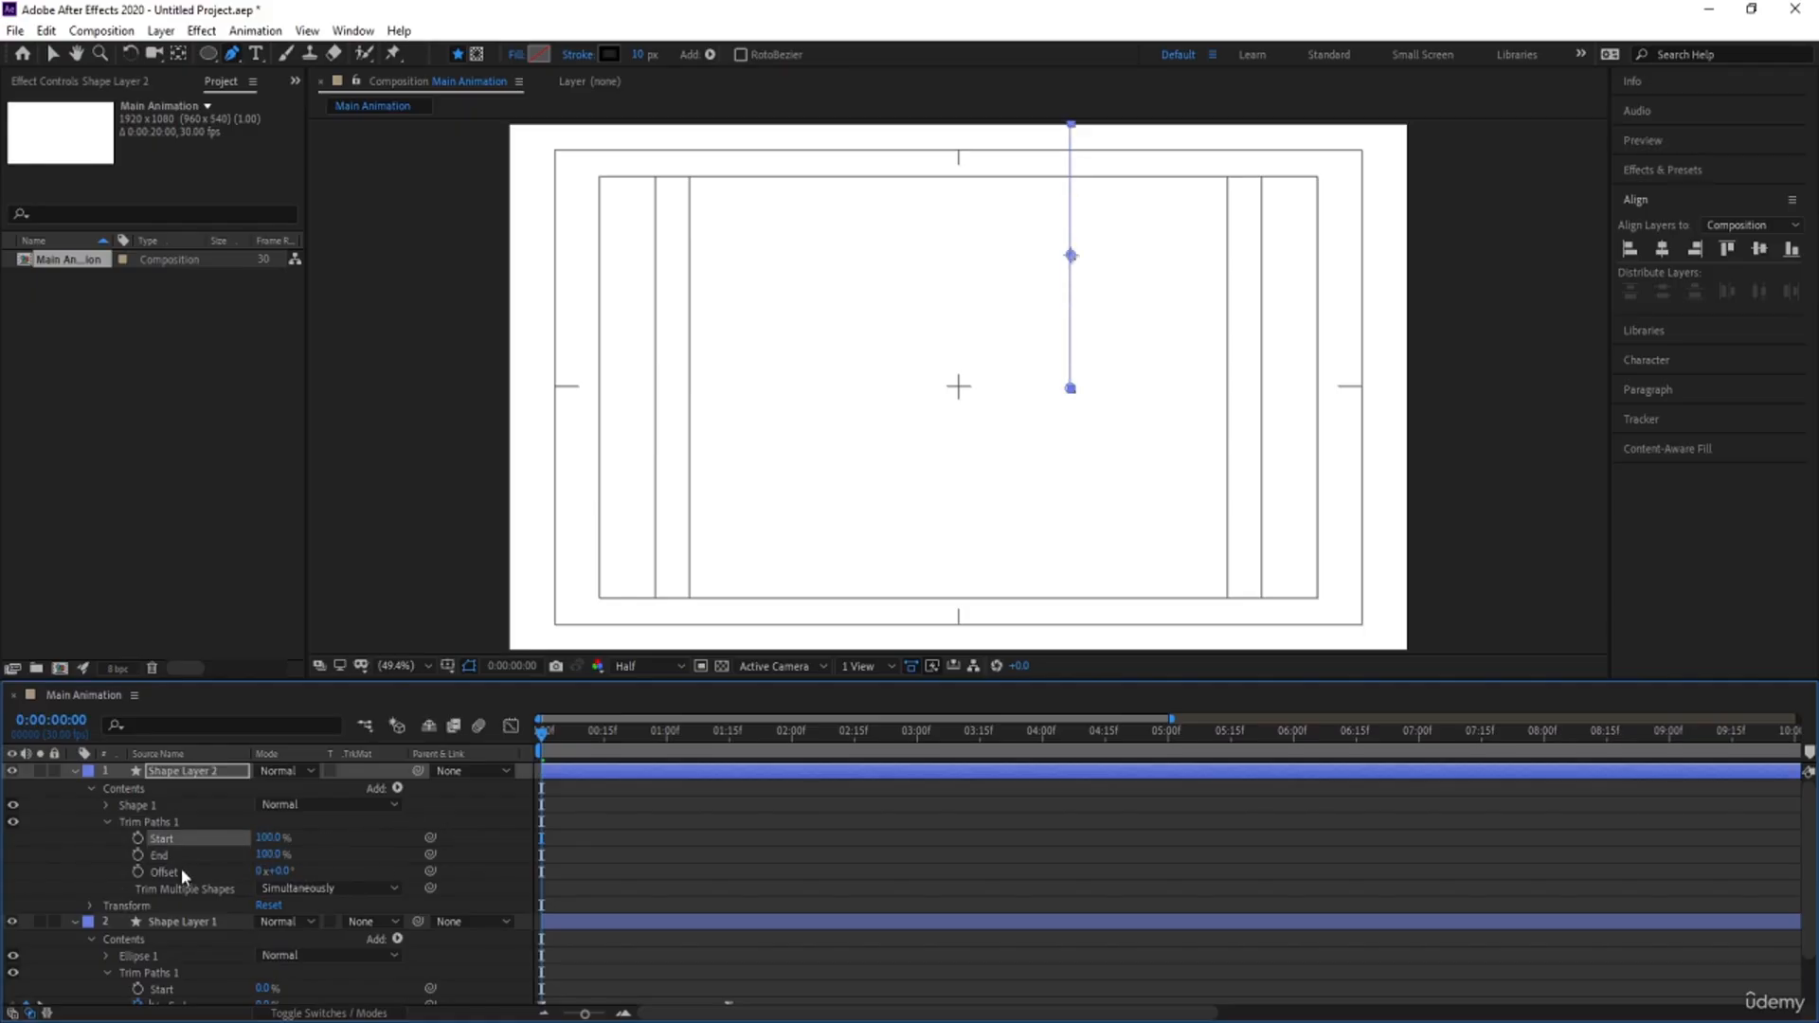
Keyframe the vertical line's Trim Paths Start and End at the first frame, and set Start to 0% at 0:00:00:24
click(137, 838)
click(137, 854)
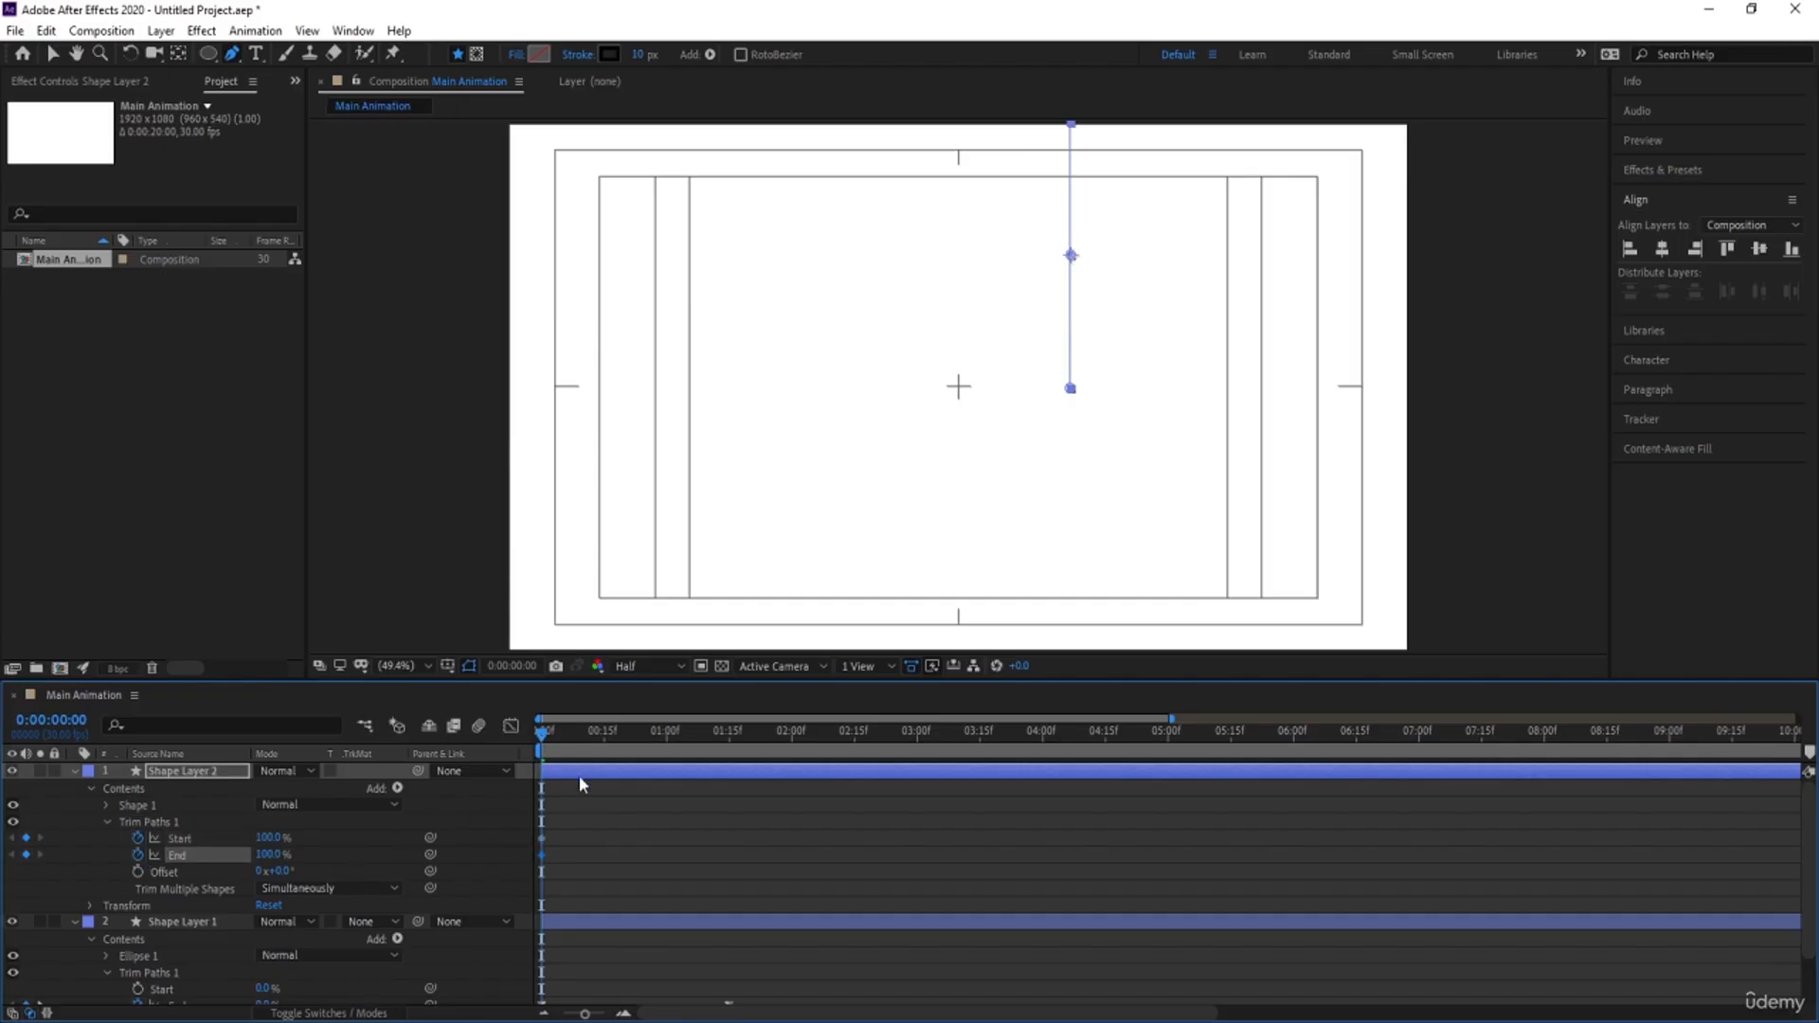
drag(554, 742, 644, 753)
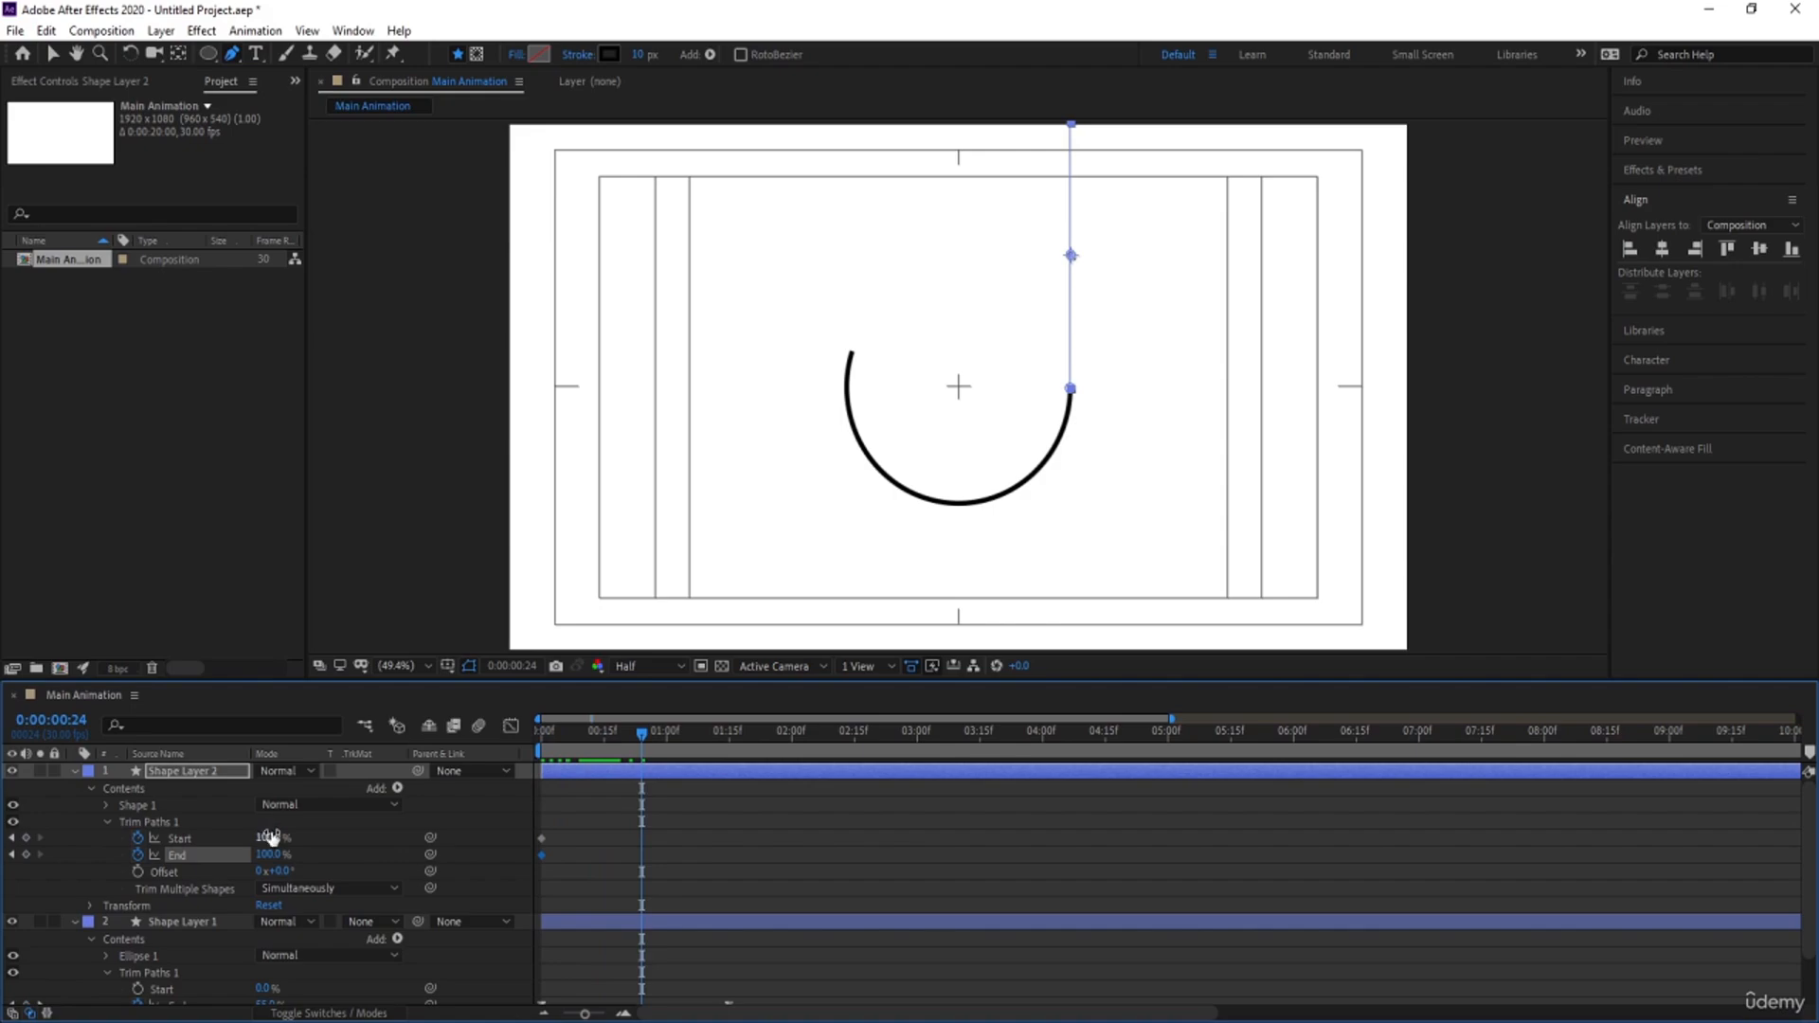
drag(272, 836, 213, 835)
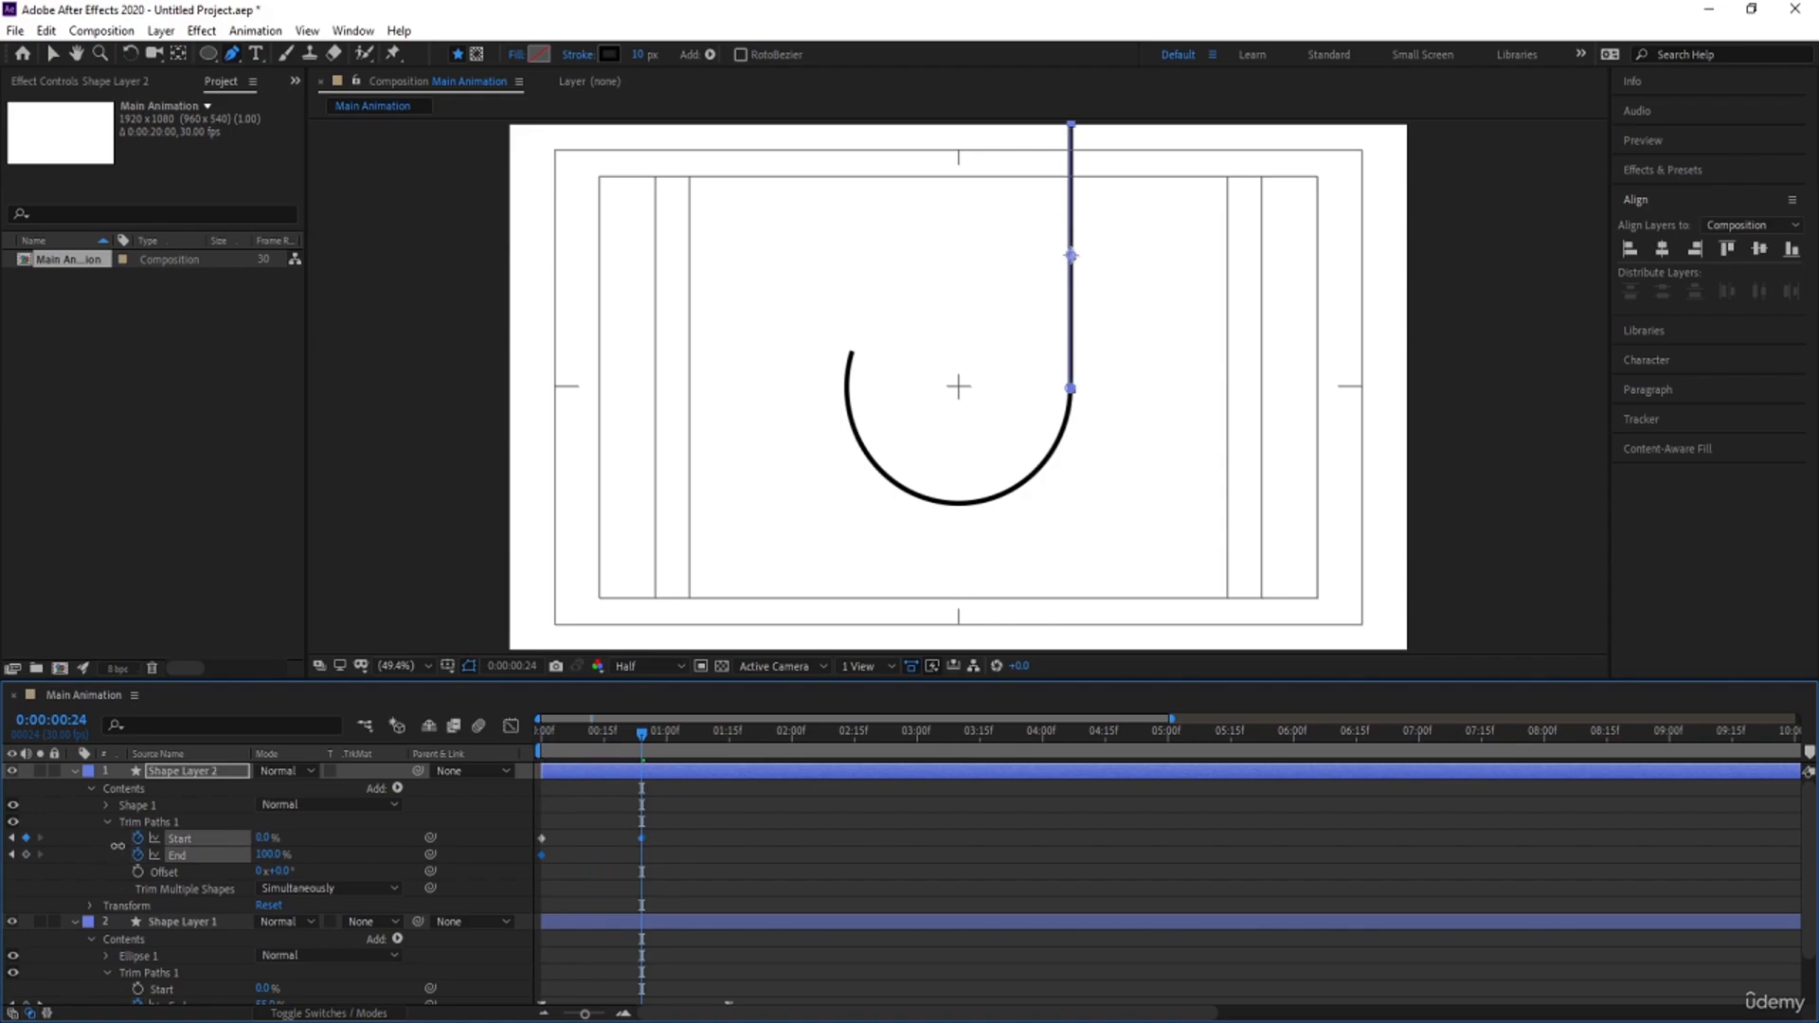
Shift the circle layer in time to begin at 0:00:00:24
click(166, 921)
drag(616, 922, 716, 922)
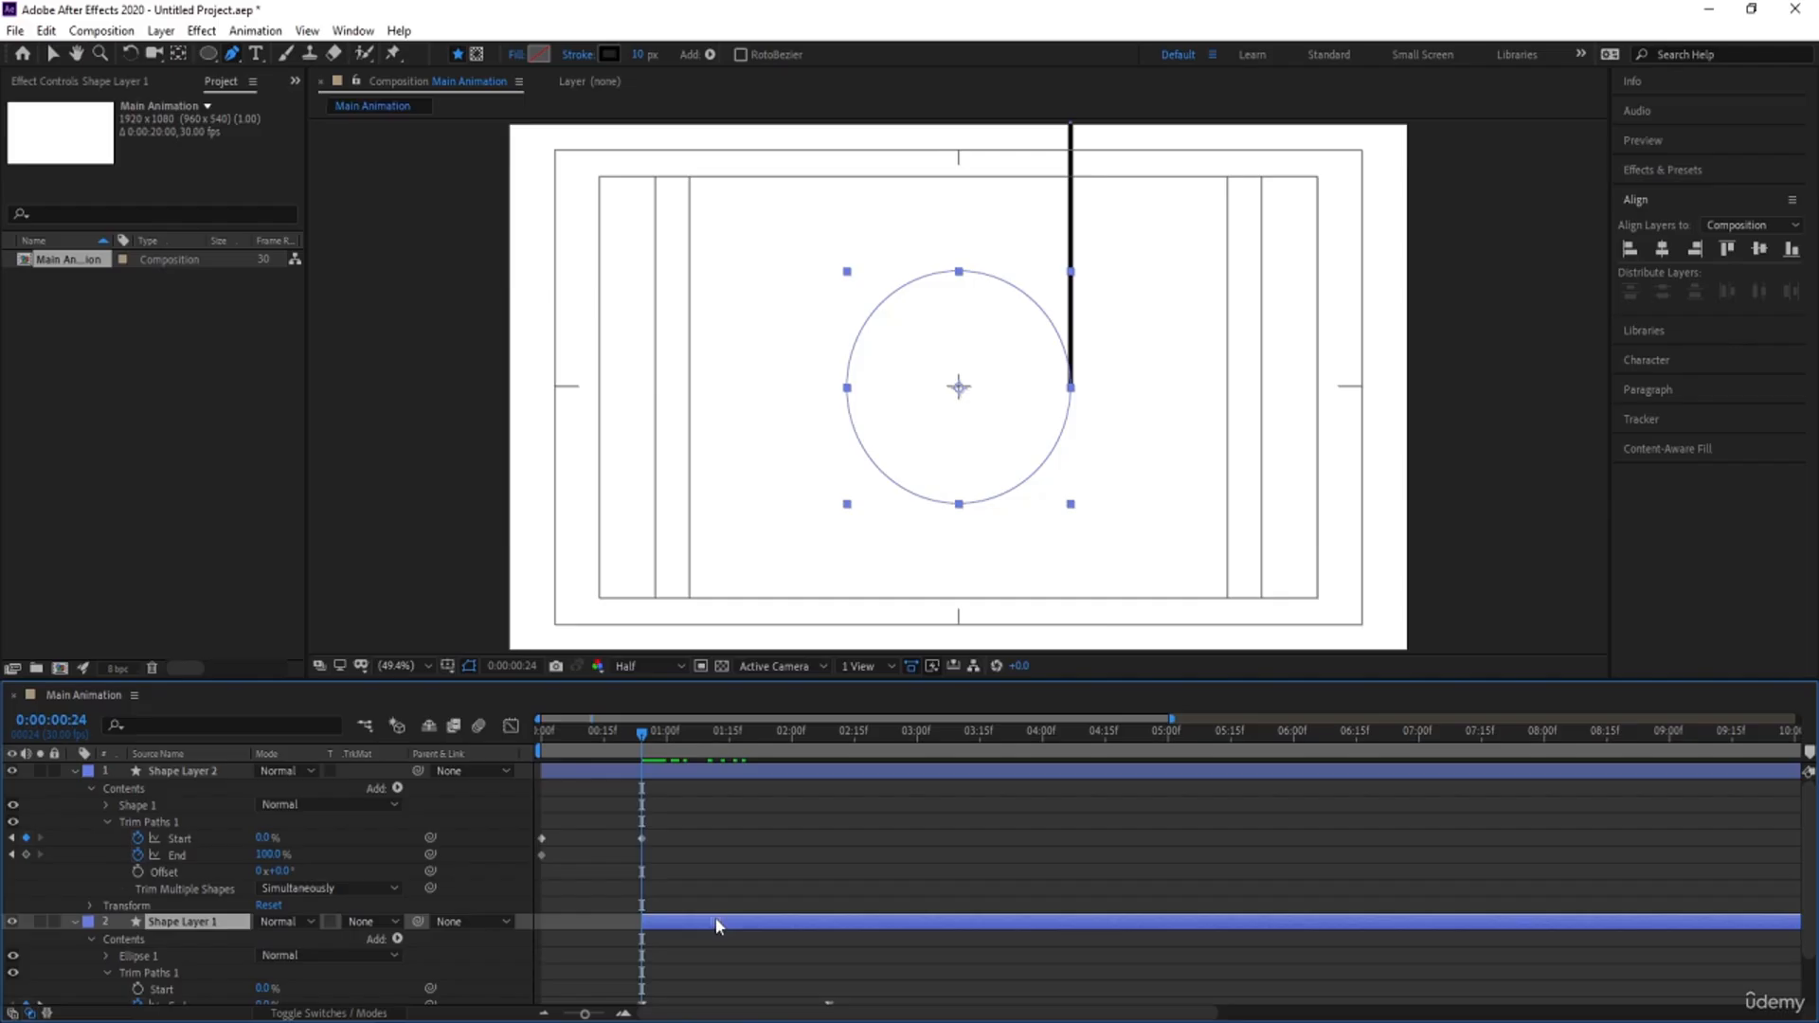
Apply Easy Ease to the vertical line's Trim Paths keyframes and preview the animation from the start
click(697, 848)
drag(679, 852, 493, 786)
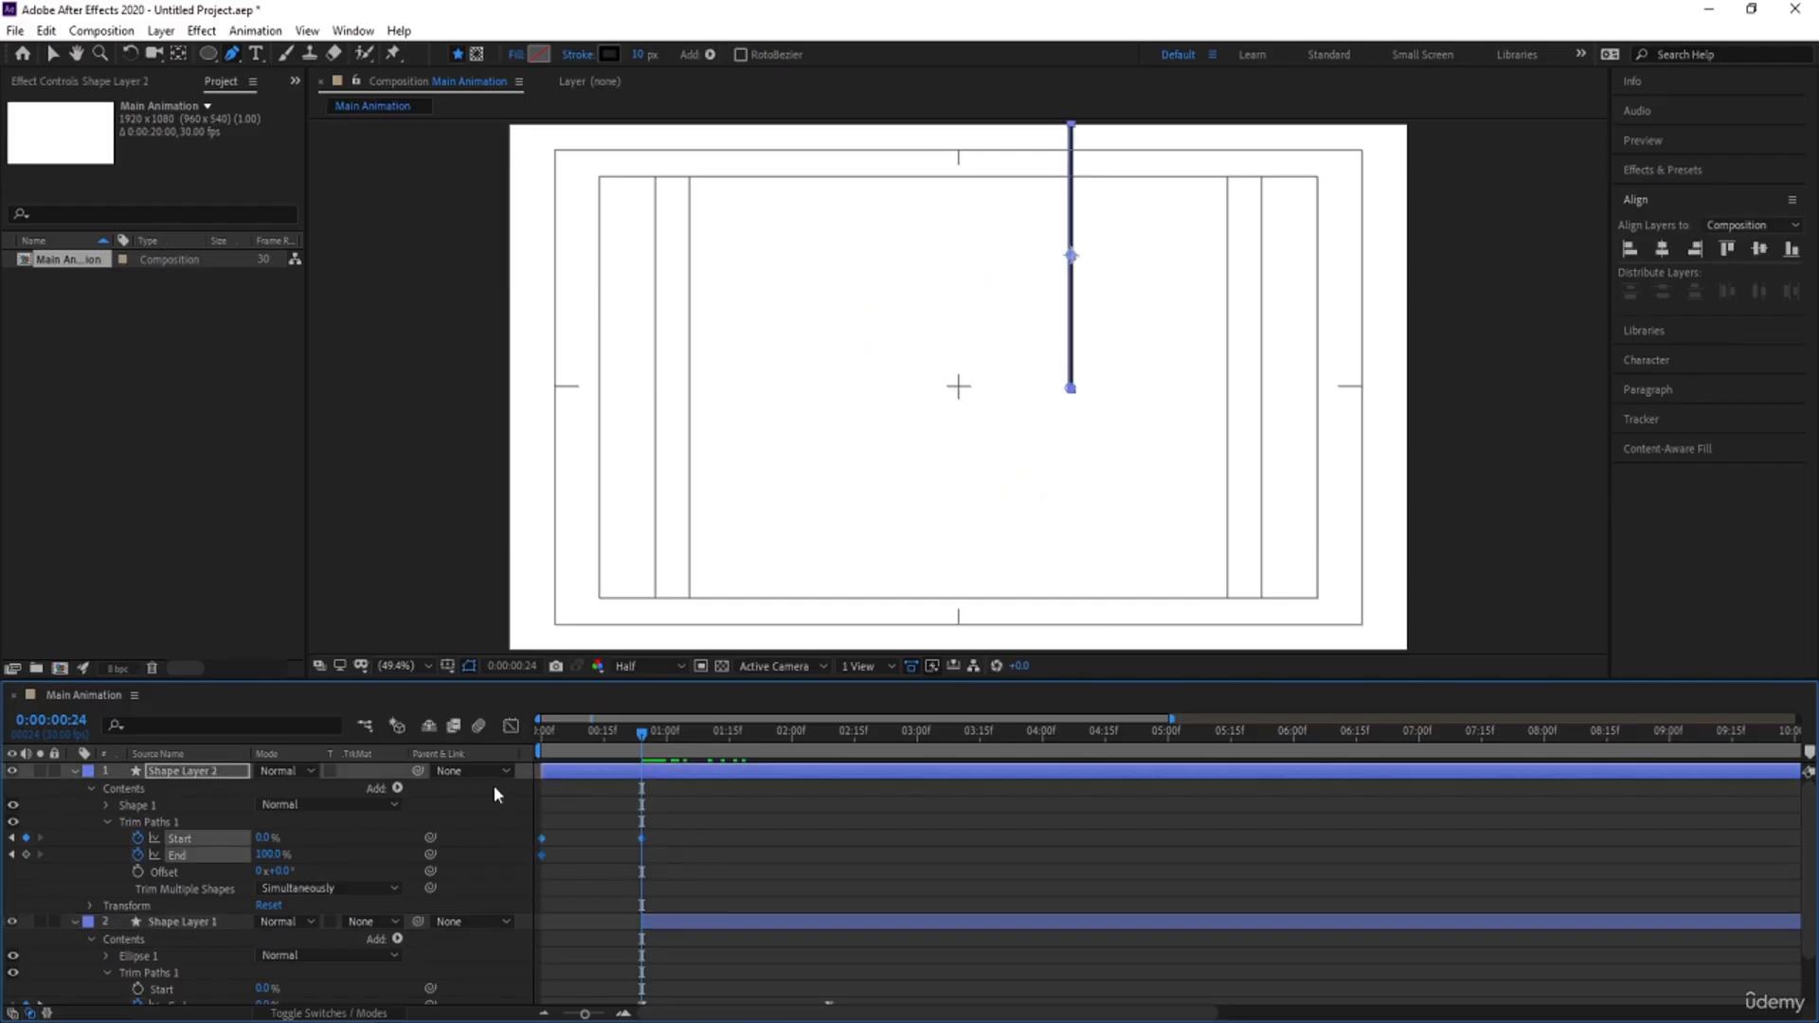
click(588, 798)
drag(561, 737, 527, 750)
key(space)
key(space)
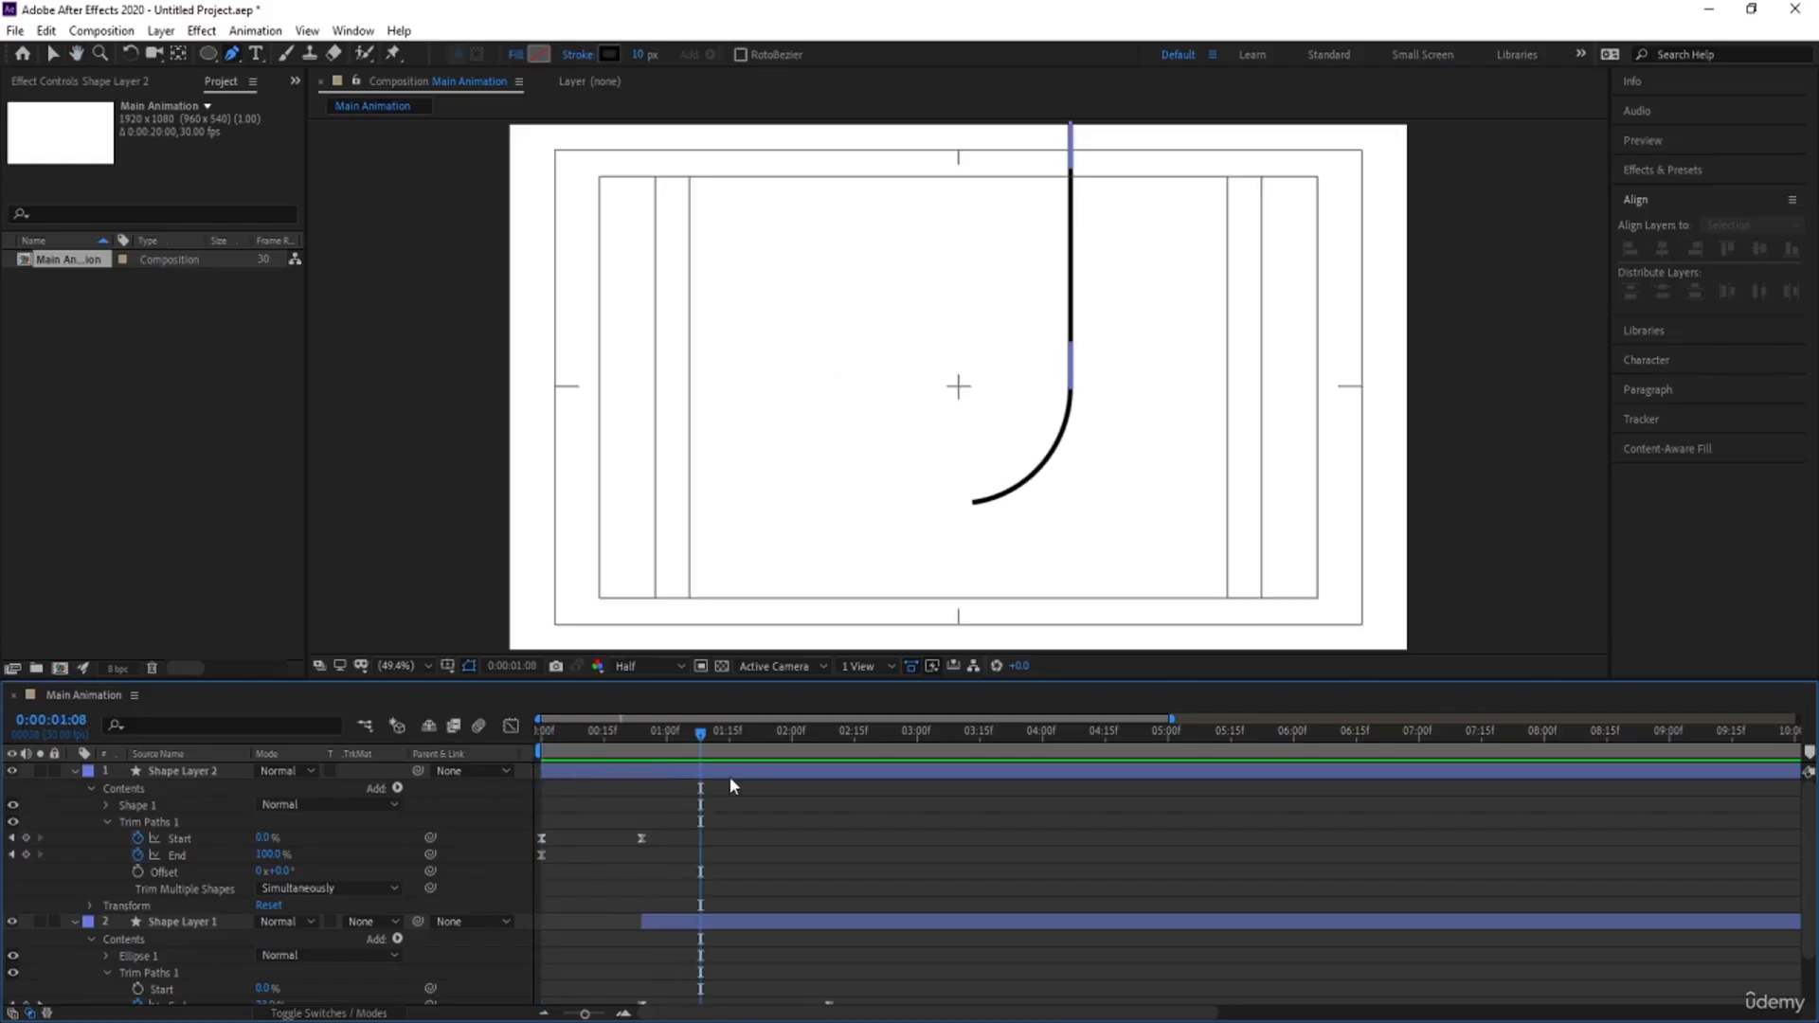
Convert the line's second Start keyframe and the circle's first End keyframe to linear, and preview the transition
click(642, 840)
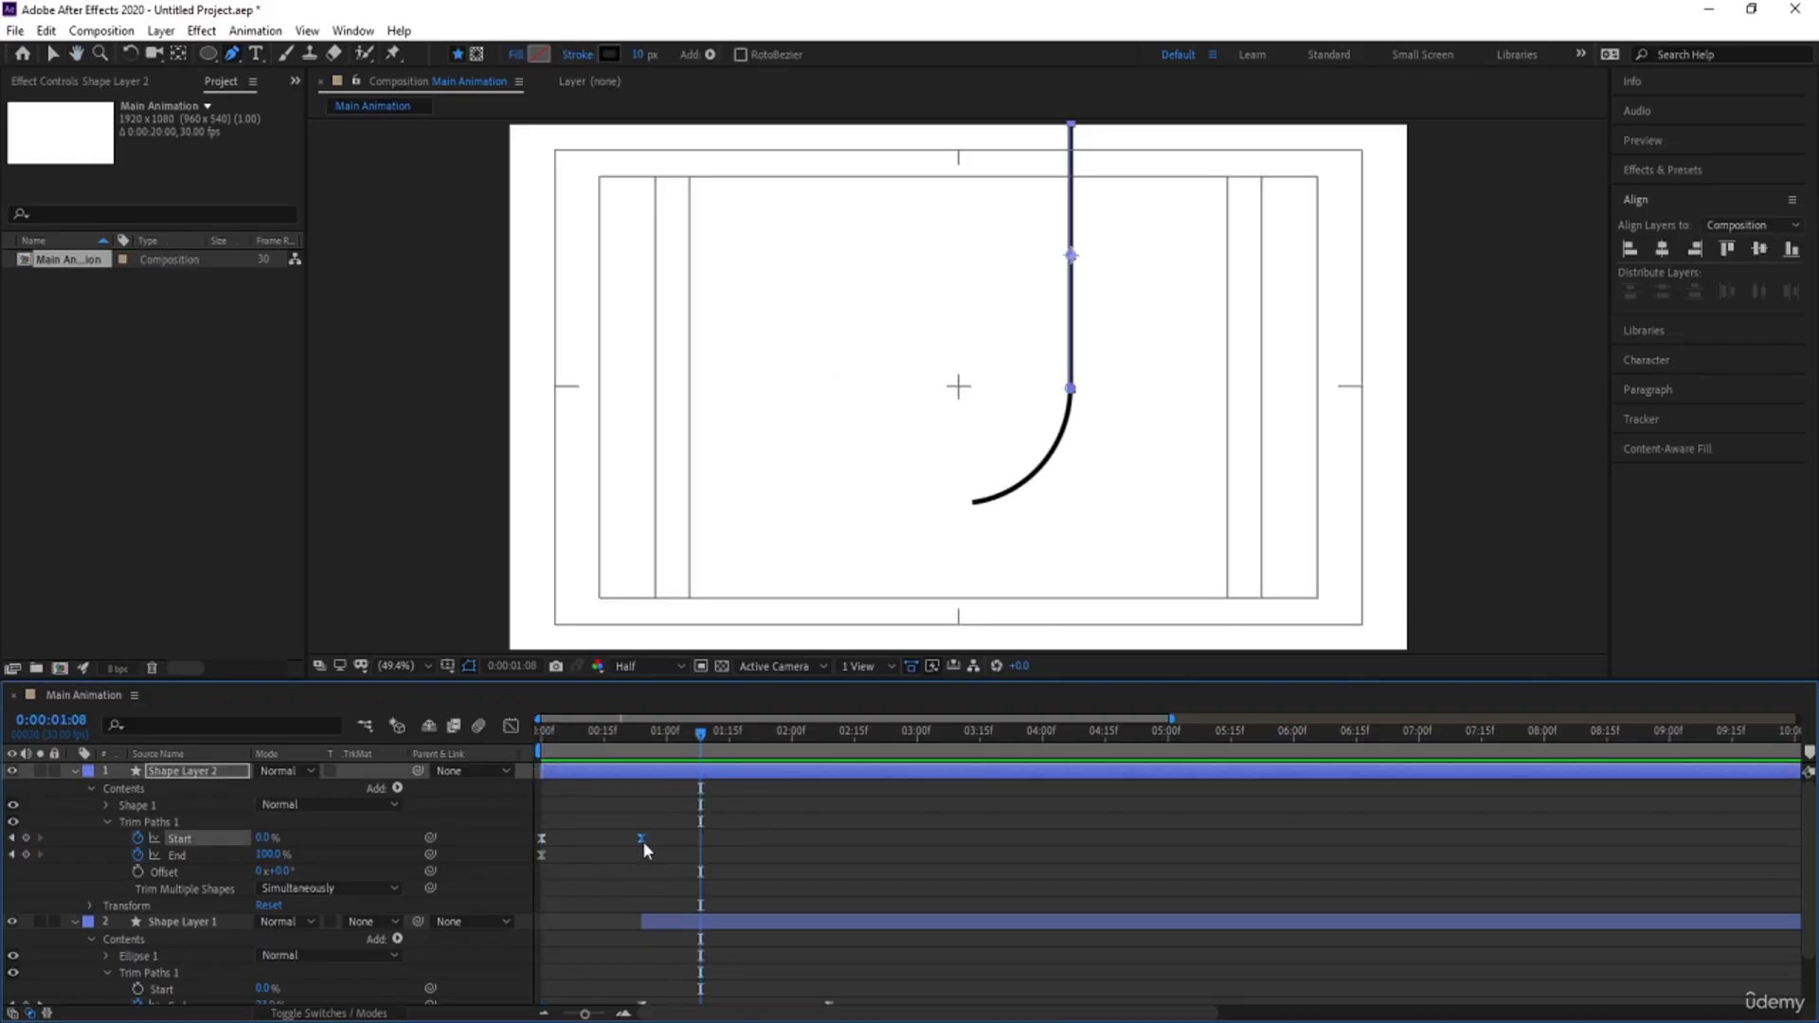
ctrl+click(644, 841)
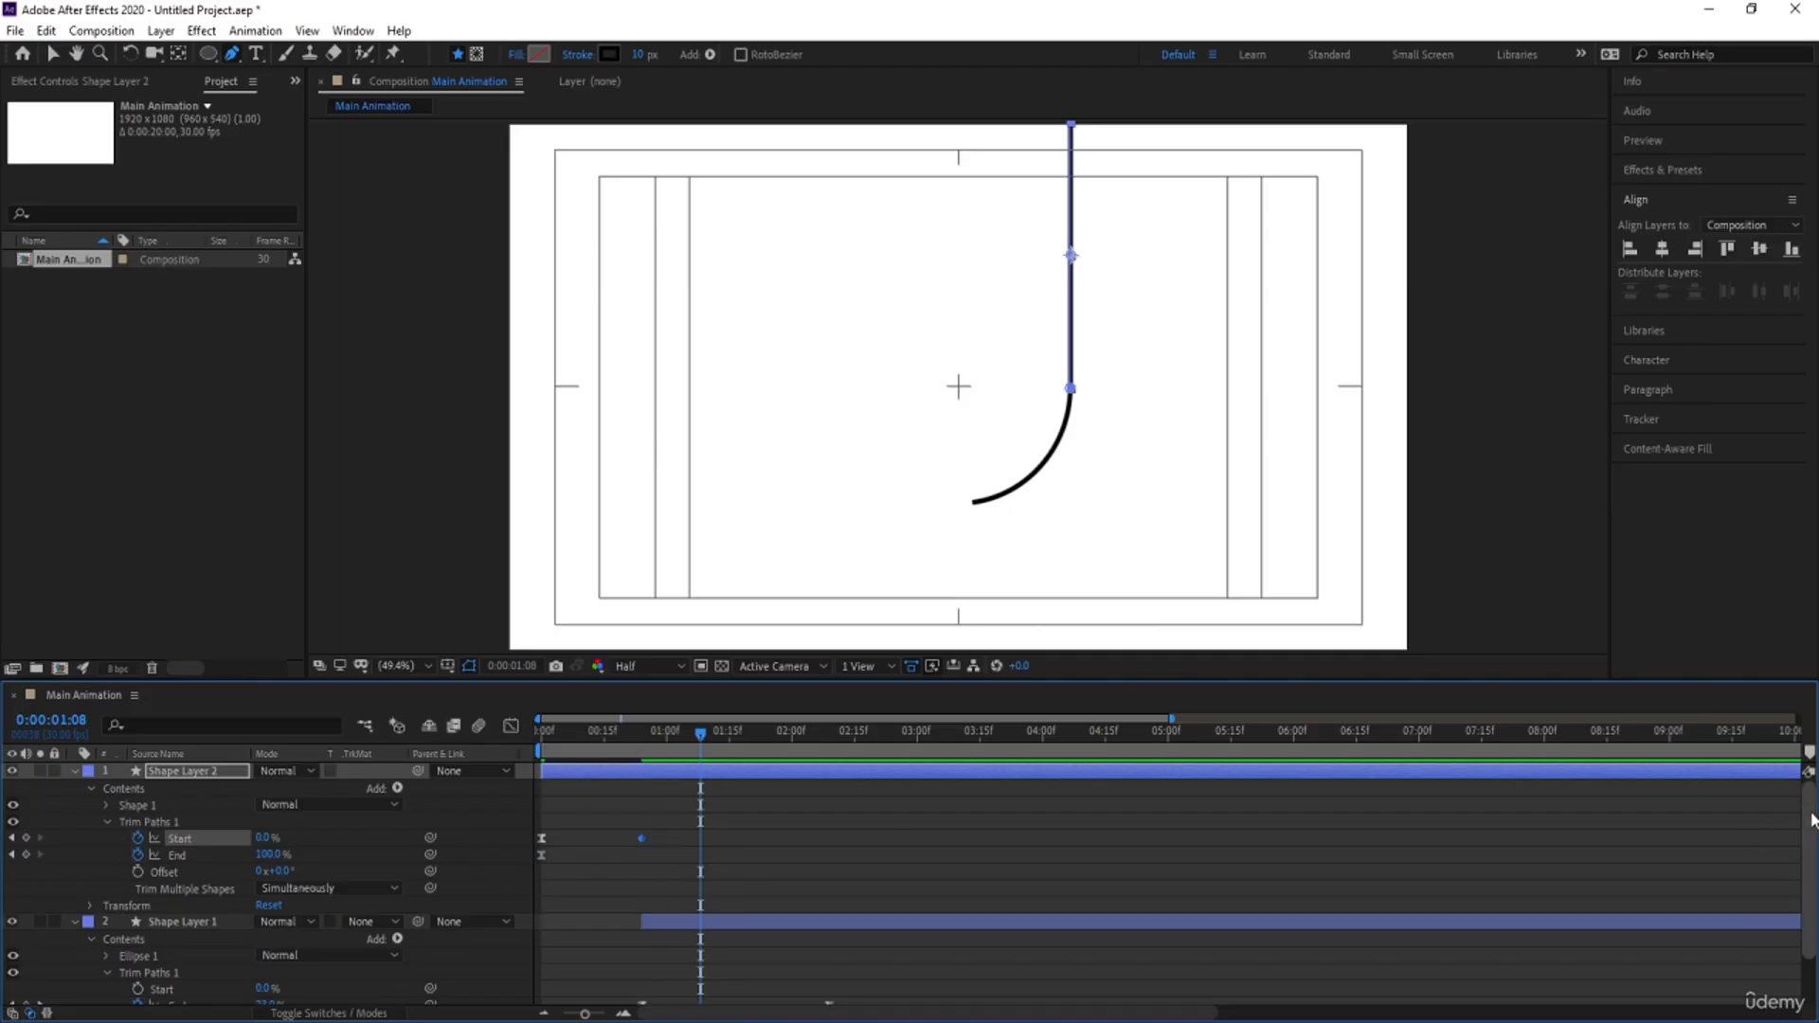
scroll(1739, 836, down, 3)
click(657, 862)
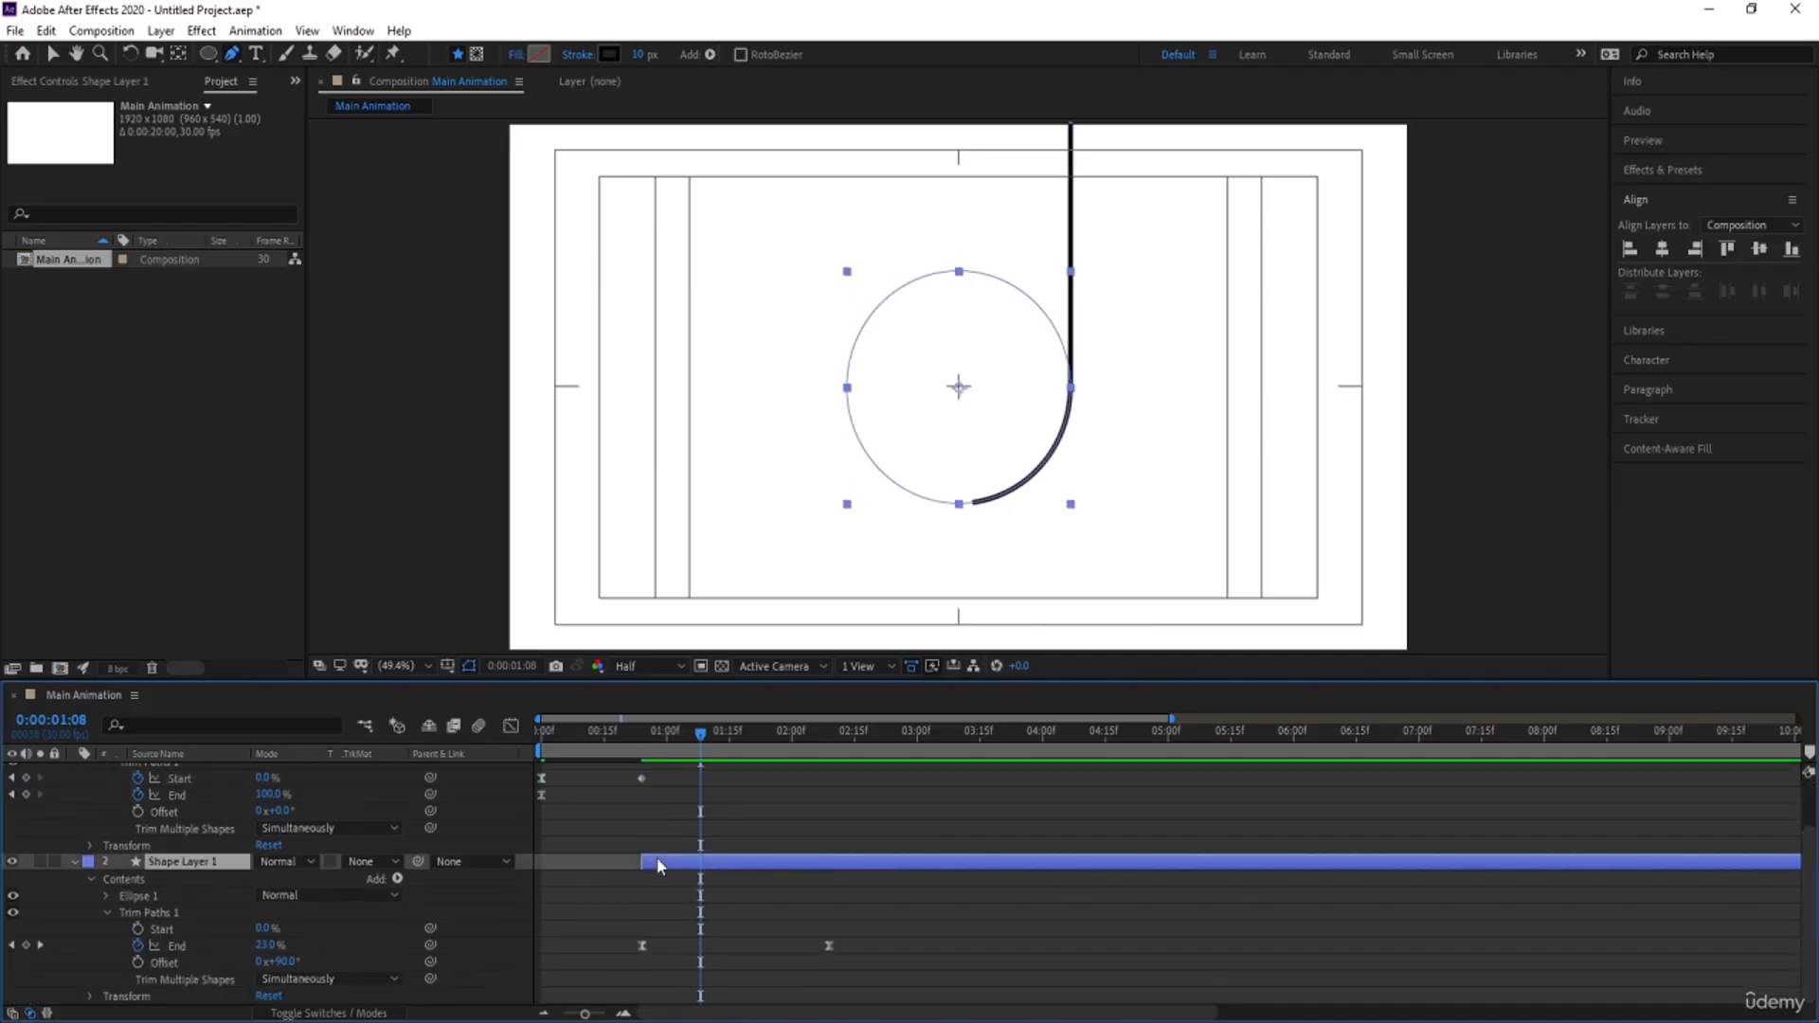
click(641, 945)
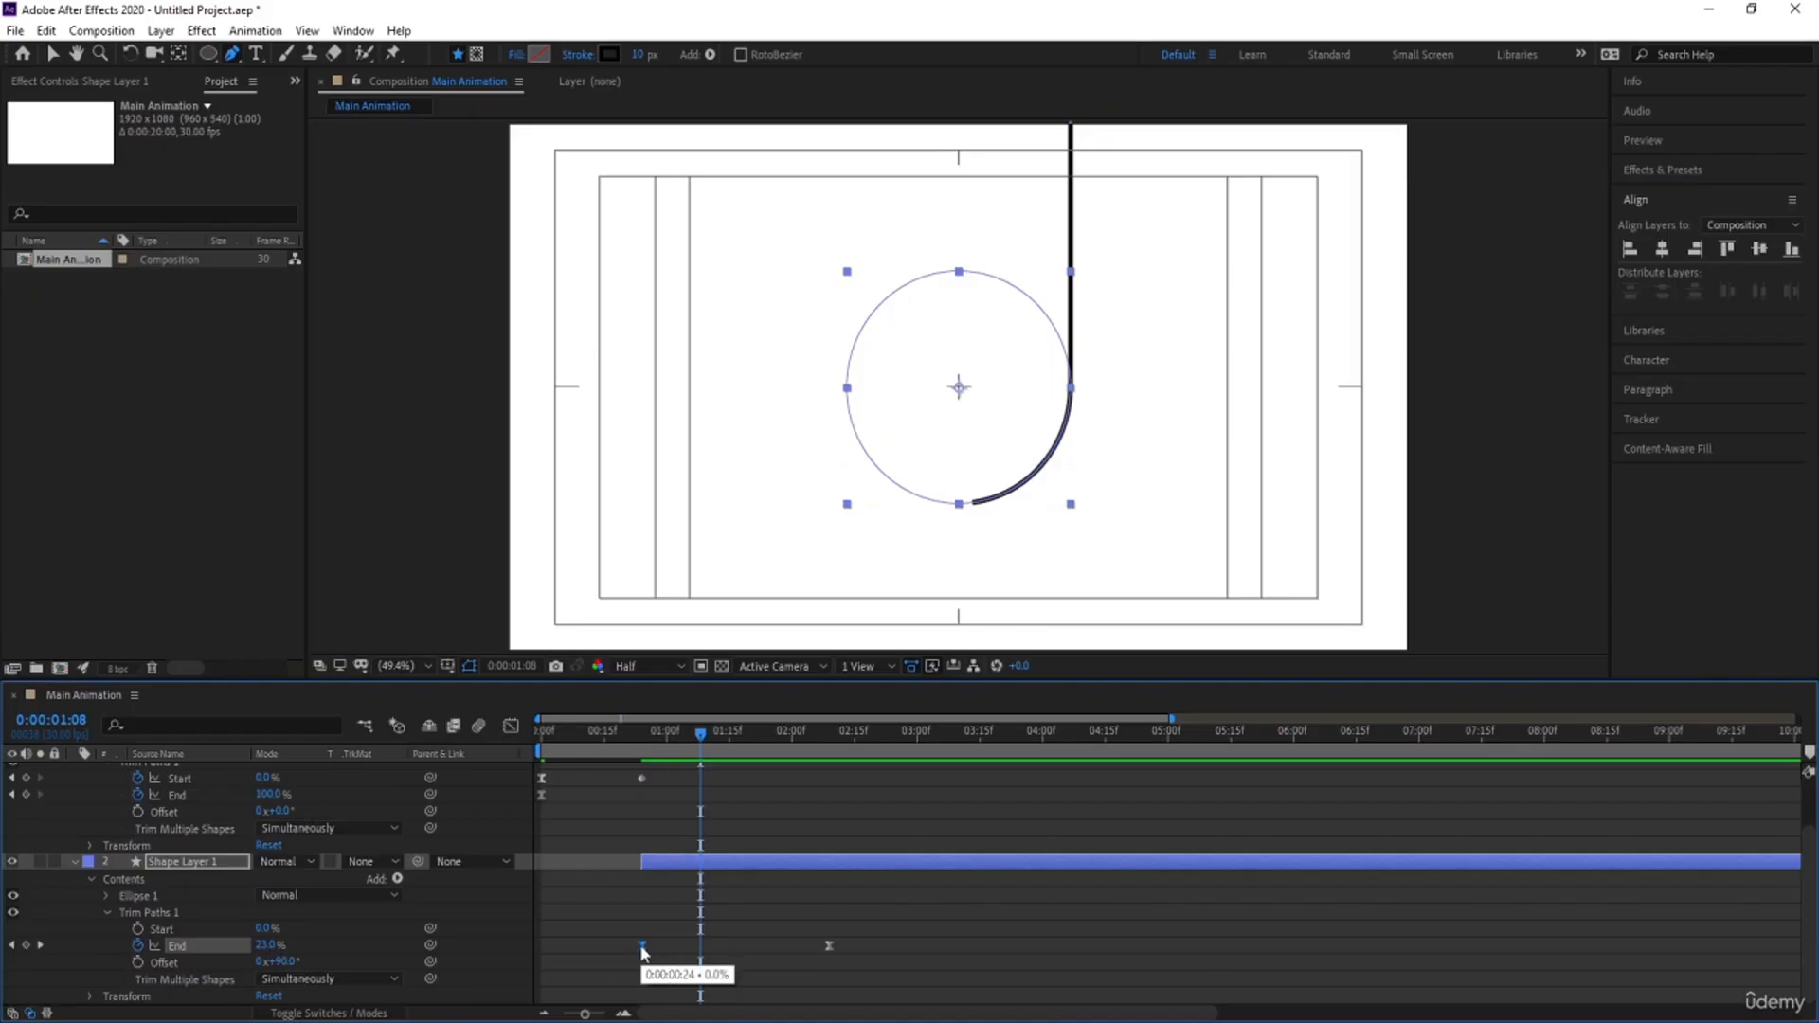
key(Home)
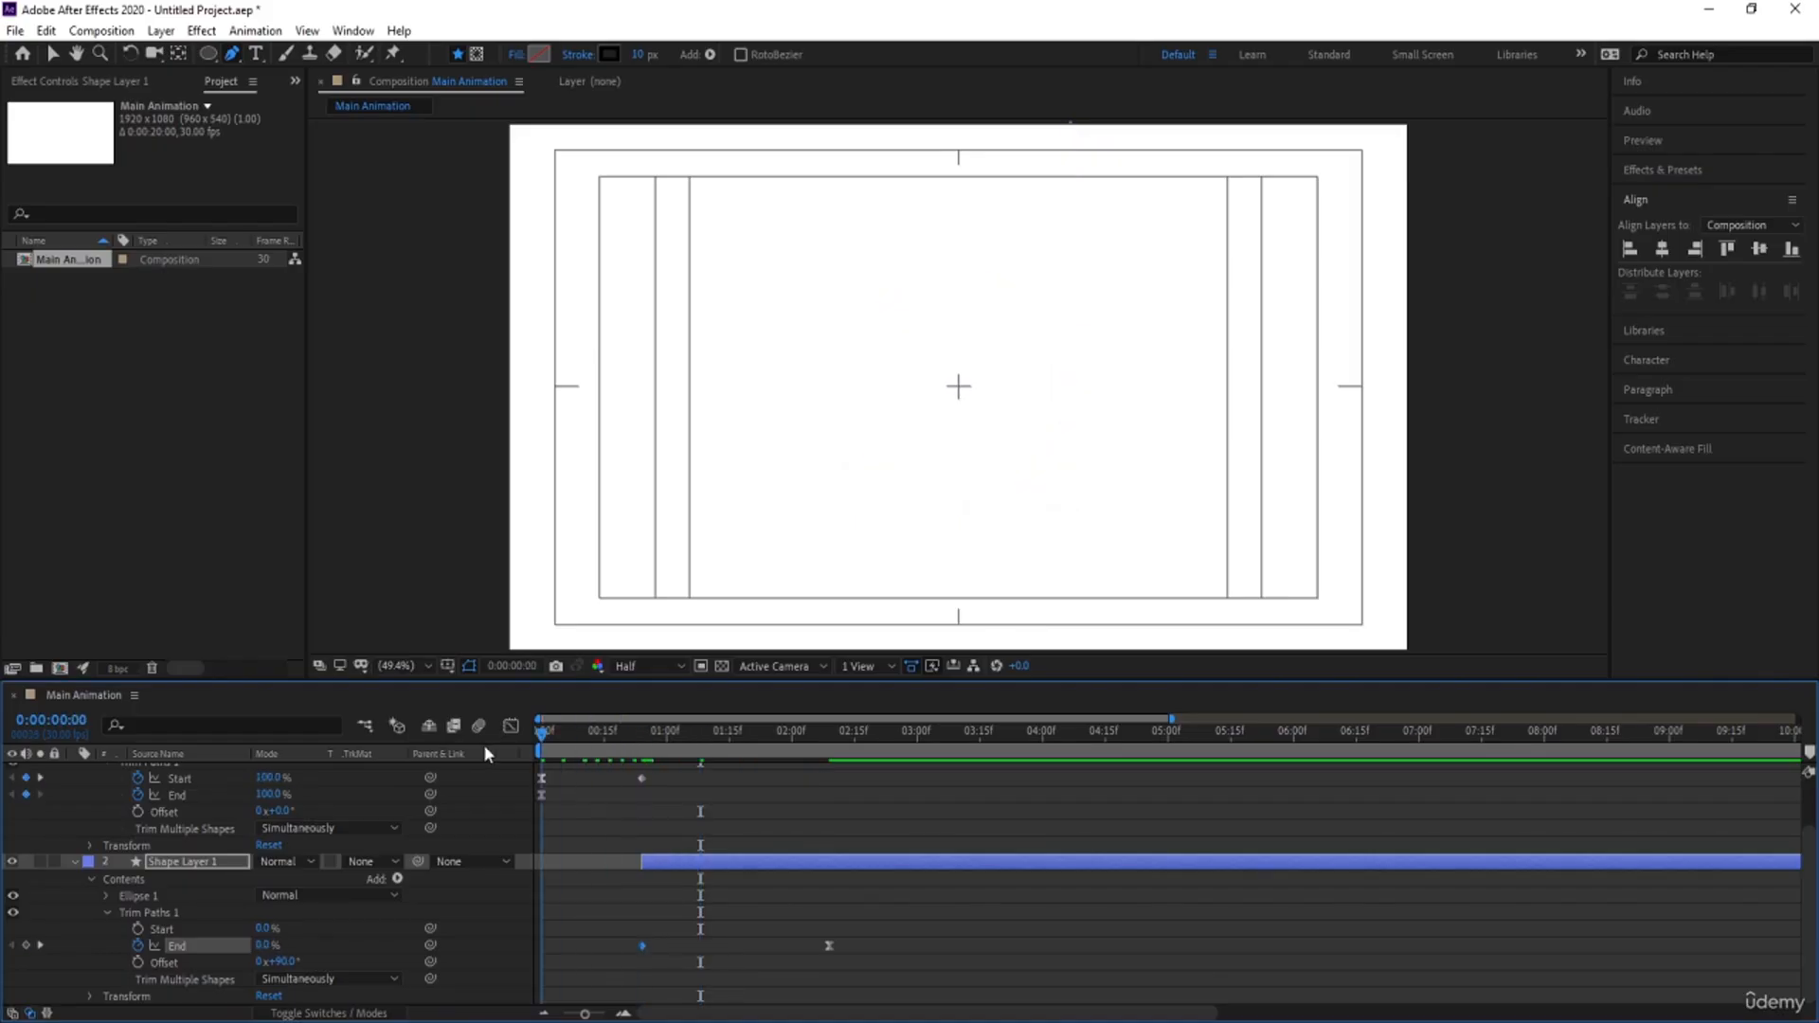
key(space)
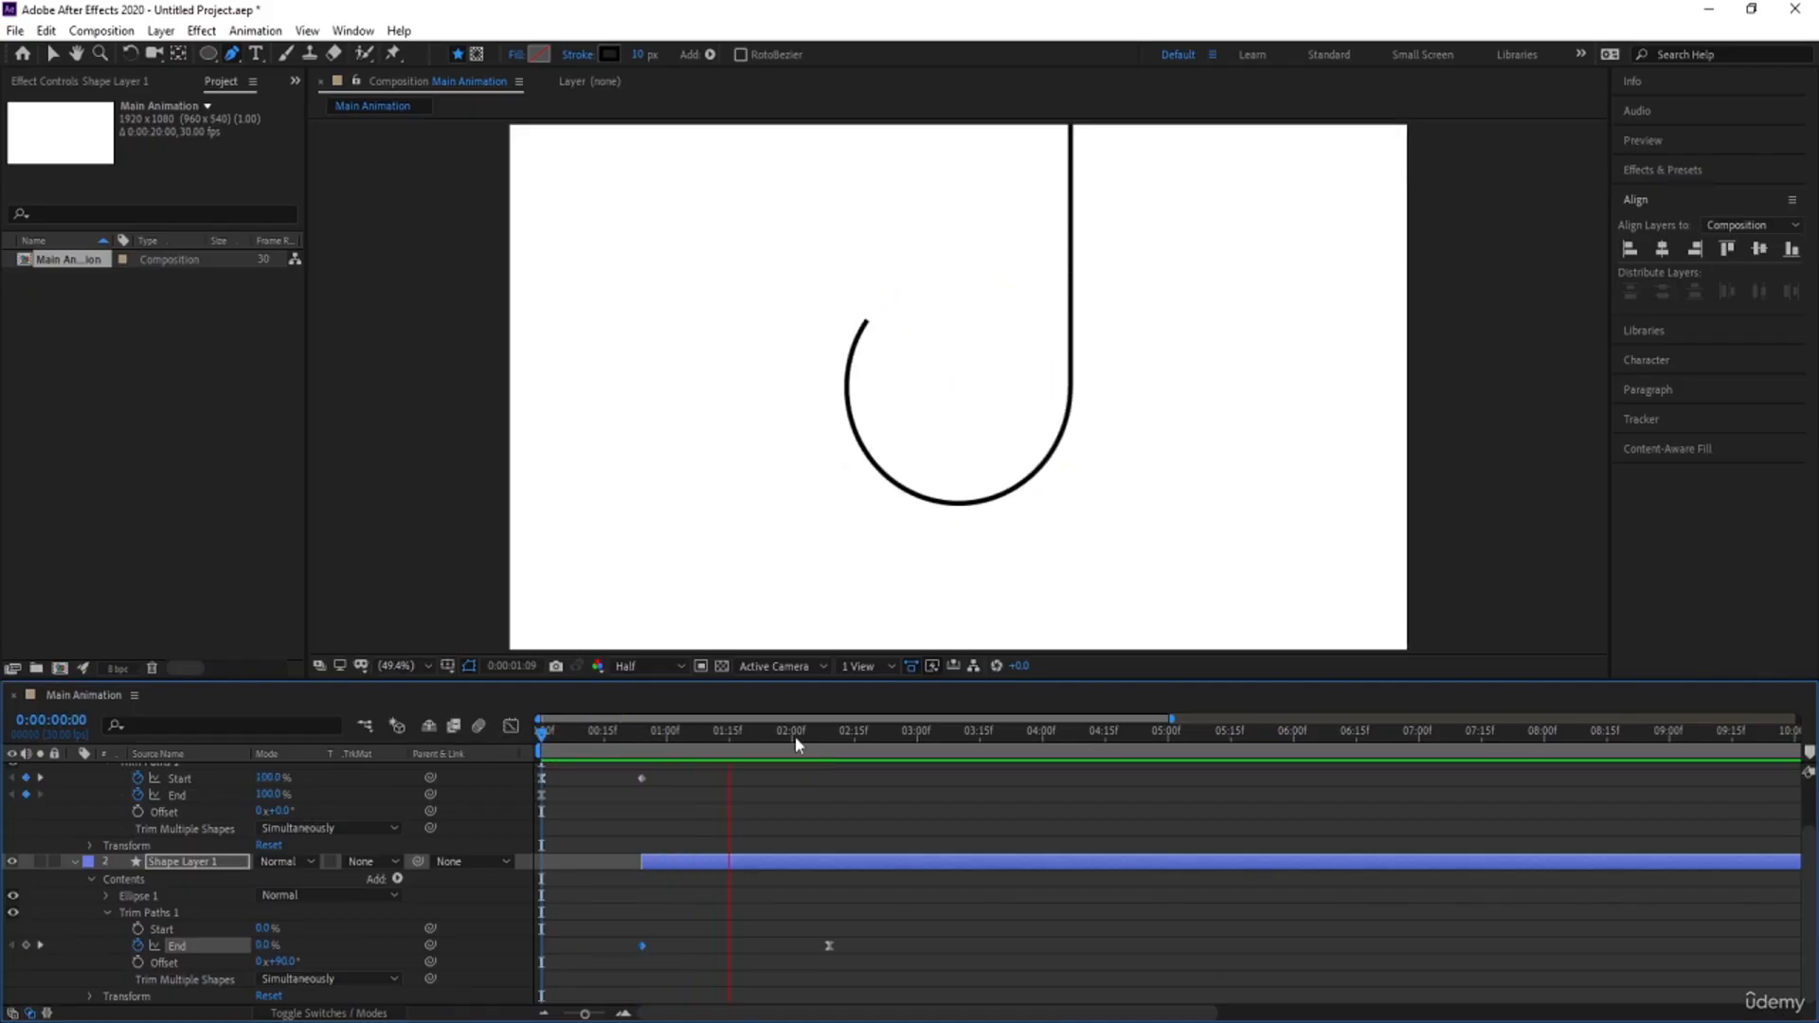
key(space)
key(space)
key(space)
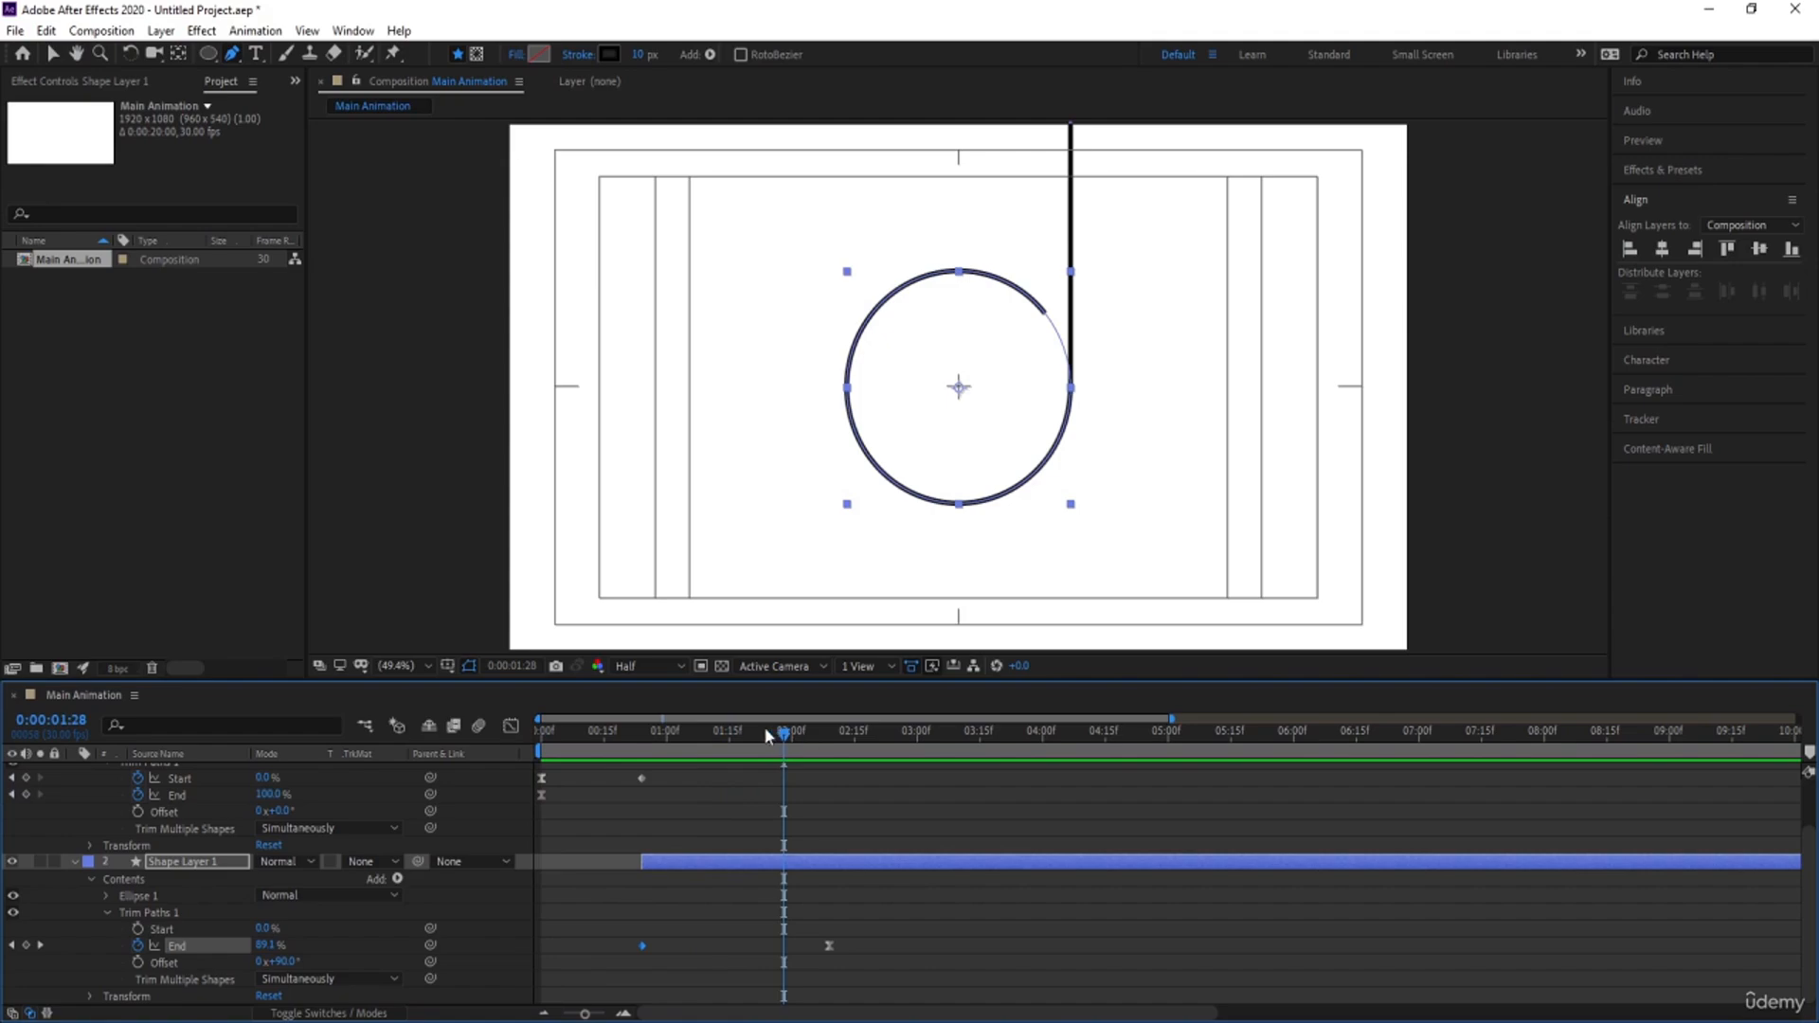
Move the vertical line's End keyframe to 0:00:01:15 and set End to 0% at 0:00:02:09
drag(768, 735, 728, 735)
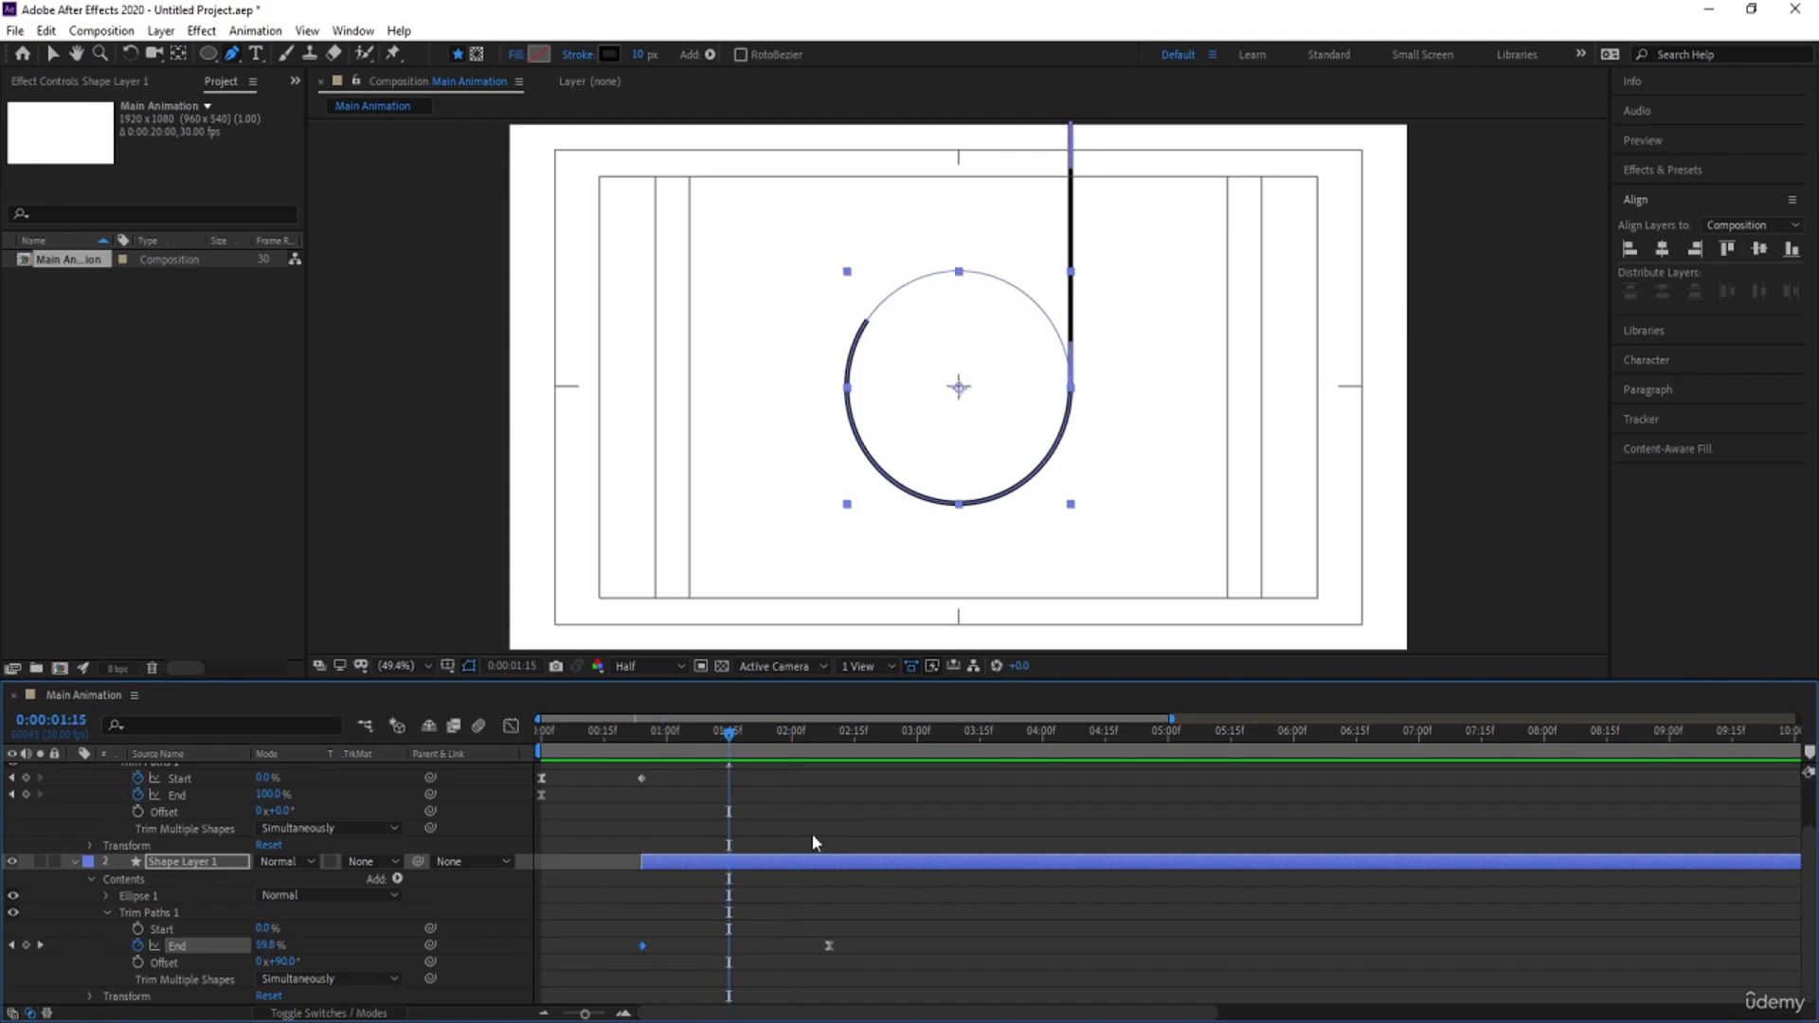
drag(542, 793, 731, 817)
key(Num_Lock)
key(minus)
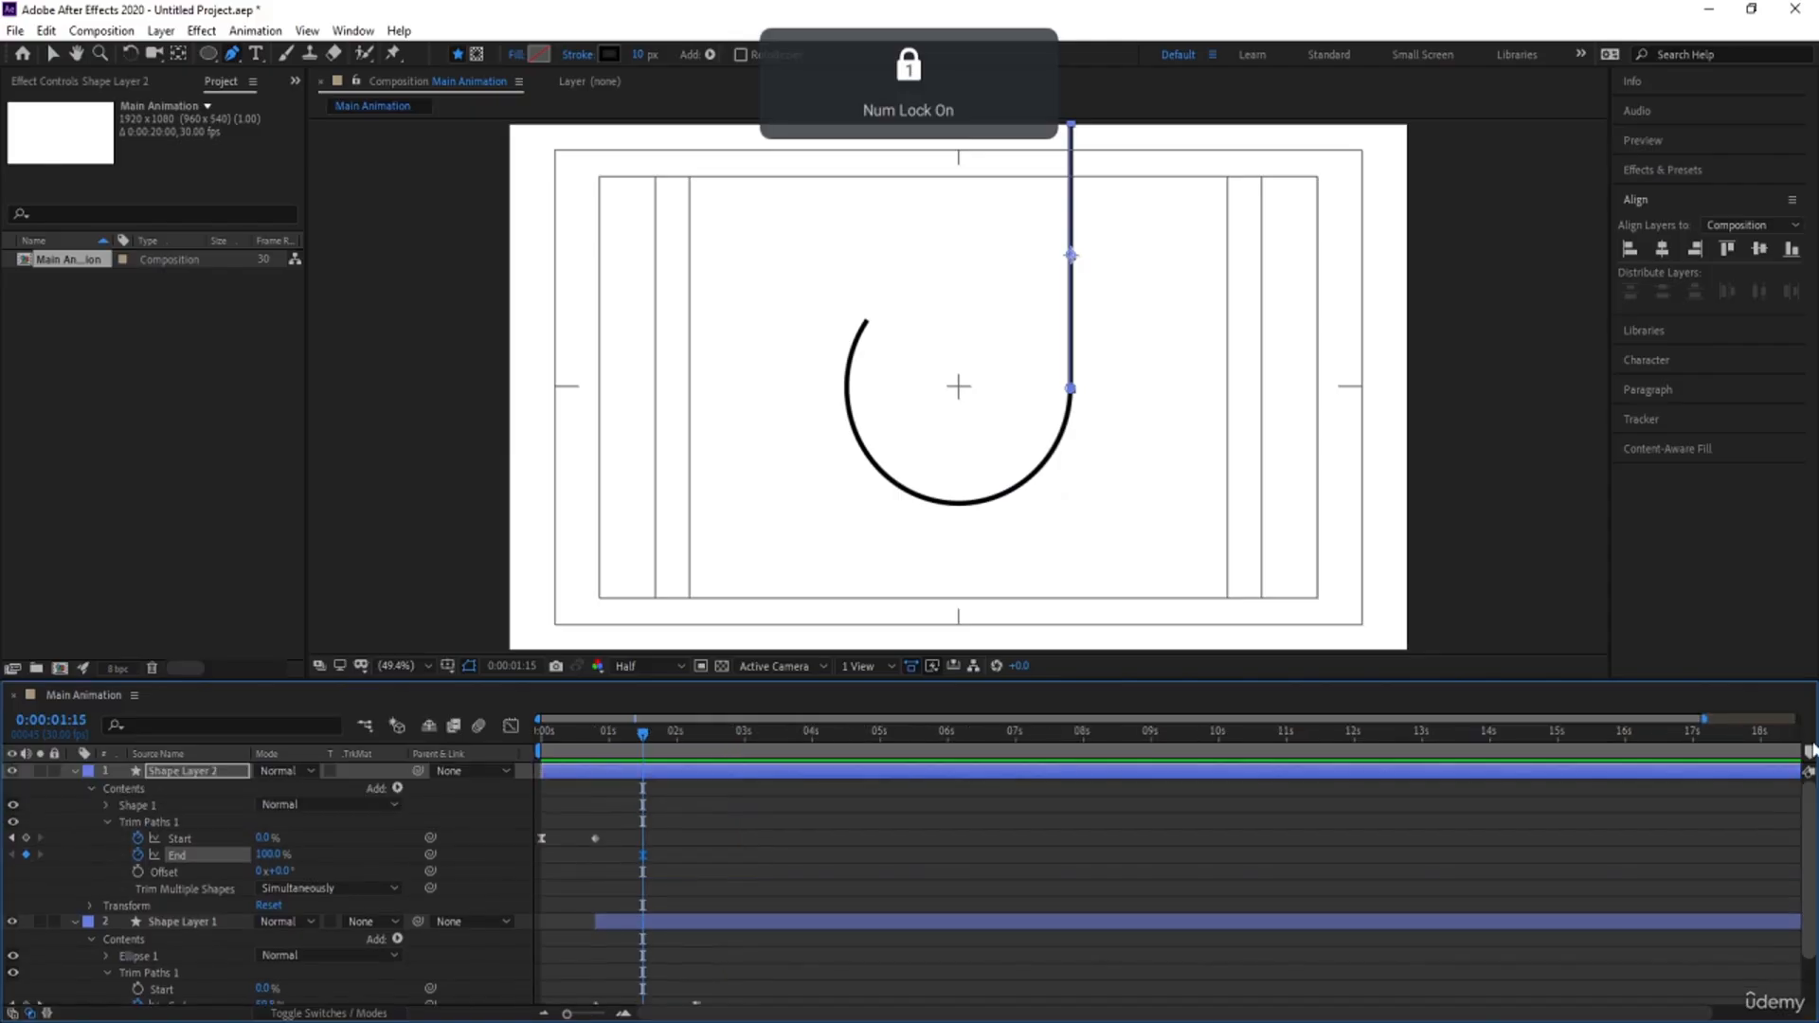
drag(652, 753, 696, 754)
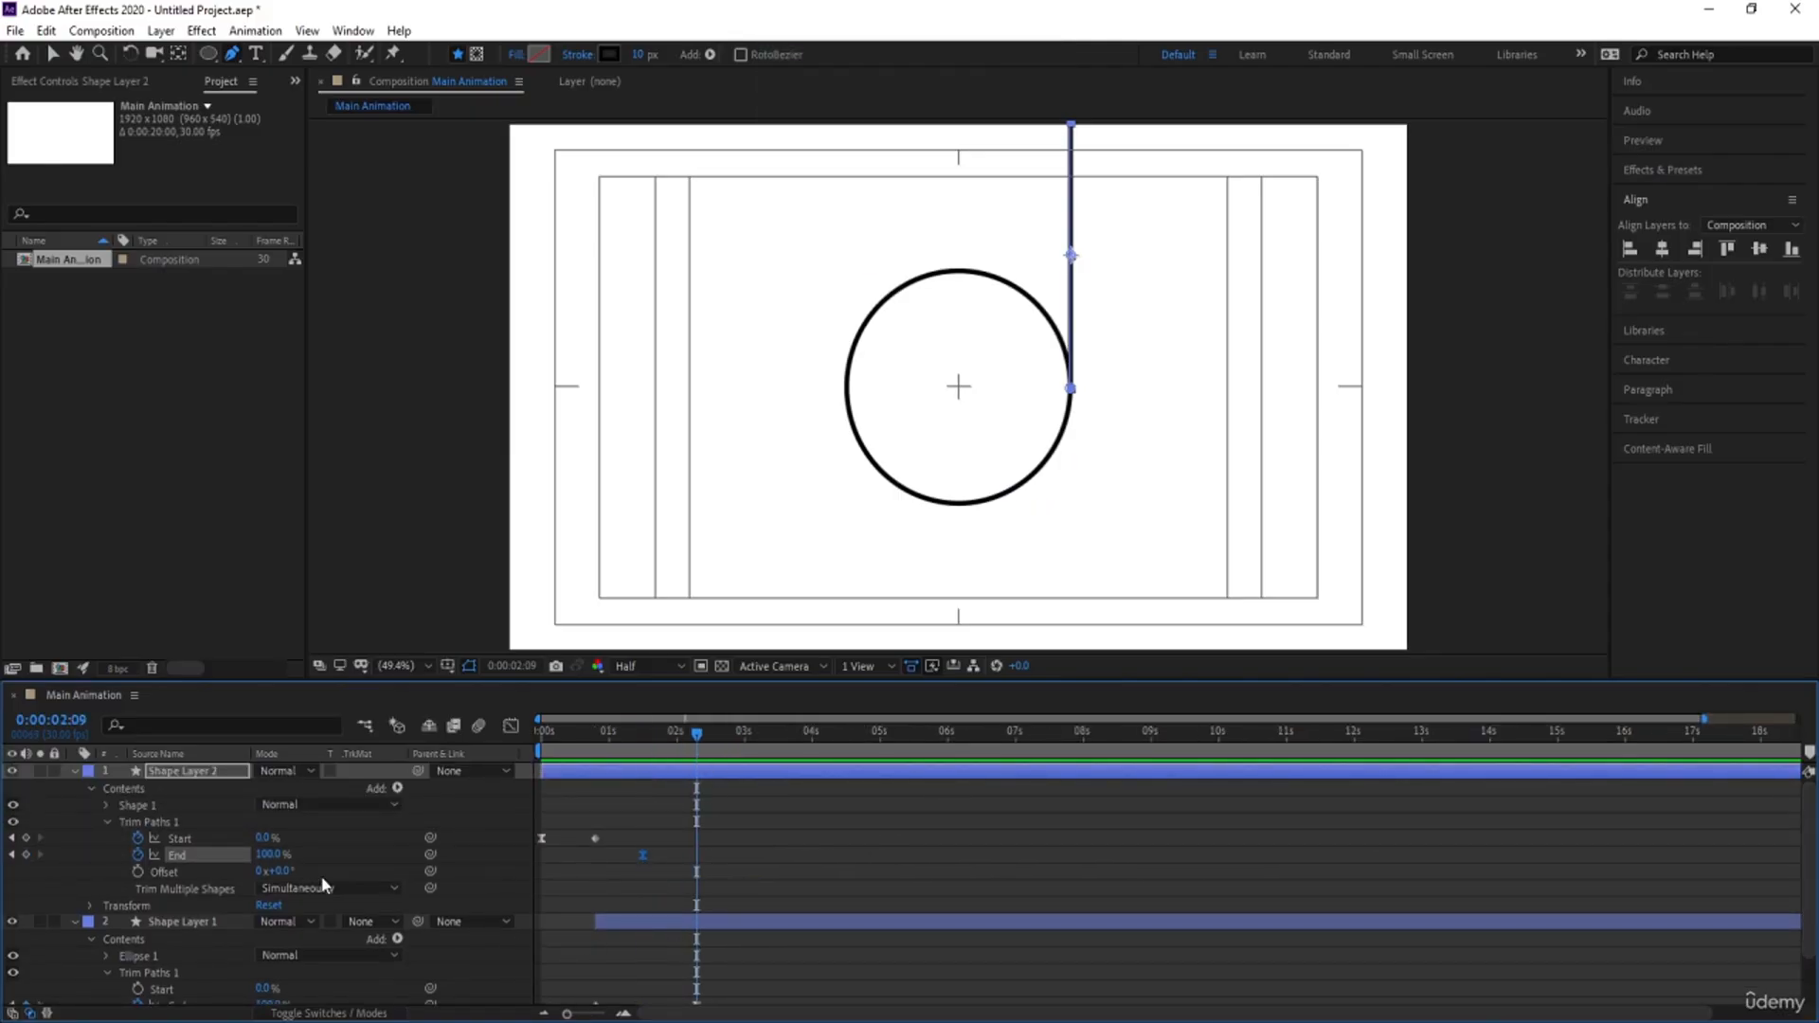
drag(273, 858, 21, 866)
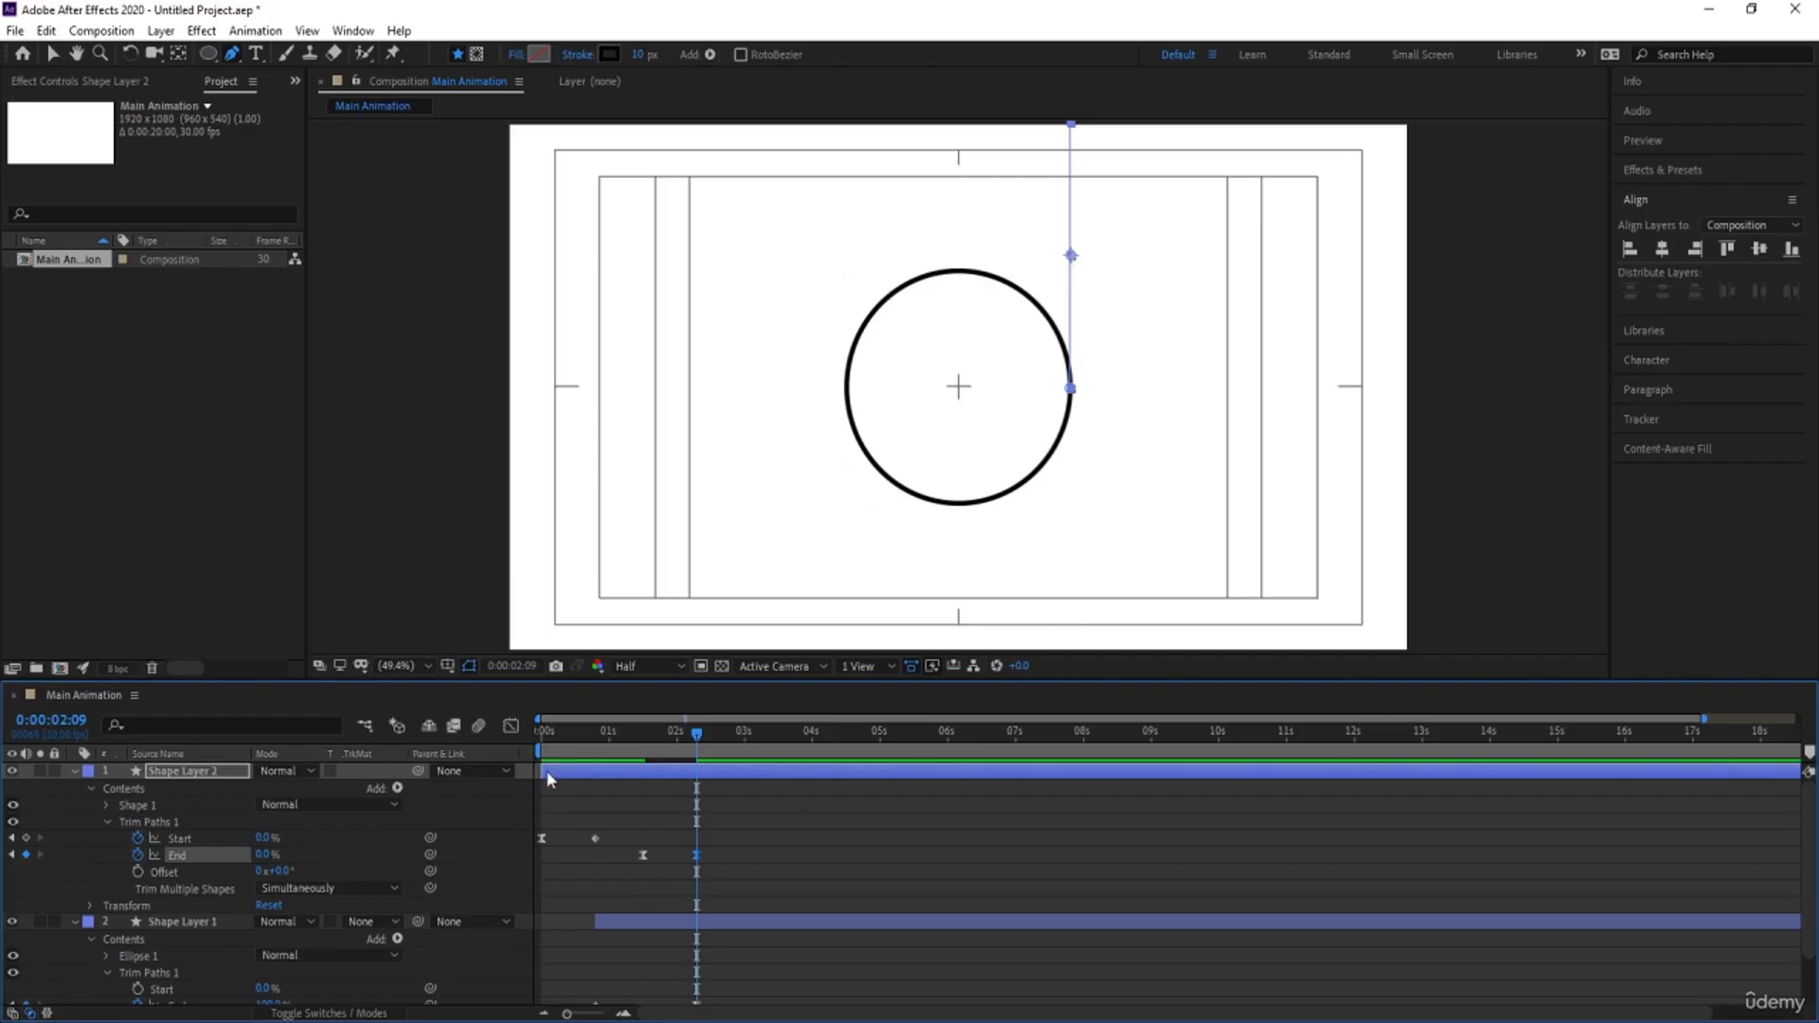
Preview the line-to-circle animation from the first frame and collapse both shape layers' properties
drag(552, 751, 504, 753)
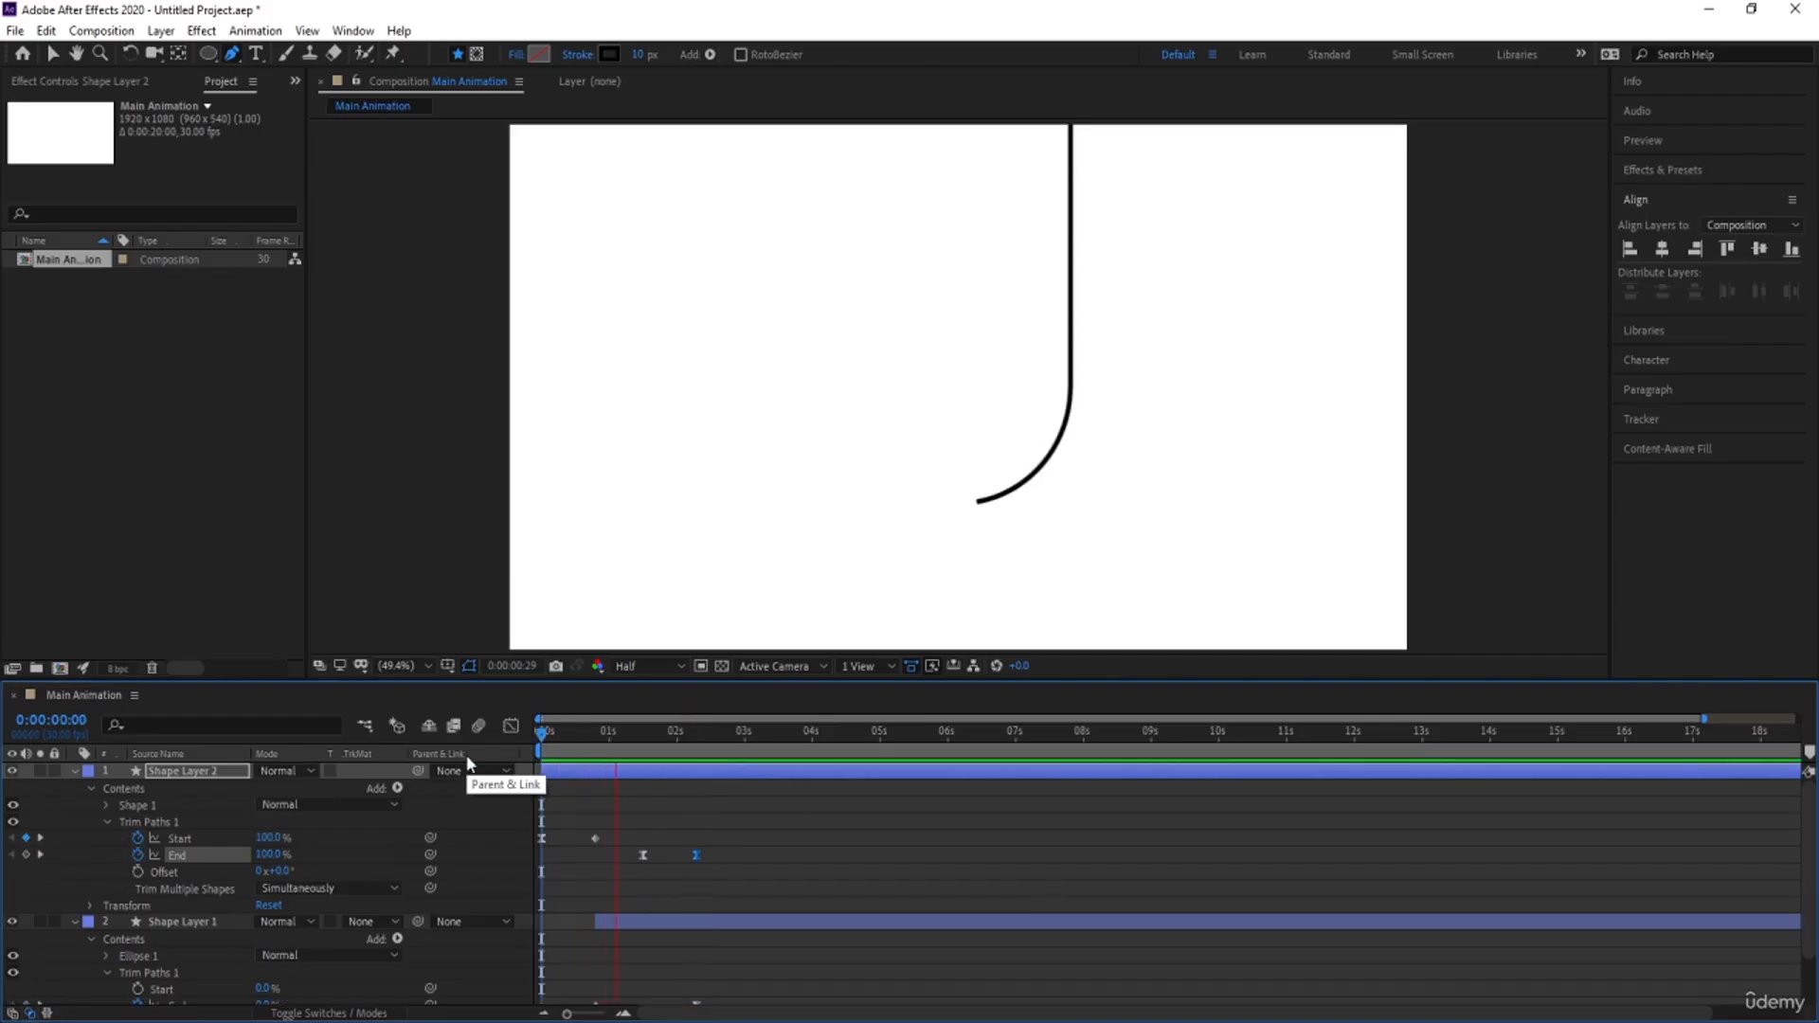
key(space)
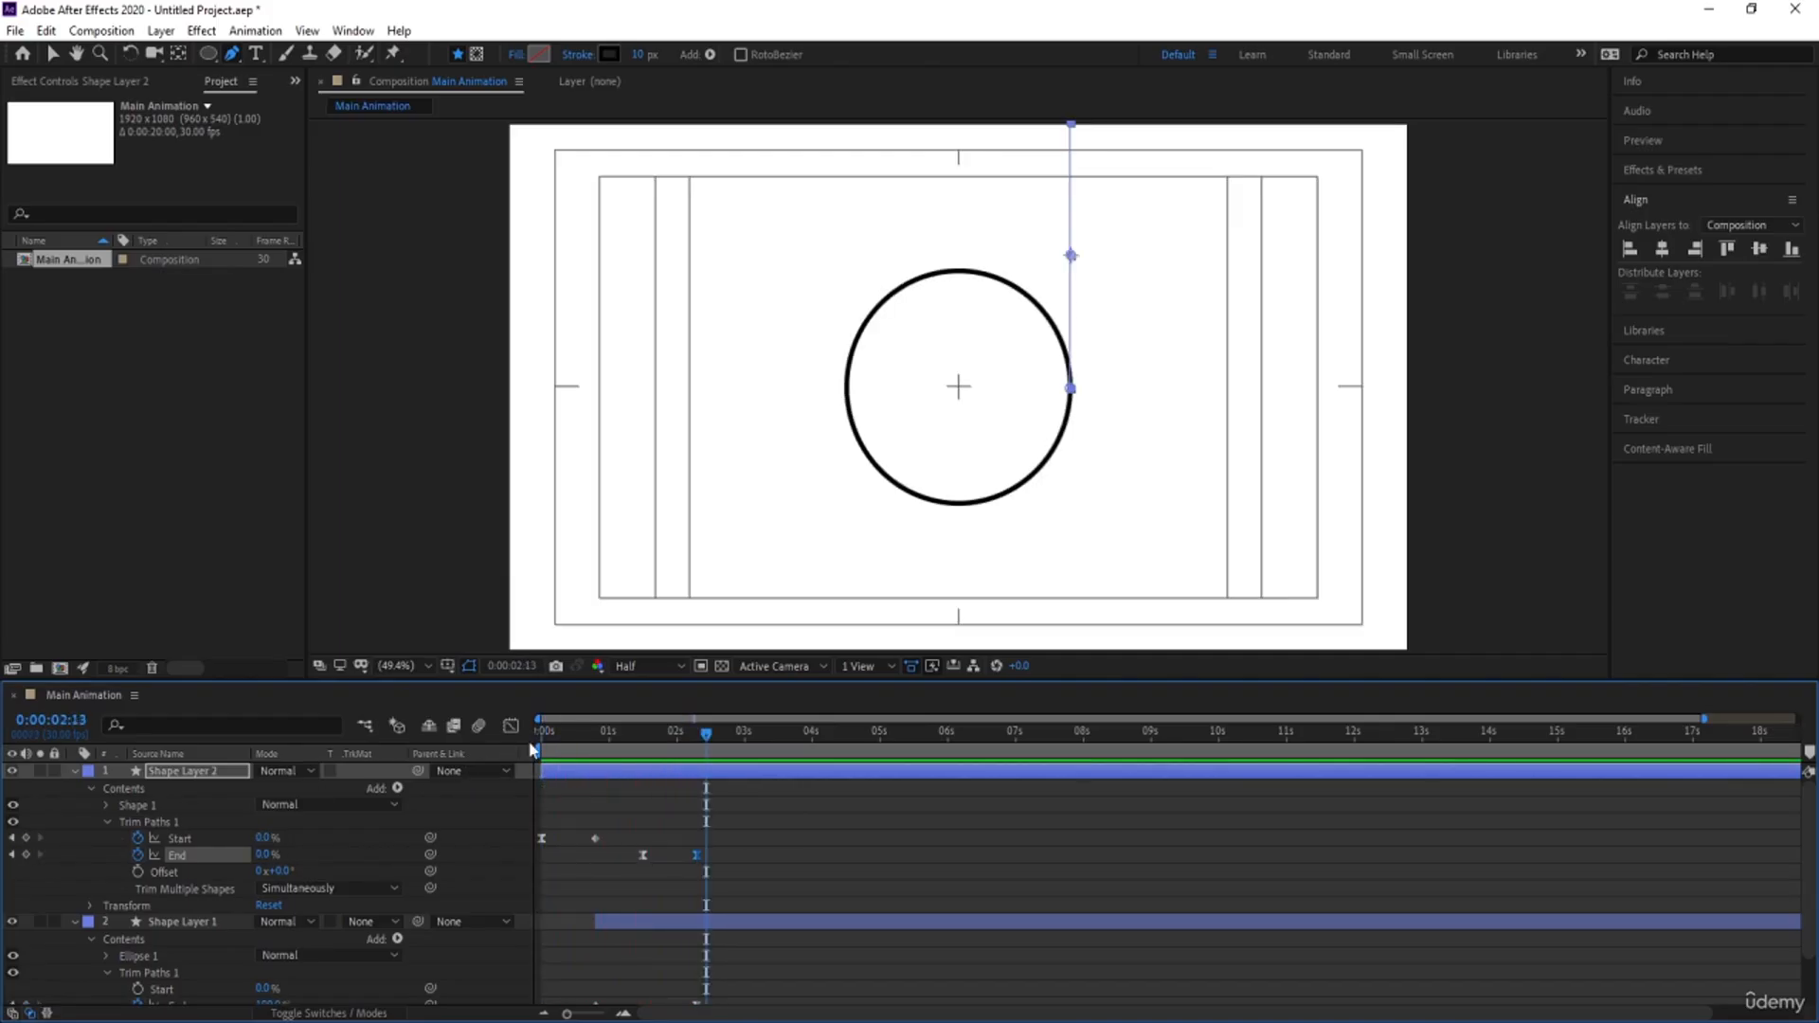
click(723, 815)
key(u)
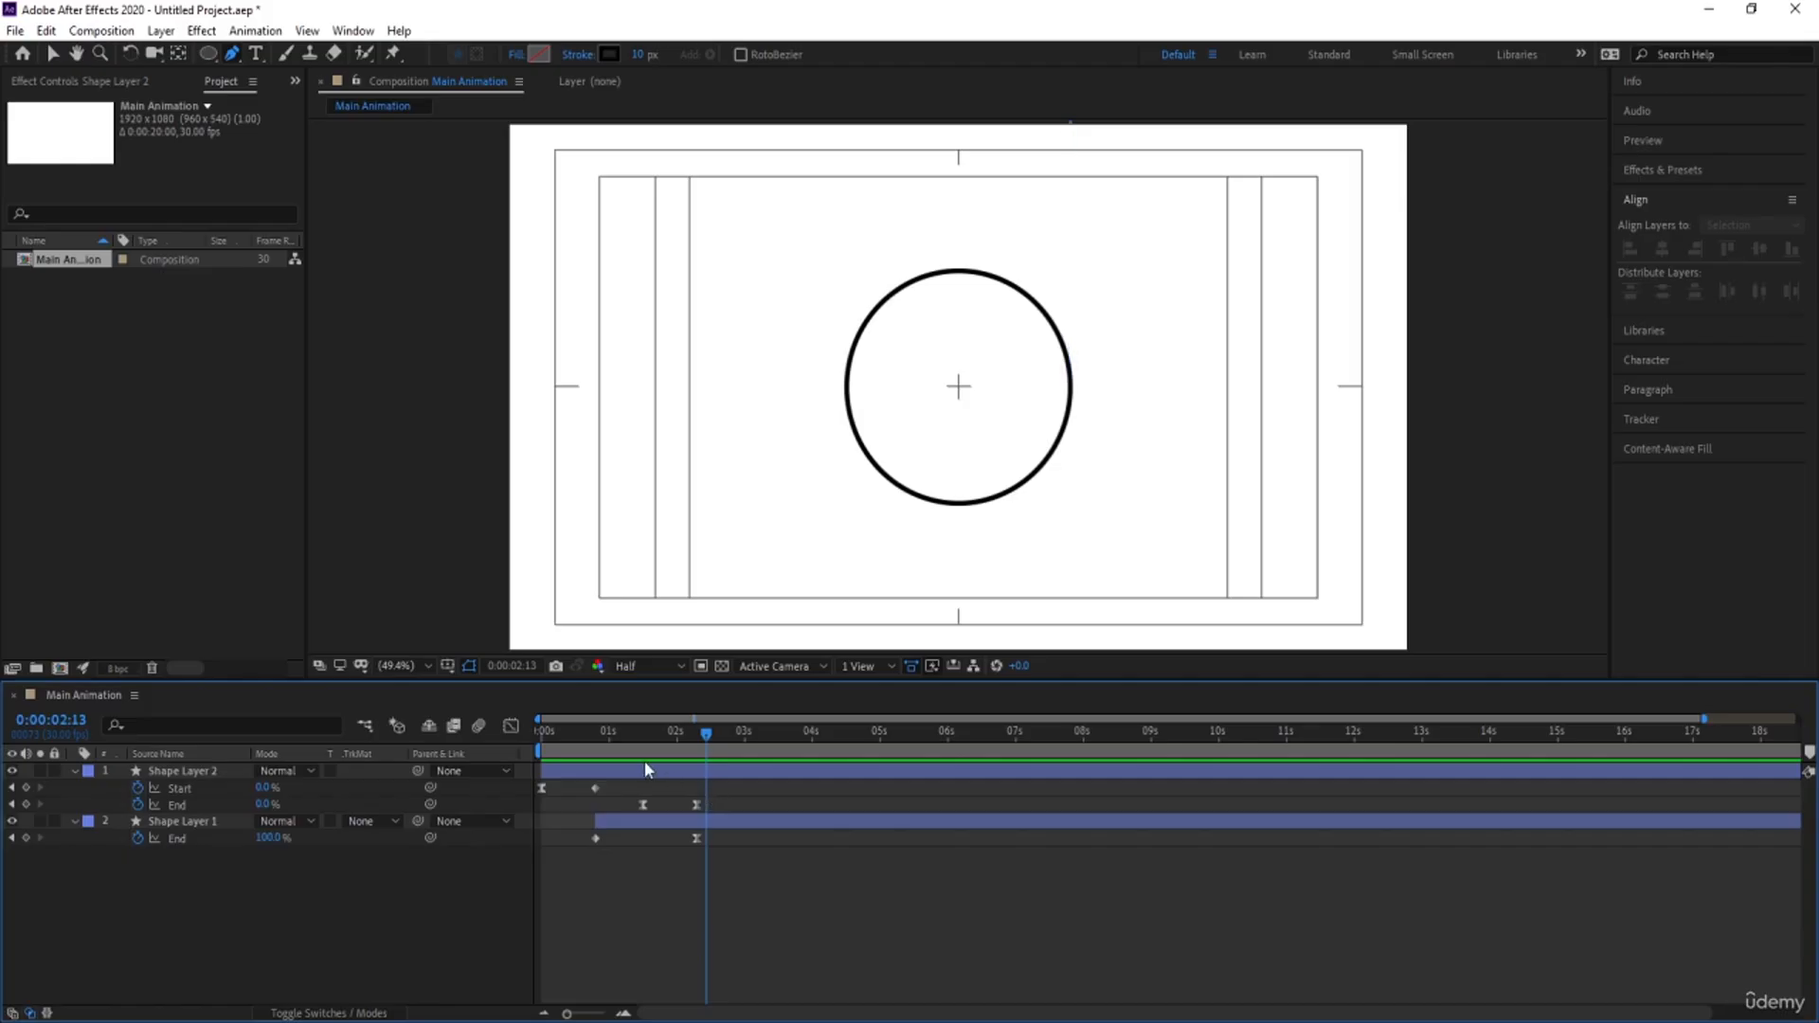
key(u)
key(space)
key(space)
key(Home)
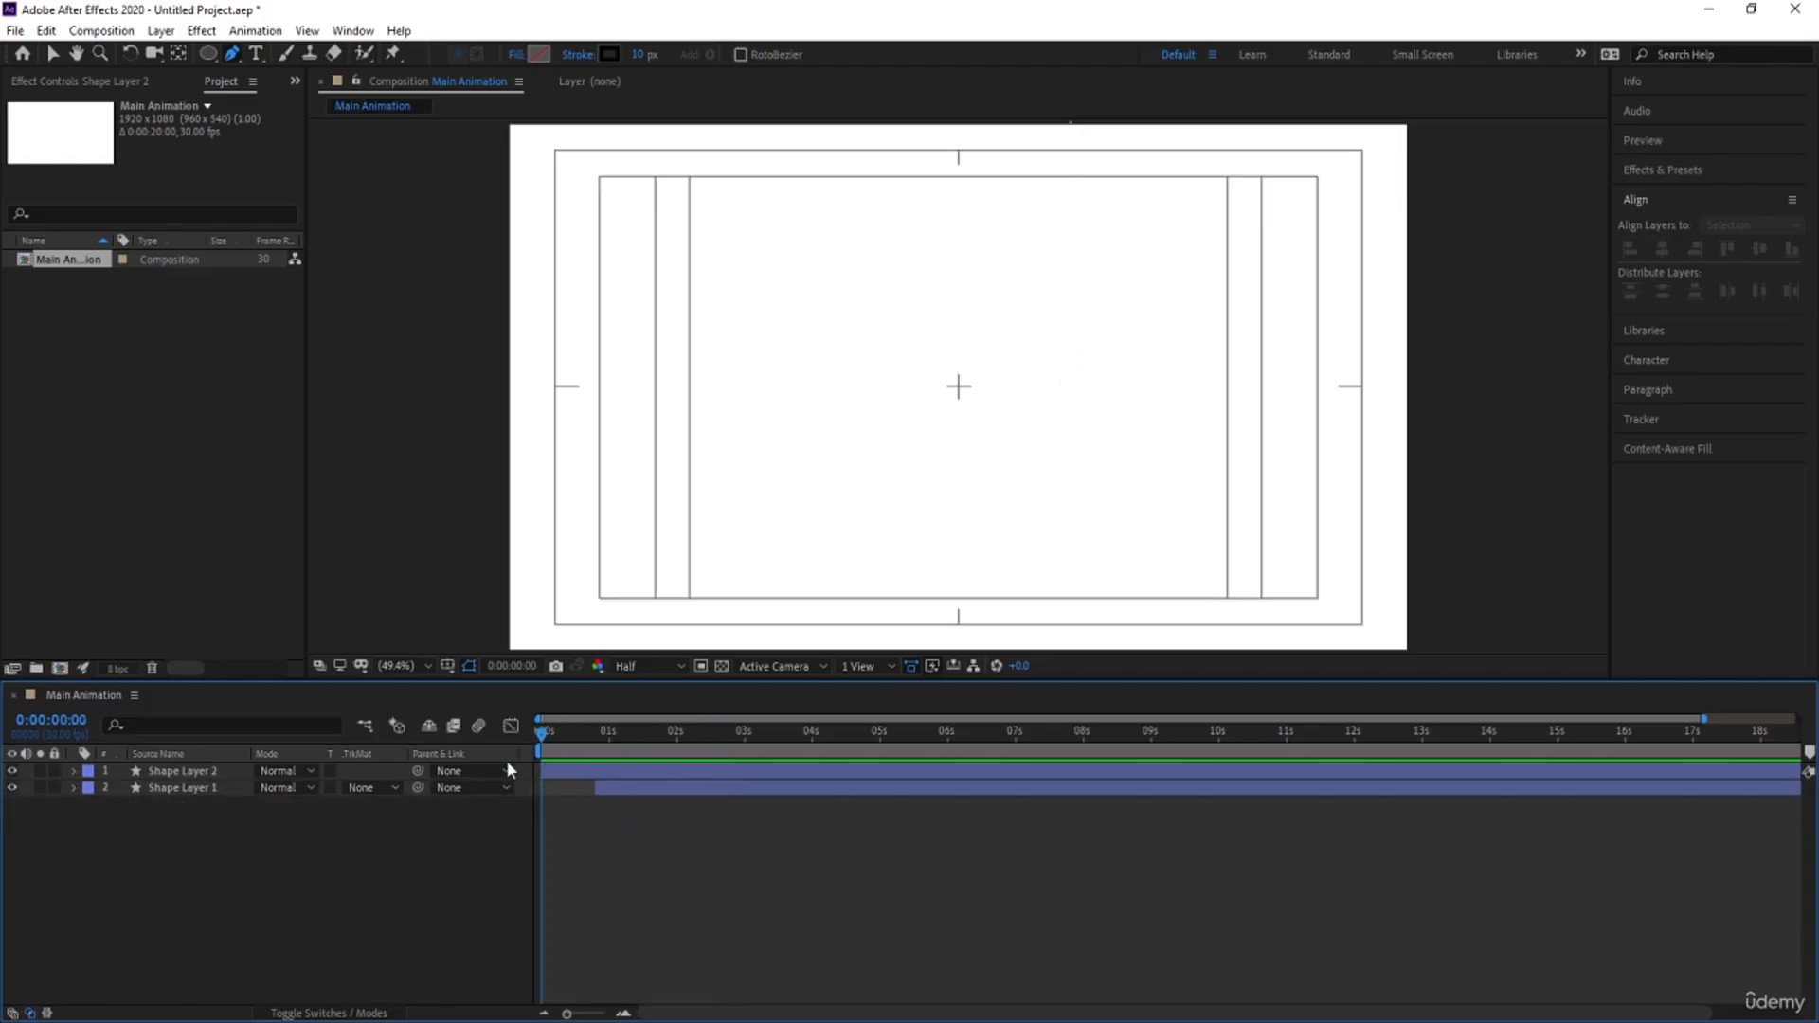
key(space)
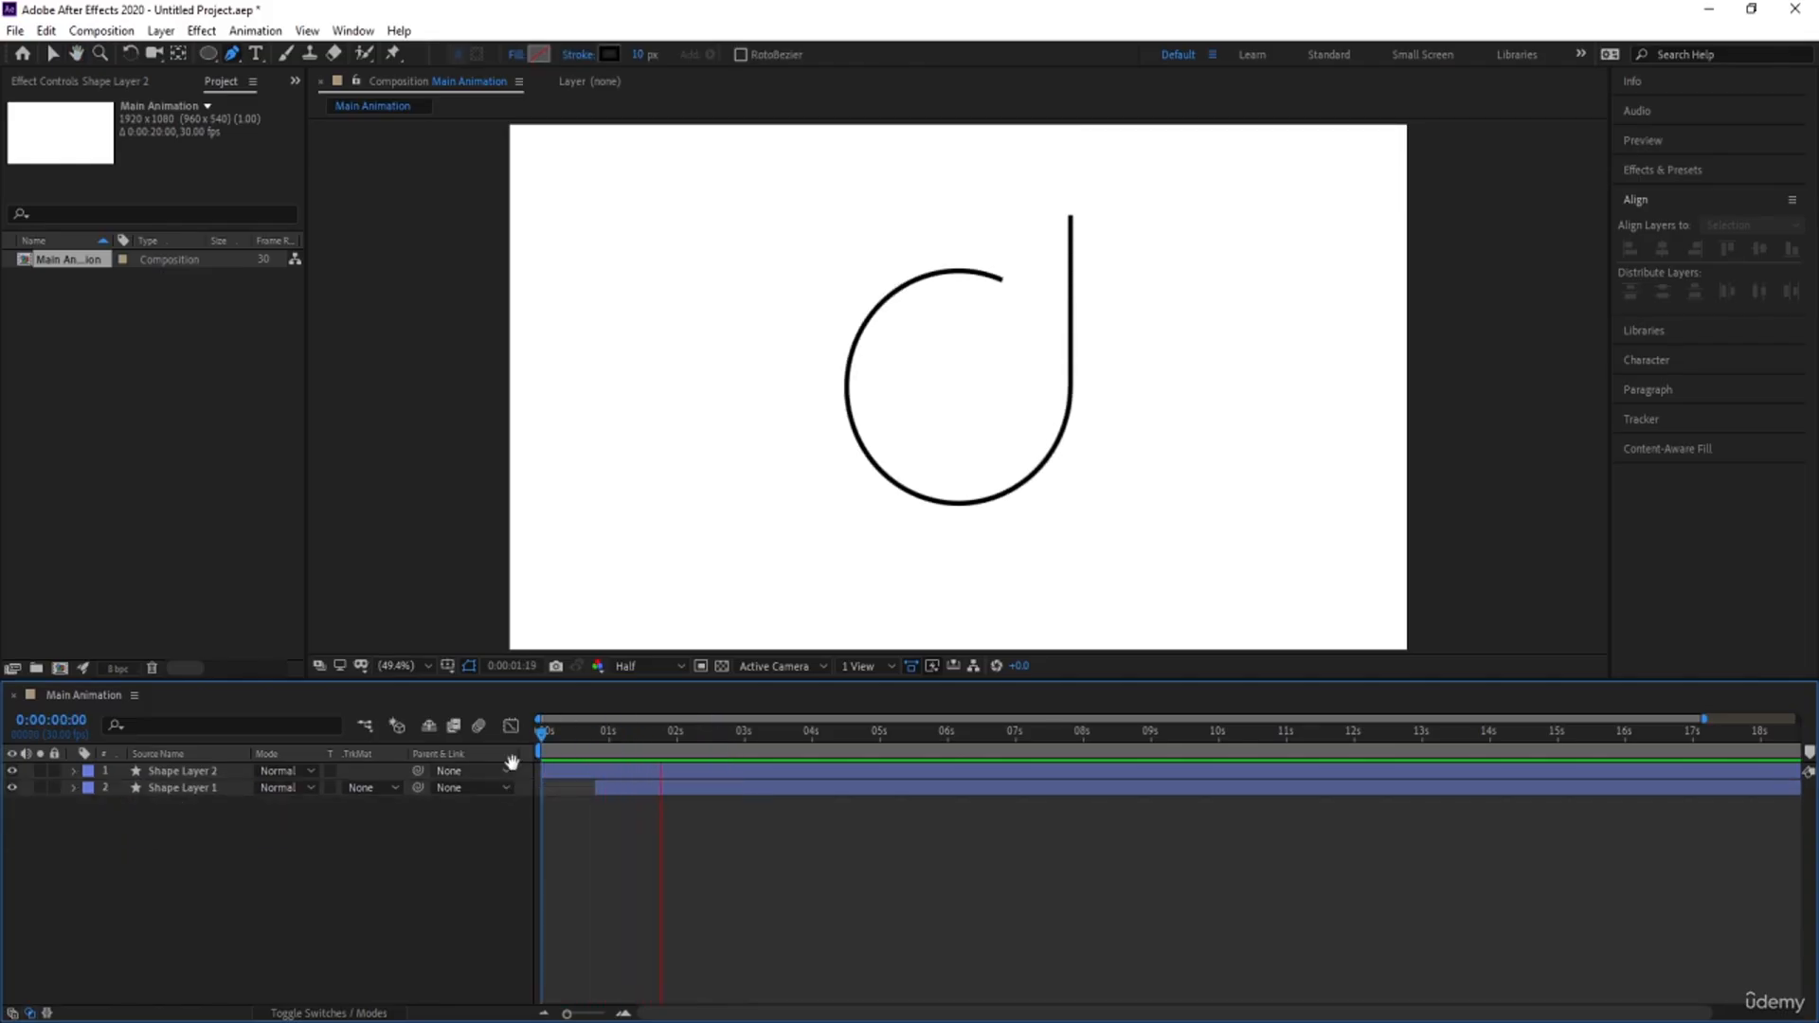
key(space)
key(space)
key(space)
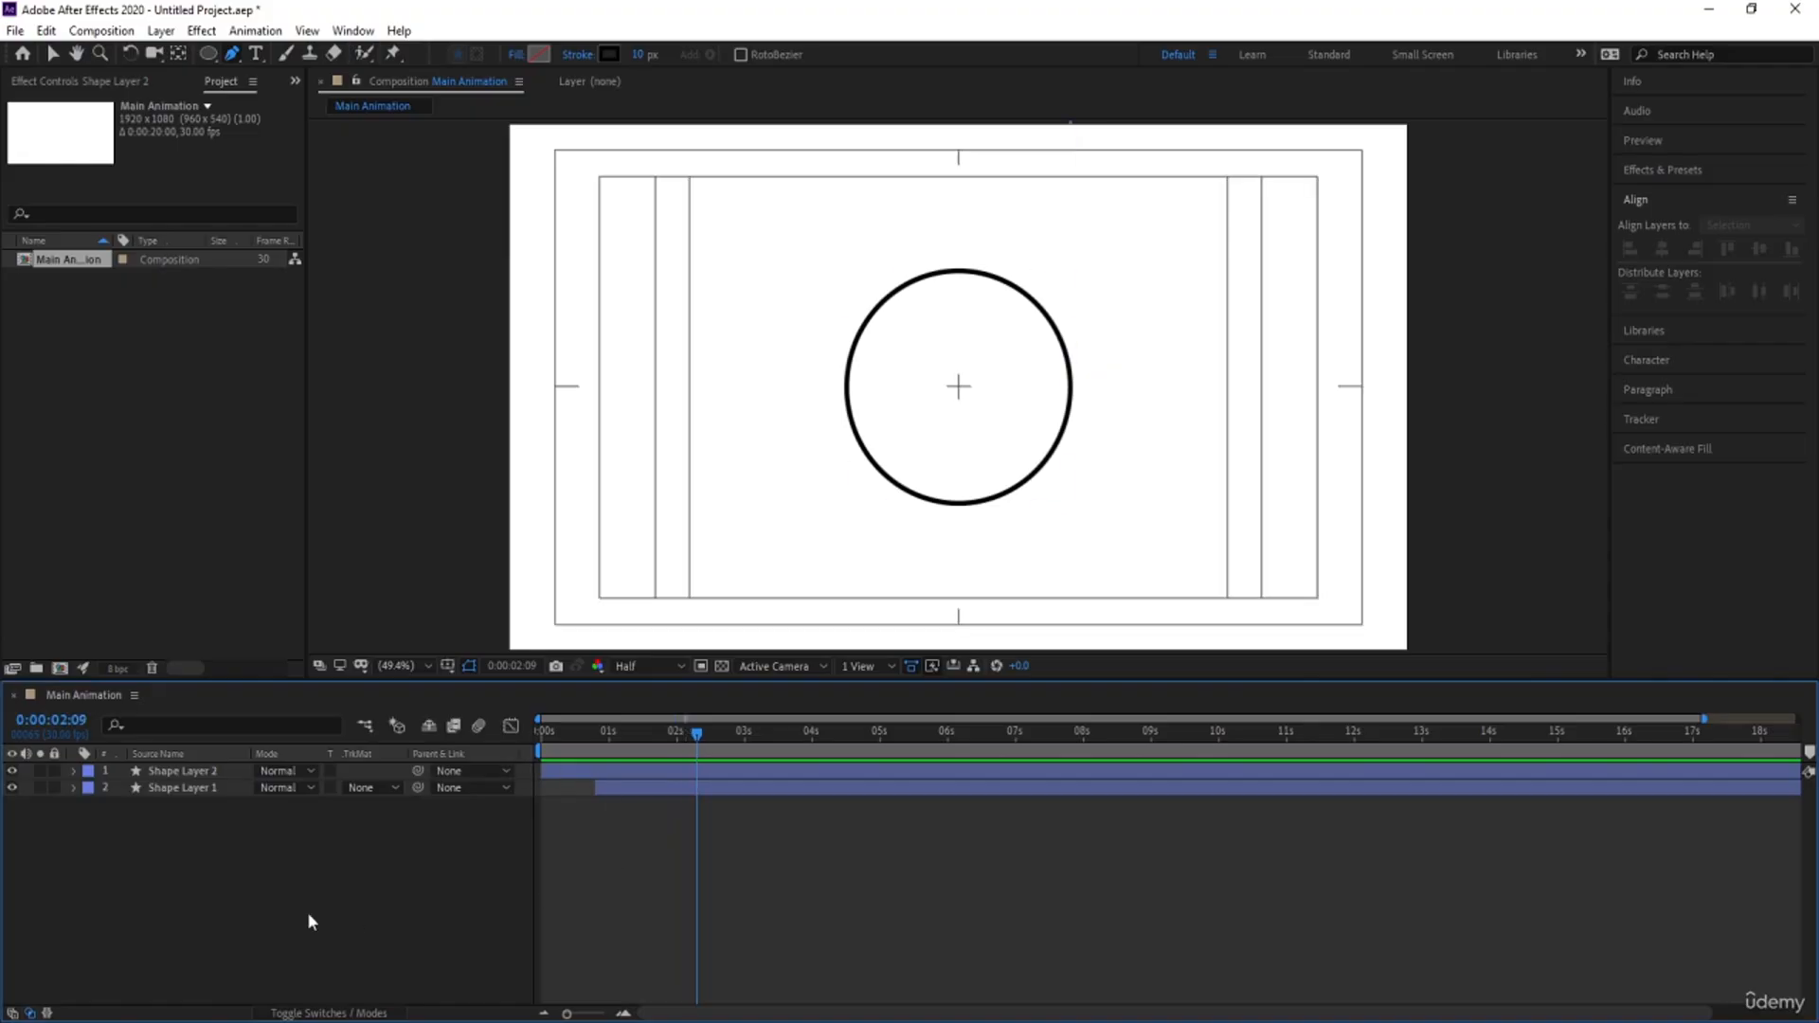
Pre-compose both shape layers into a new composition named jar, moving all attributes into it
drag(277, 883, 149, 768)
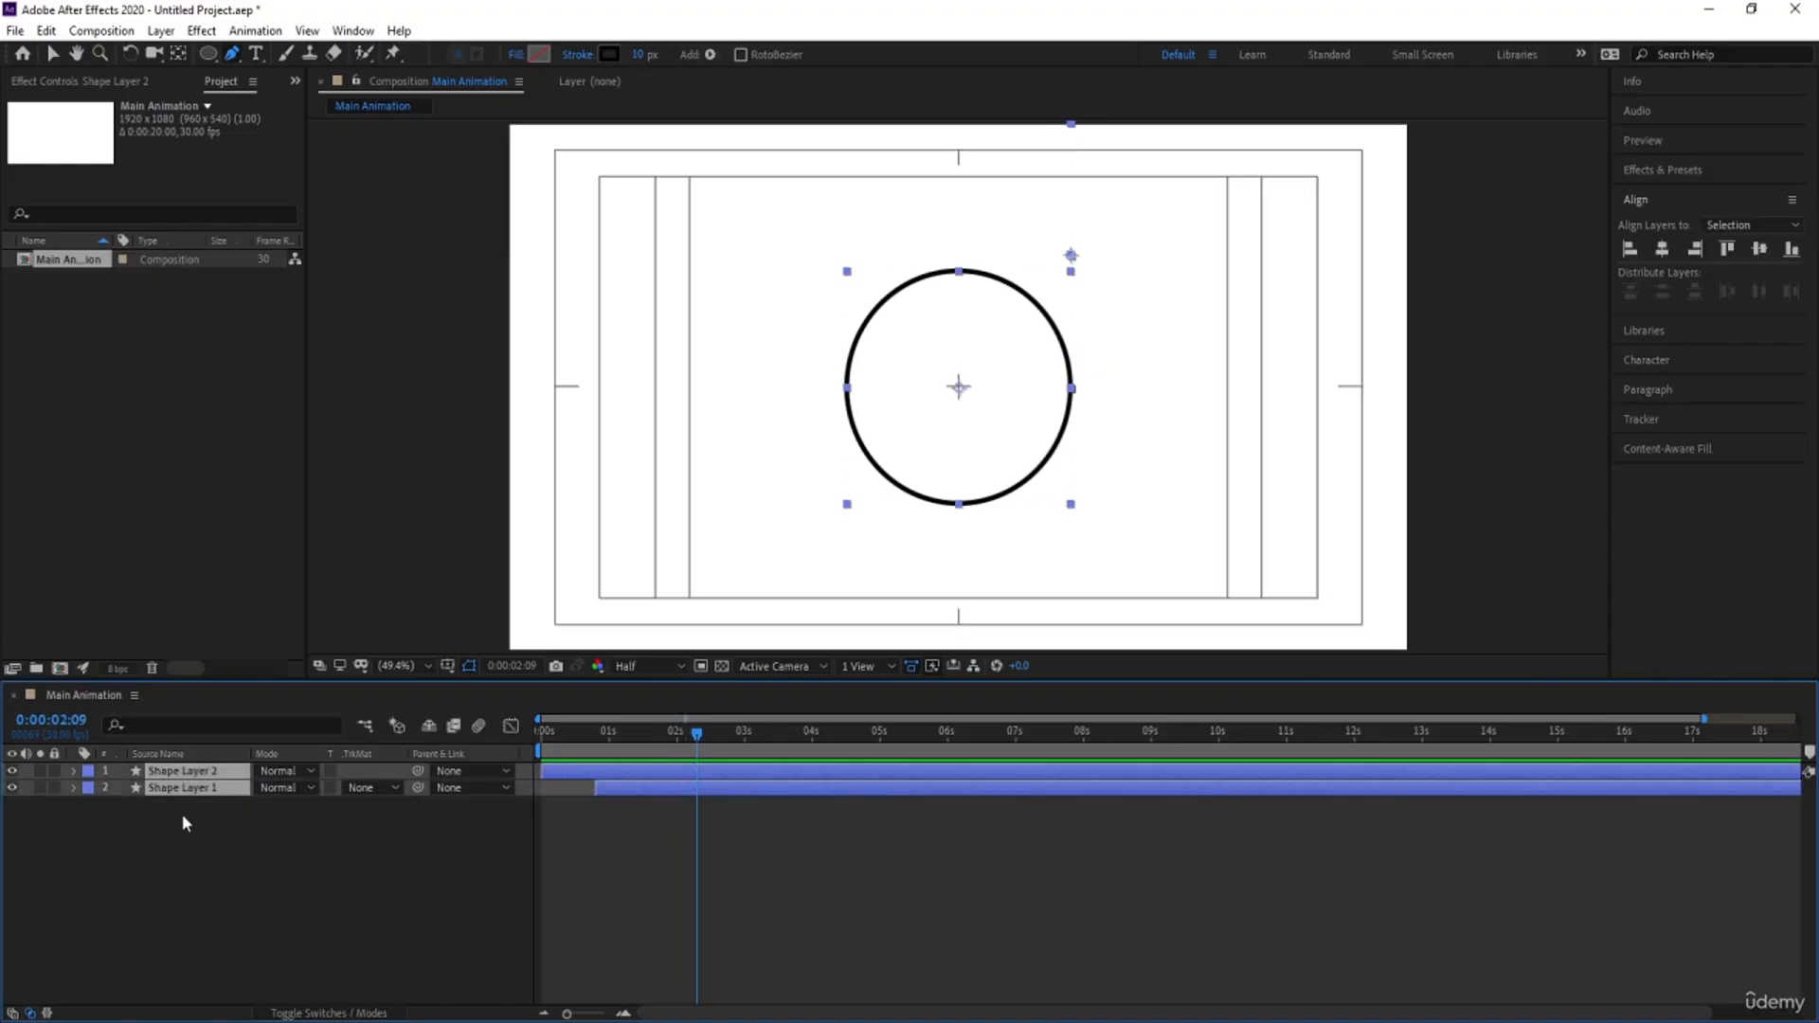
key(ctrl+shift+c)
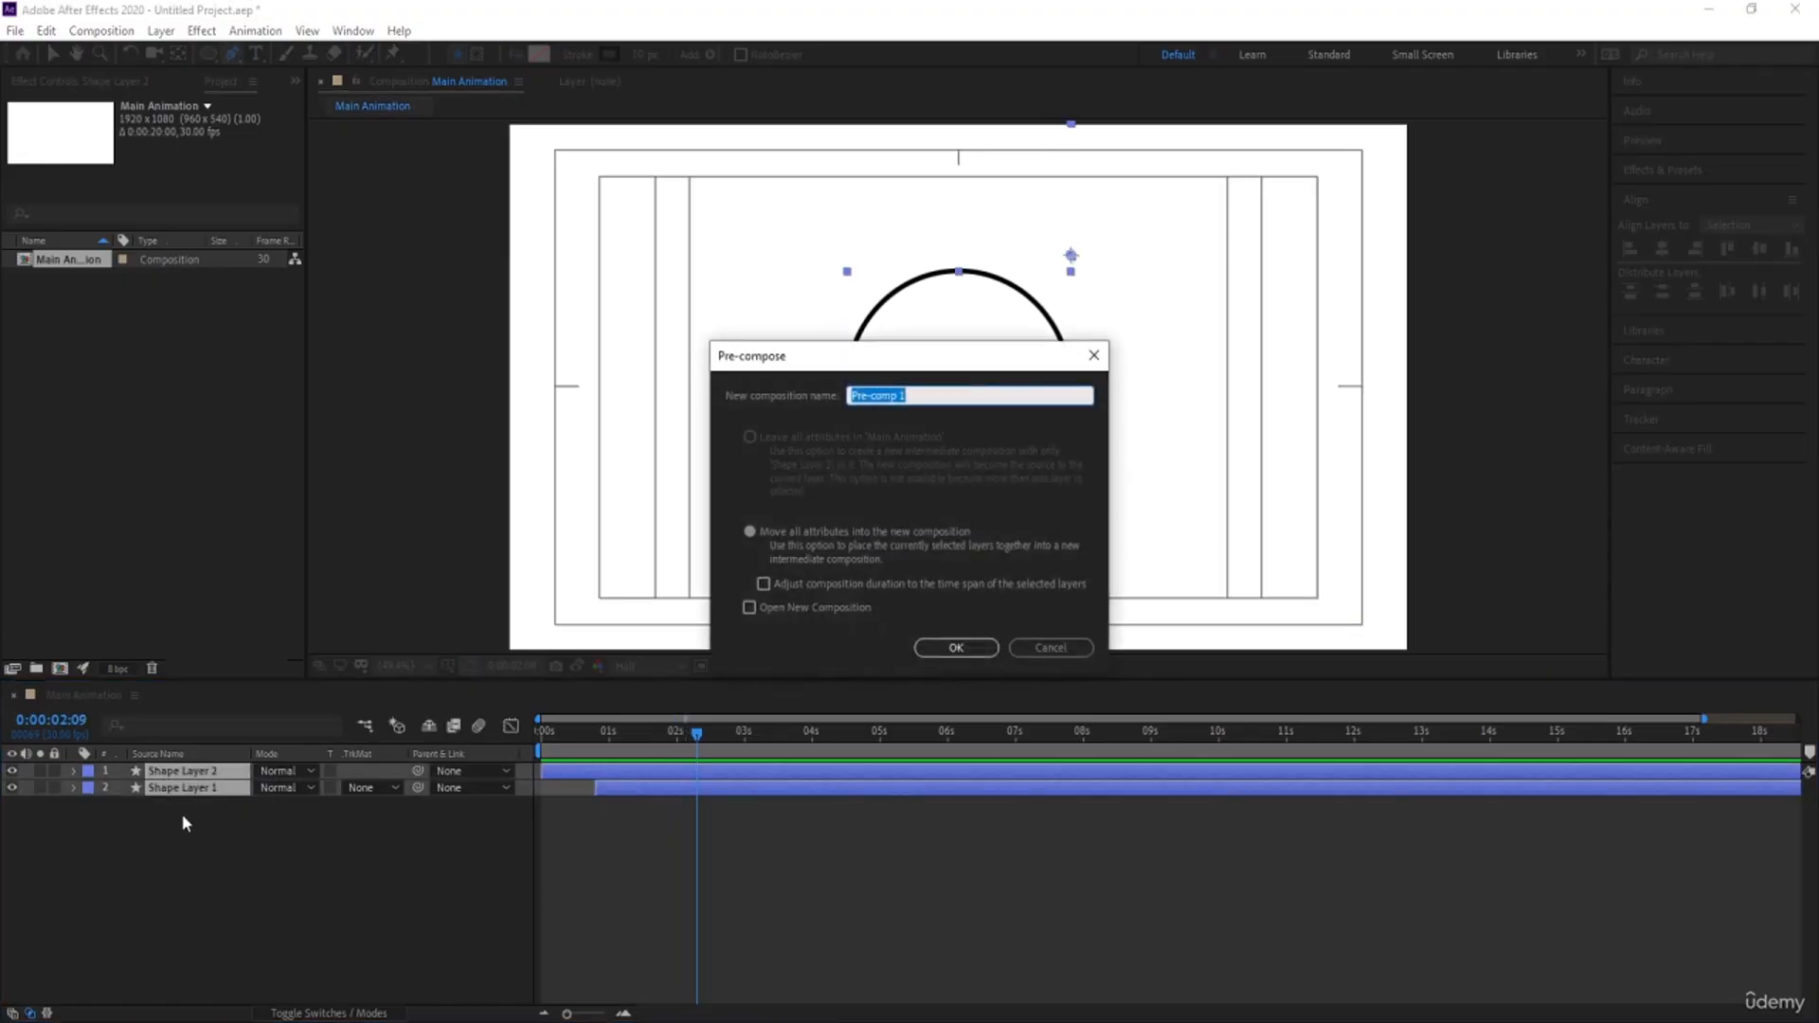
text(jar)
key(Return)
click(182, 815)
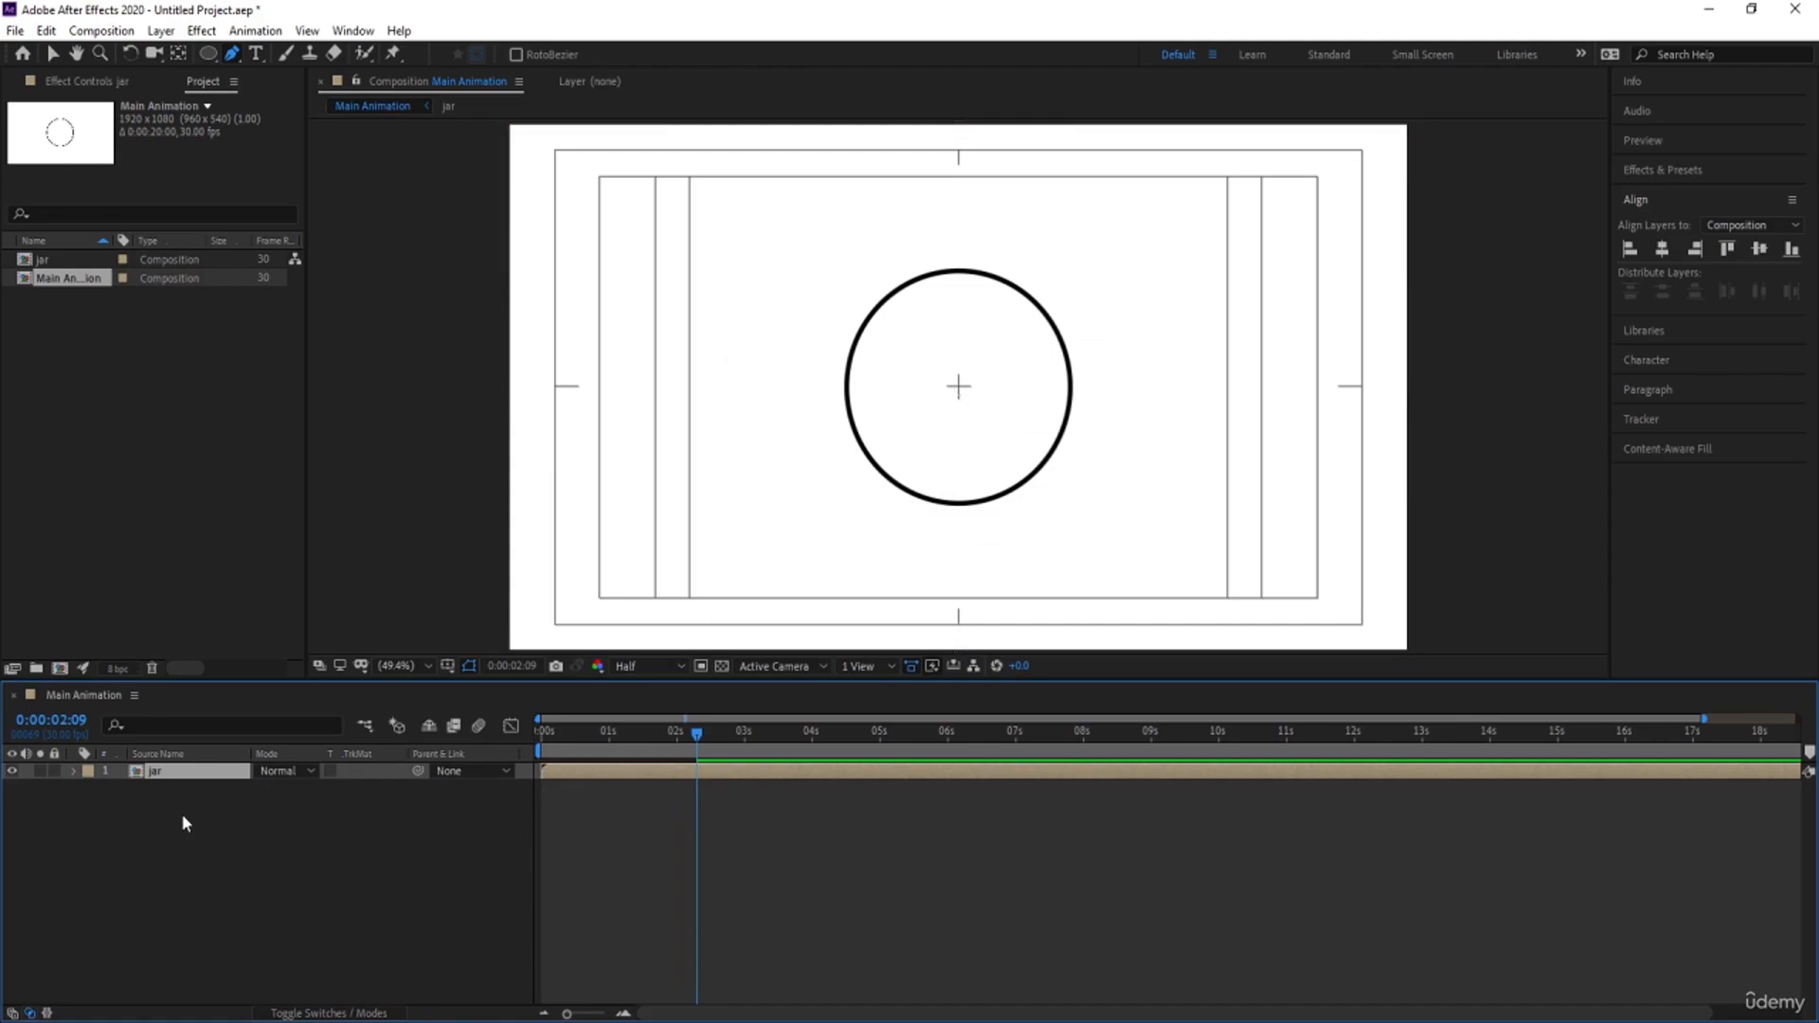
Cut a small gap in the circle's top with an inverted rectangular mask on the jar layer, and preview the animation
click(158, 776)
drag(210, 51, 263, 57)
drag(950, 257, 967, 283)
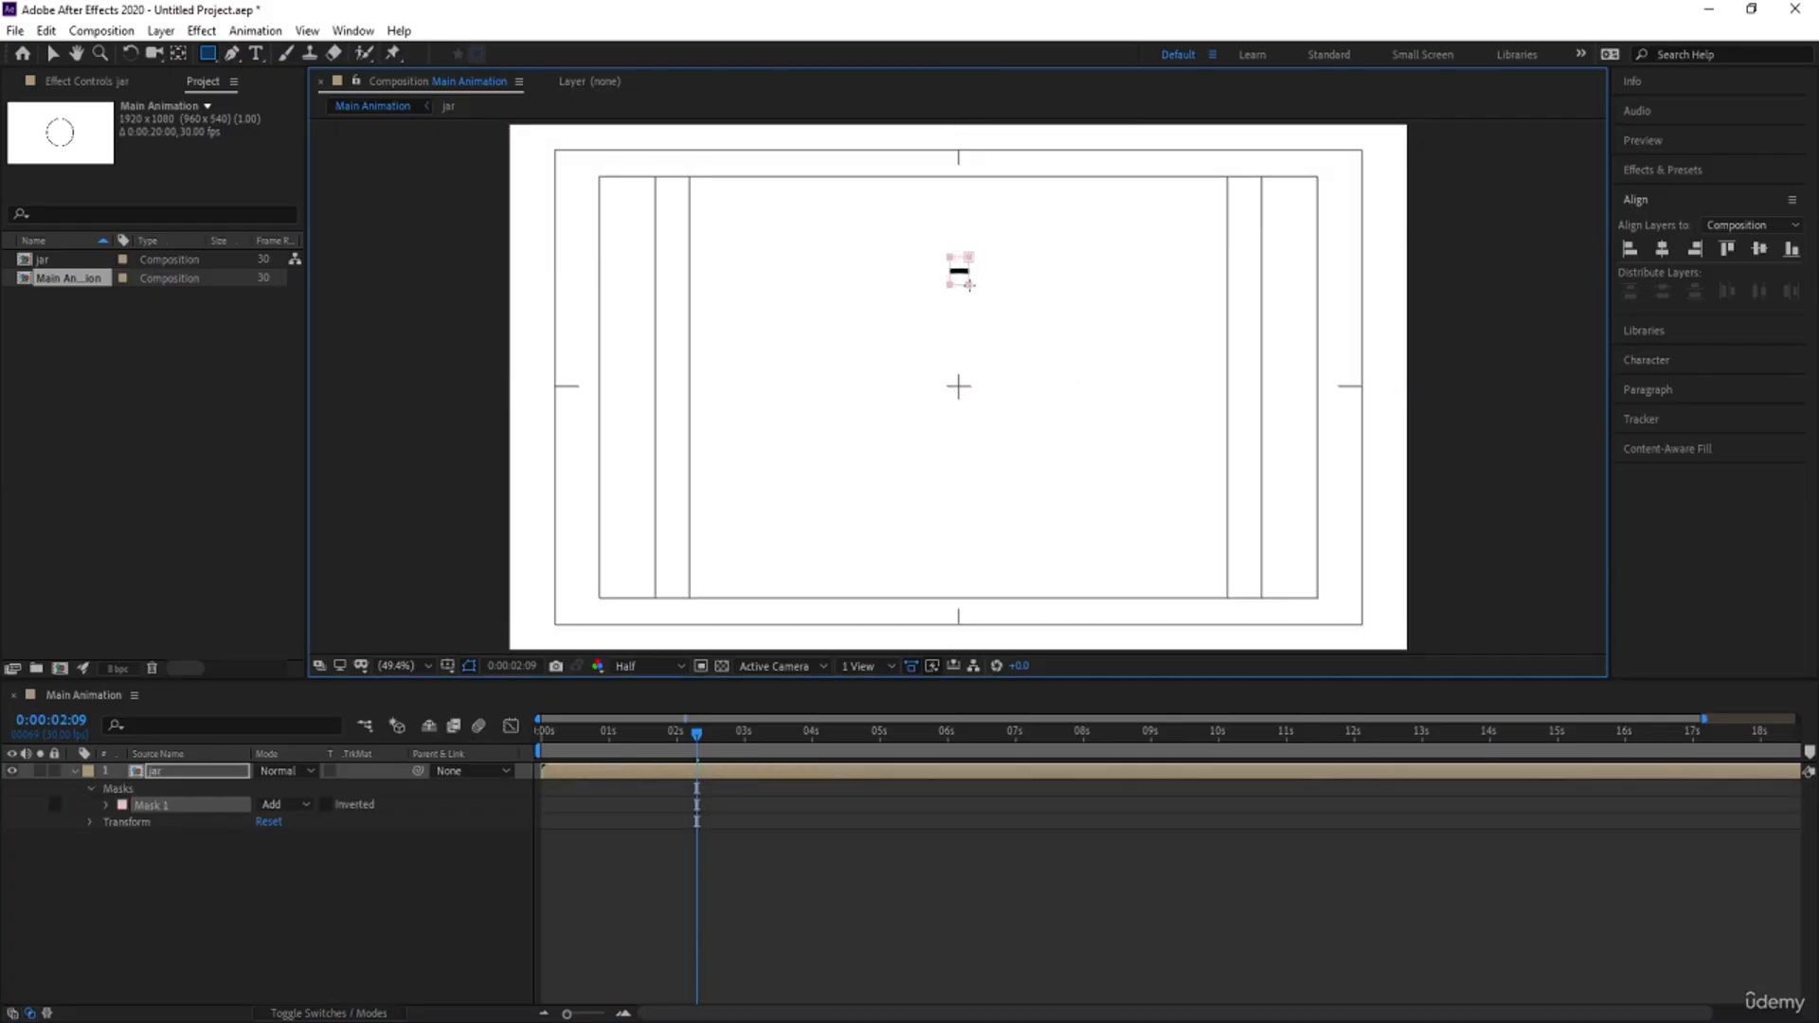
click(328, 804)
click(281, 891)
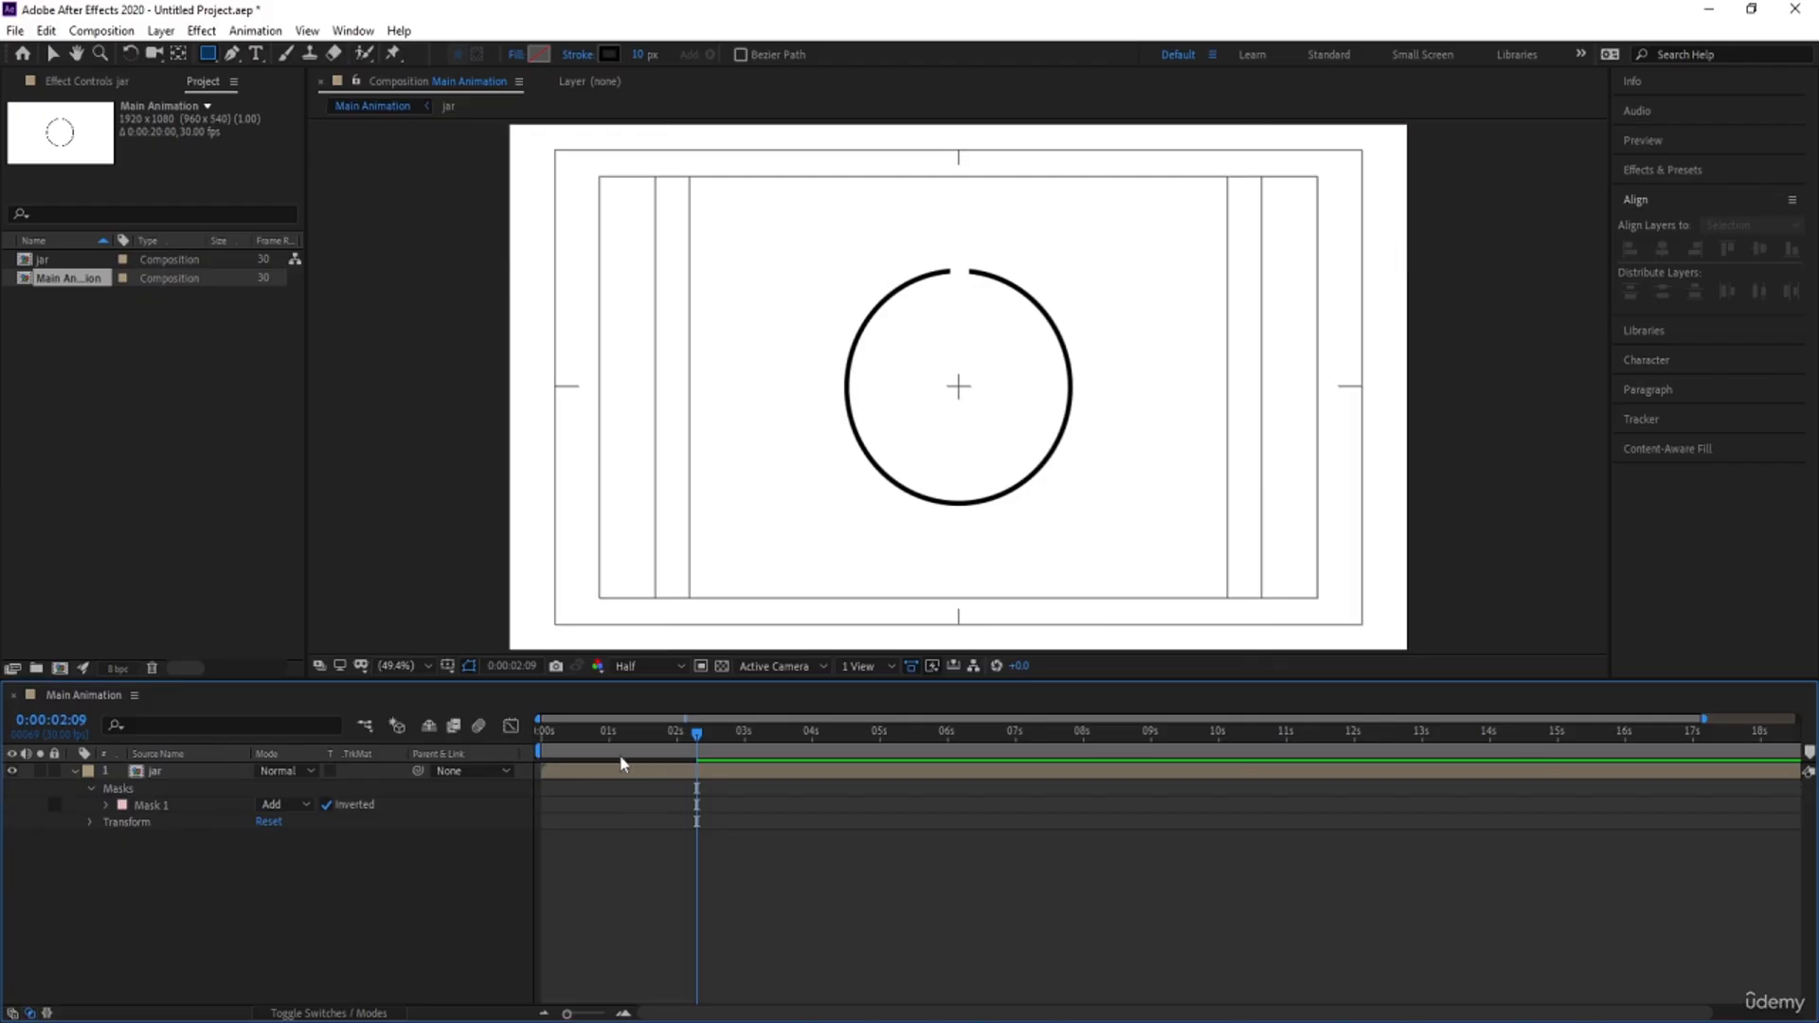
key(space)
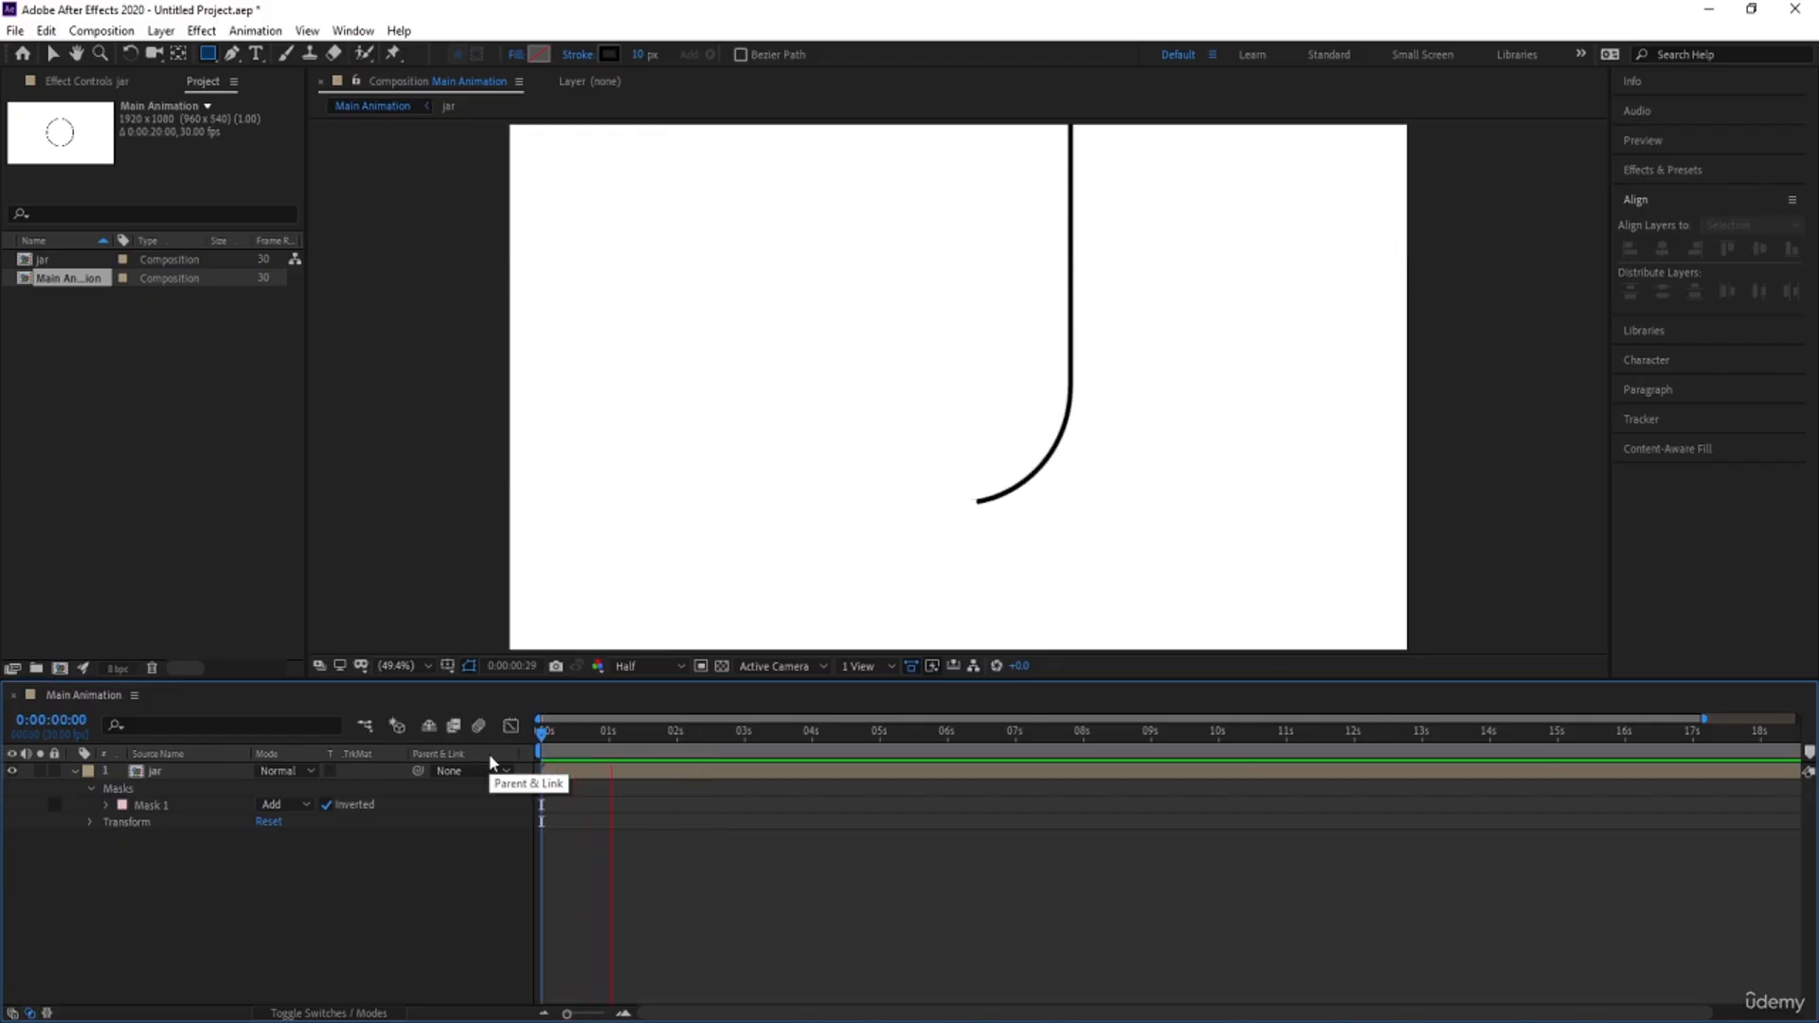
key(space)
key(space)
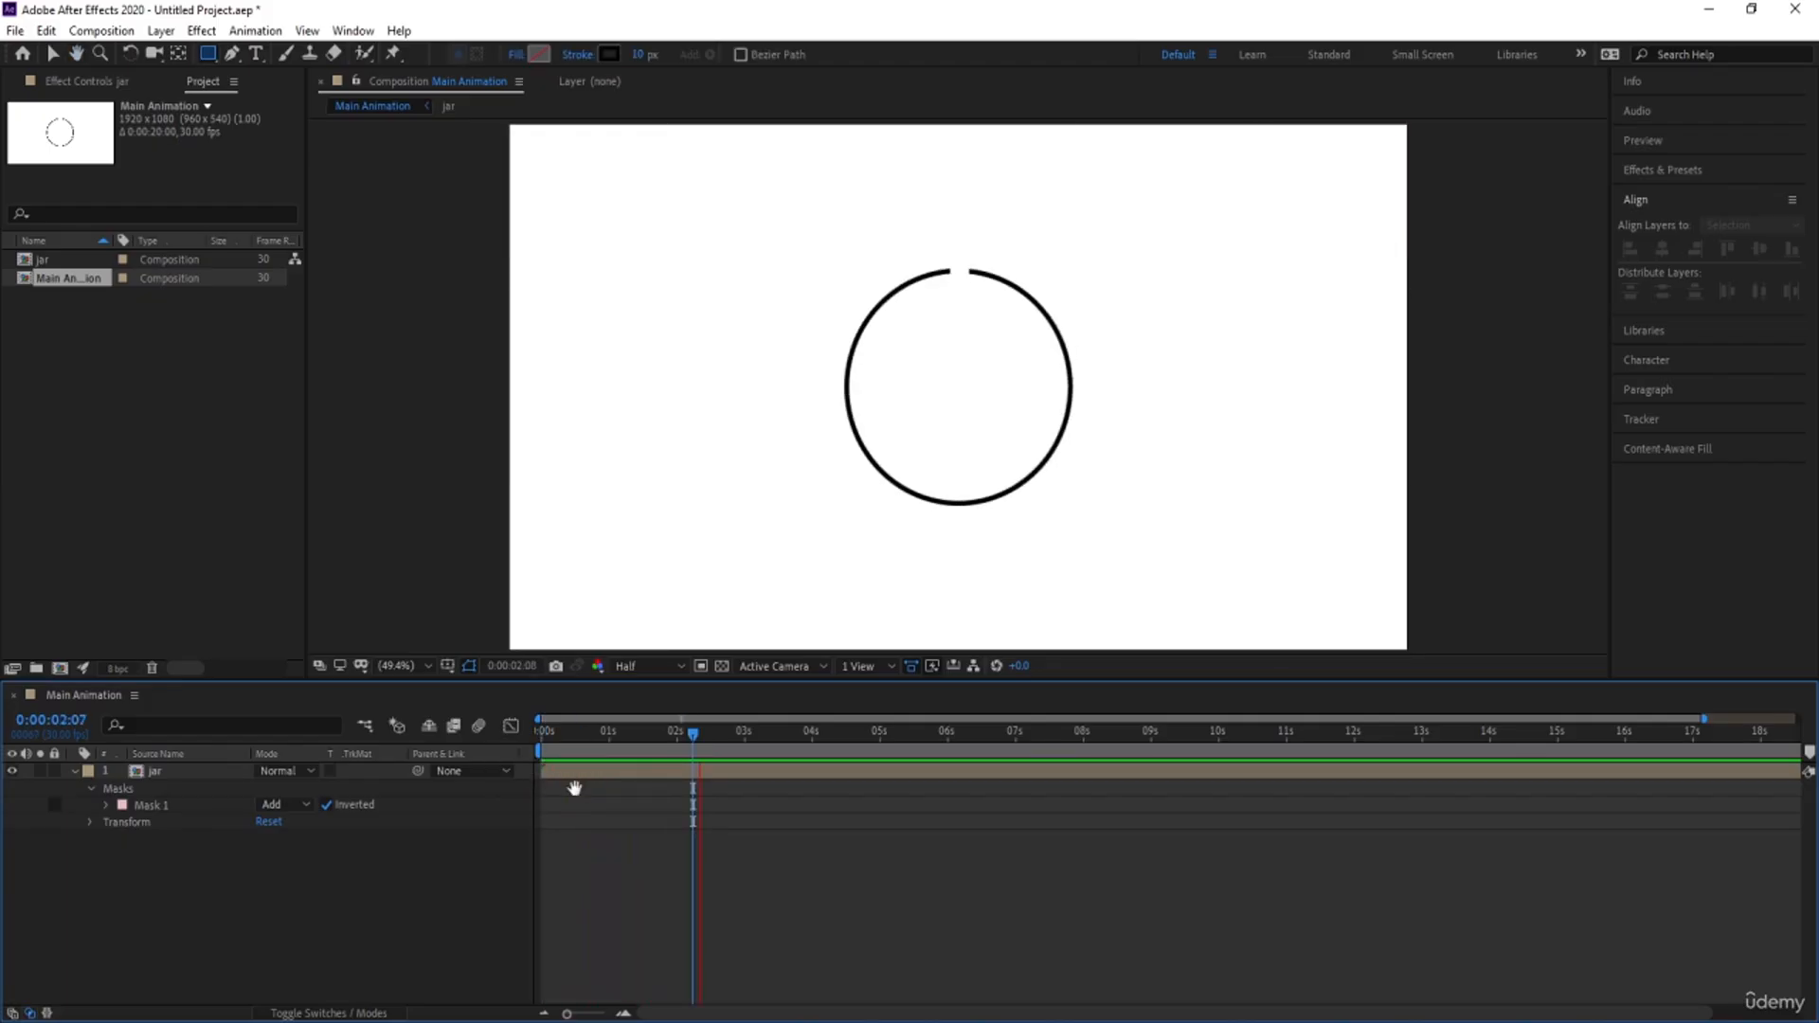
key(space)
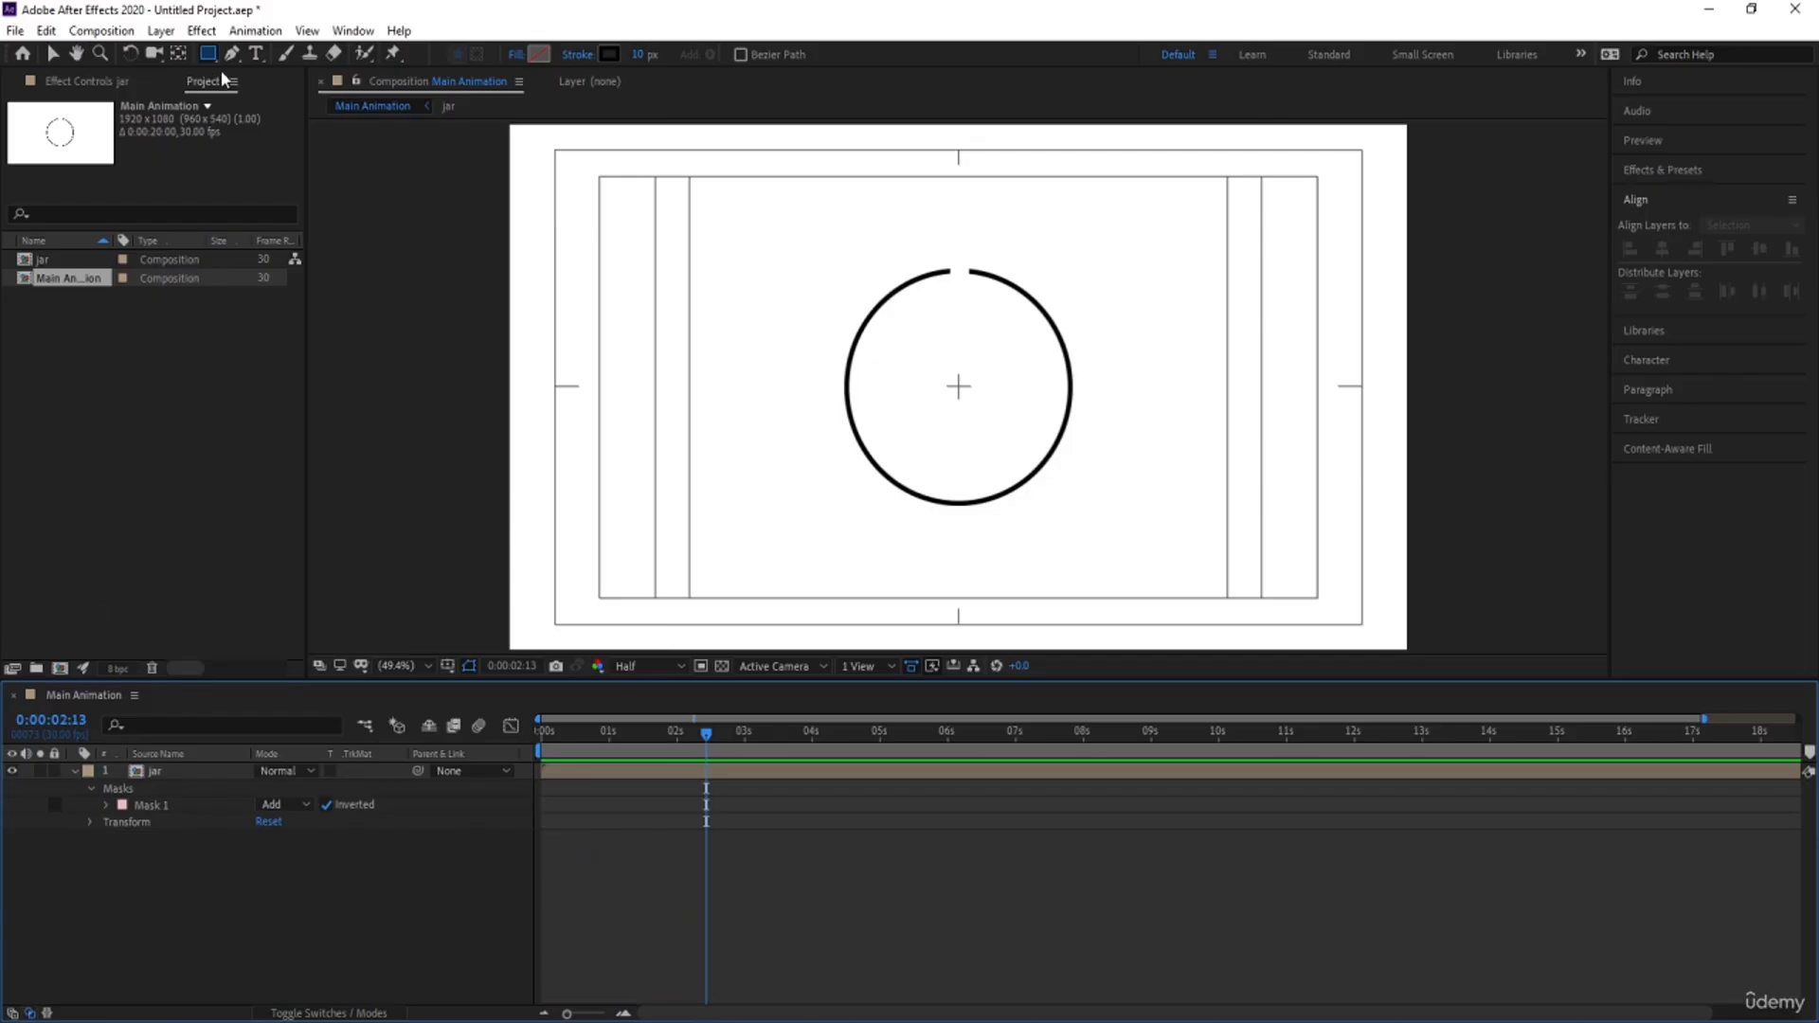
Set up the Ellipse tool with a solid red FF0000 fill and no stroke
drag(208, 53, 296, 84)
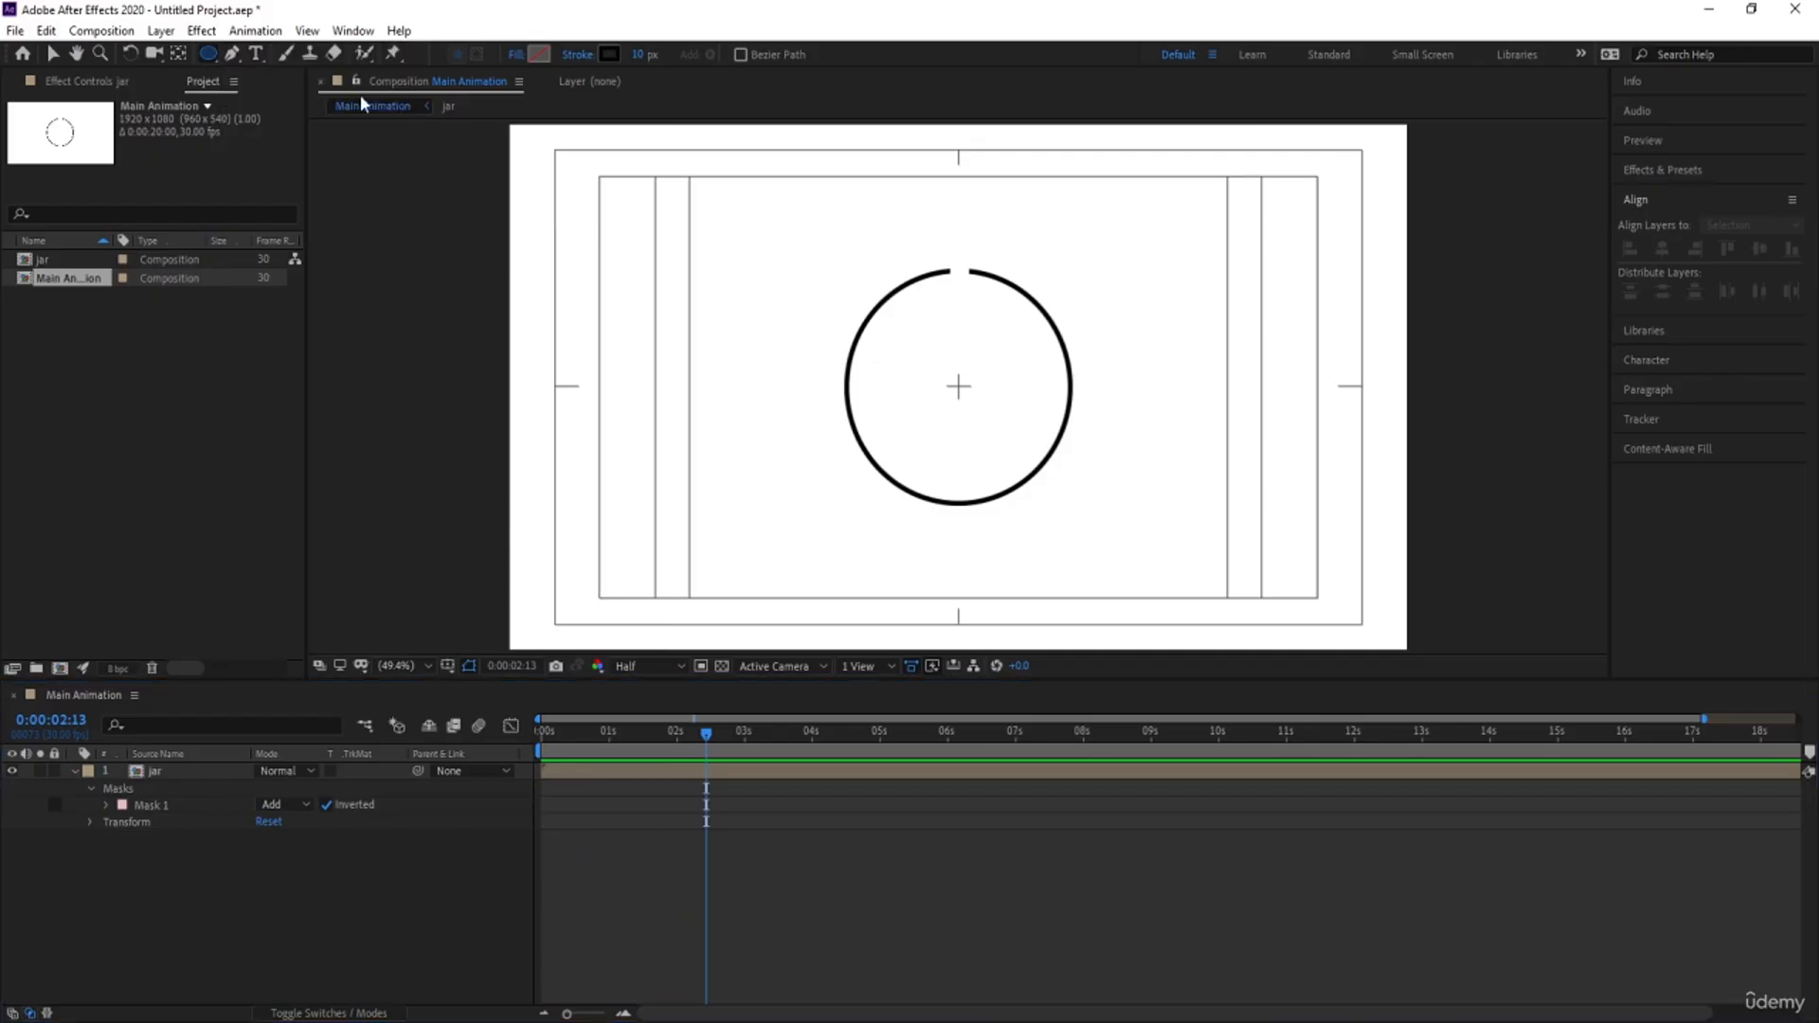
click(539, 54)
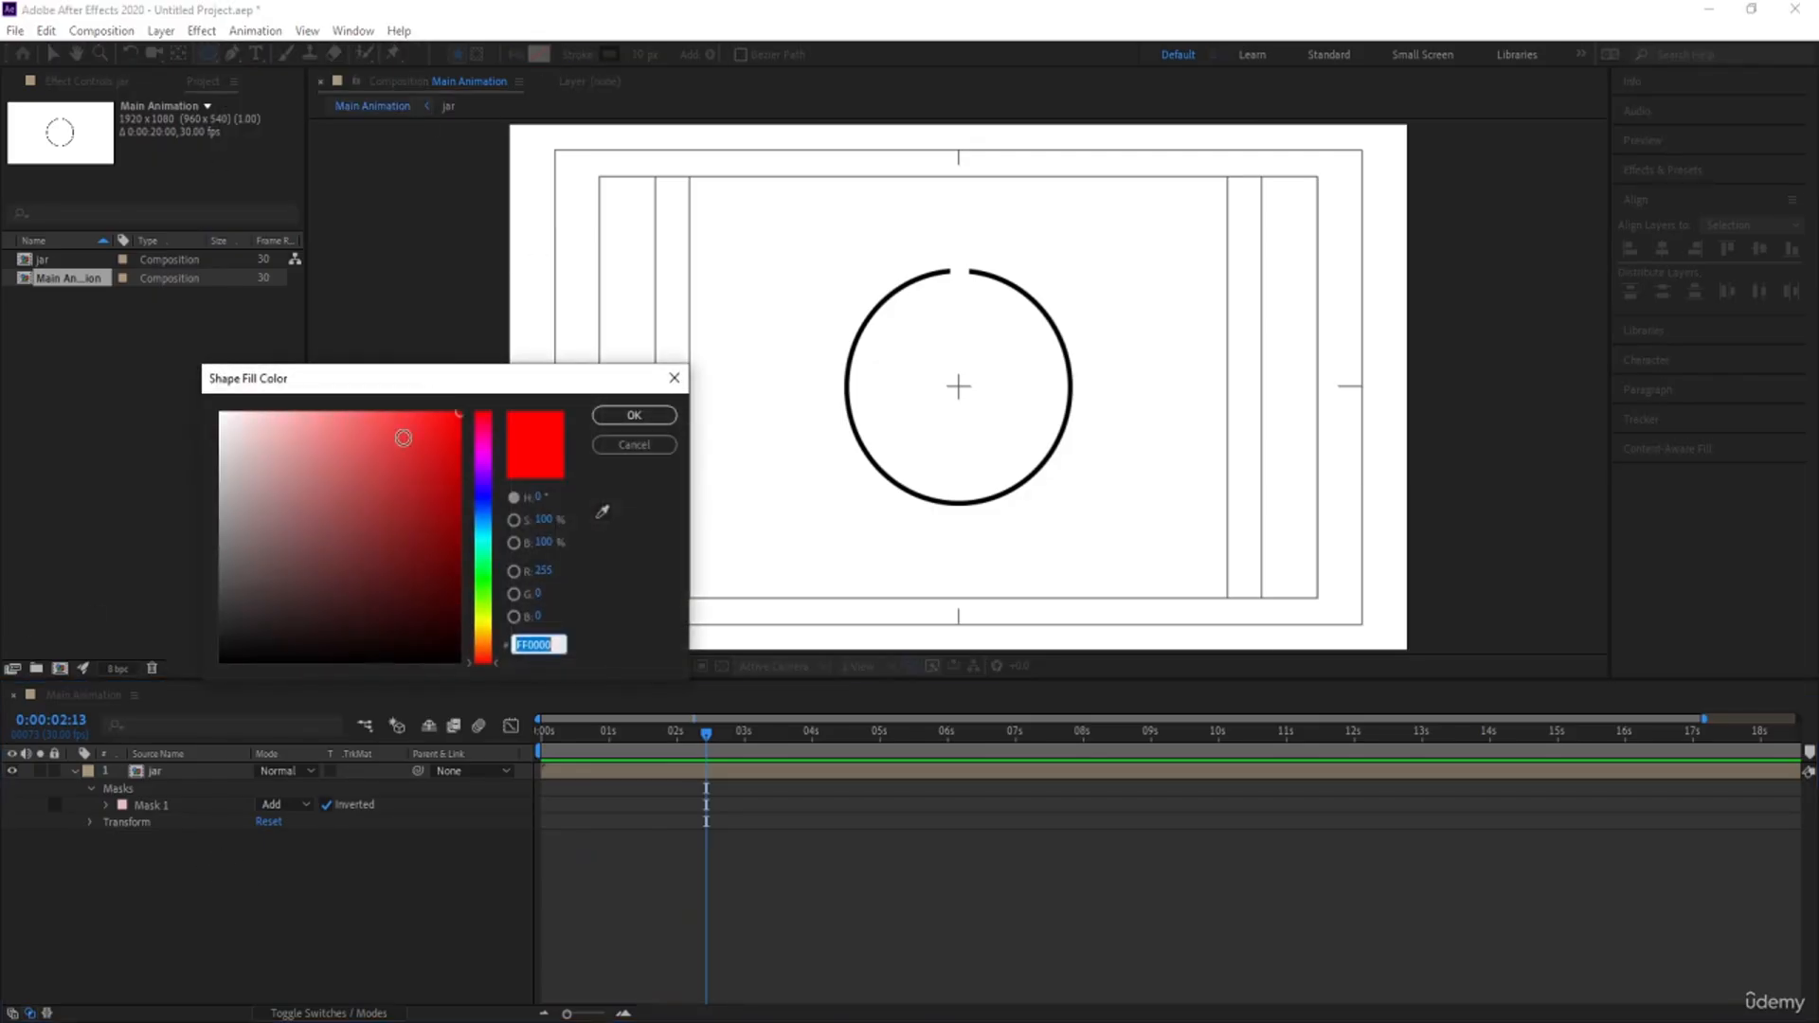
click(625, 412)
click(579, 54)
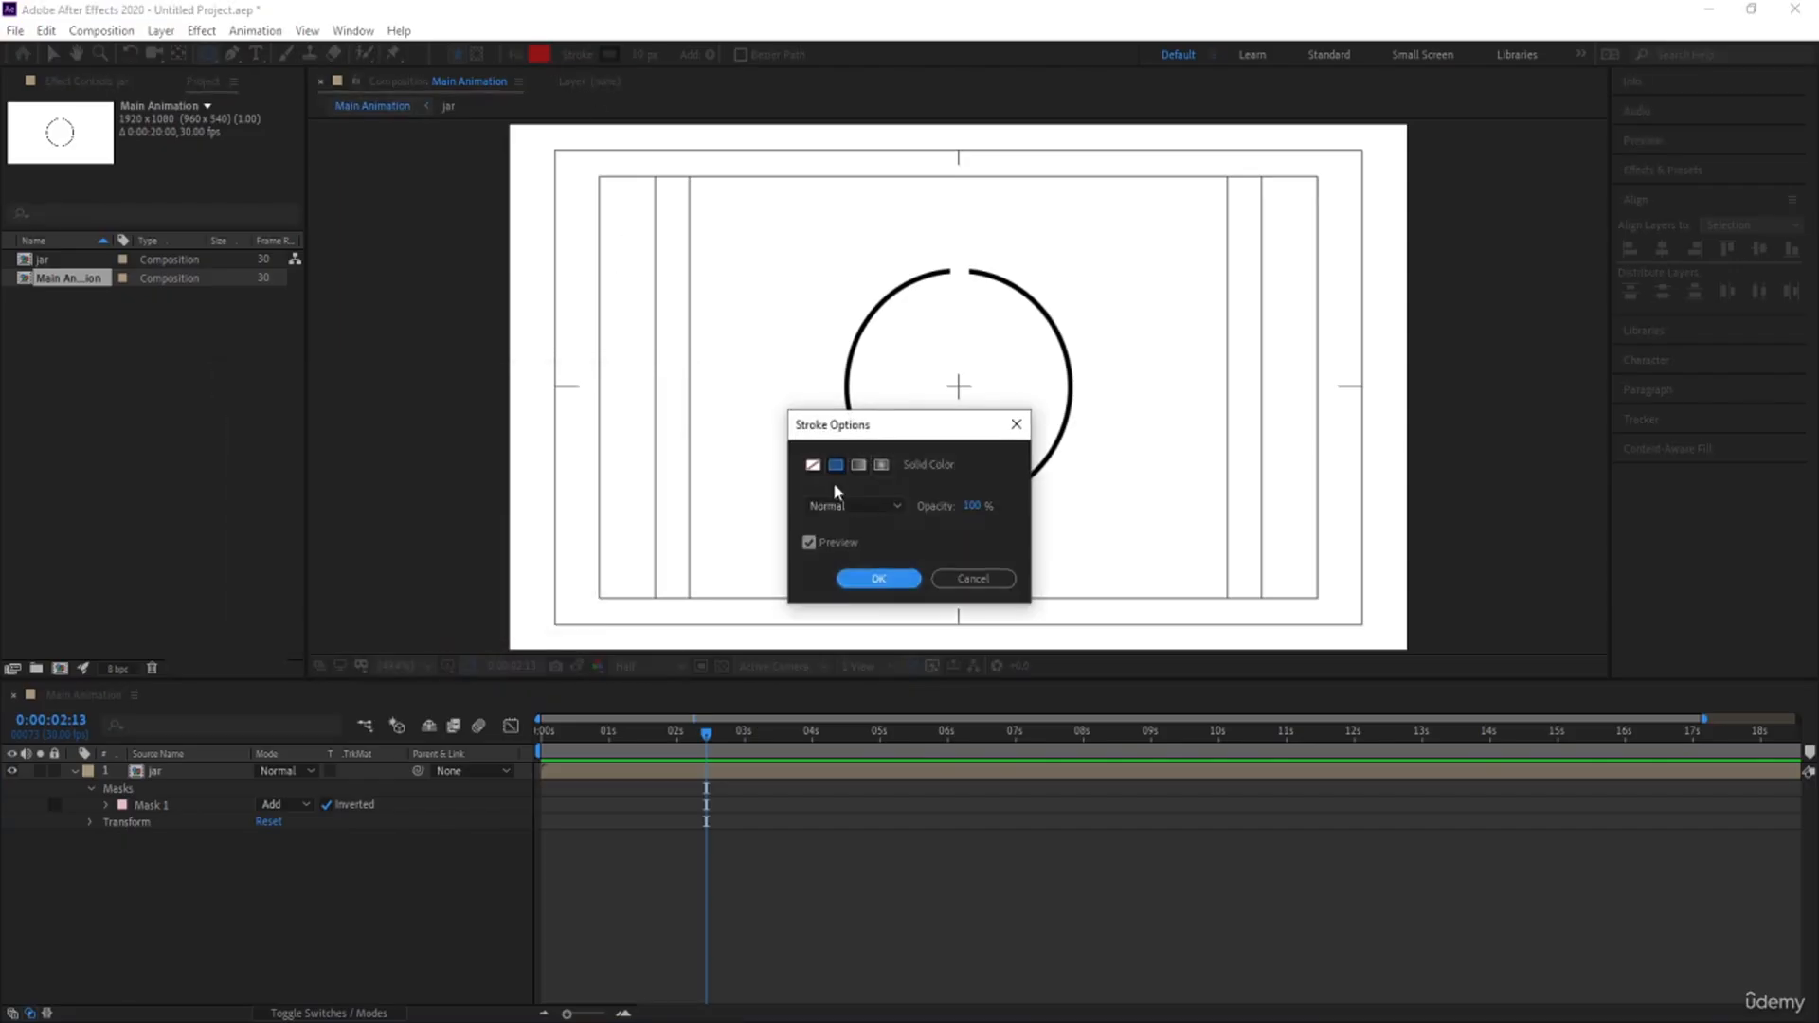
click(813, 464)
click(878, 578)
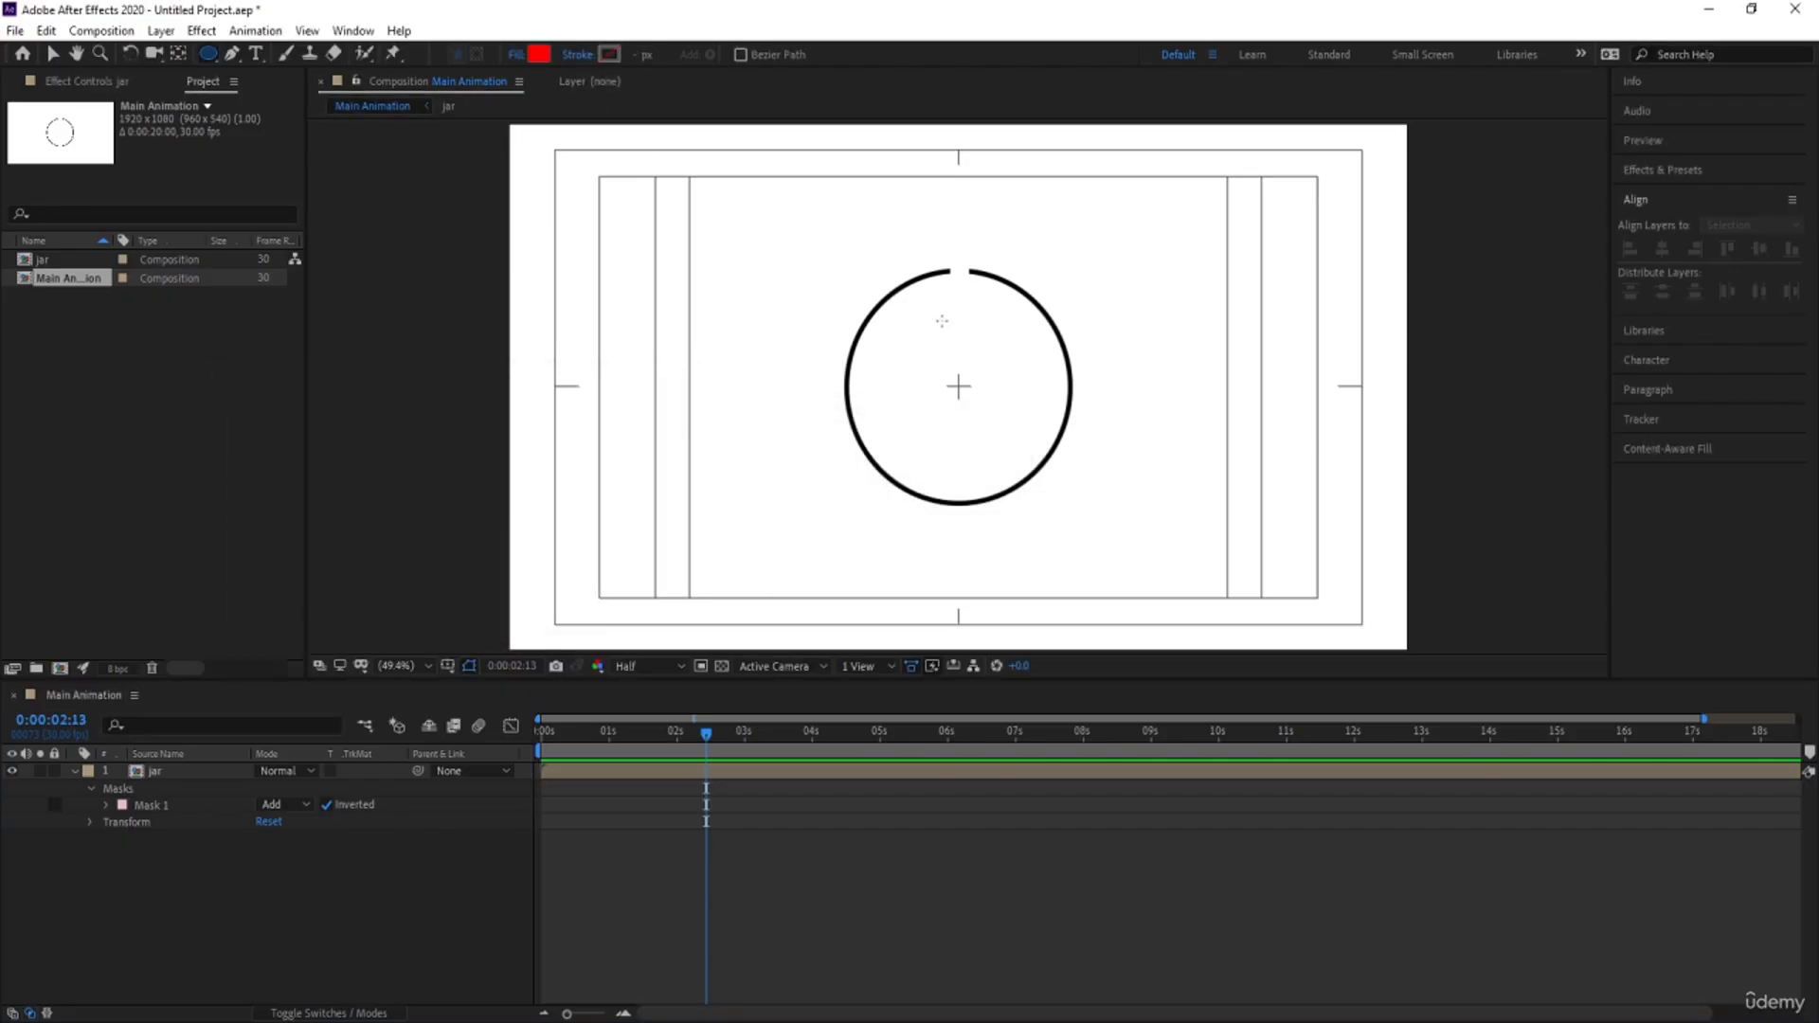
Draw a red circle slightly smaller than the jar outline, centre its anchor point, and align it to the composition's centre both ways
drag(892, 303, 1091, 509)
click(156, 771)
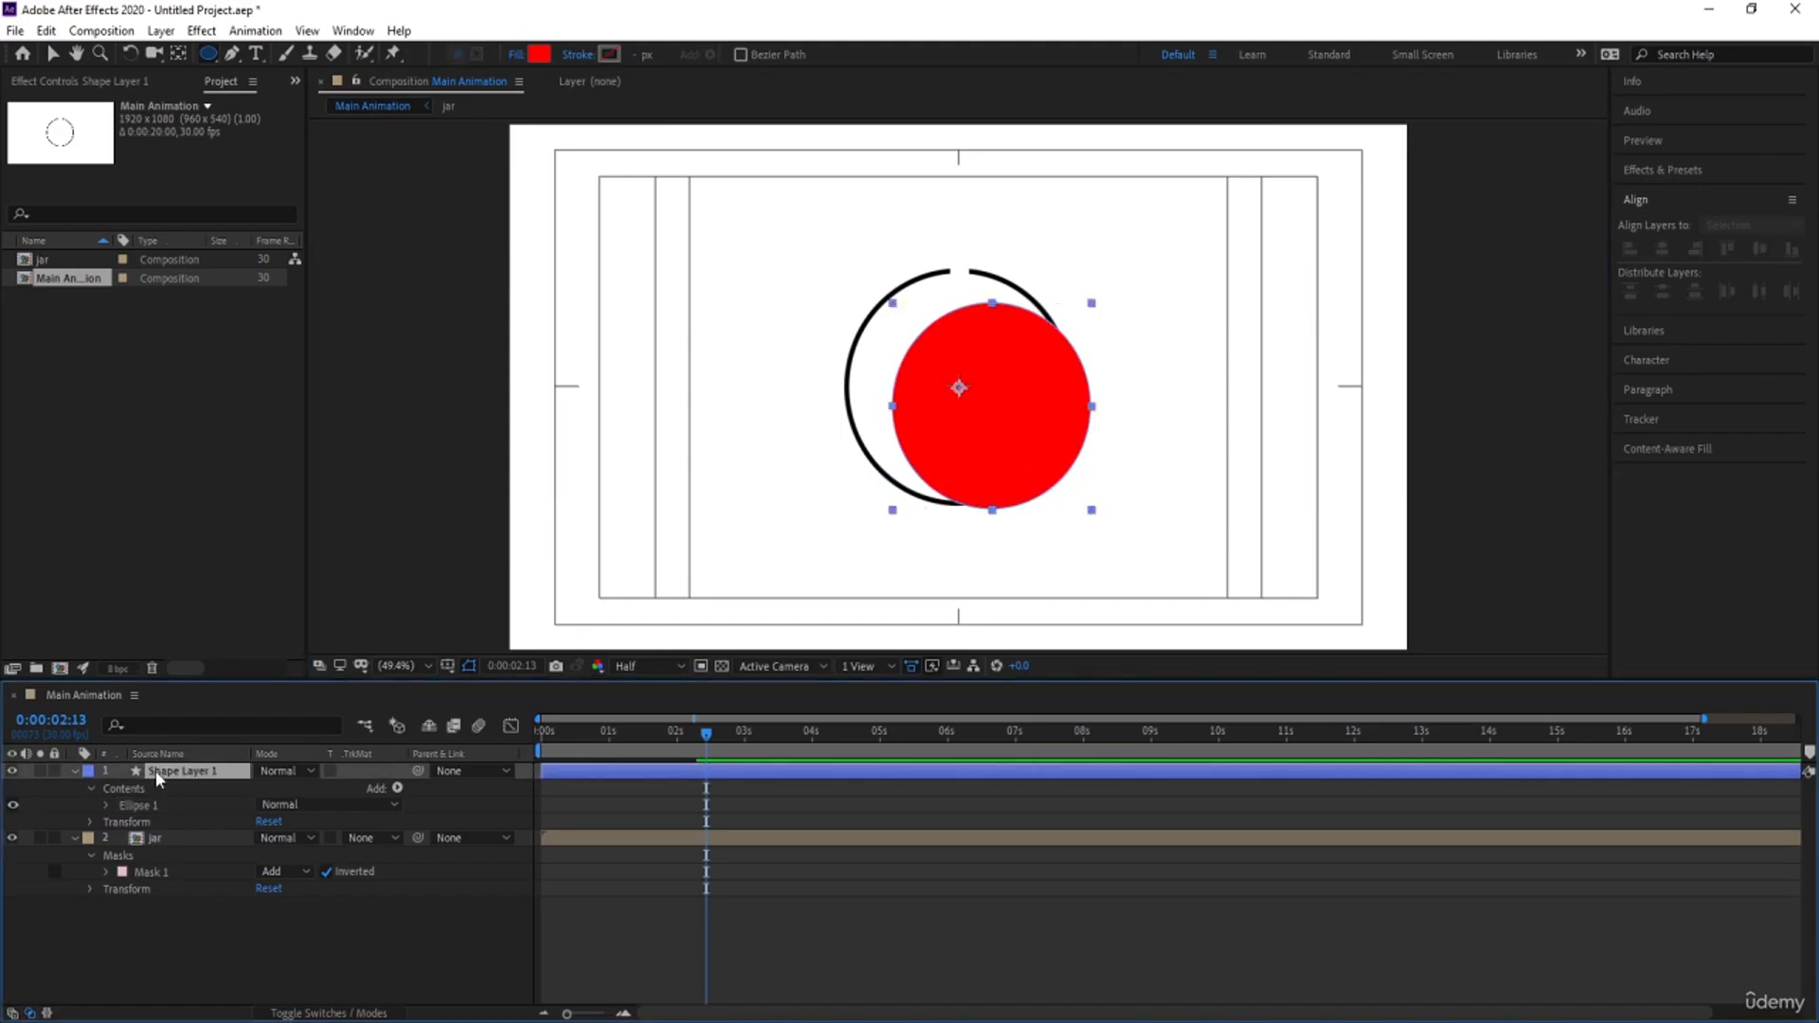
key(ctrl+alt+Home)
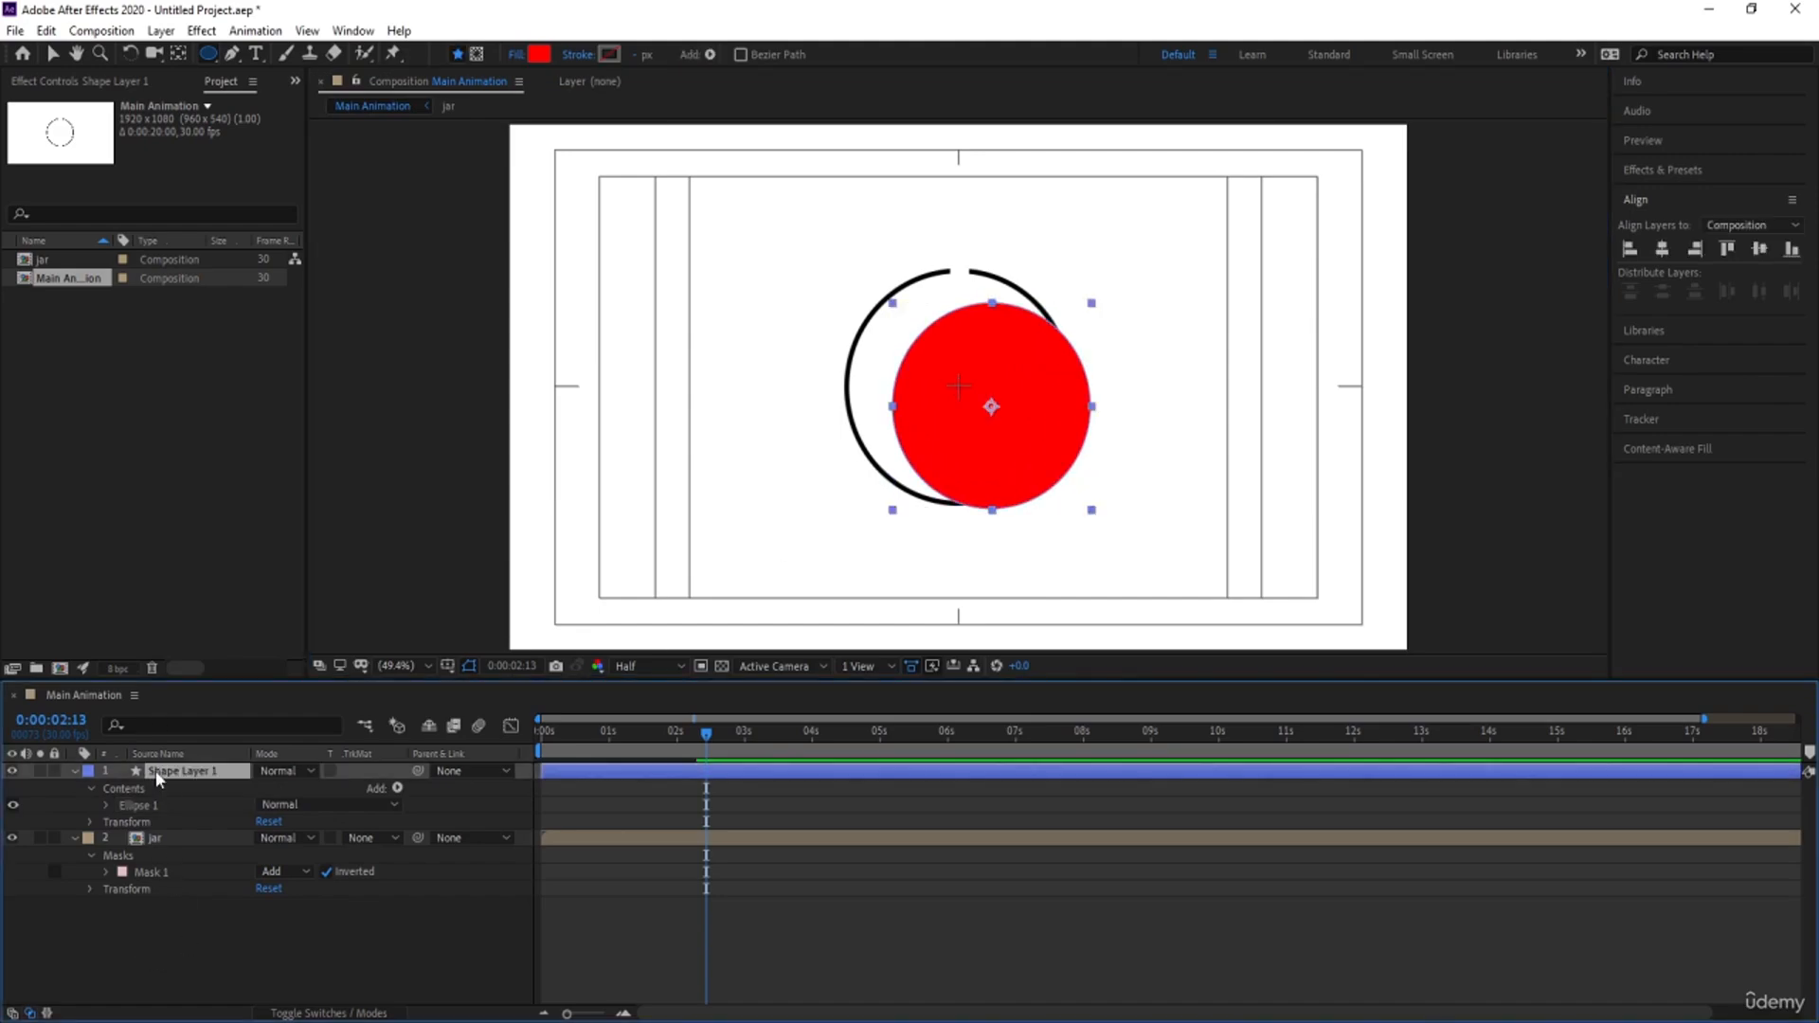
click(1661, 248)
click(1760, 249)
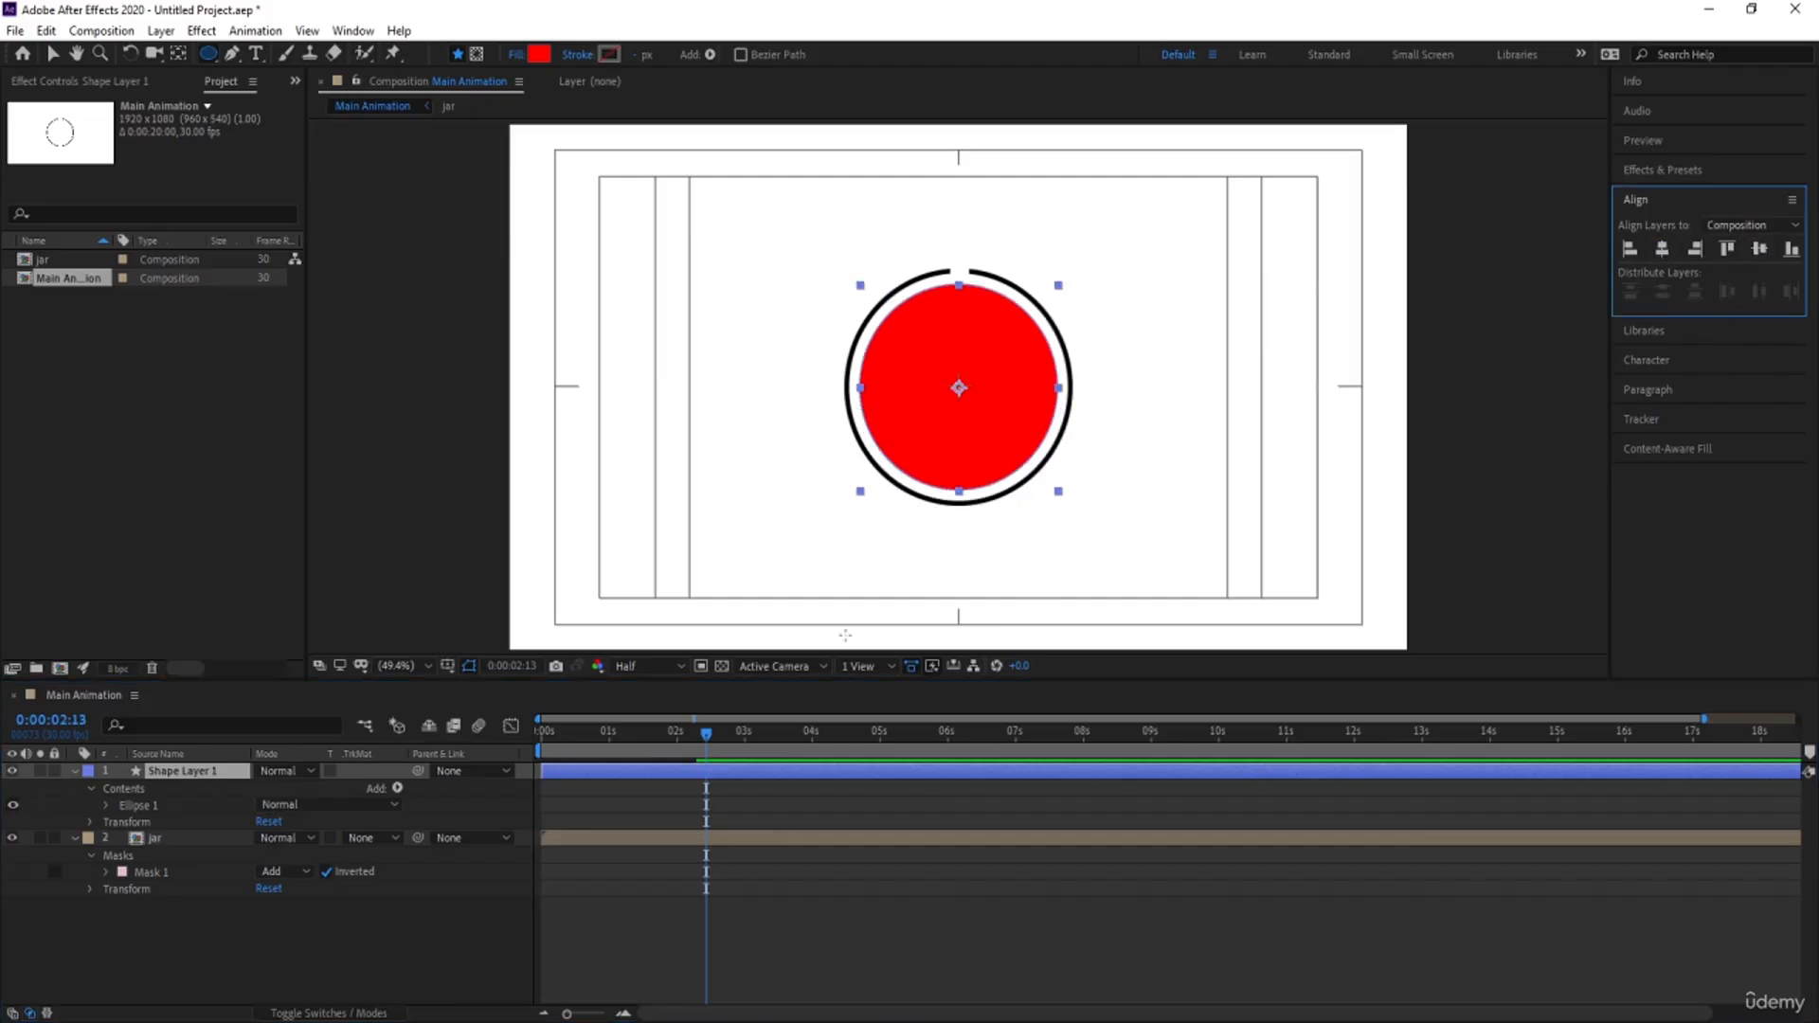
Scale the red circle to 104% so it nearly fills the jar outline, and collapse the layer properties
key(s)
drag(282, 787, 298, 788)
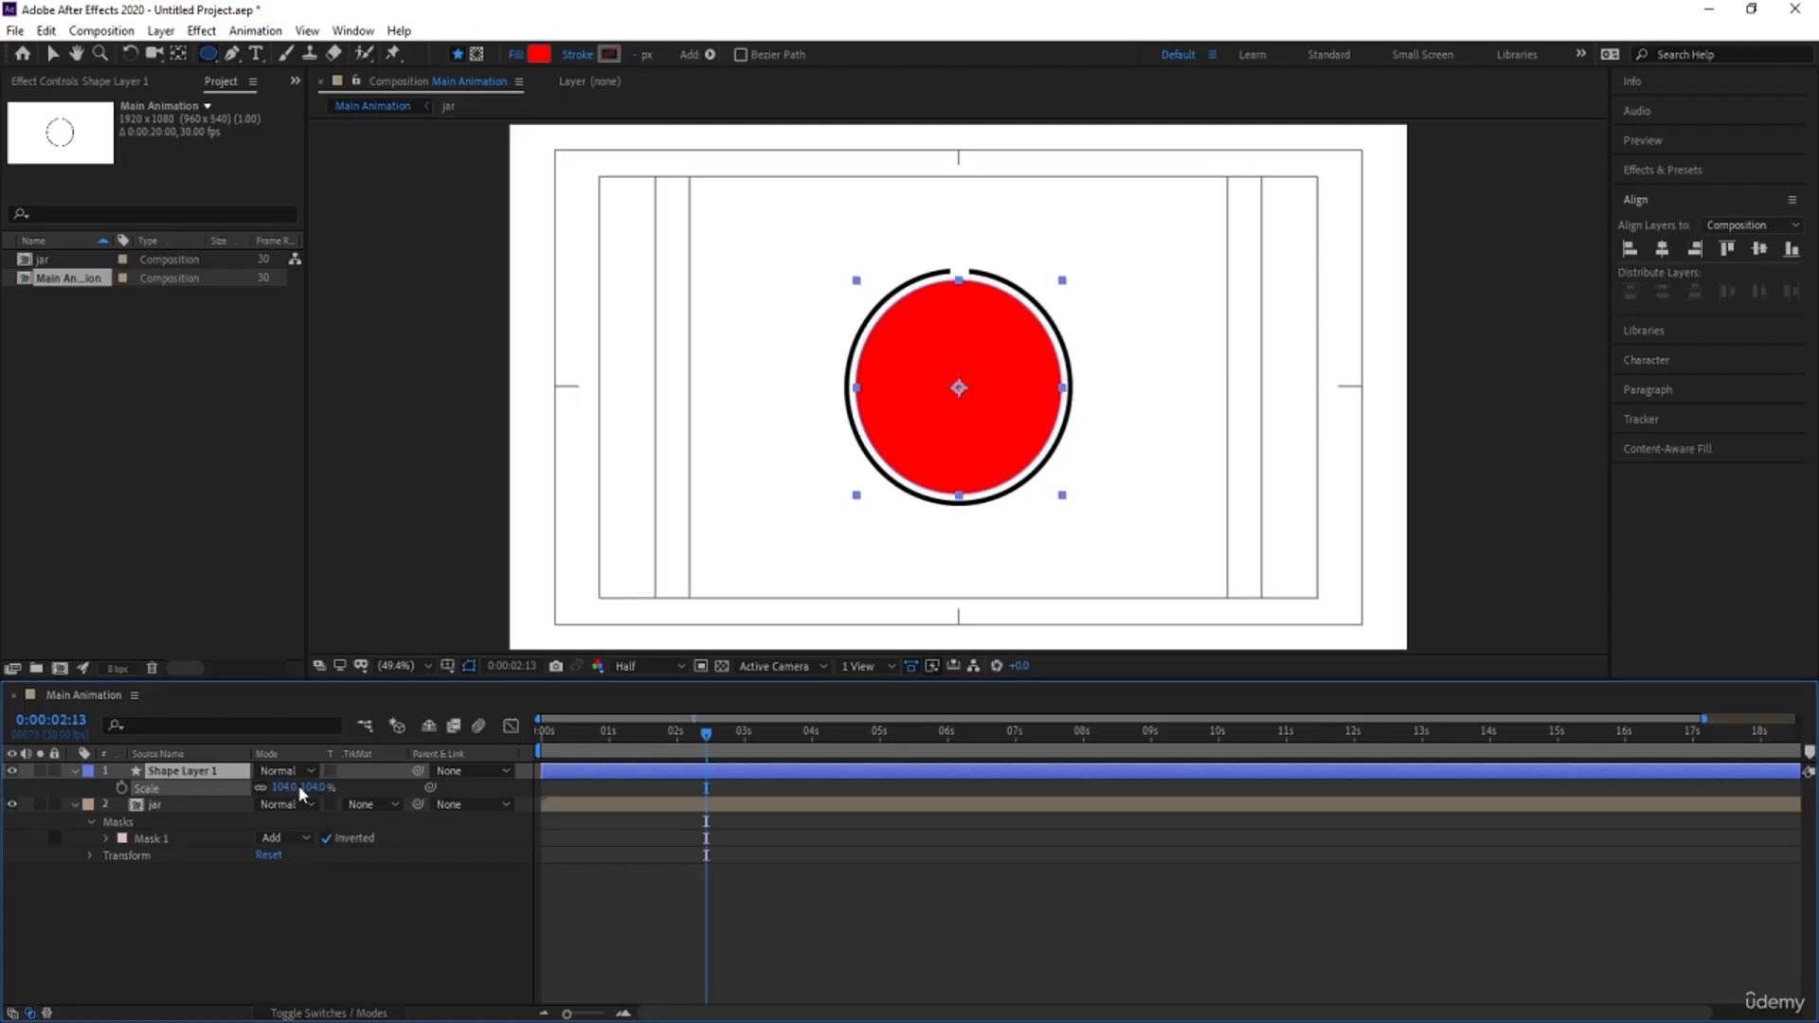
click(352, 900)
key(u)
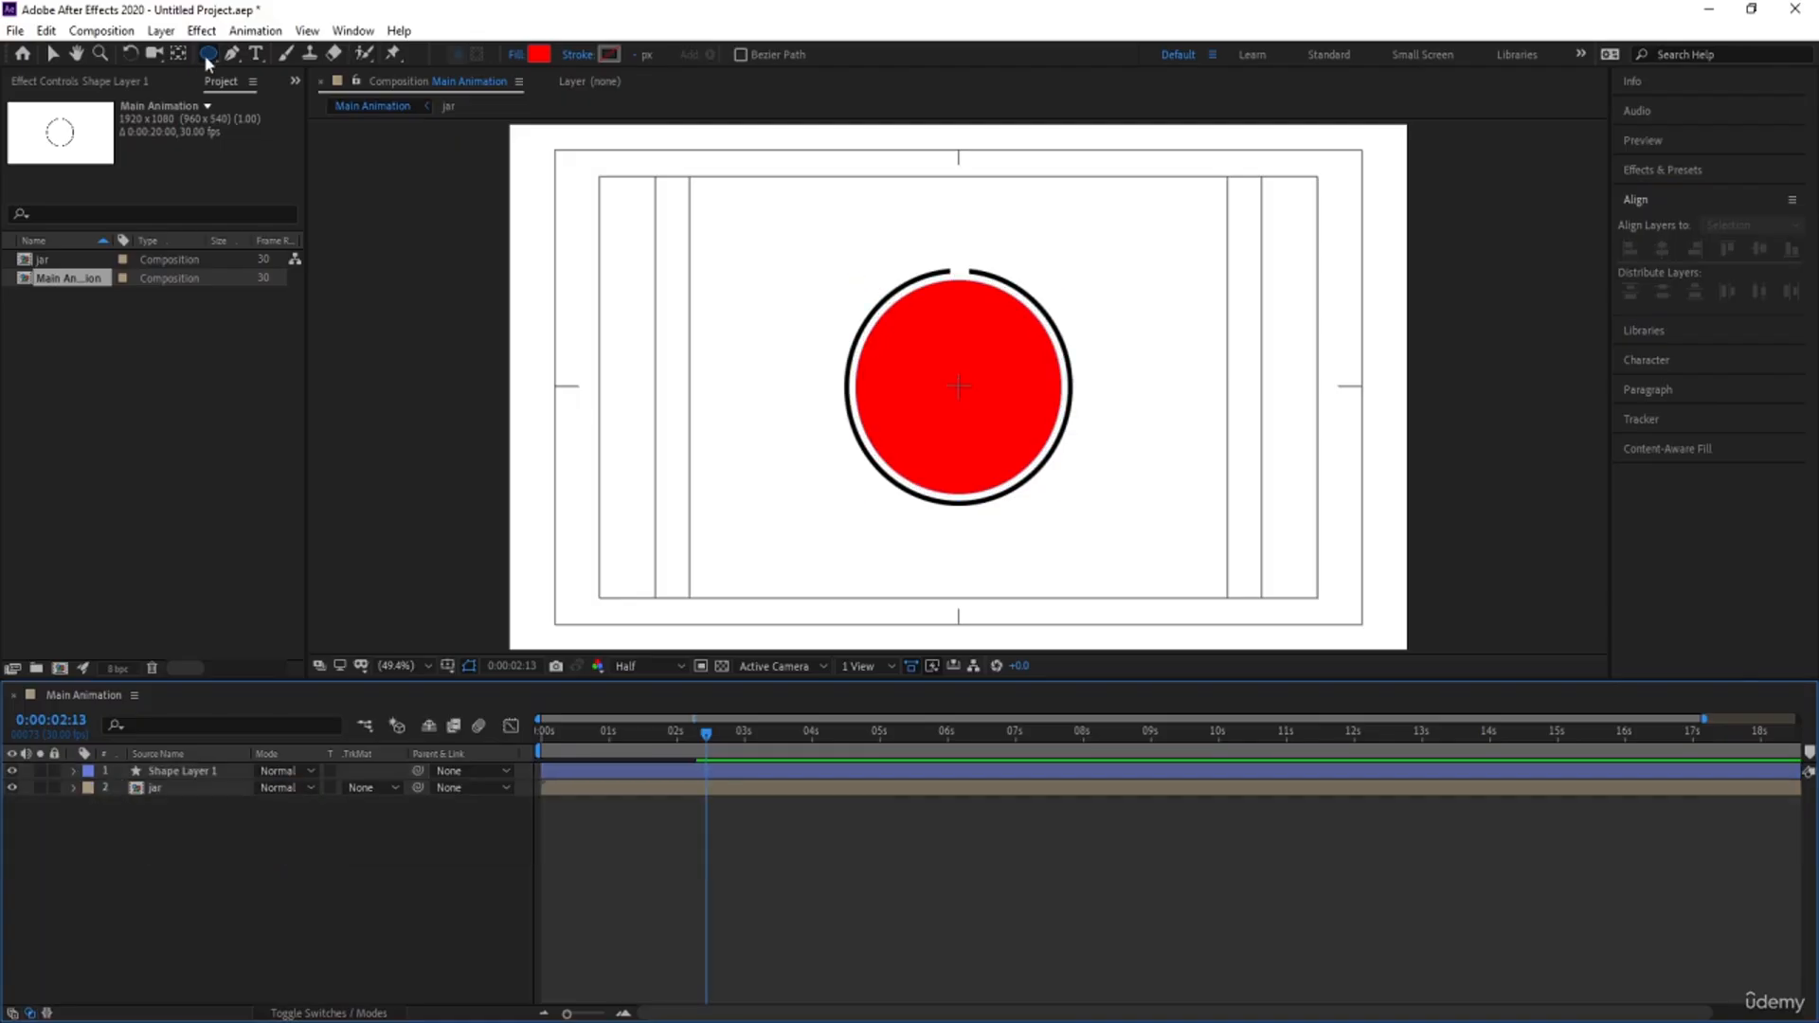
Draw a large filled rectangle much wider than the jar on a new shape layer and centre it in the composition
drag(207, 51, 284, 58)
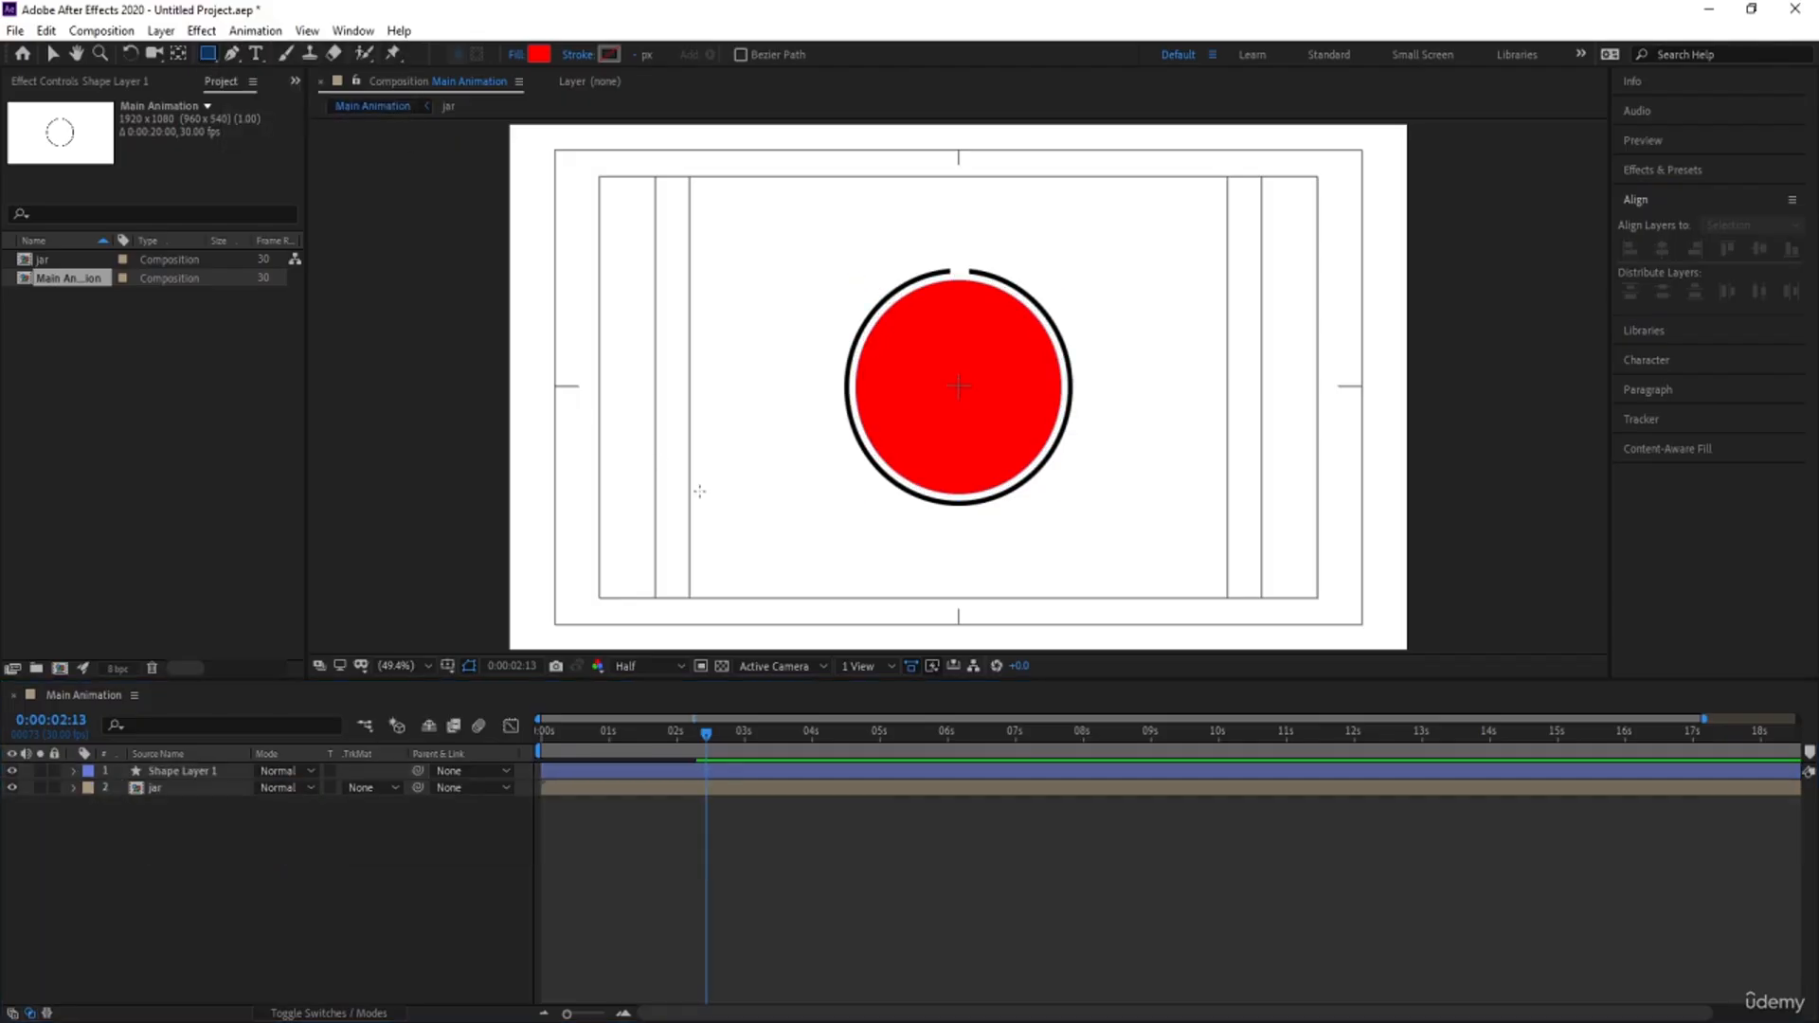
mouse_move(642, 308)
mouse_down()
mouse_move(1242, 602)
mouse_move(1284, 654)
mouse_move(1317, 653)
mouse_up()
click(316, 896)
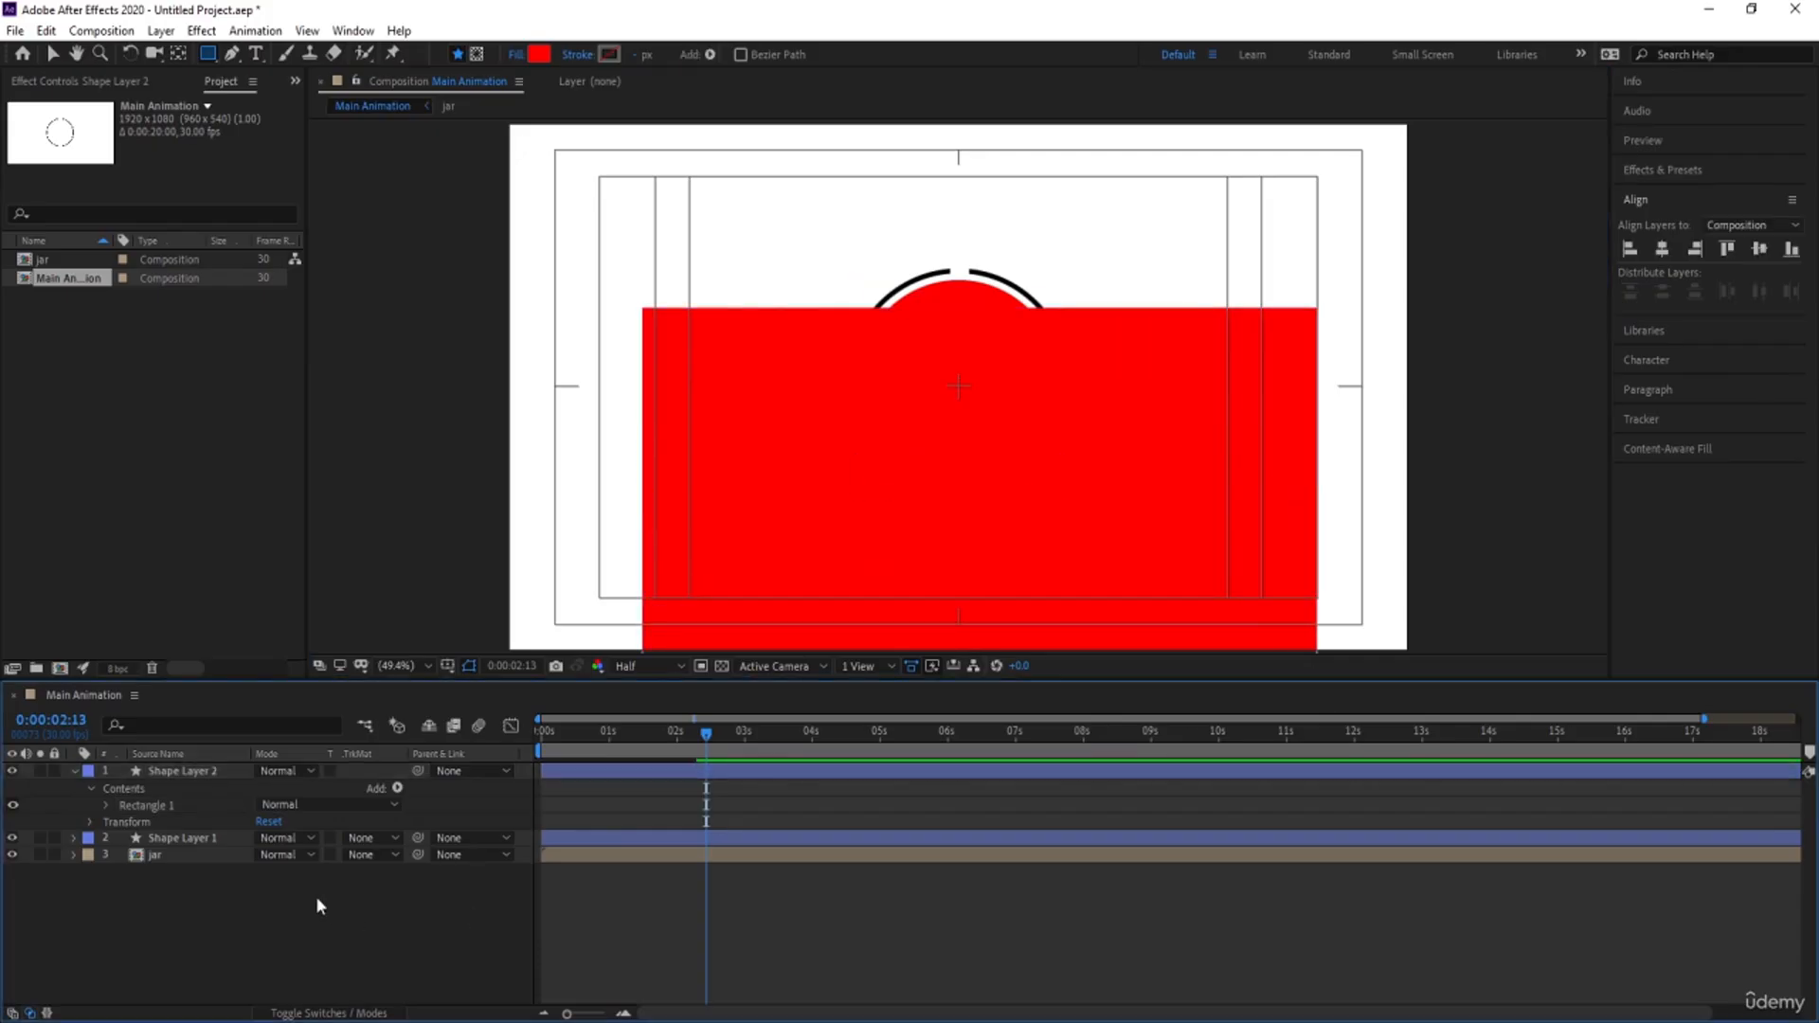
click(176, 772)
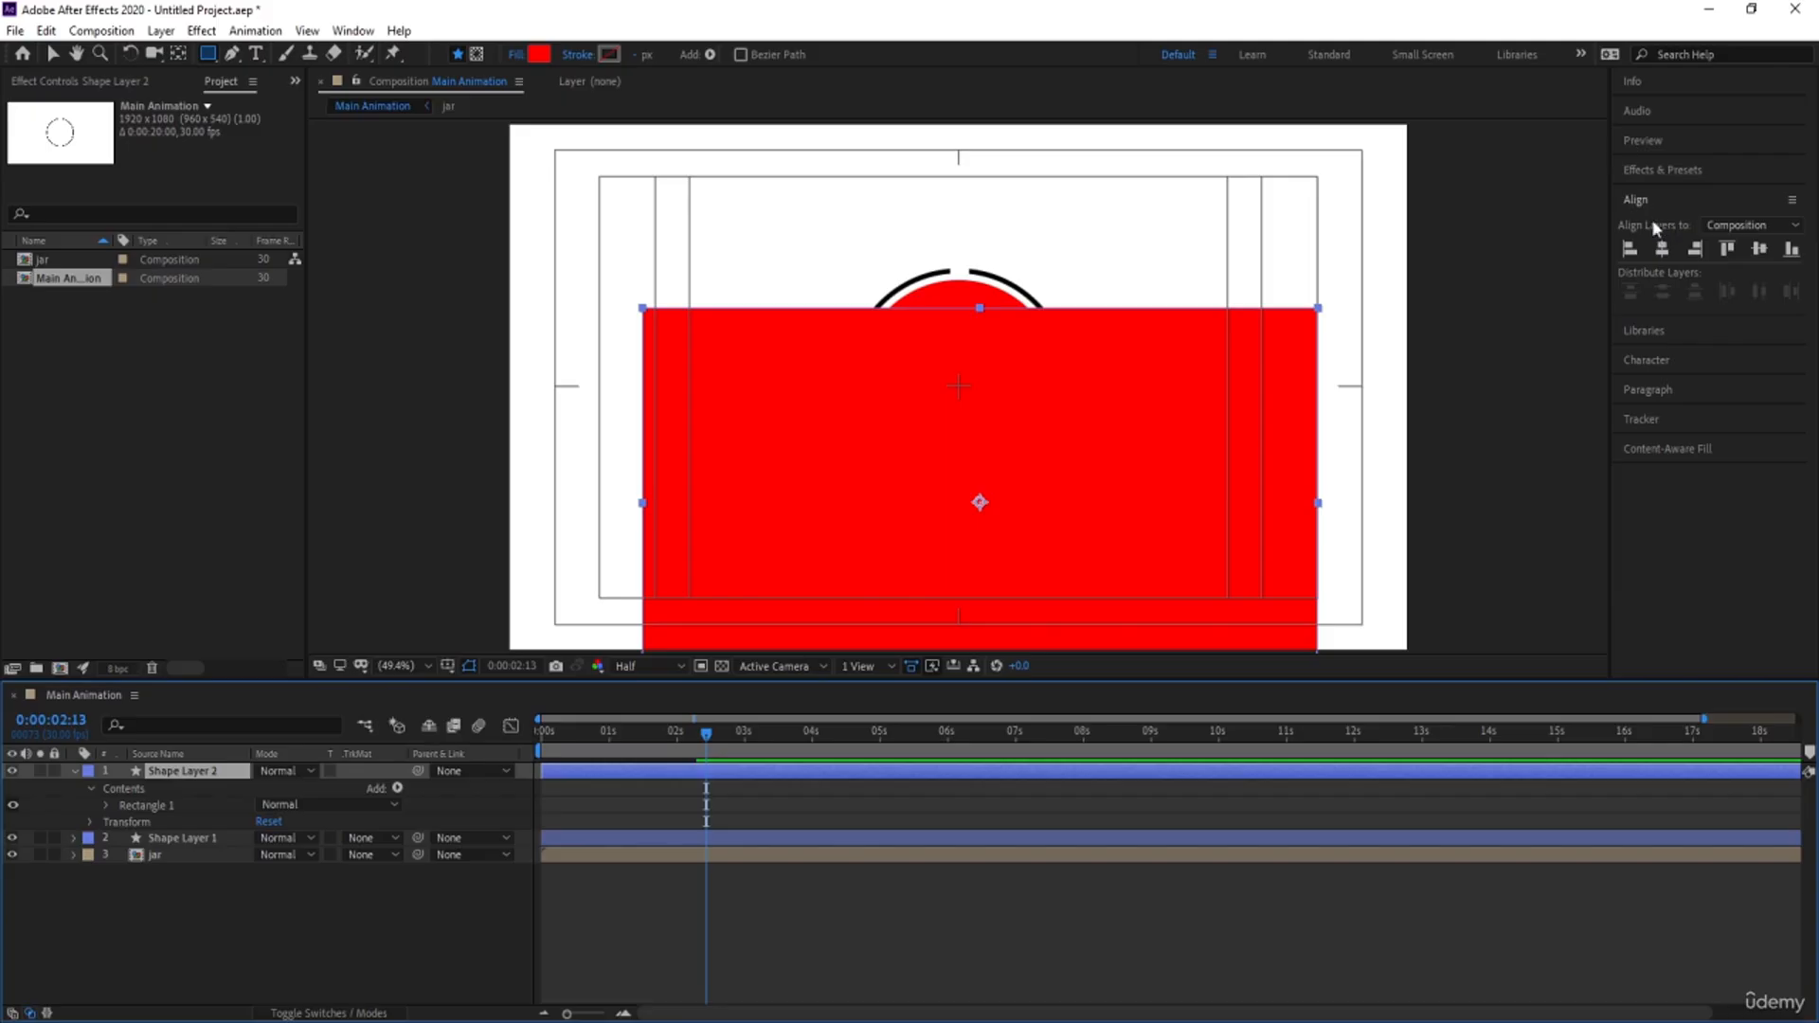
click(1663, 252)
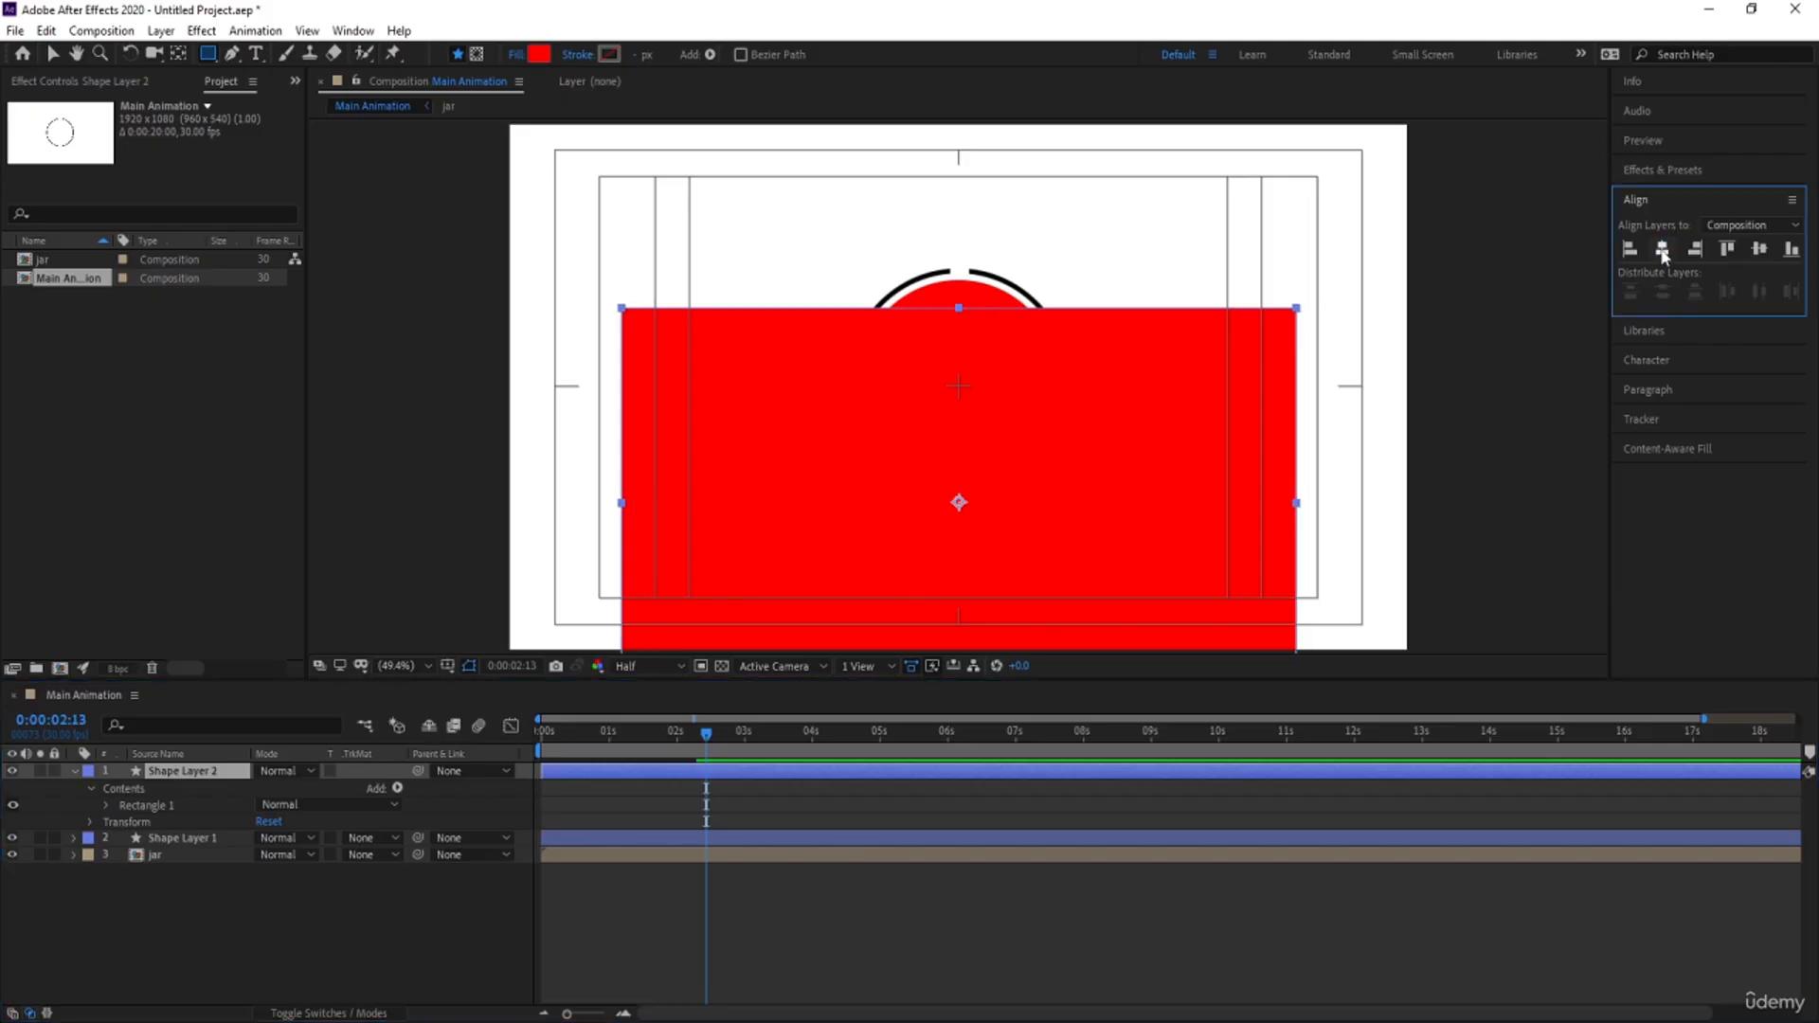
click(1759, 251)
Solo the rectangle layer and change its fill colour to black
click(39, 771)
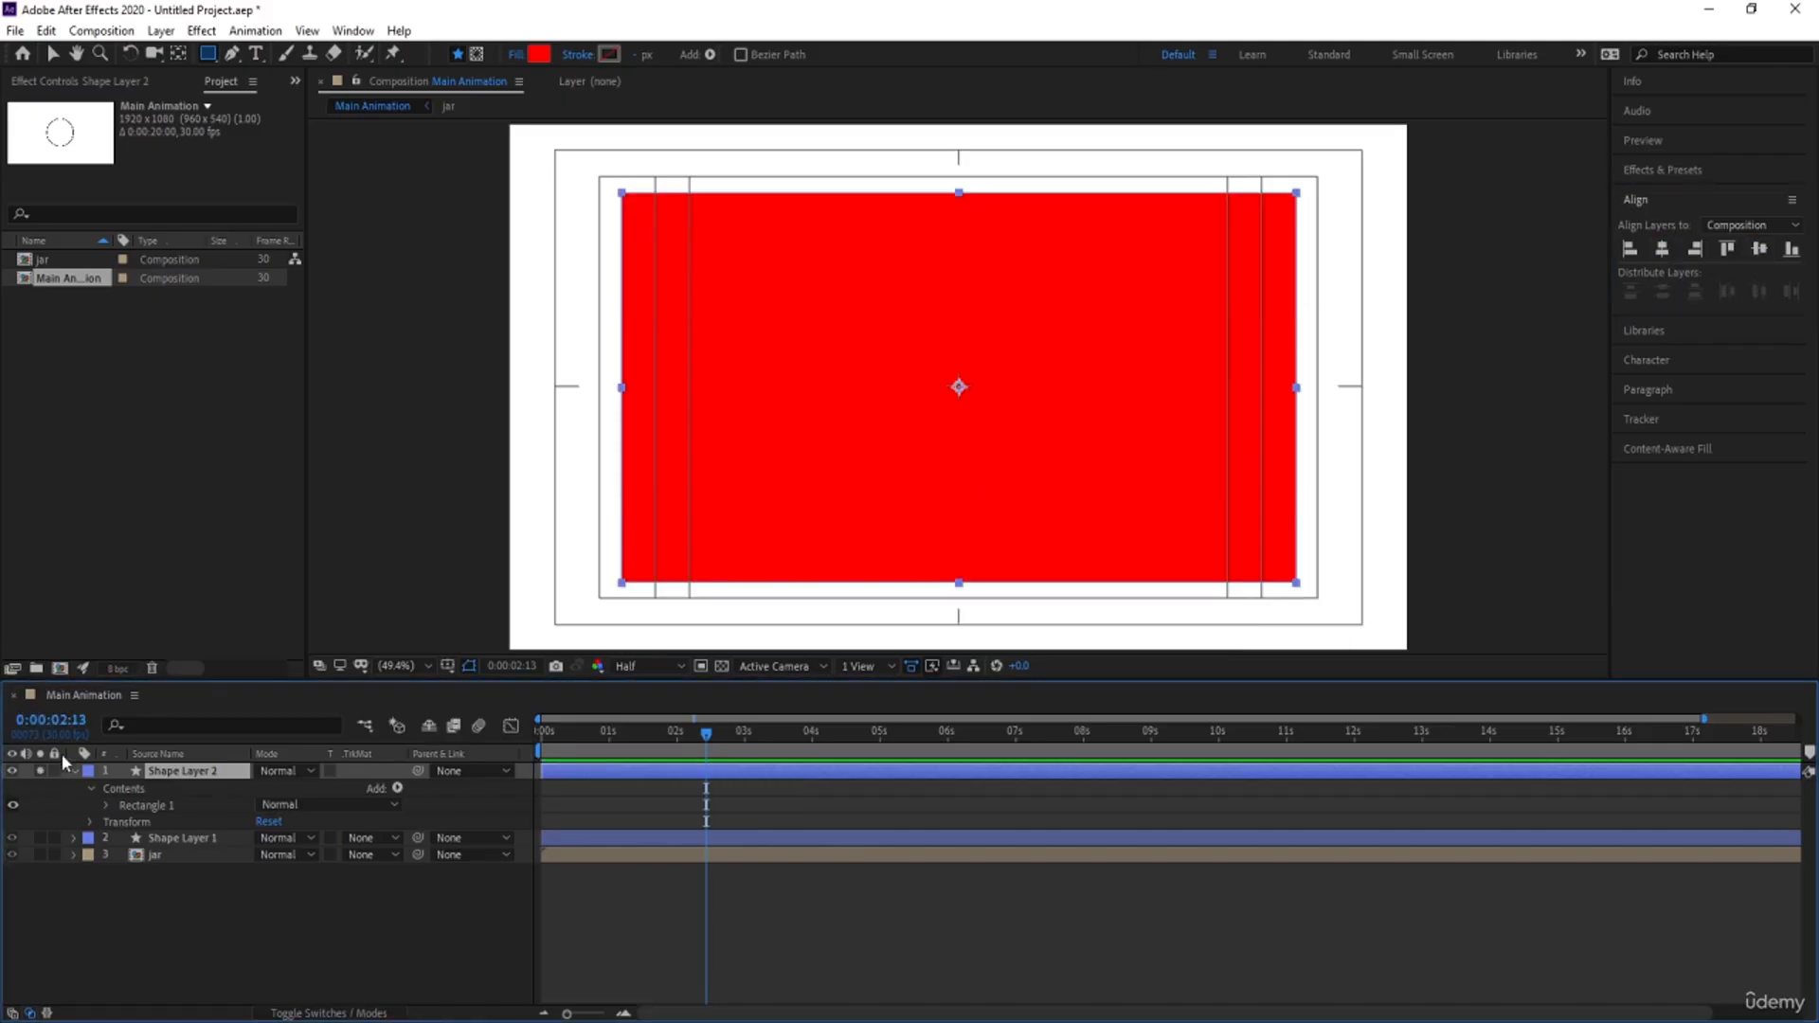
click(534, 54)
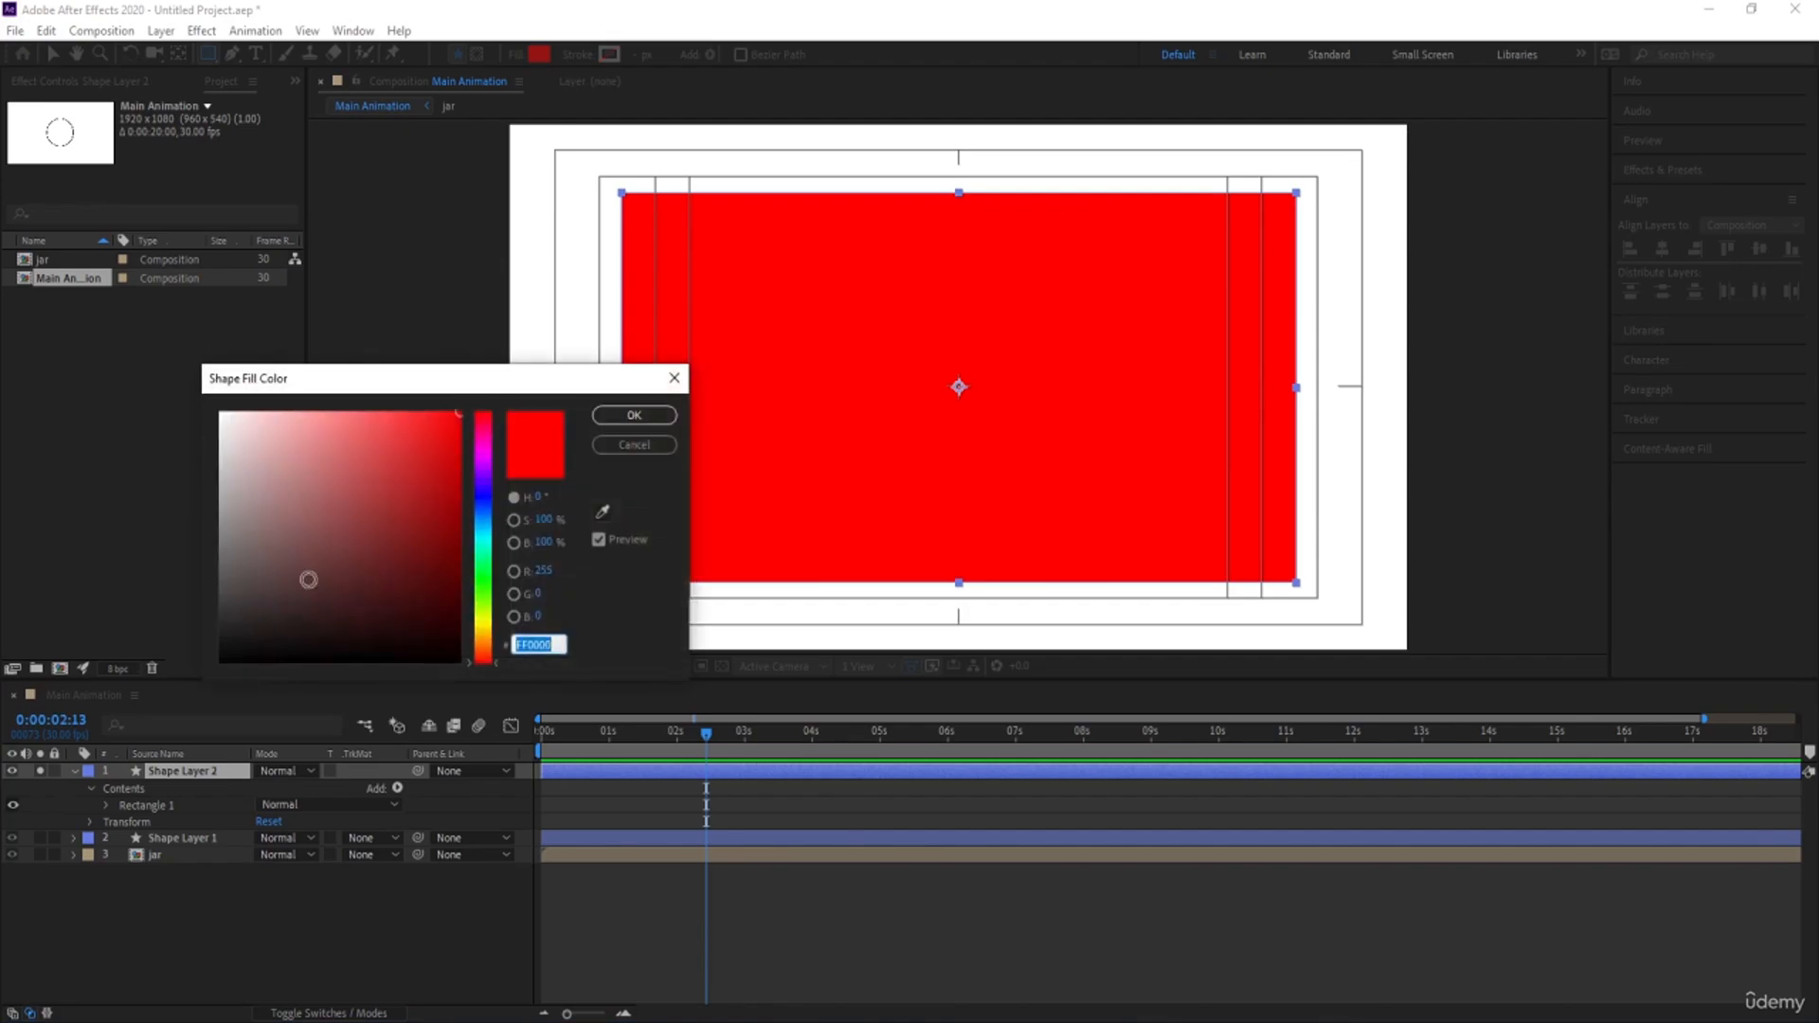
drag(312, 578, 210, 700)
click(629, 418)
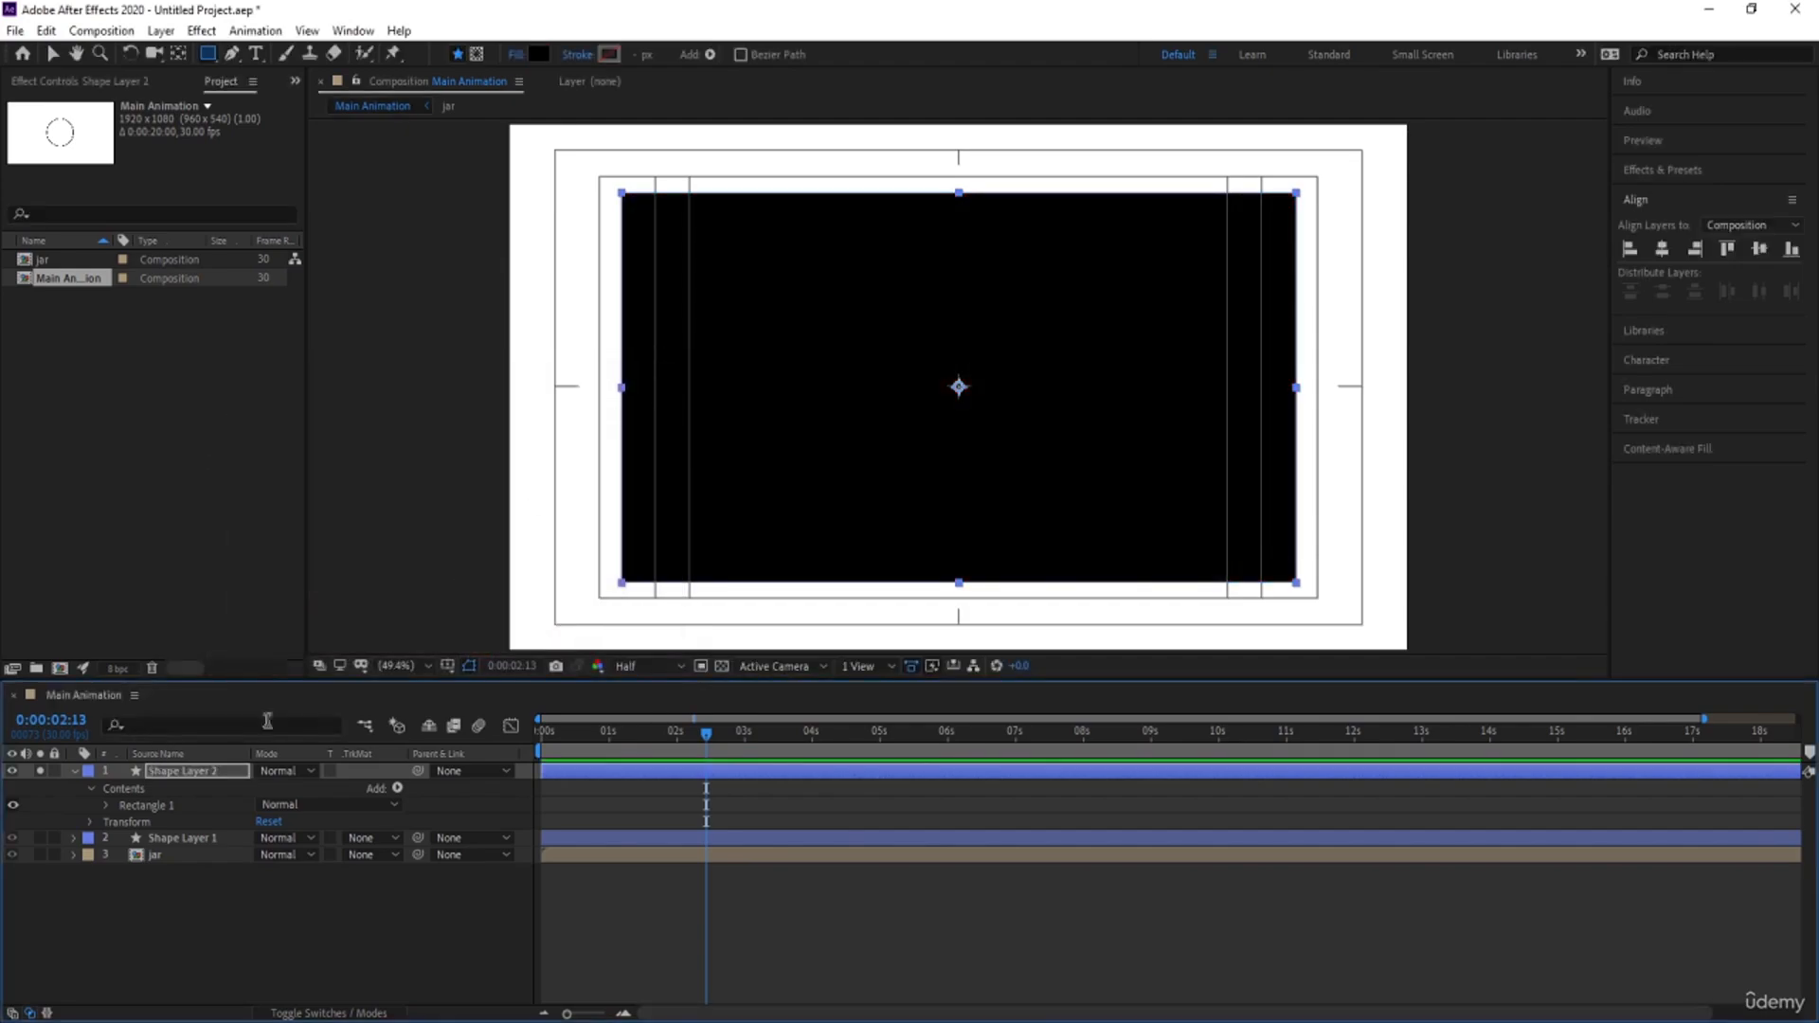
Find the Wave Warp effect and apply it to the black rectangle layer
click(197, 771)
click(1668, 172)
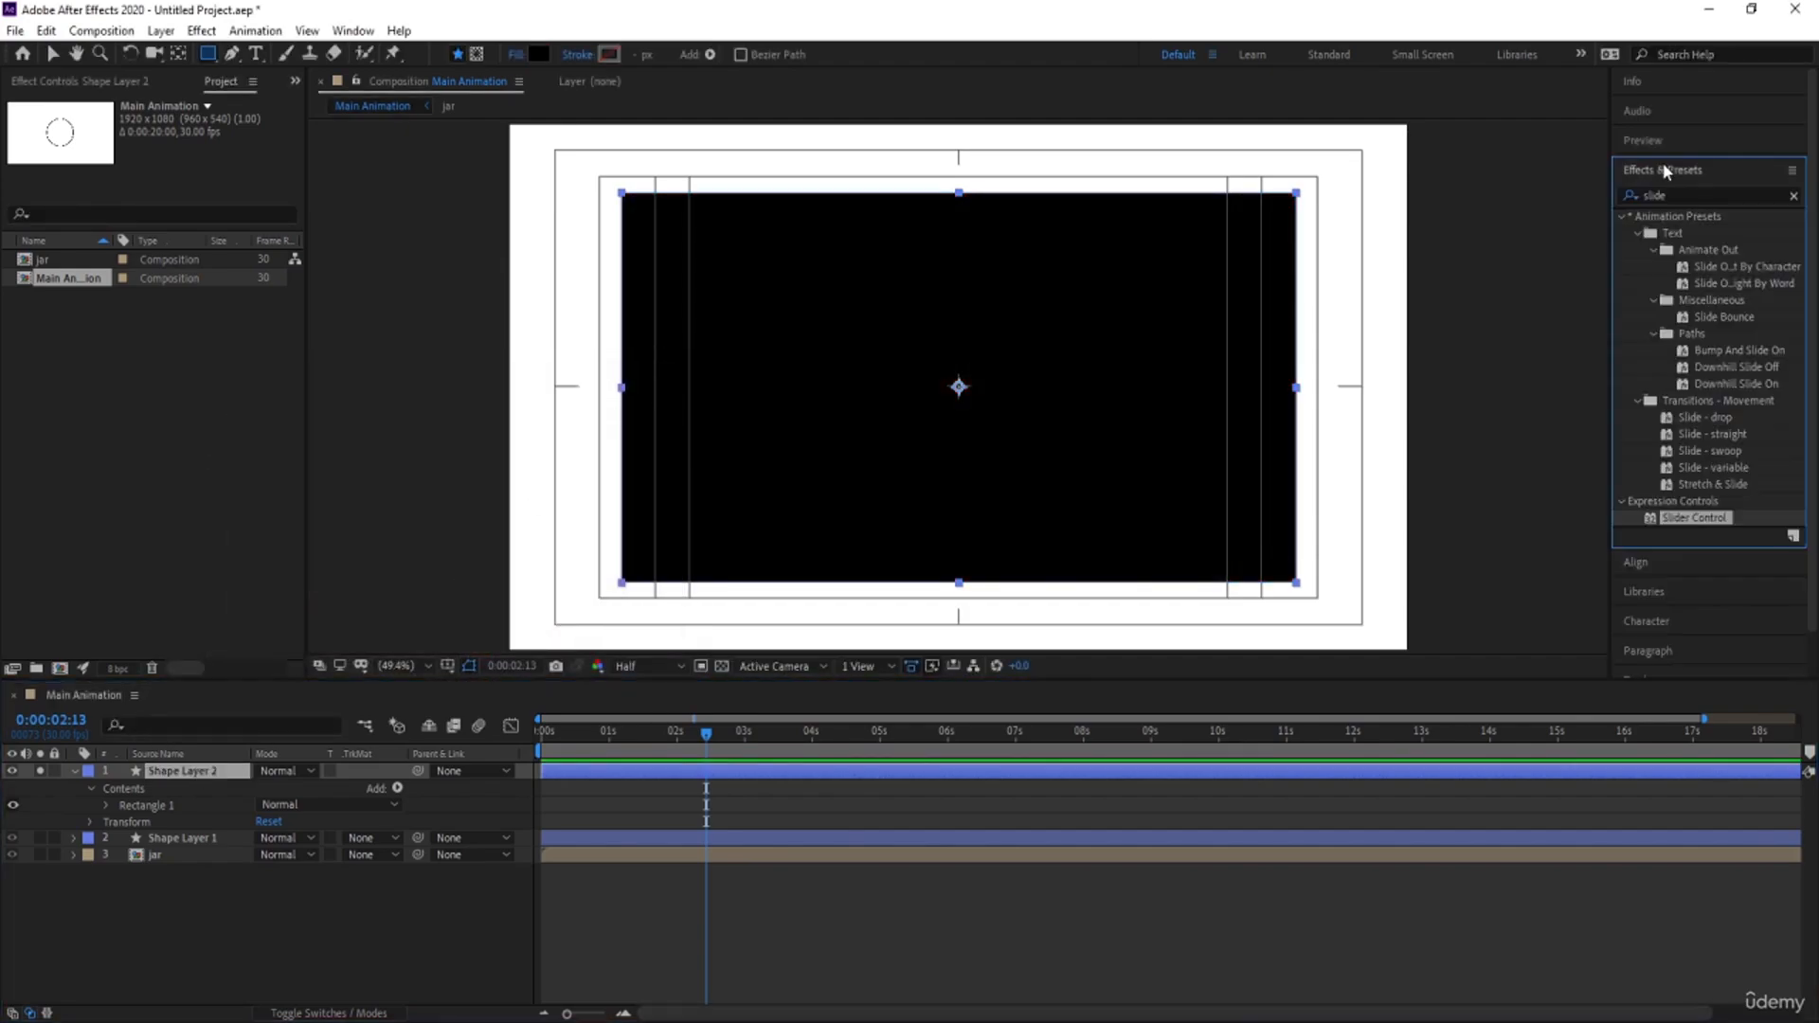
click(1682, 194)
text(wave)
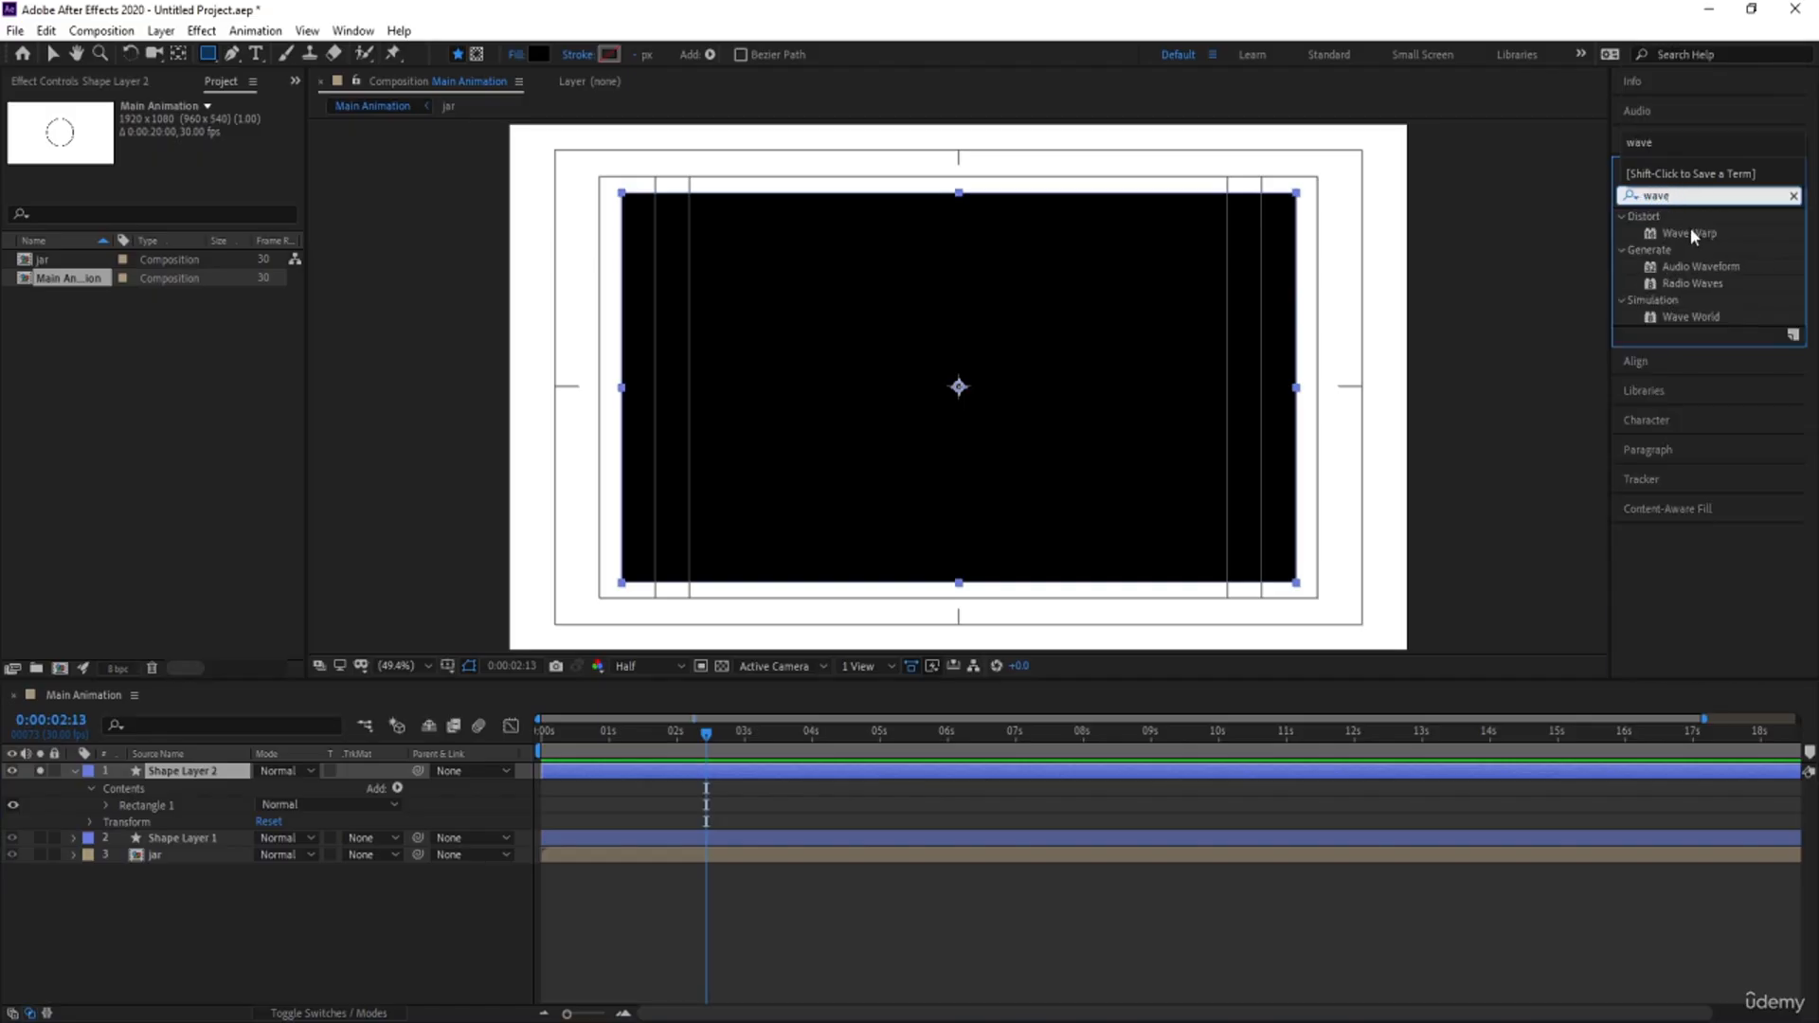
double_click(1694, 234)
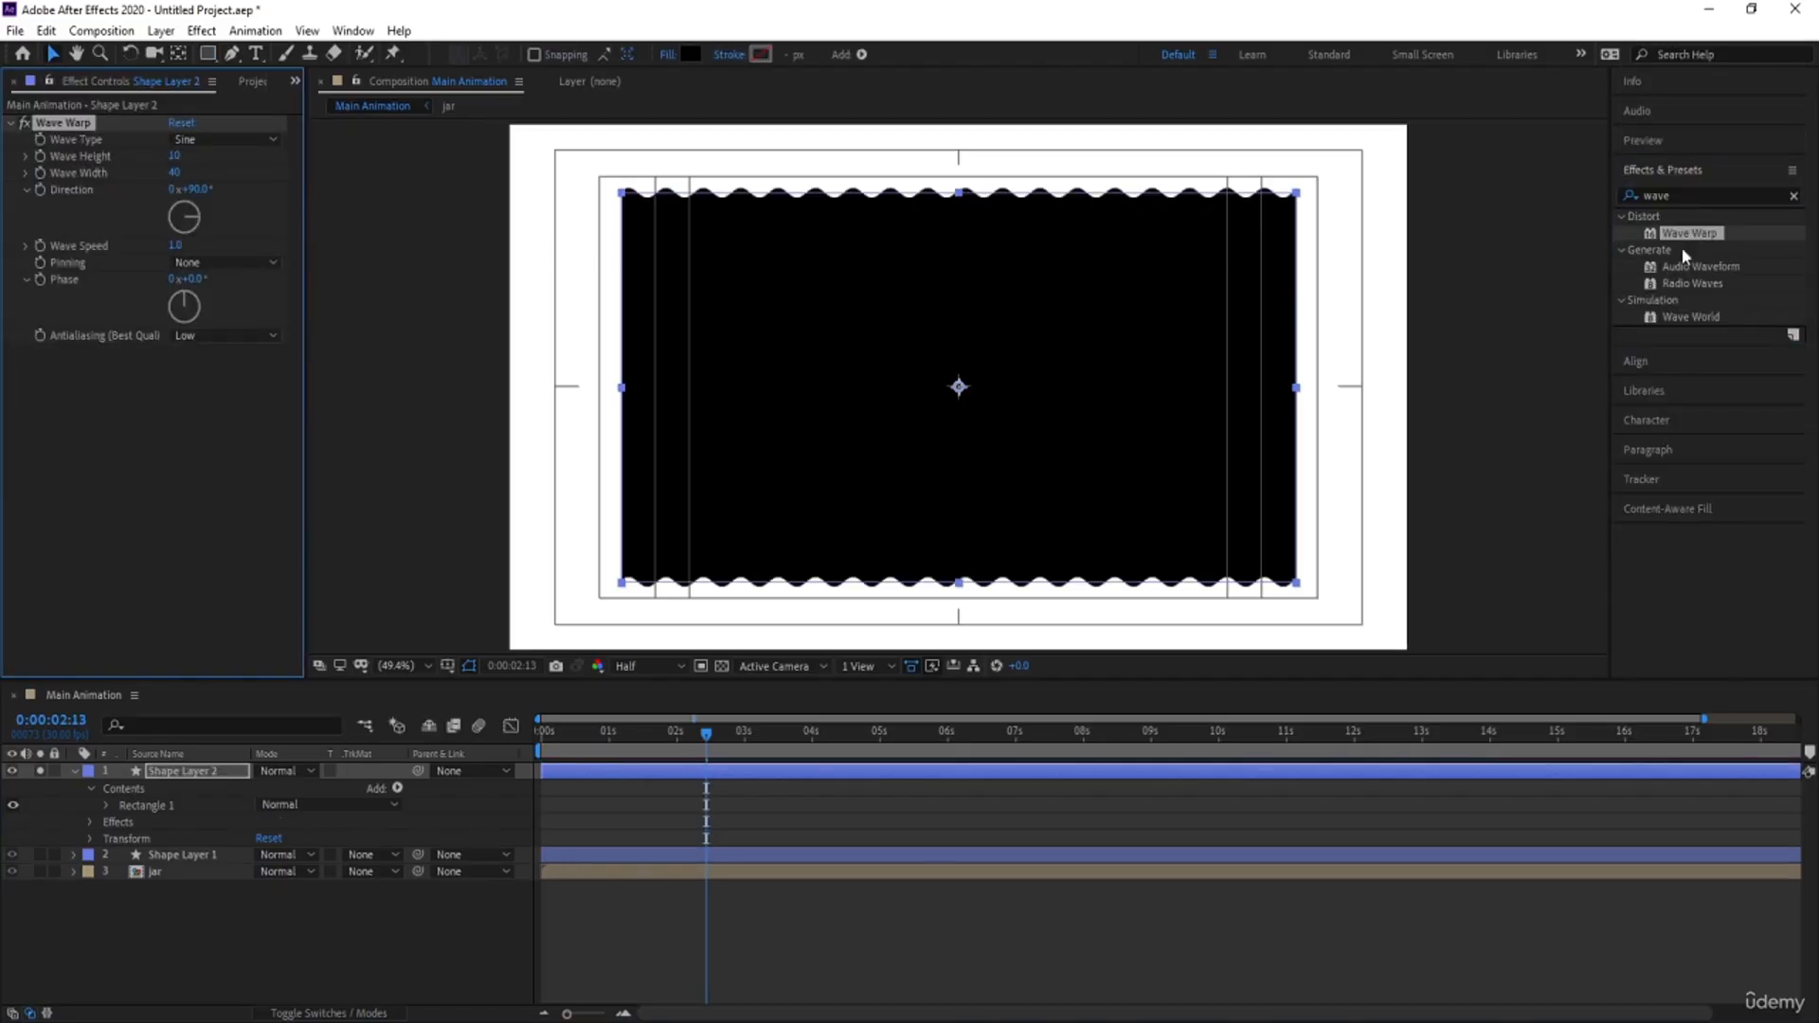
Set the Wave Warp height to 21 and width to 158, previewing the wave motion while adjusting
drag(176, 173, 1217, 189)
key(space)
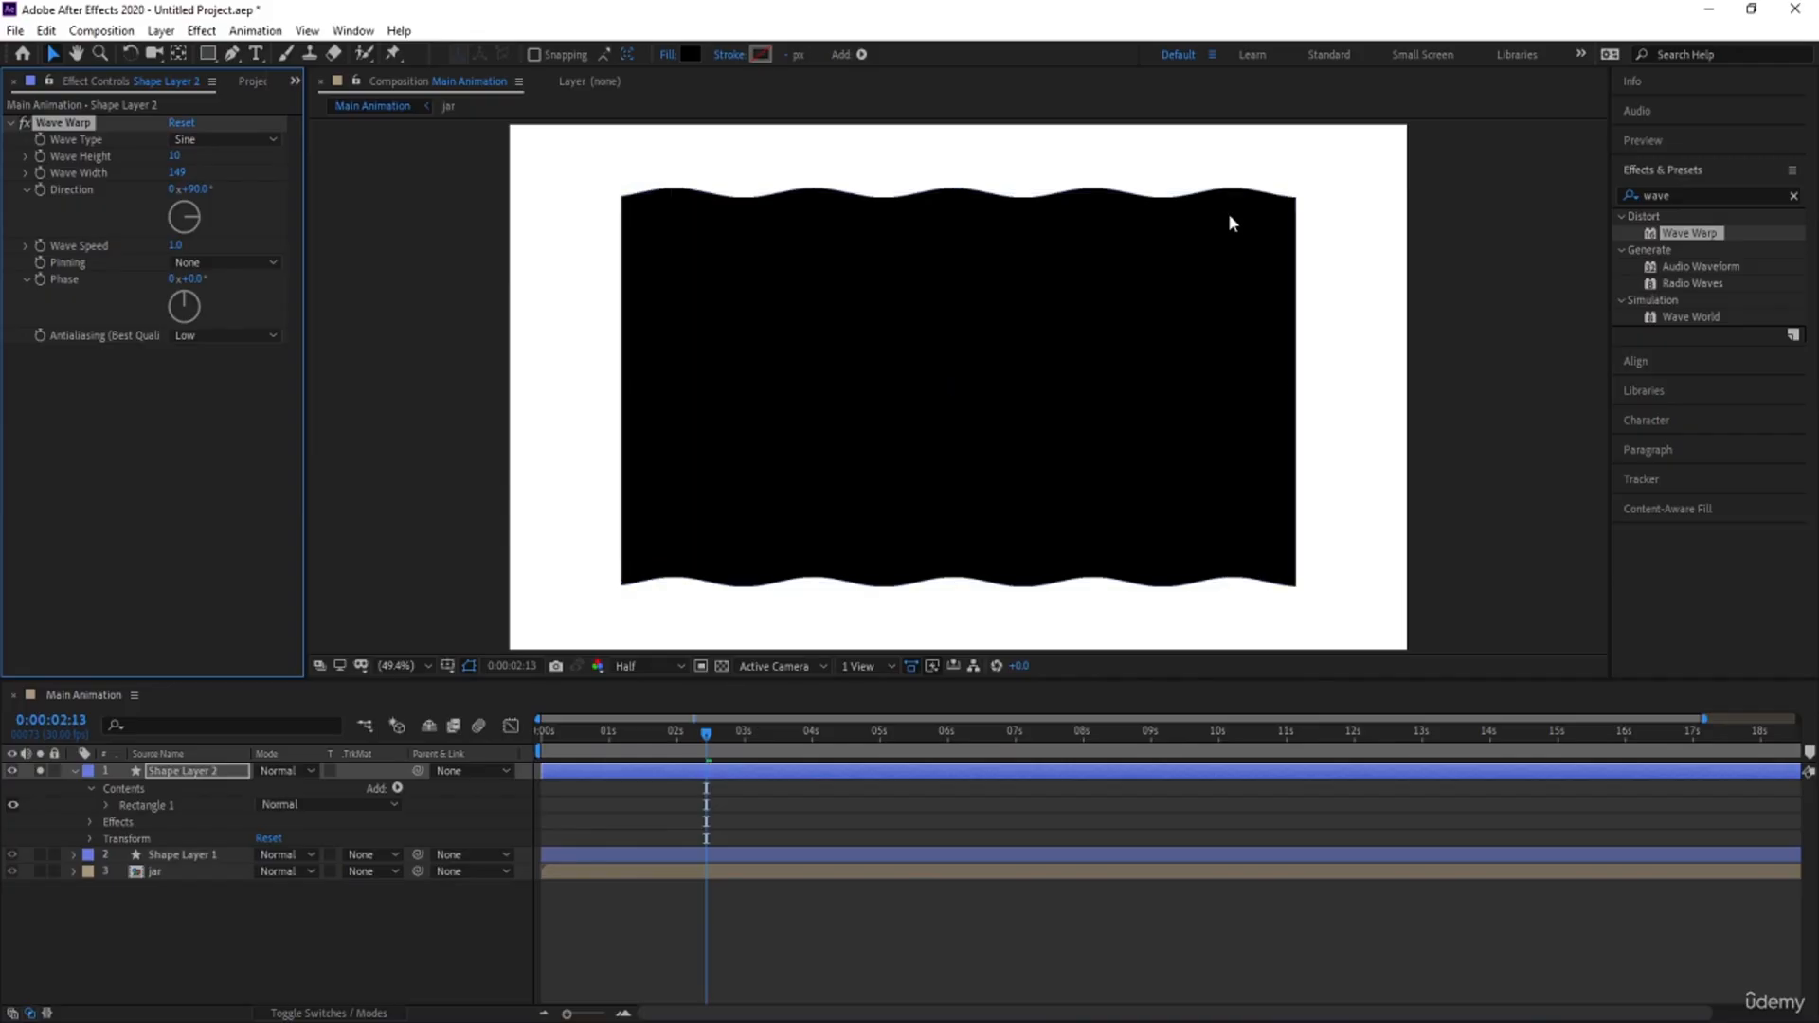
key(space)
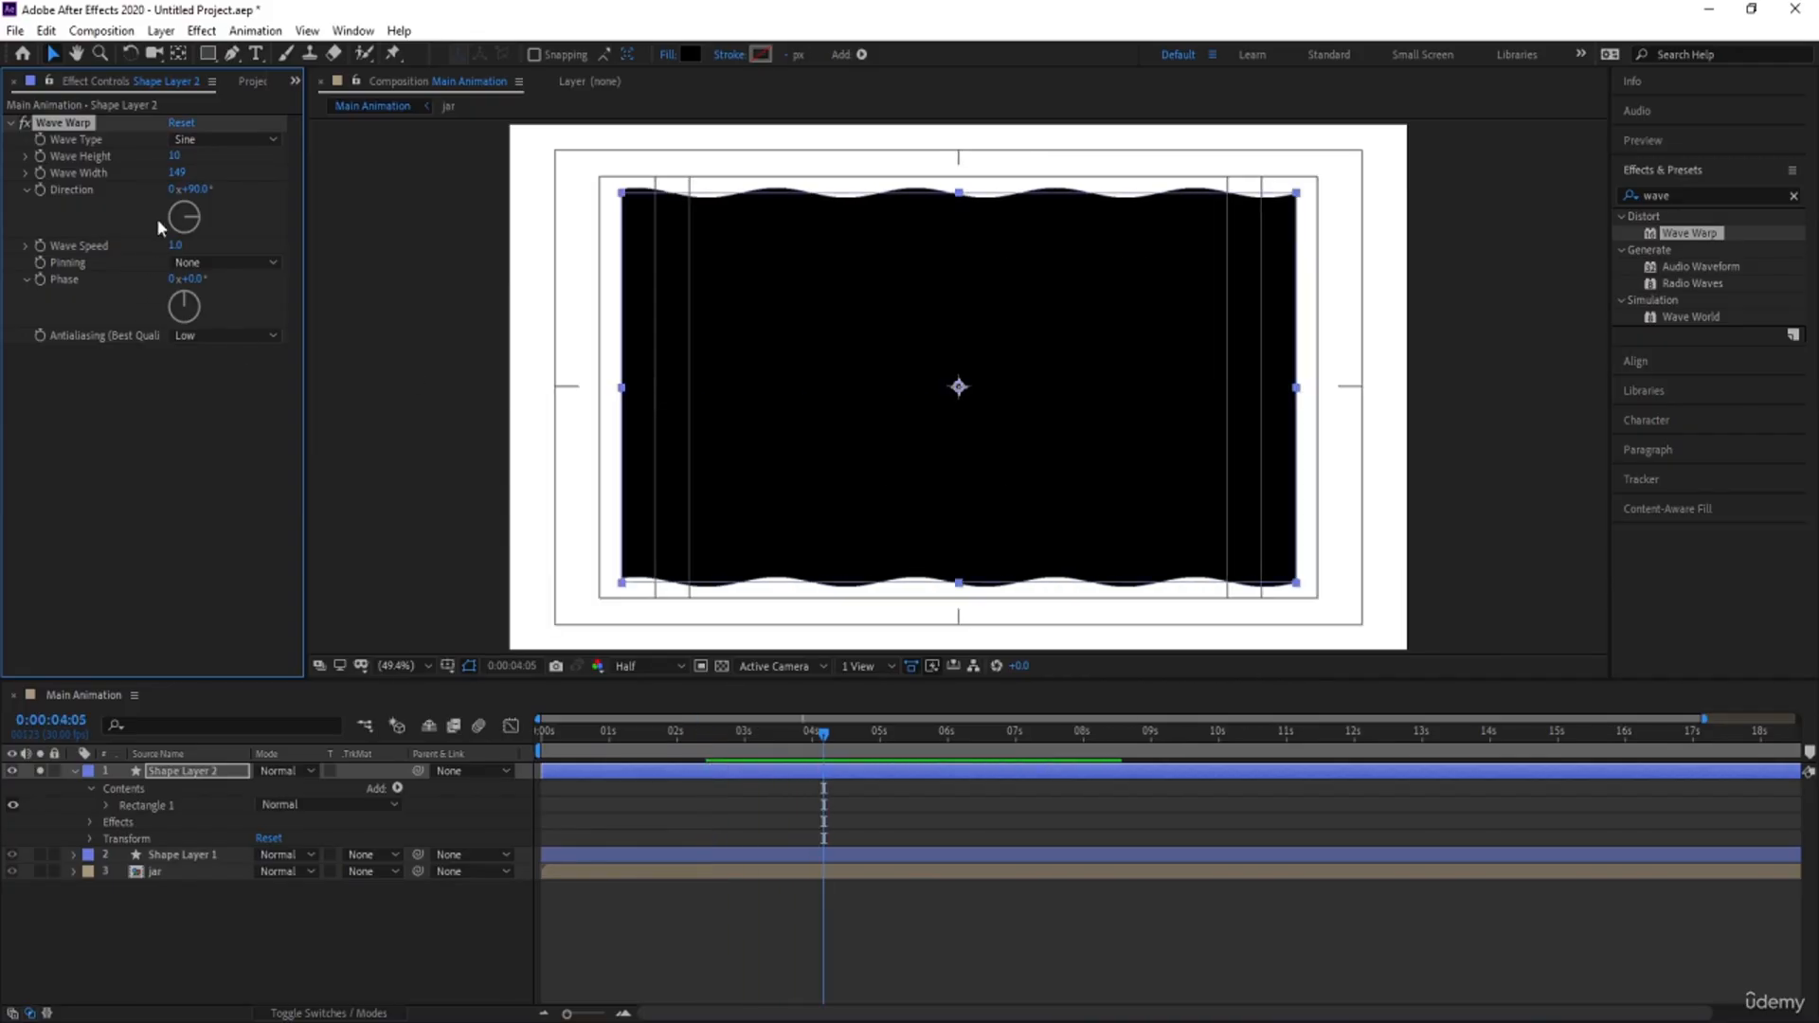
drag(176, 152, 183, 152)
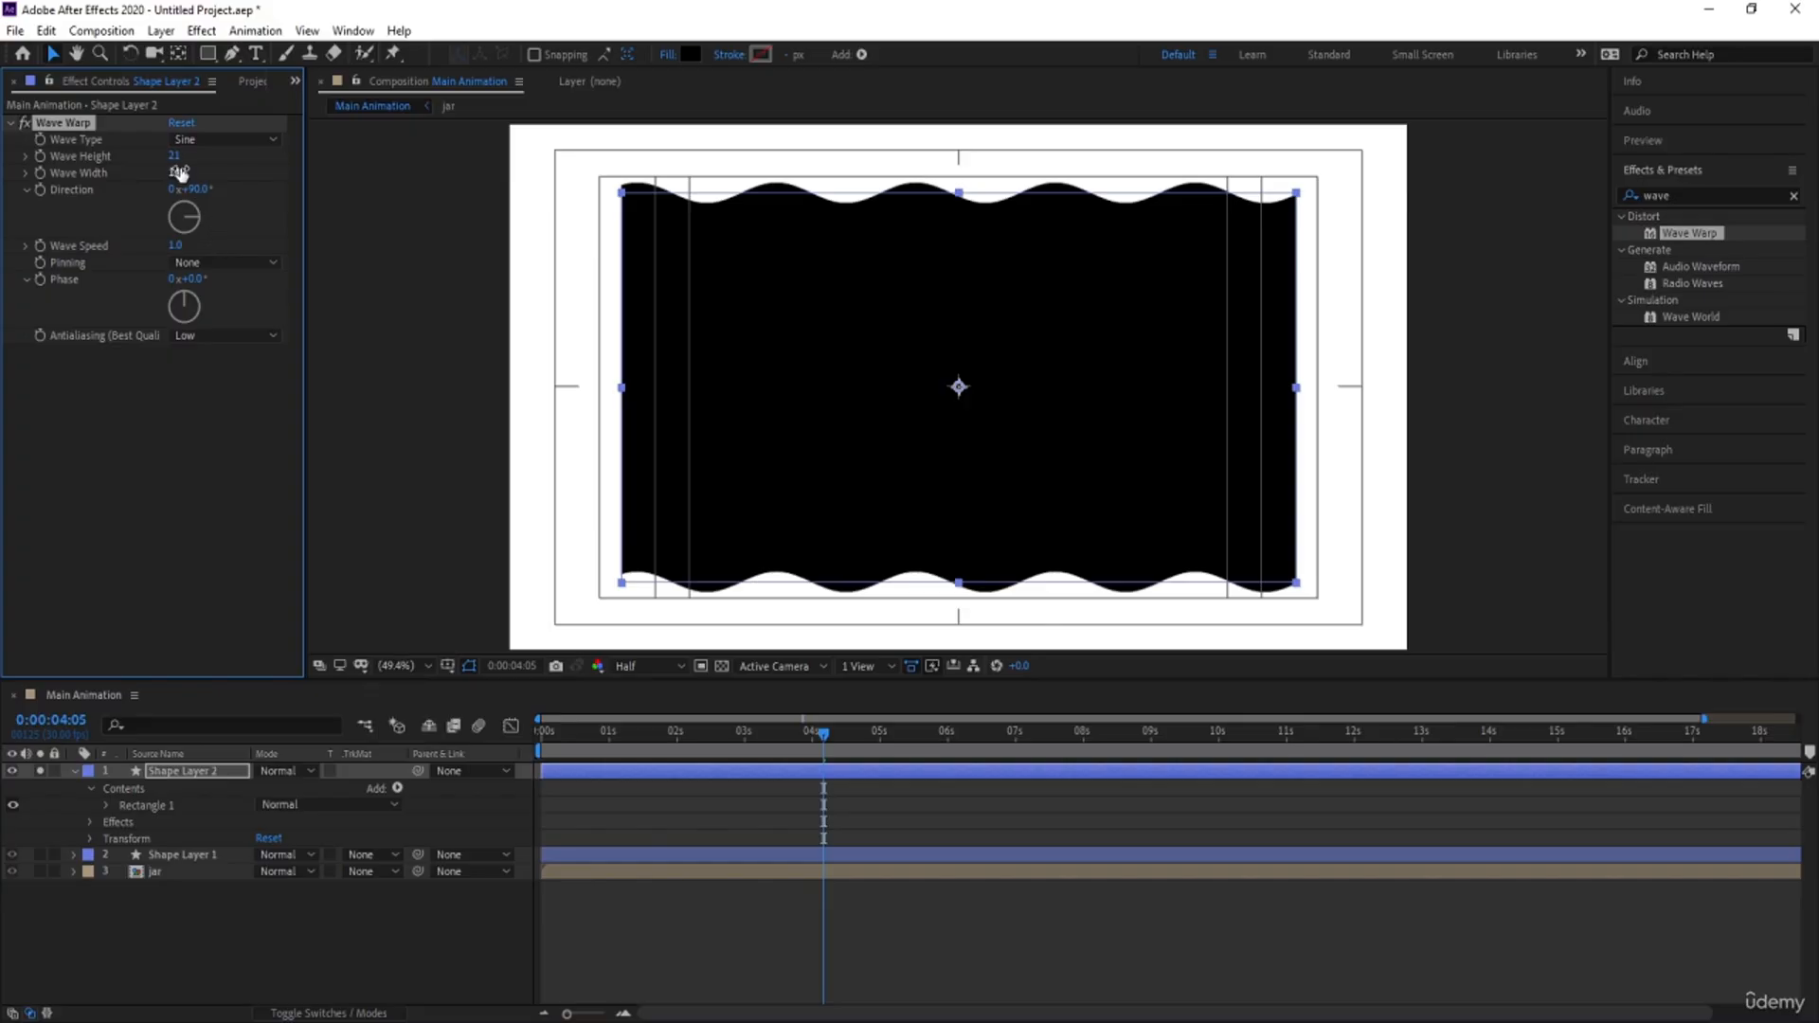
drag(180, 173, 267, 171)
Find the Turbulent Displace effect and add it to the black rectangle layer
click(1728, 194)
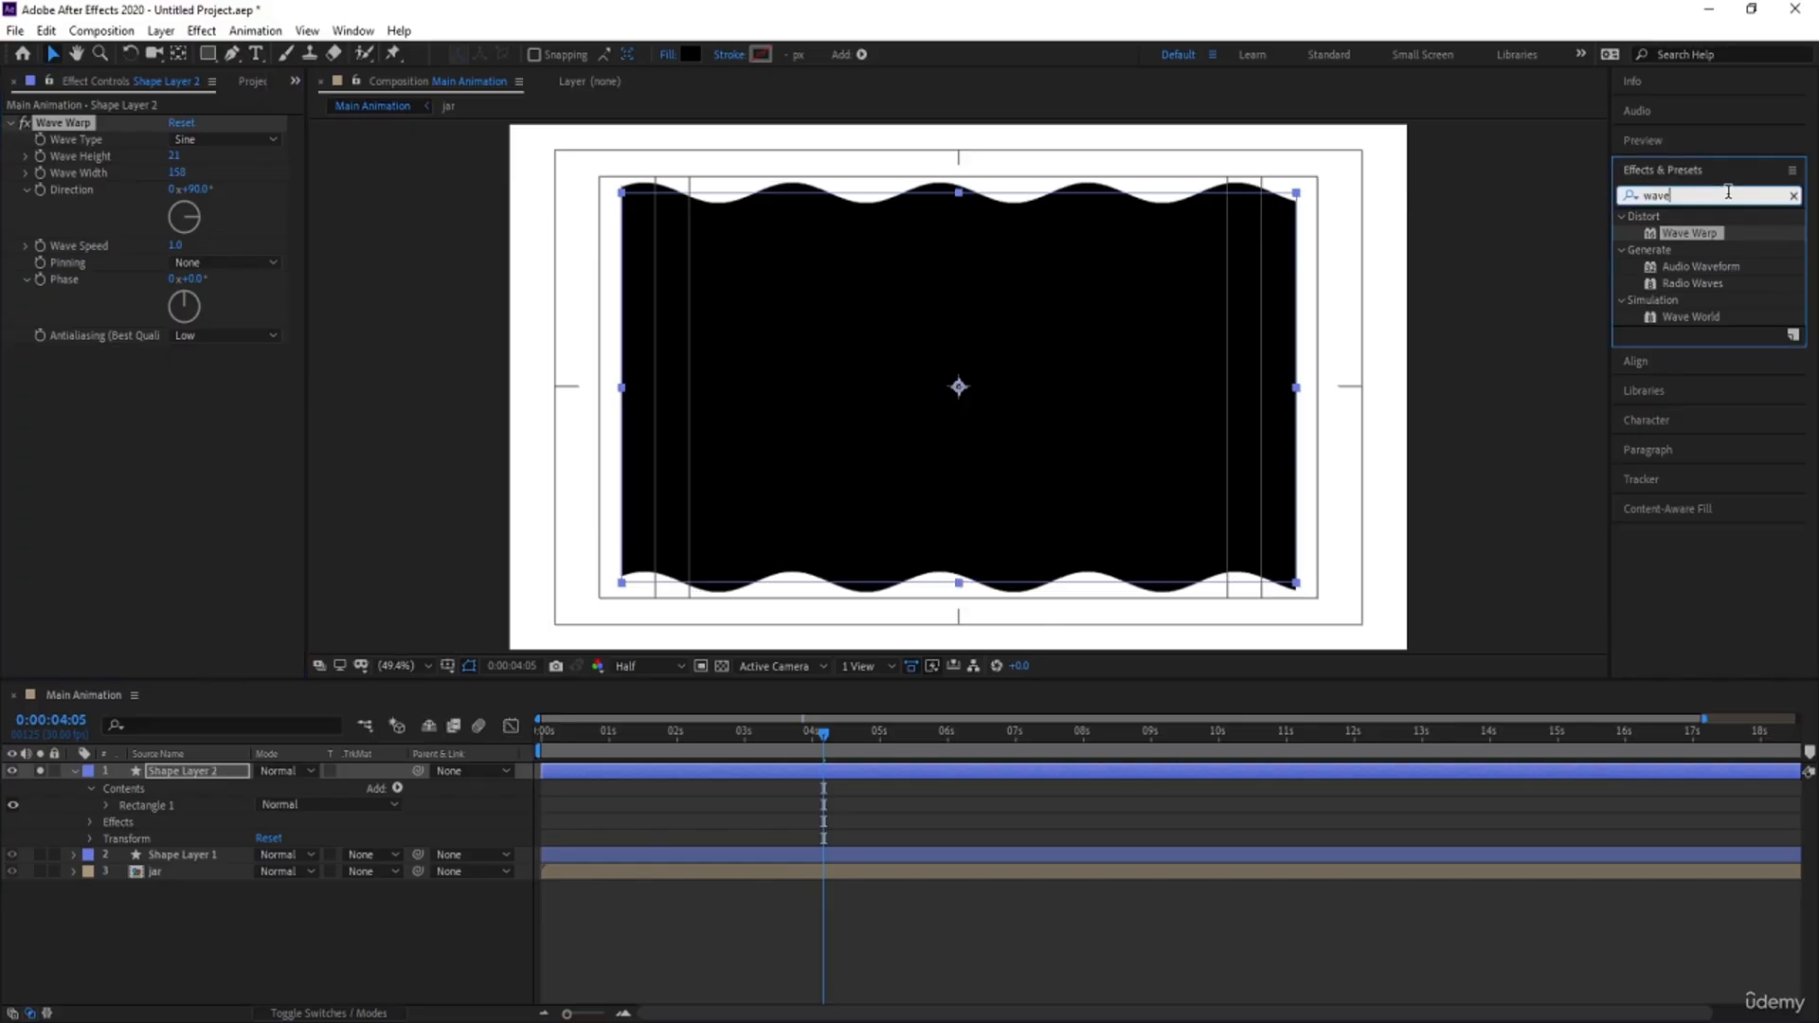
text(tur)
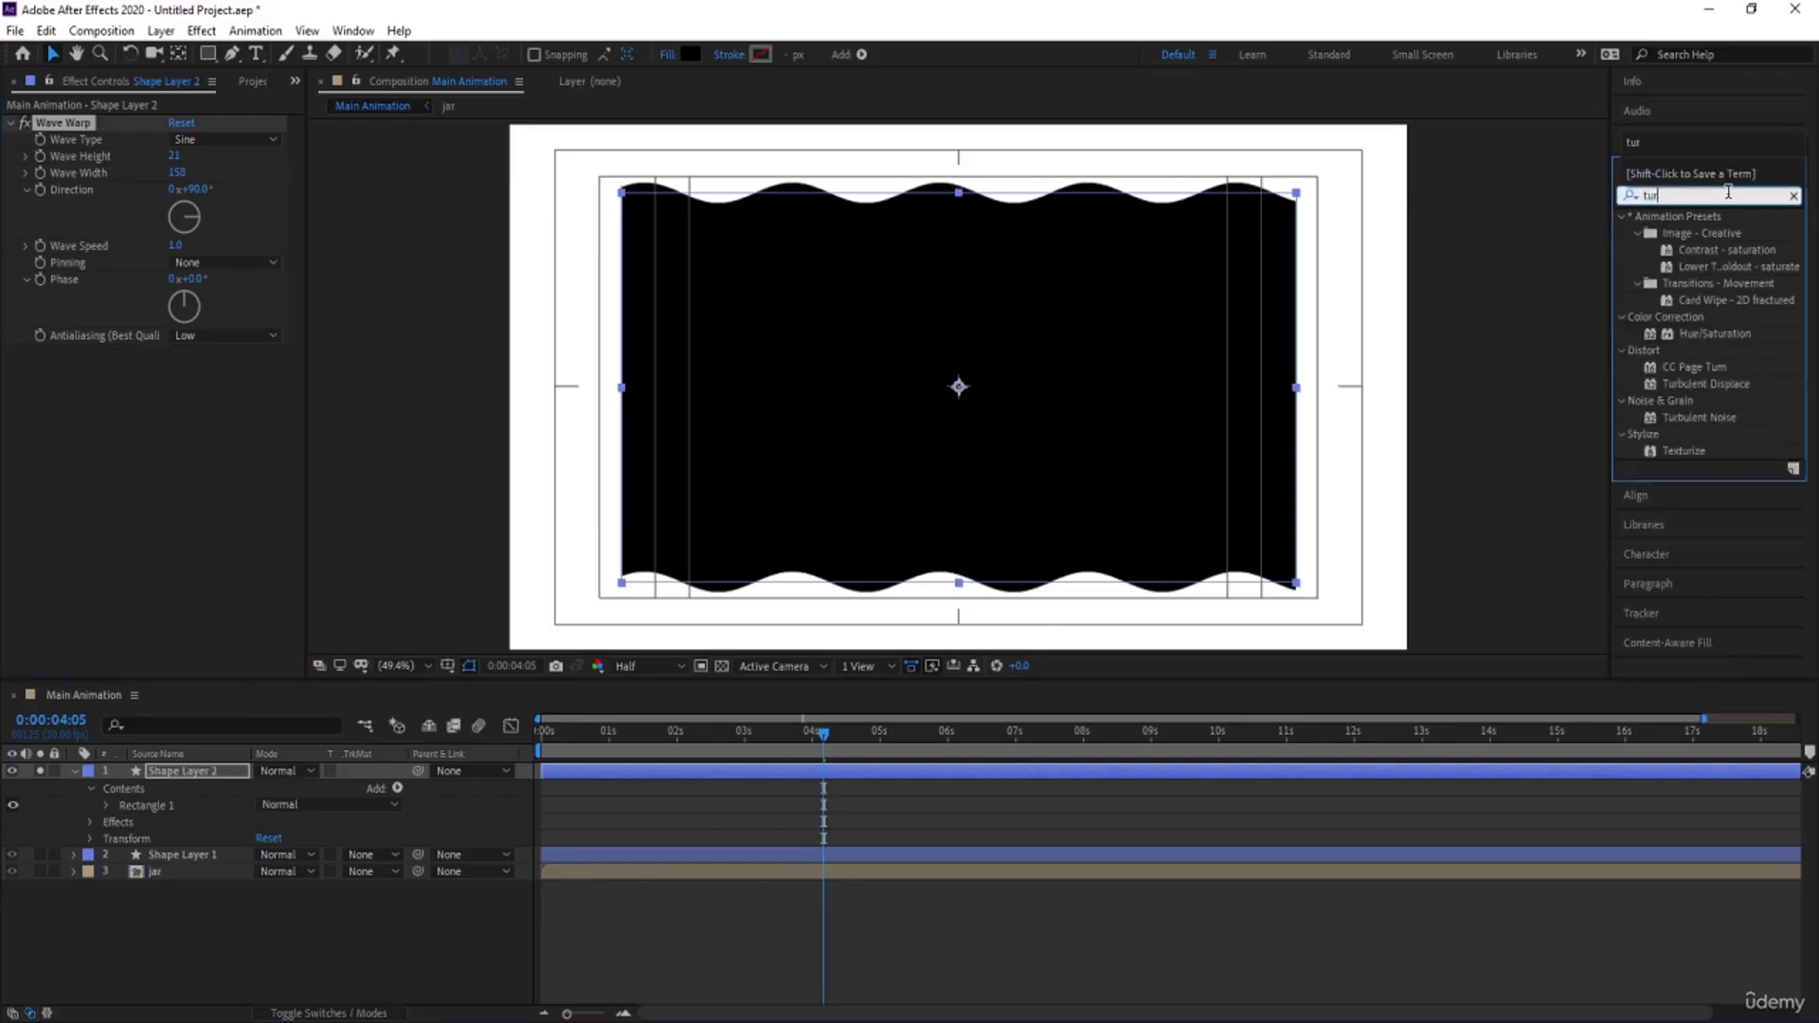
double_click(1708, 385)
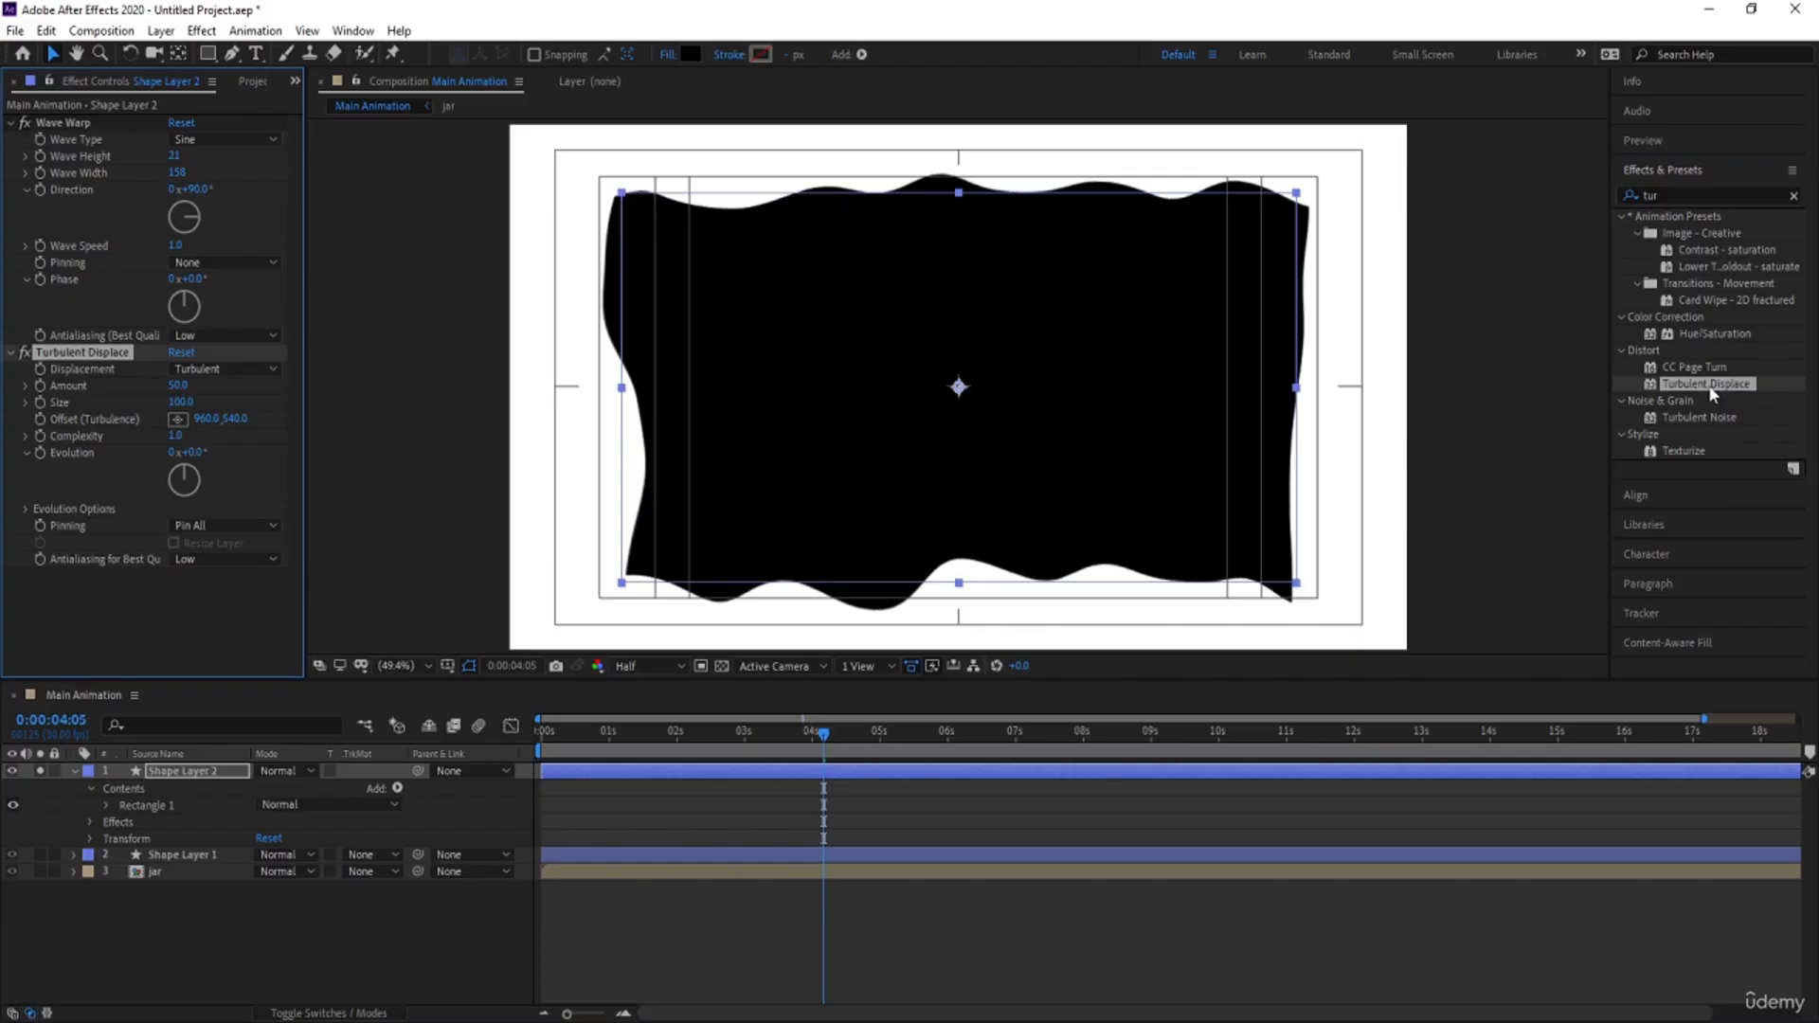
Drive Turbulent Displace's Evolution with the expression time*60 and preview the animation from the first frame
alt+click(39, 453)
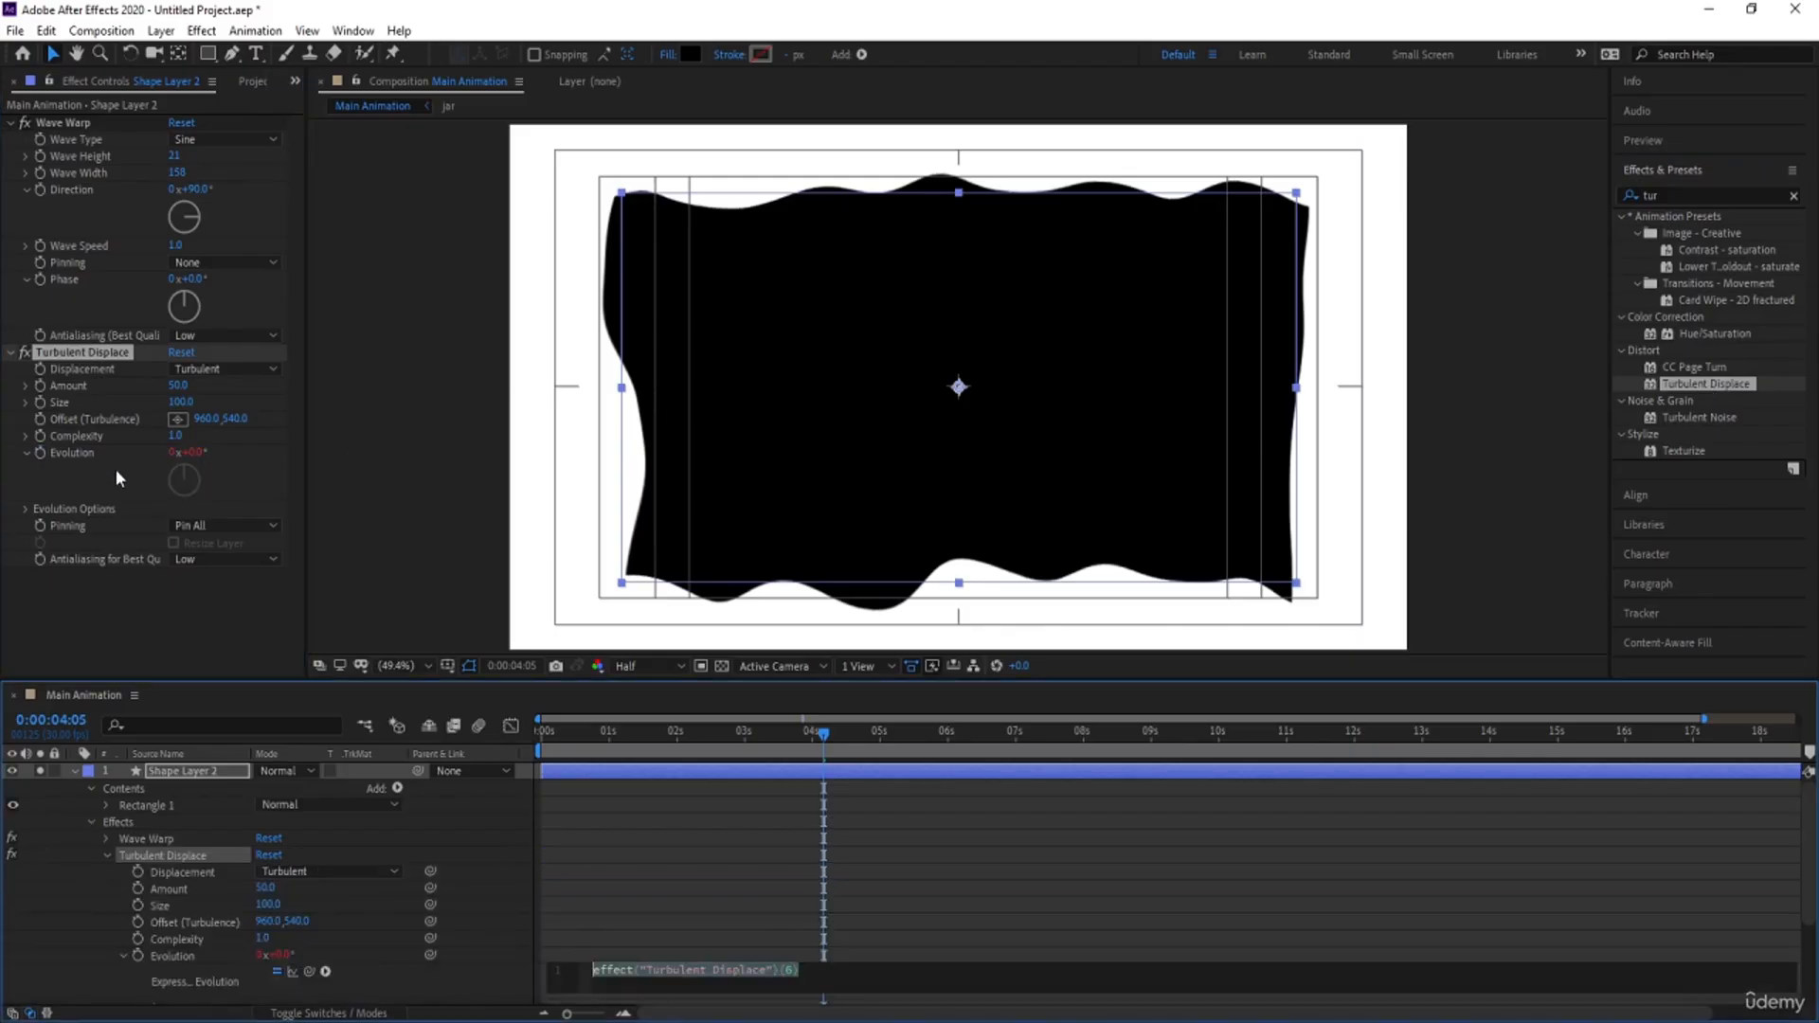
text(time)
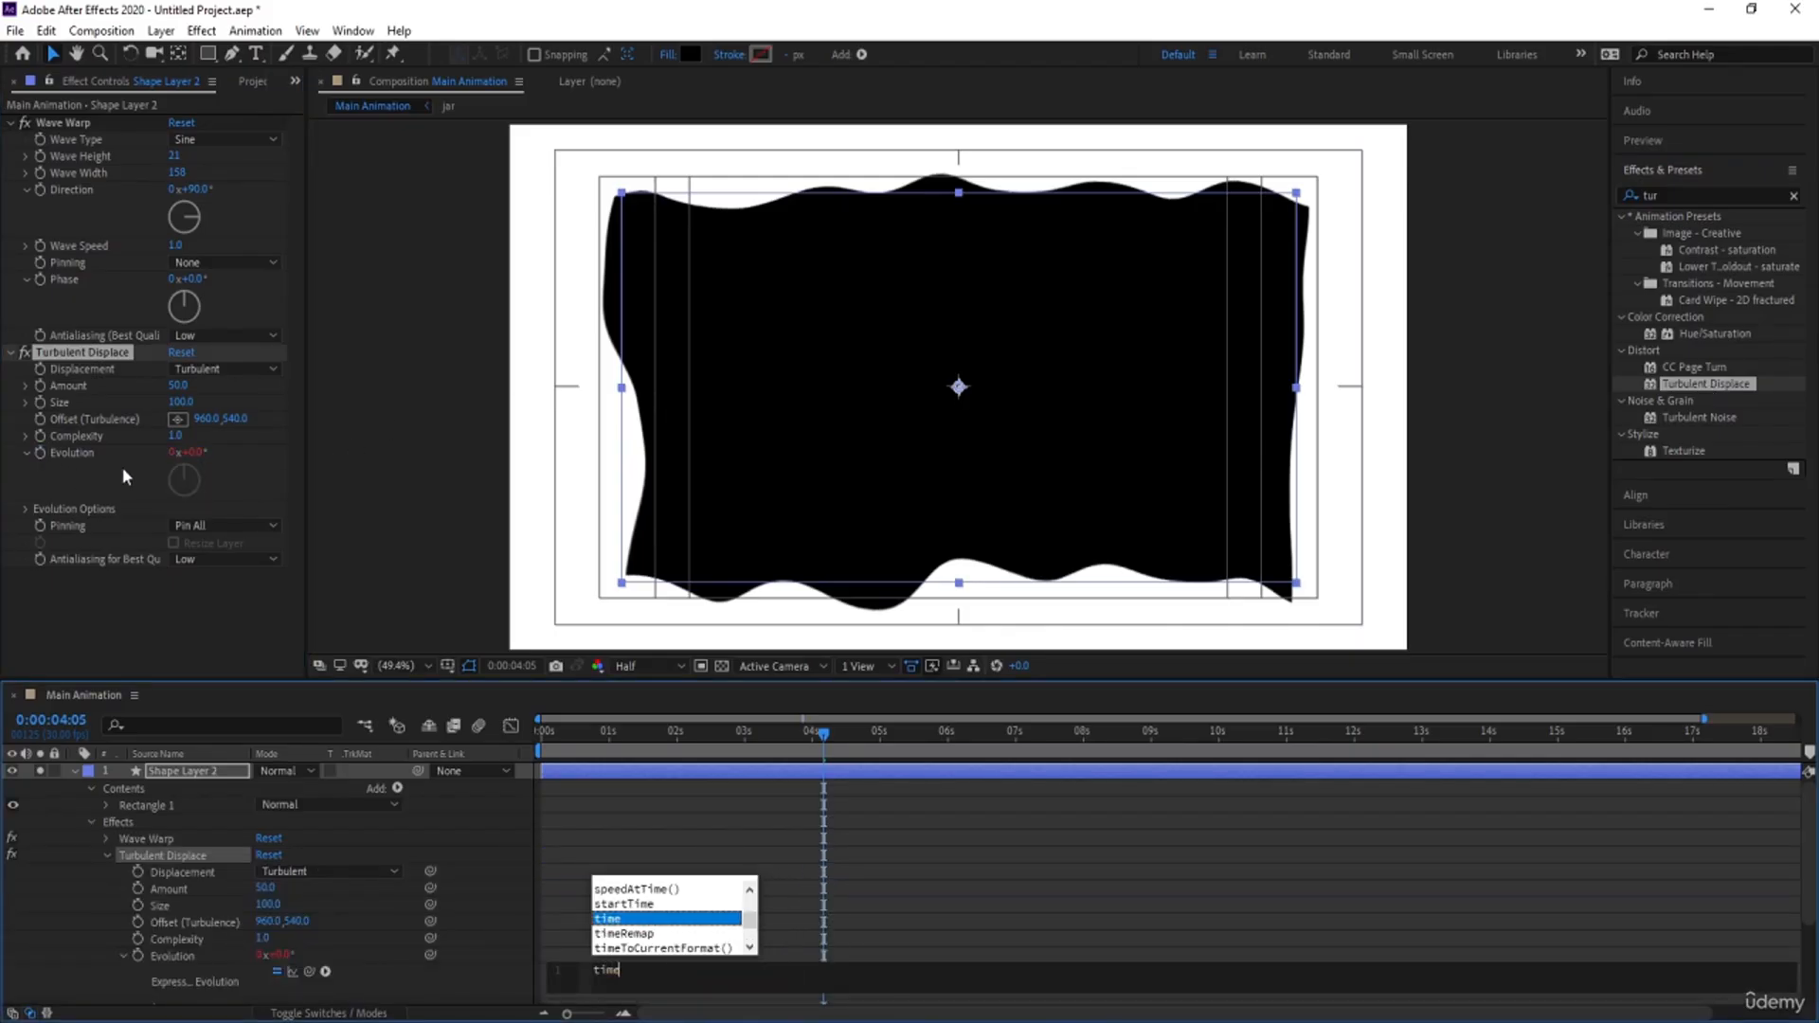
key(Return)
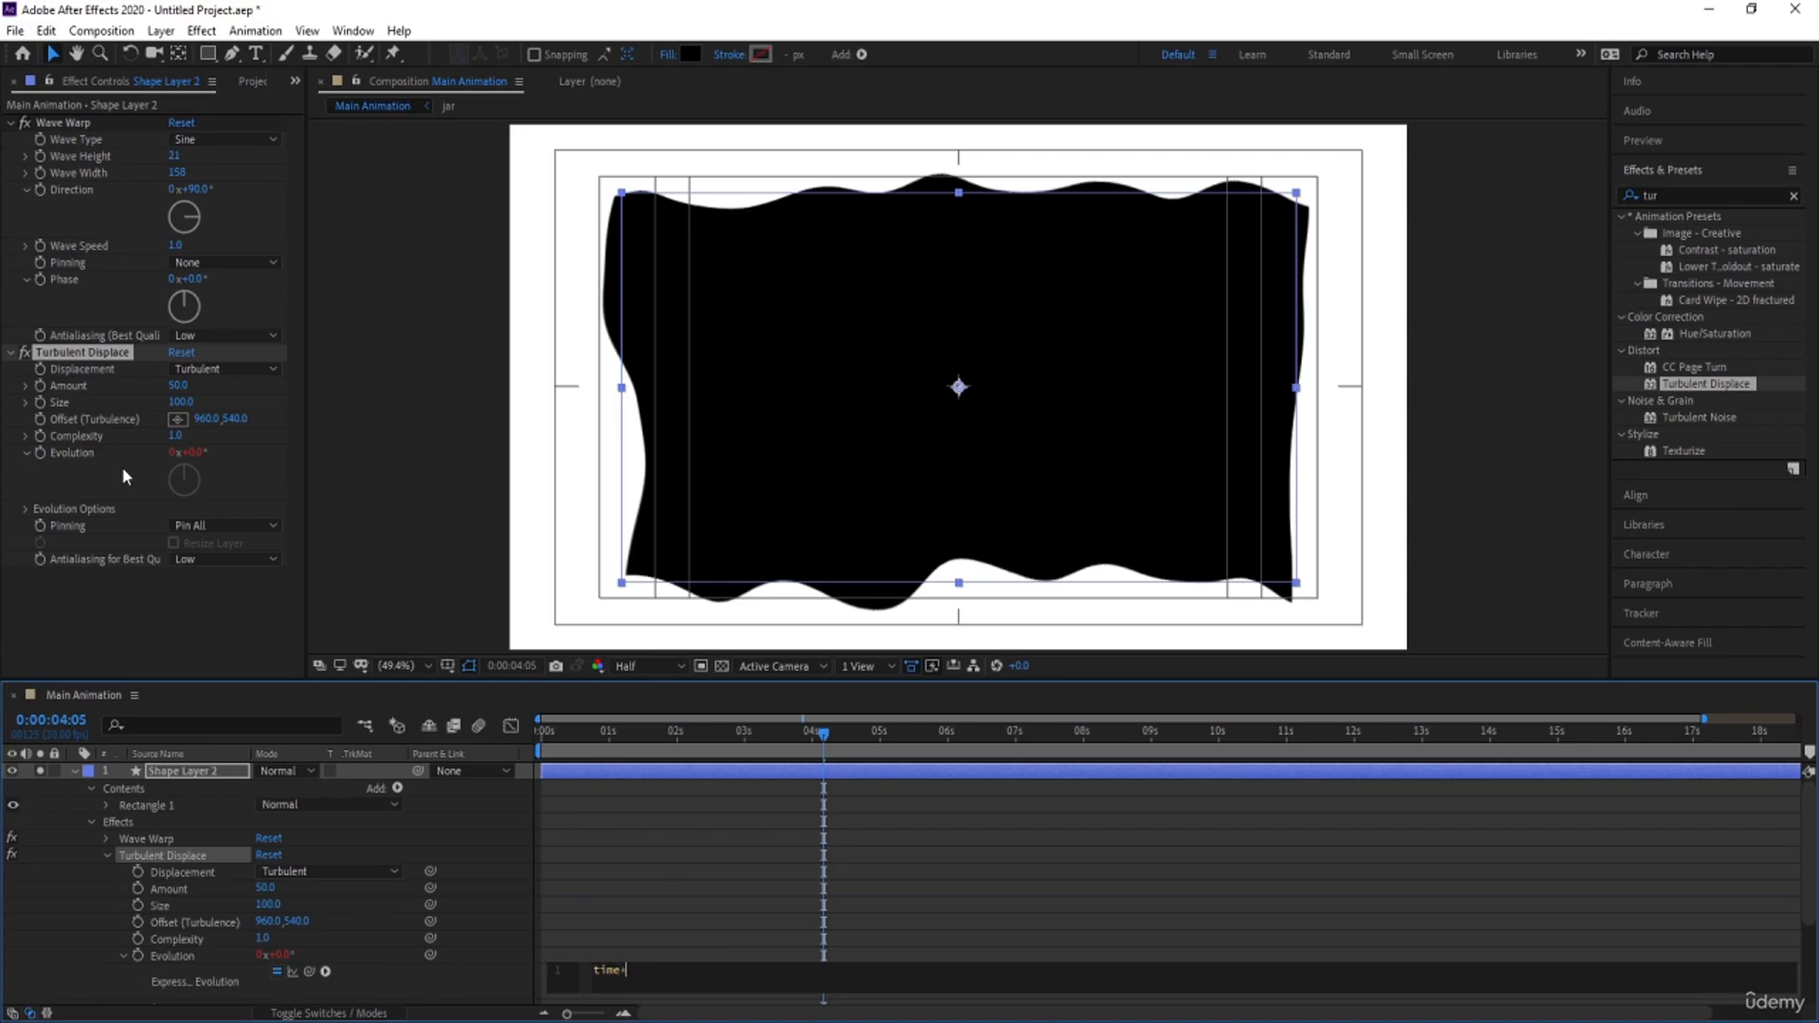
click(711, 794)
drag(587, 735, 512, 735)
key(space)
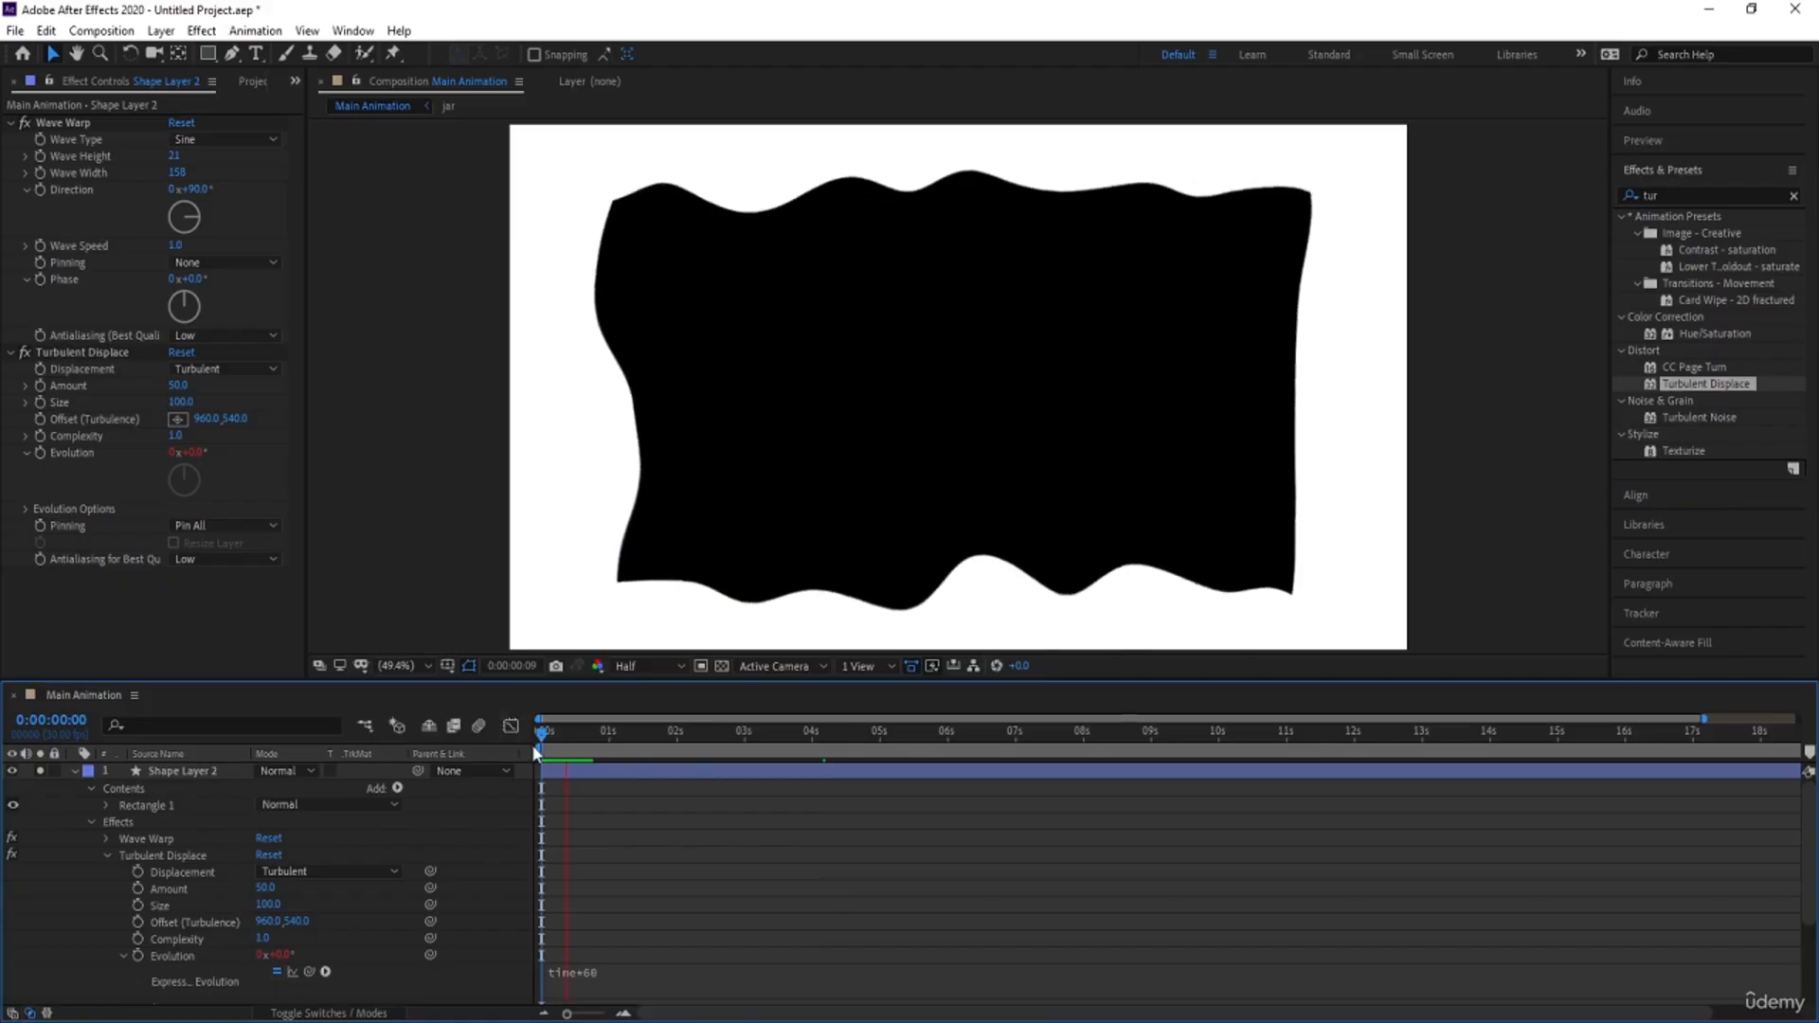
key(space)
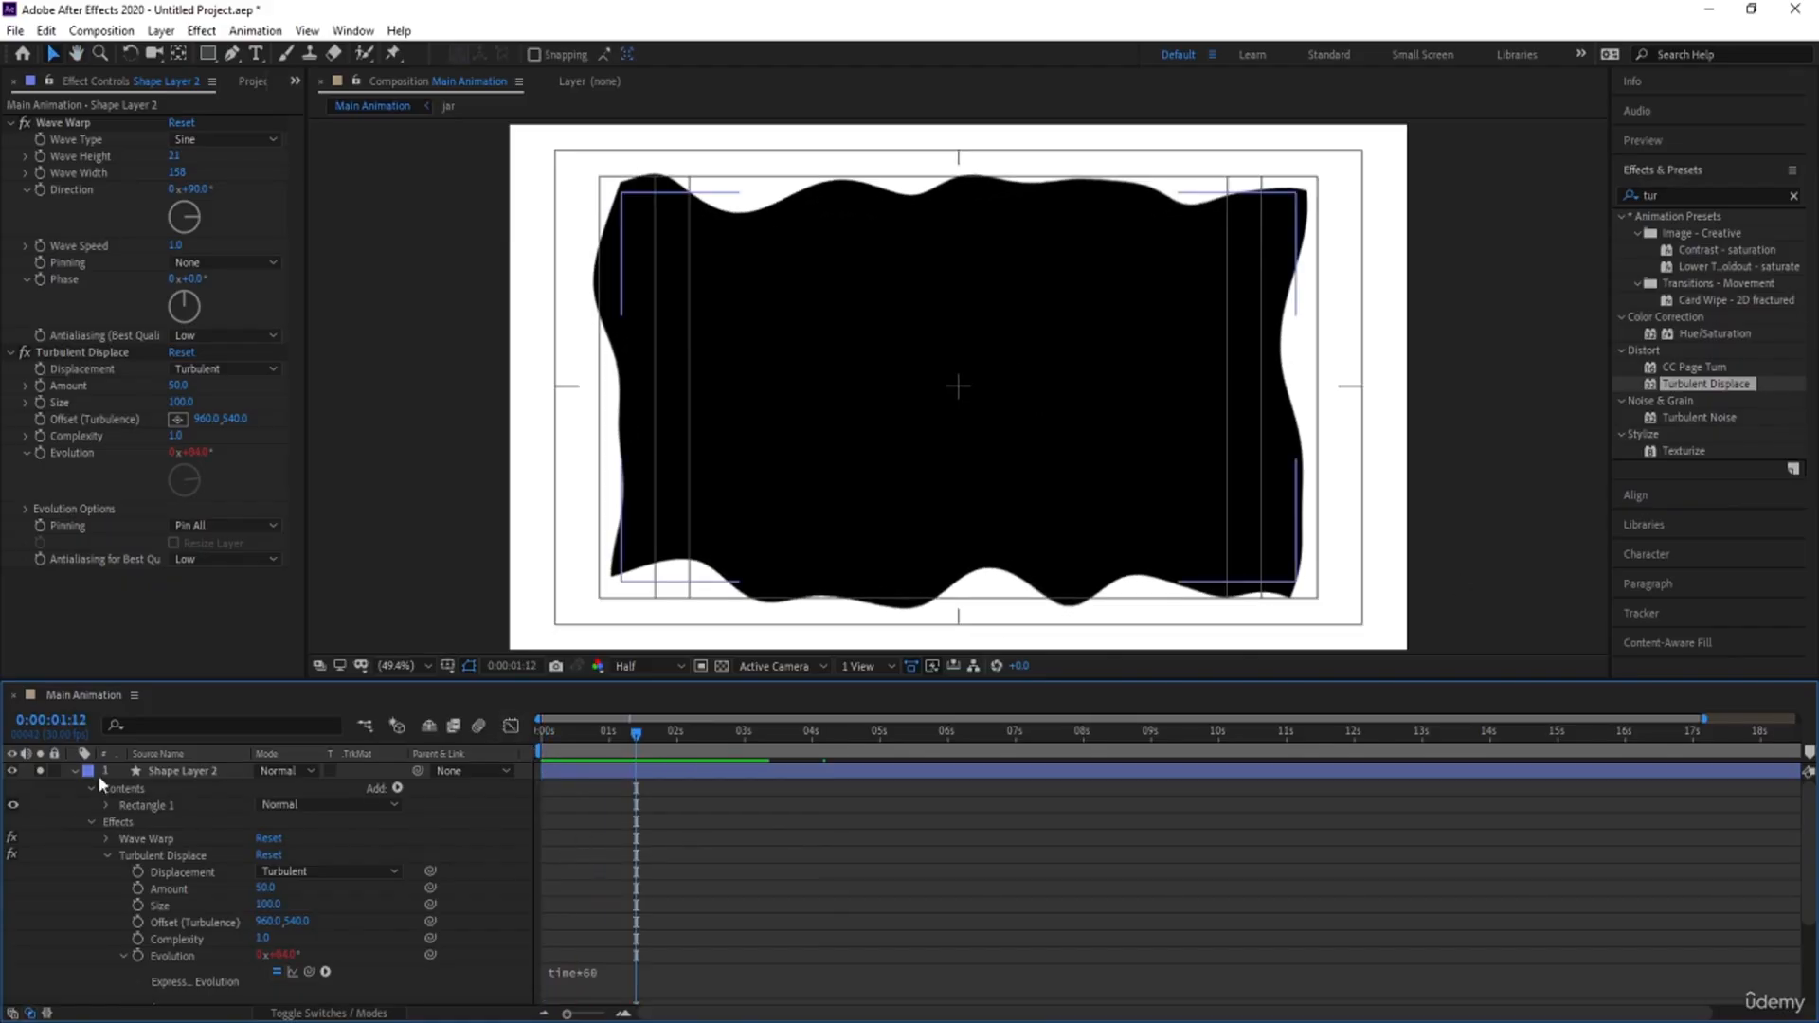
Collapse the rectangle layer's properties, turn off its solo, and rename the layer wave
click(73, 769)
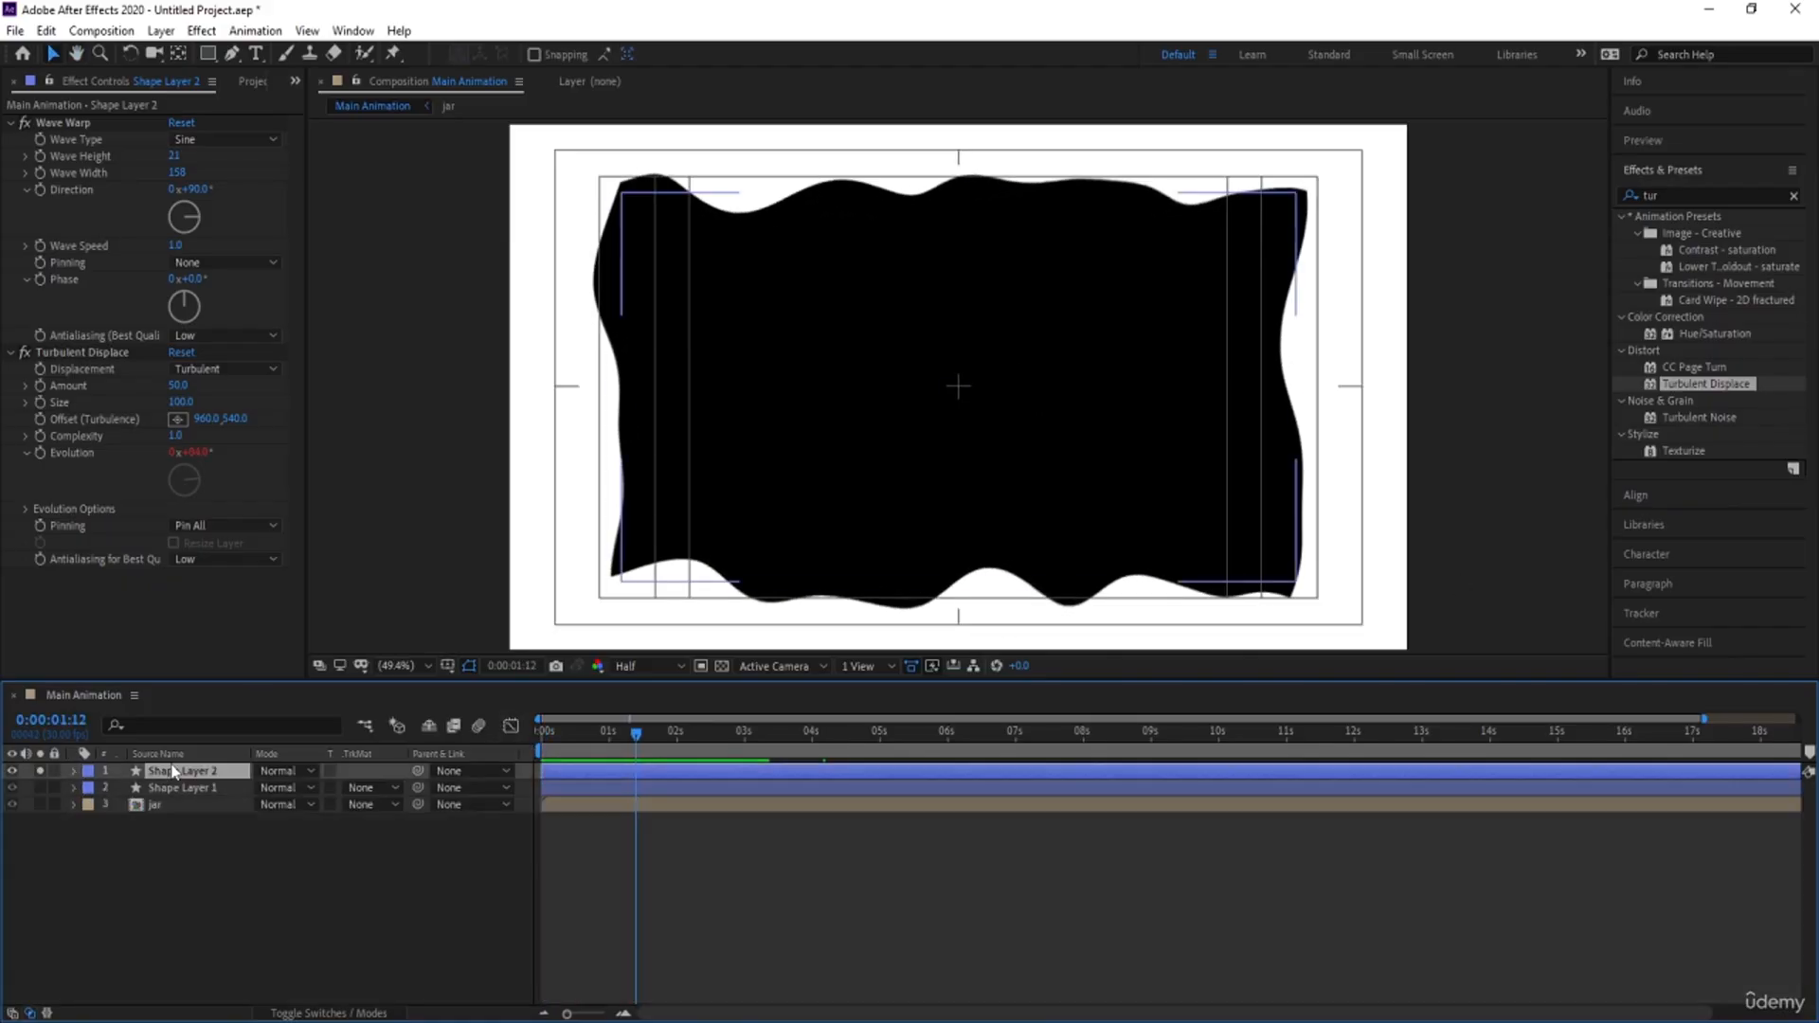
click(40, 769)
key(Return)
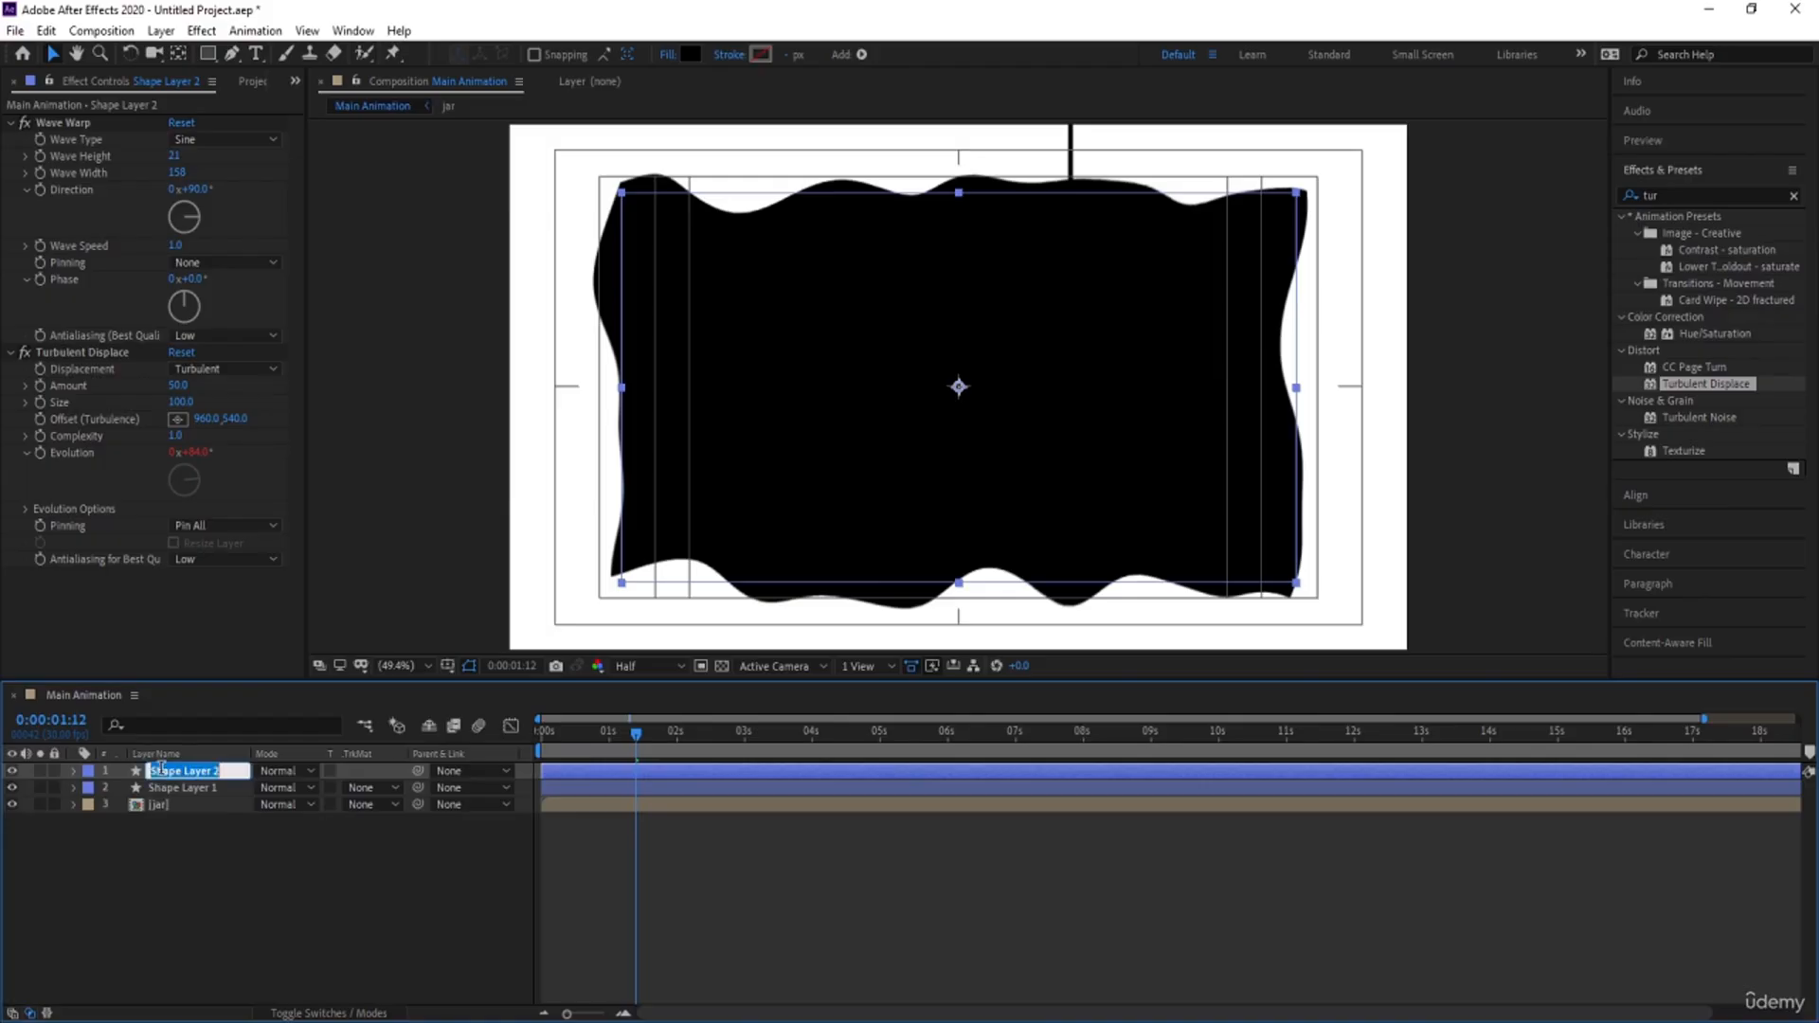
text(wave)
key(Return)
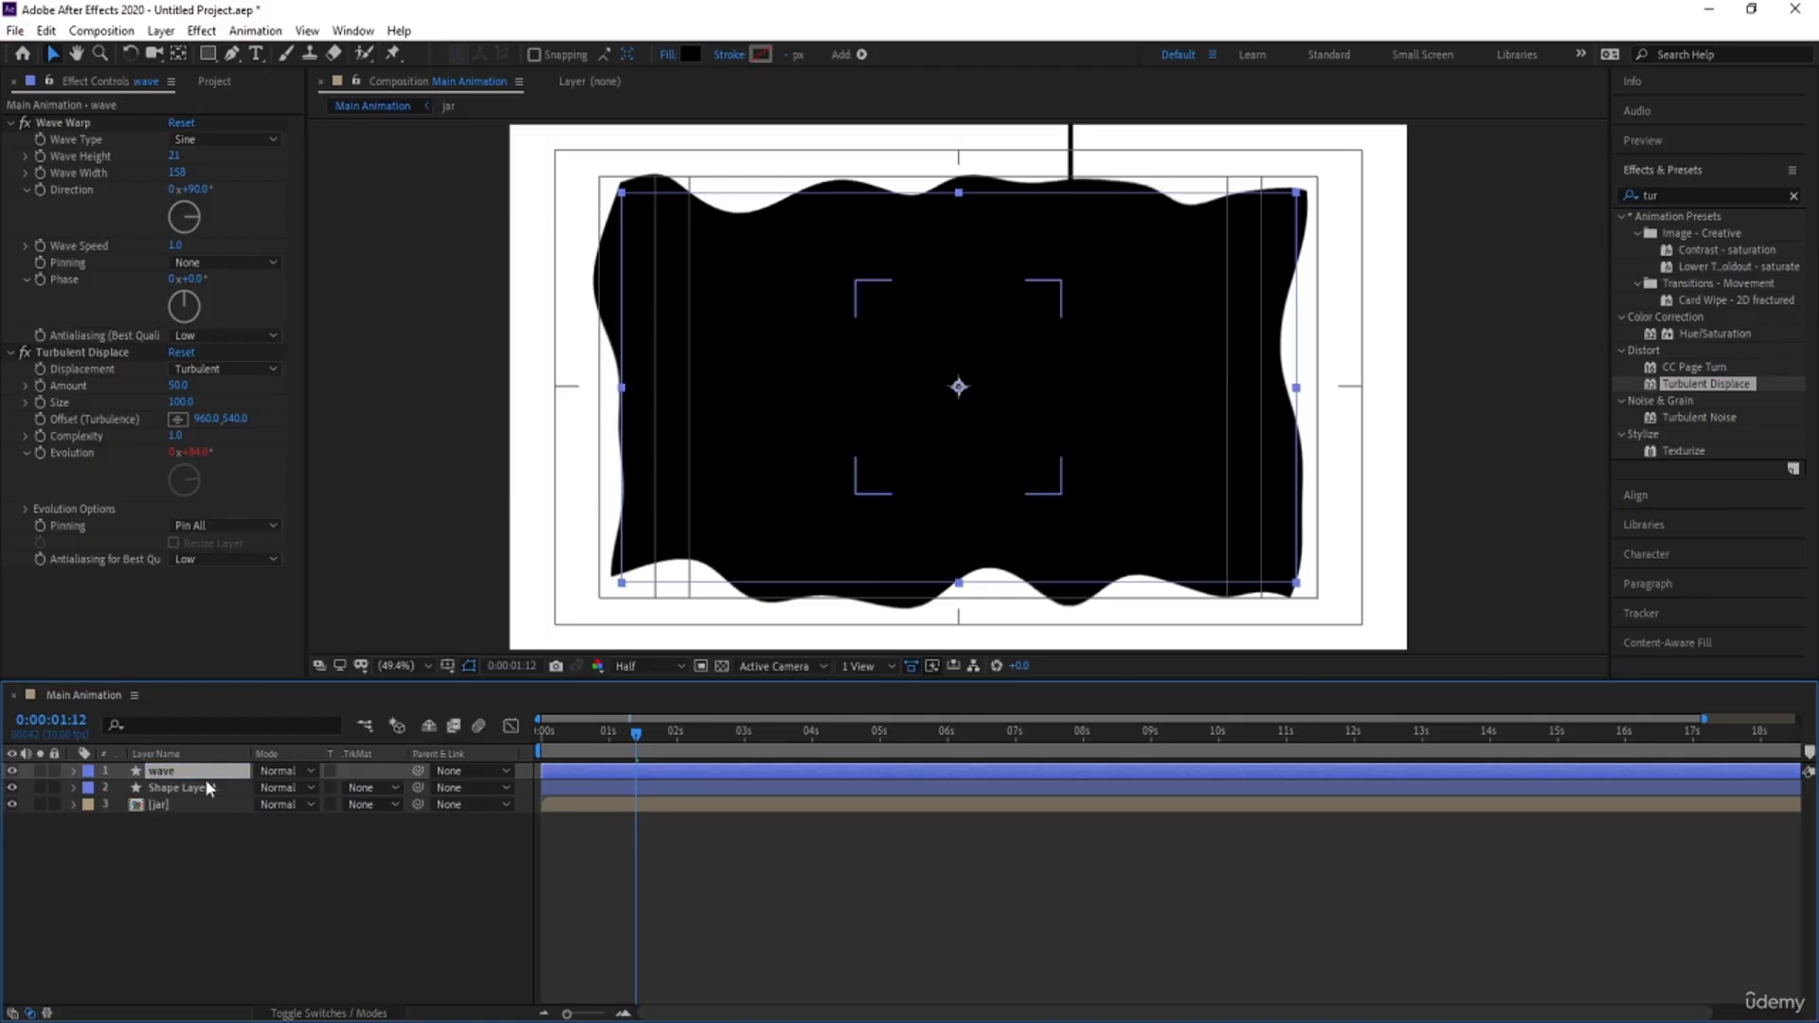
Move the red circle's layer above the wave layer and rename it mask
click(174, 788)
drag(176, 795, 202, 778)
key(Return)
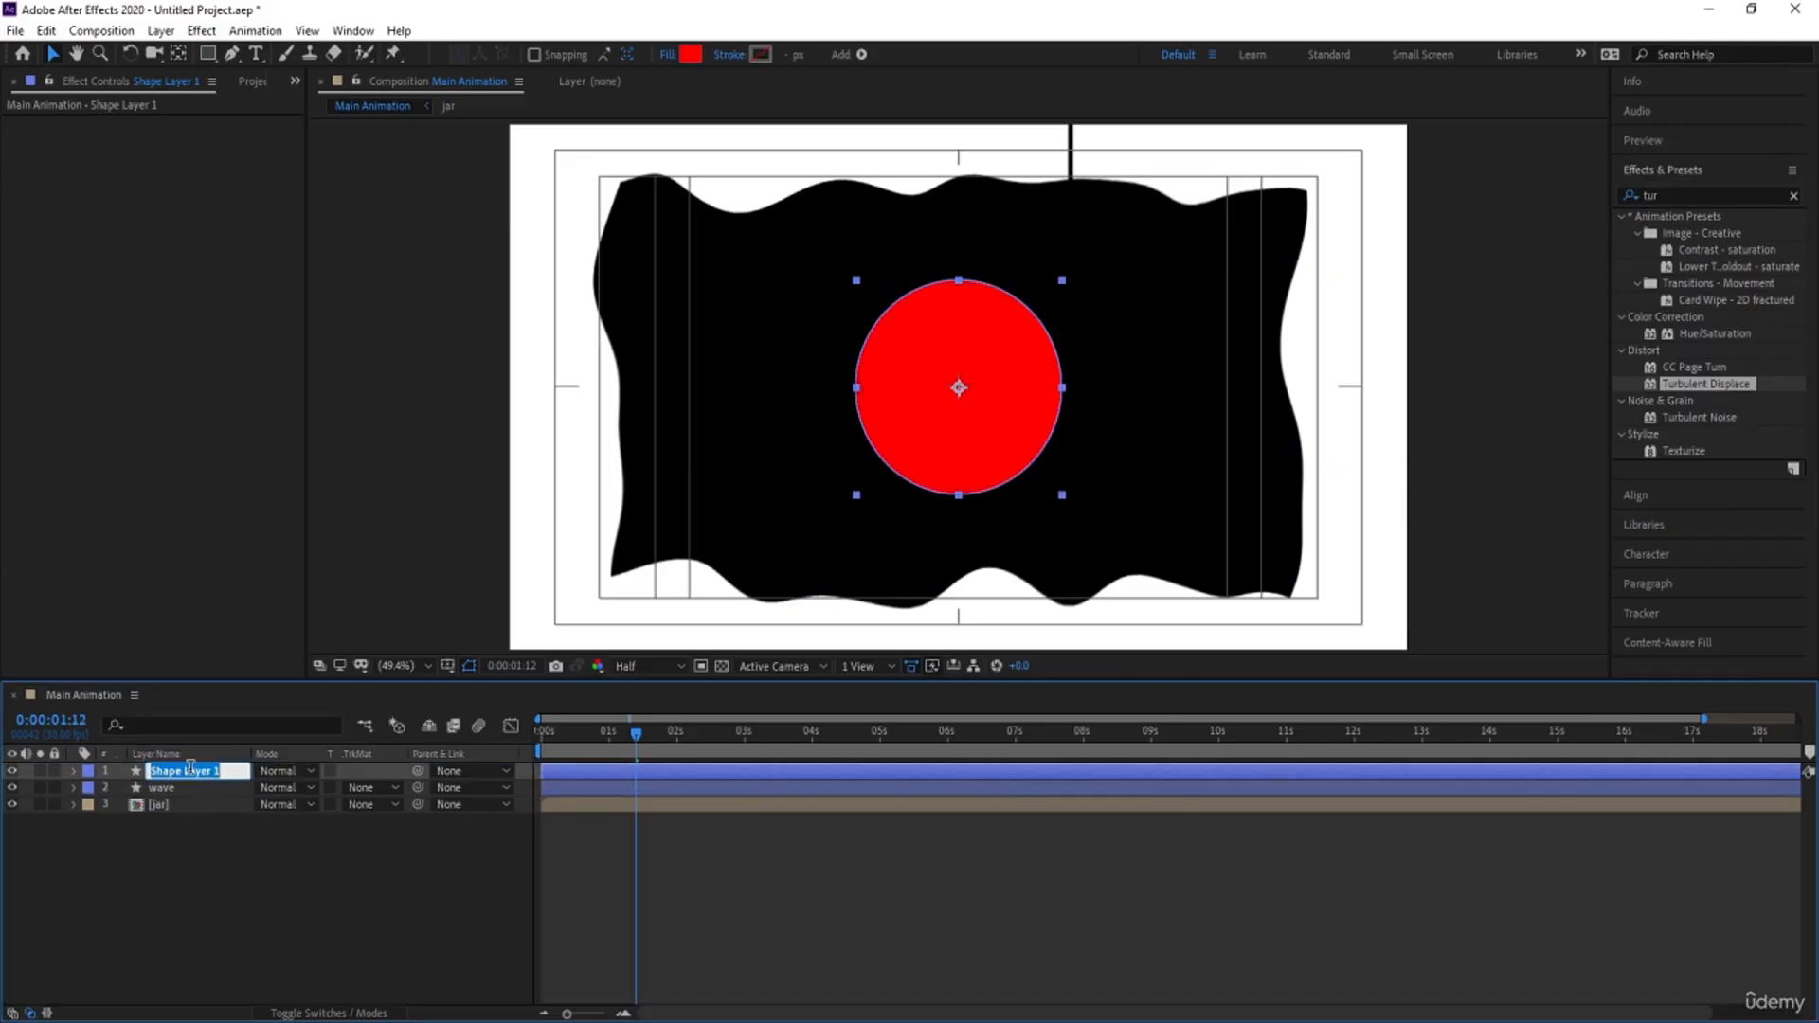
text(mask)
key(Return)
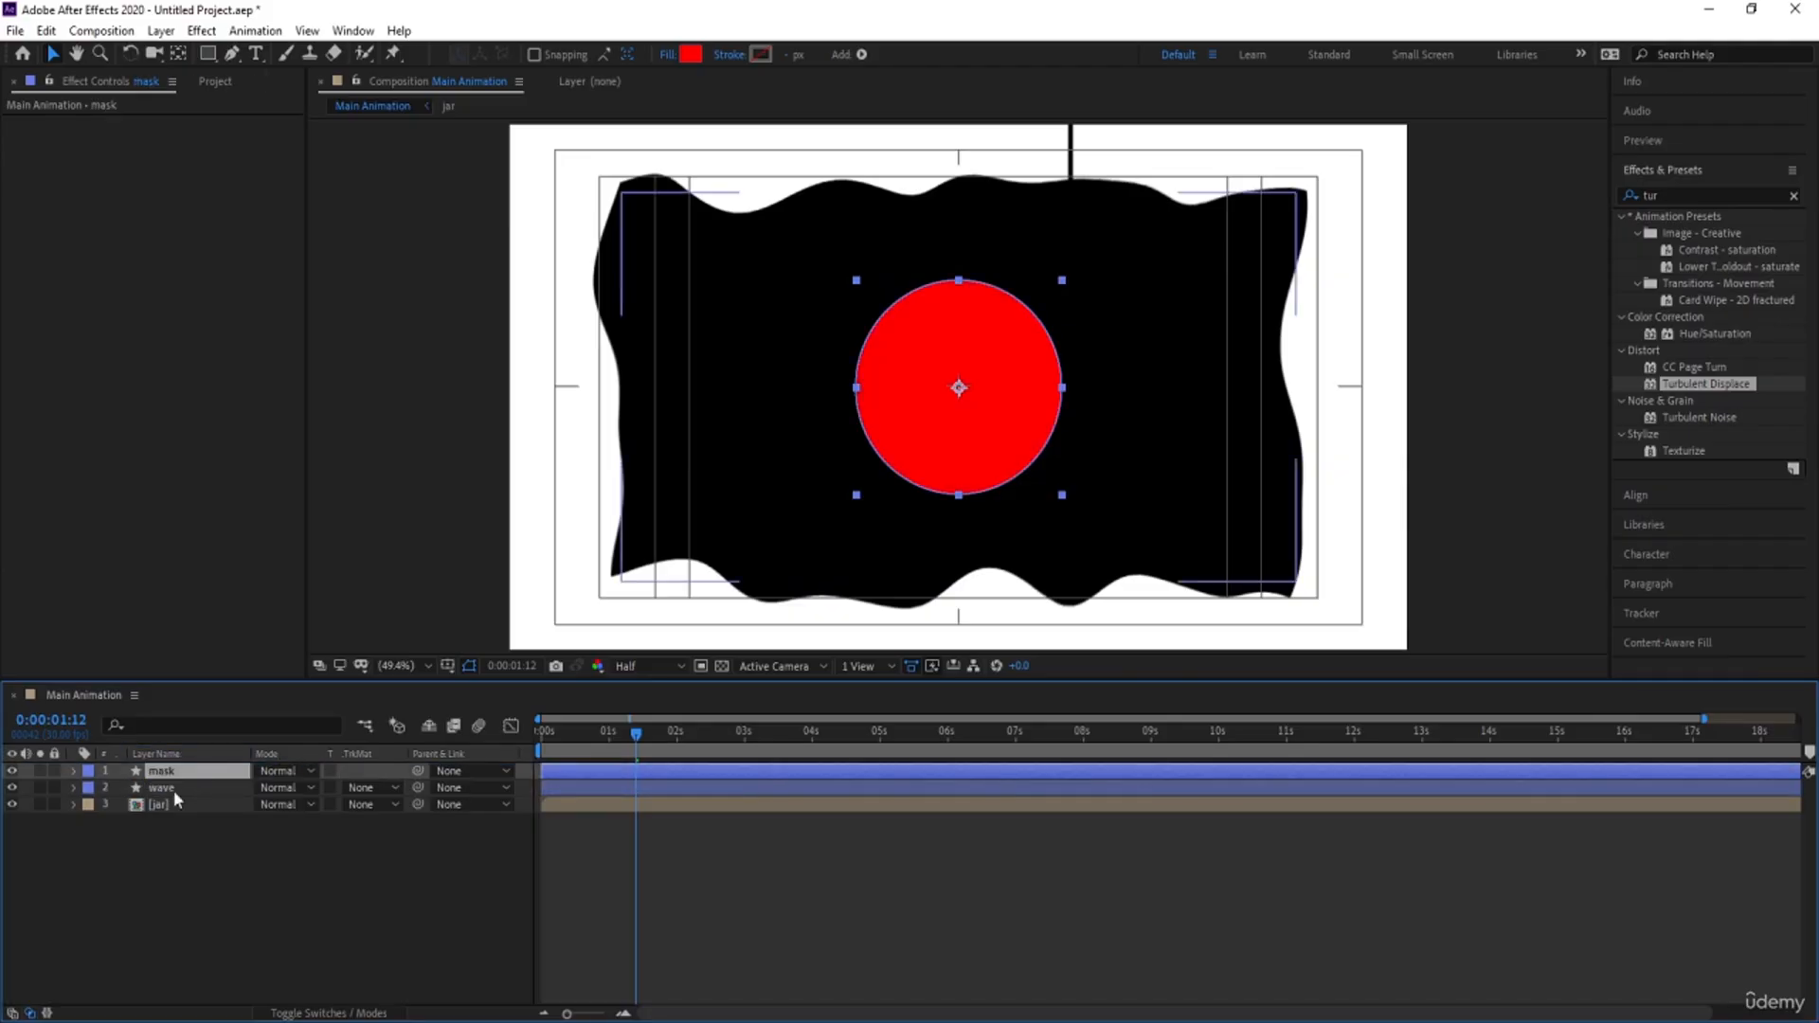
Move the wave shape straight down to just below the circle and set its track matte to Alpha Matte "mask"
click(175, 794)
drag(983, 252, 1010, 524)
click(372, 789)
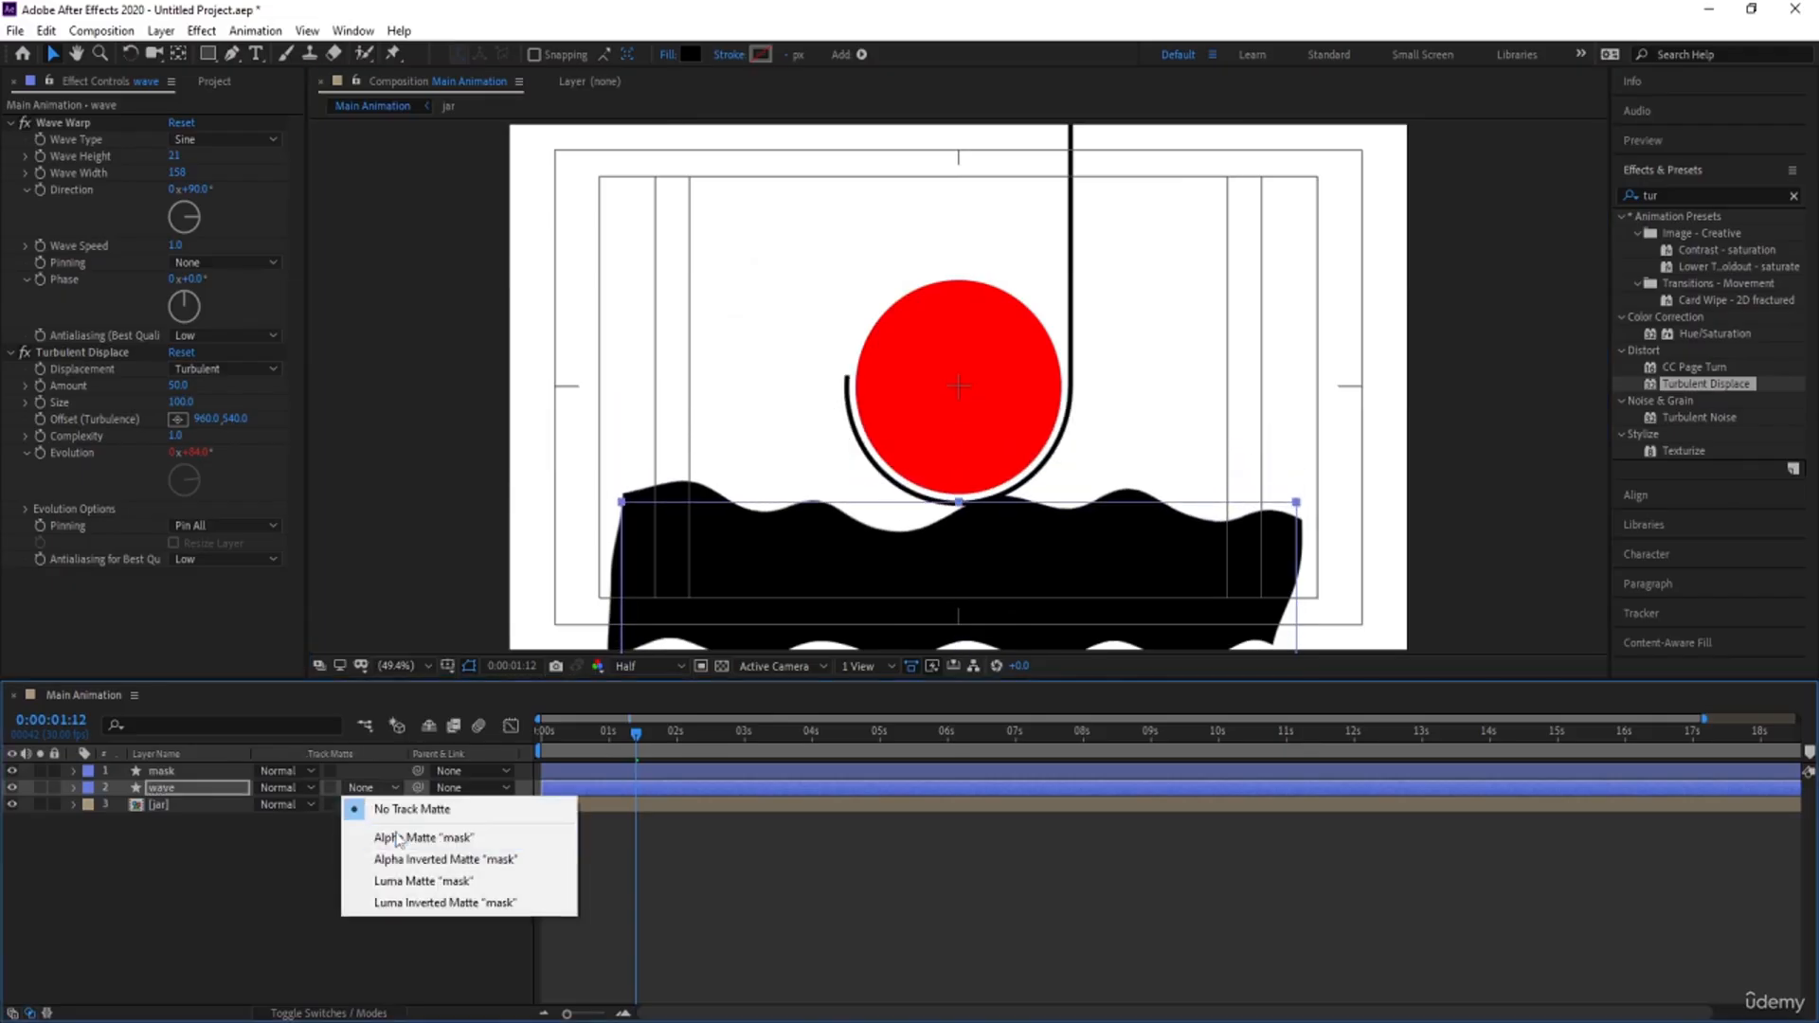
click(398, 840)
Trim the start of both the mask and wave layers to 0:00:03:00
drag(633, 732, 747, 763)
click(189, 772)
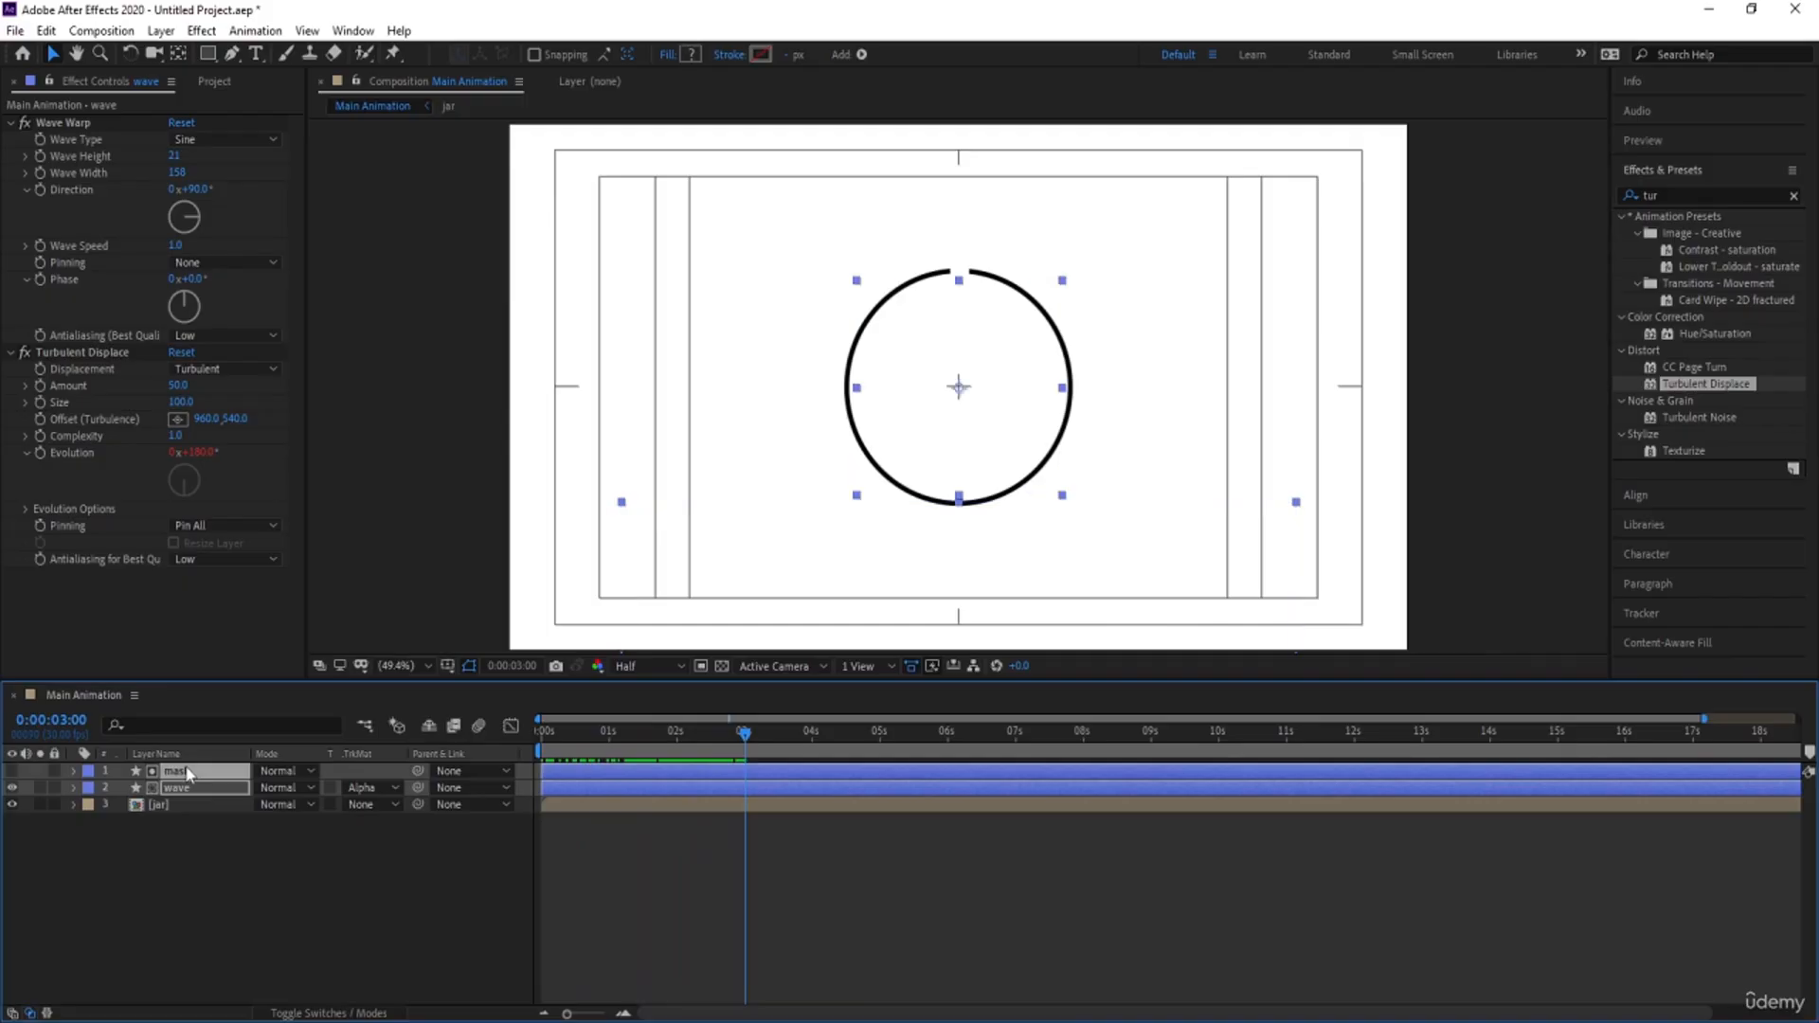
key(alt+bracketleft)
click(189, 837)
Add a Position keyframe to the wave layer at 0:00:03:00
click(177, 786)
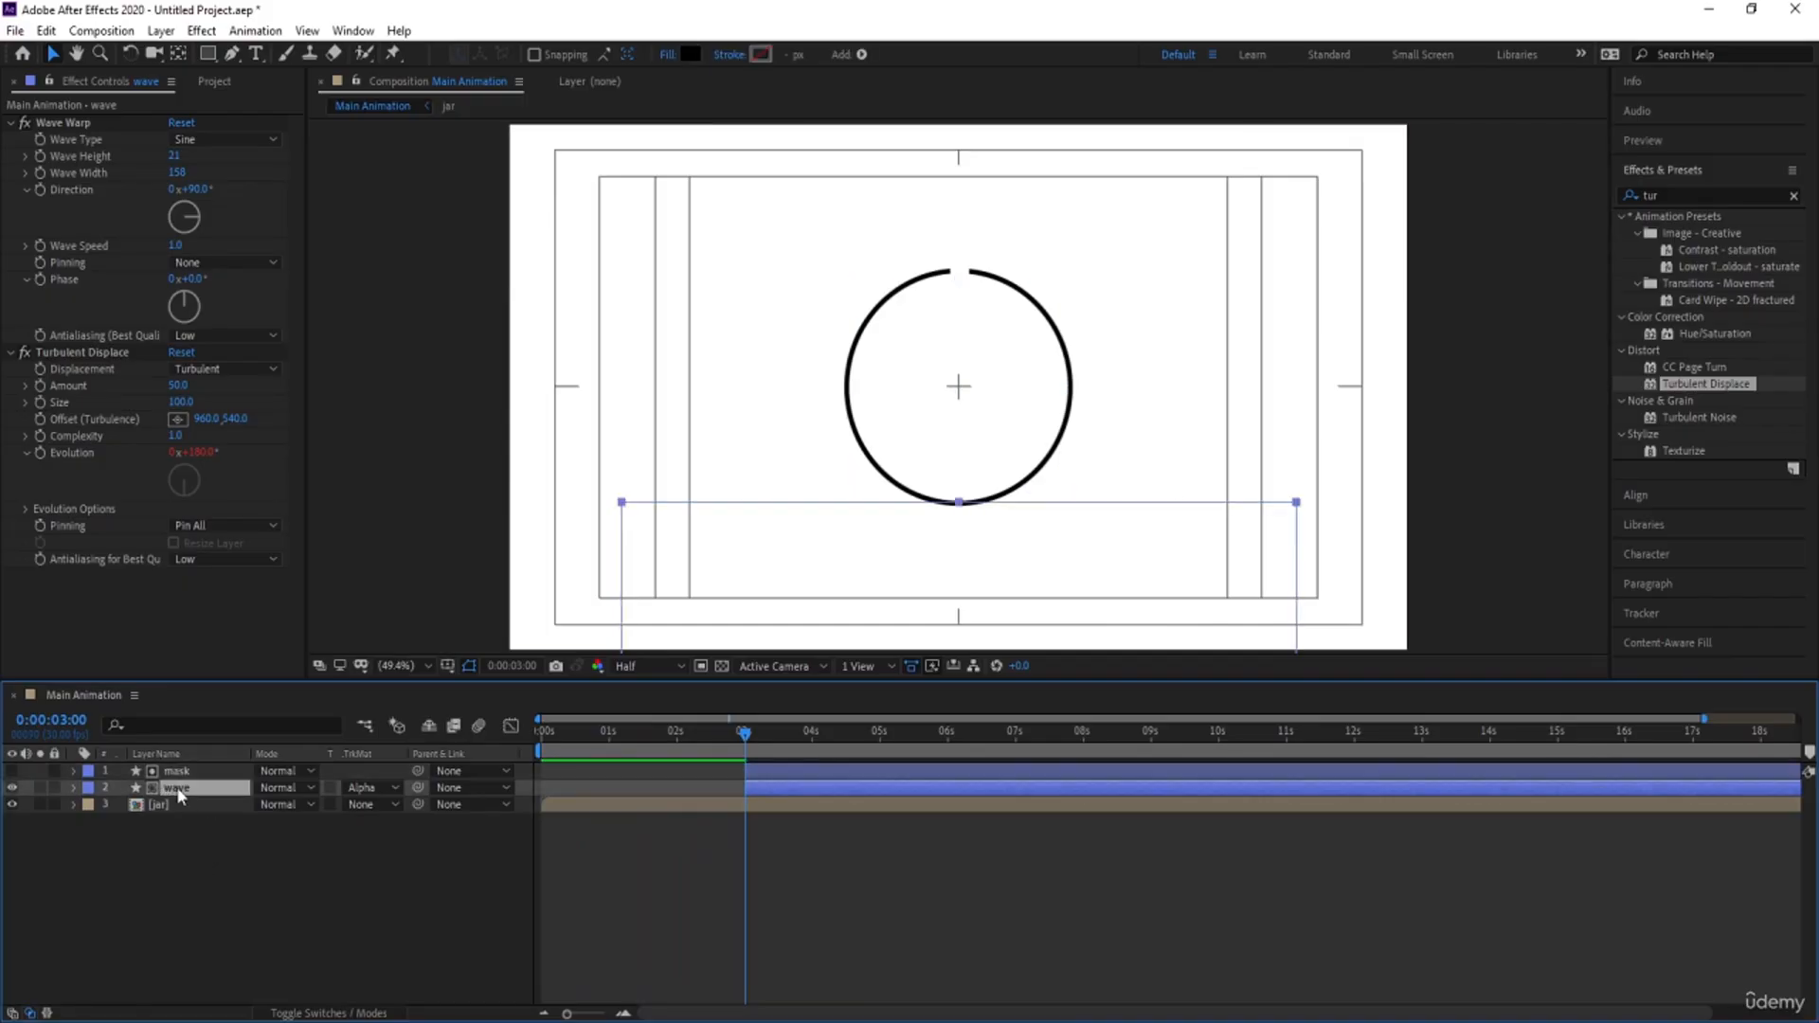
key(p)
click(122, 804)
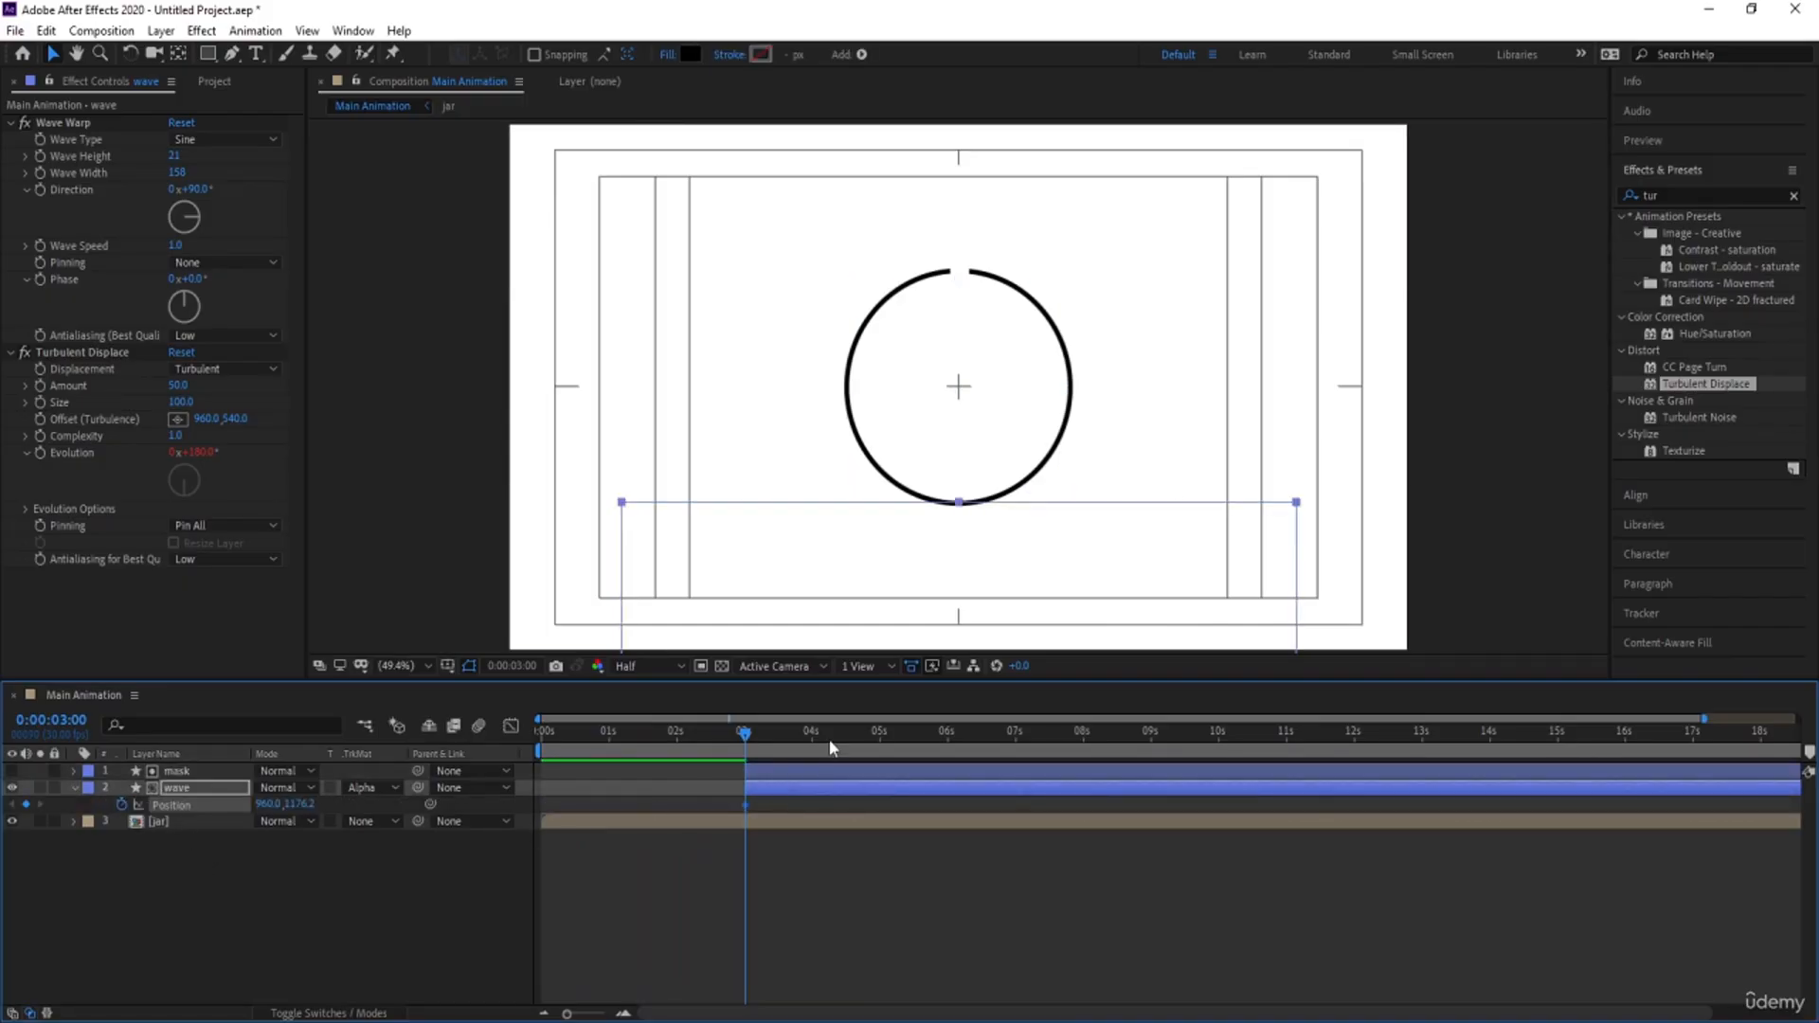
Add a Position keyframe at 0:00:07:29 raising the wave to Y 691.2, and set its first keyframe's Y to 1186.2
drag(828, 739, 1079, 750)
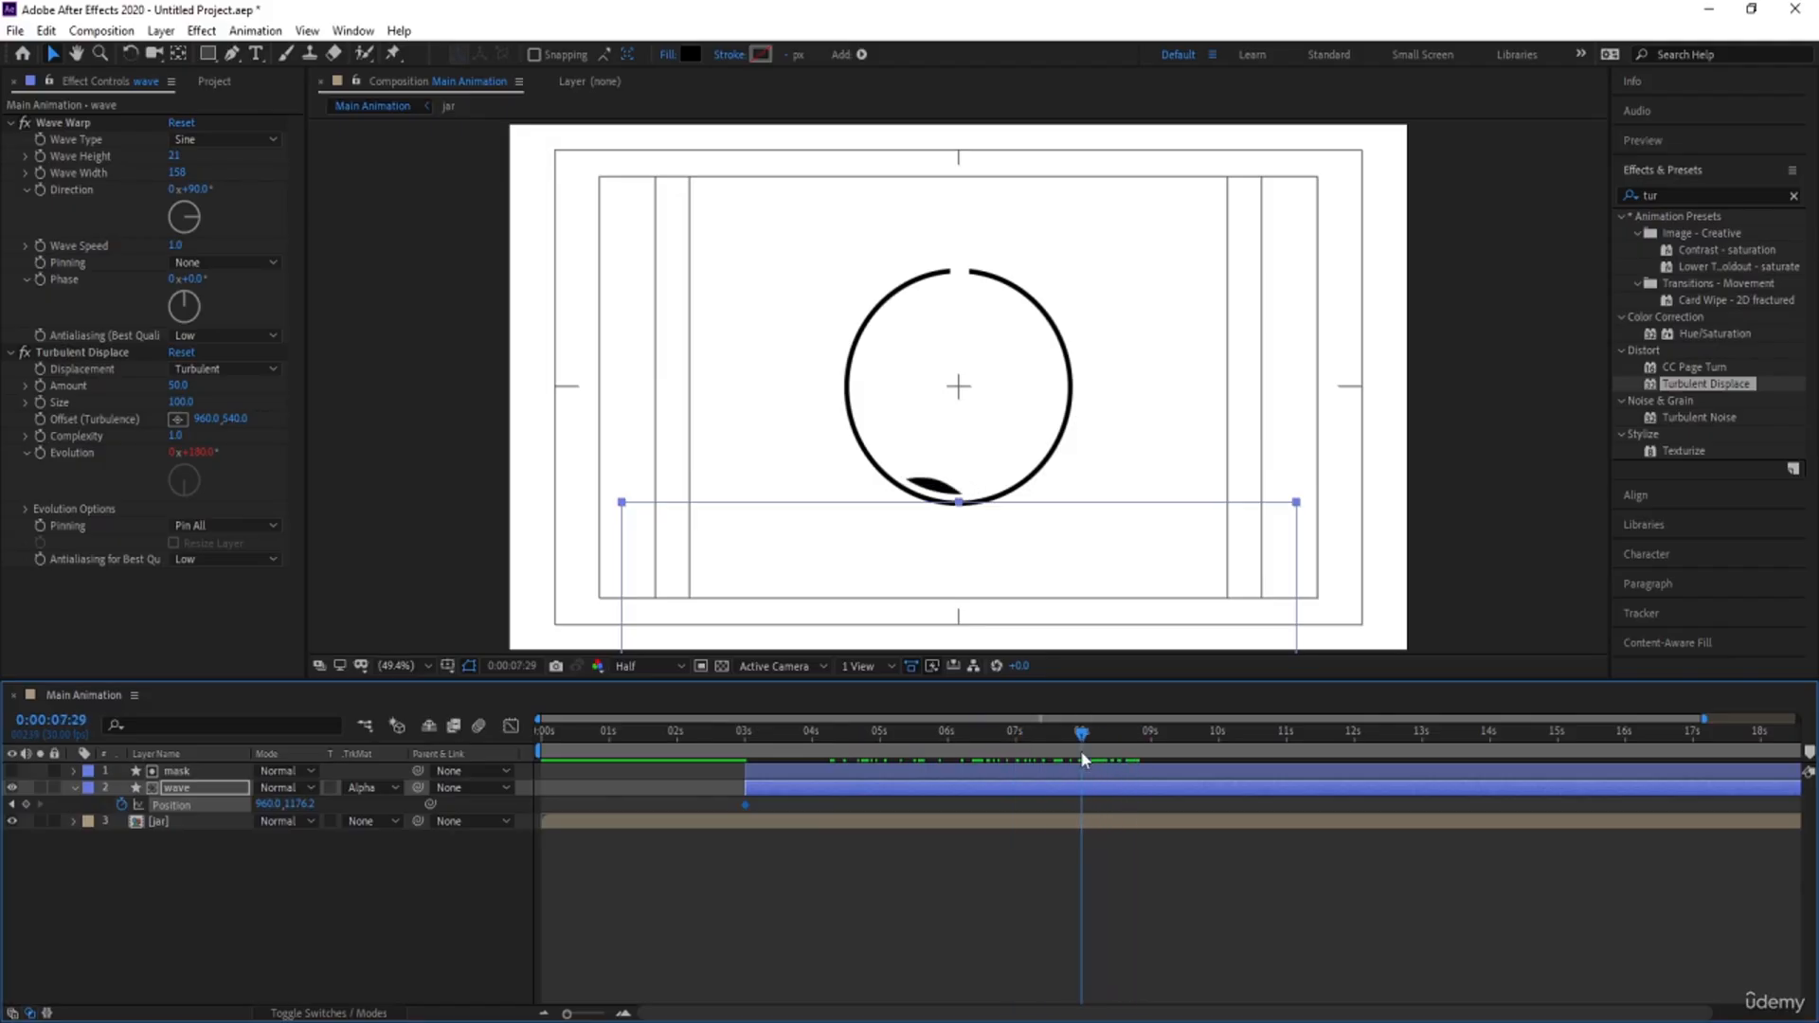
drag(305, 810, 4, 649)
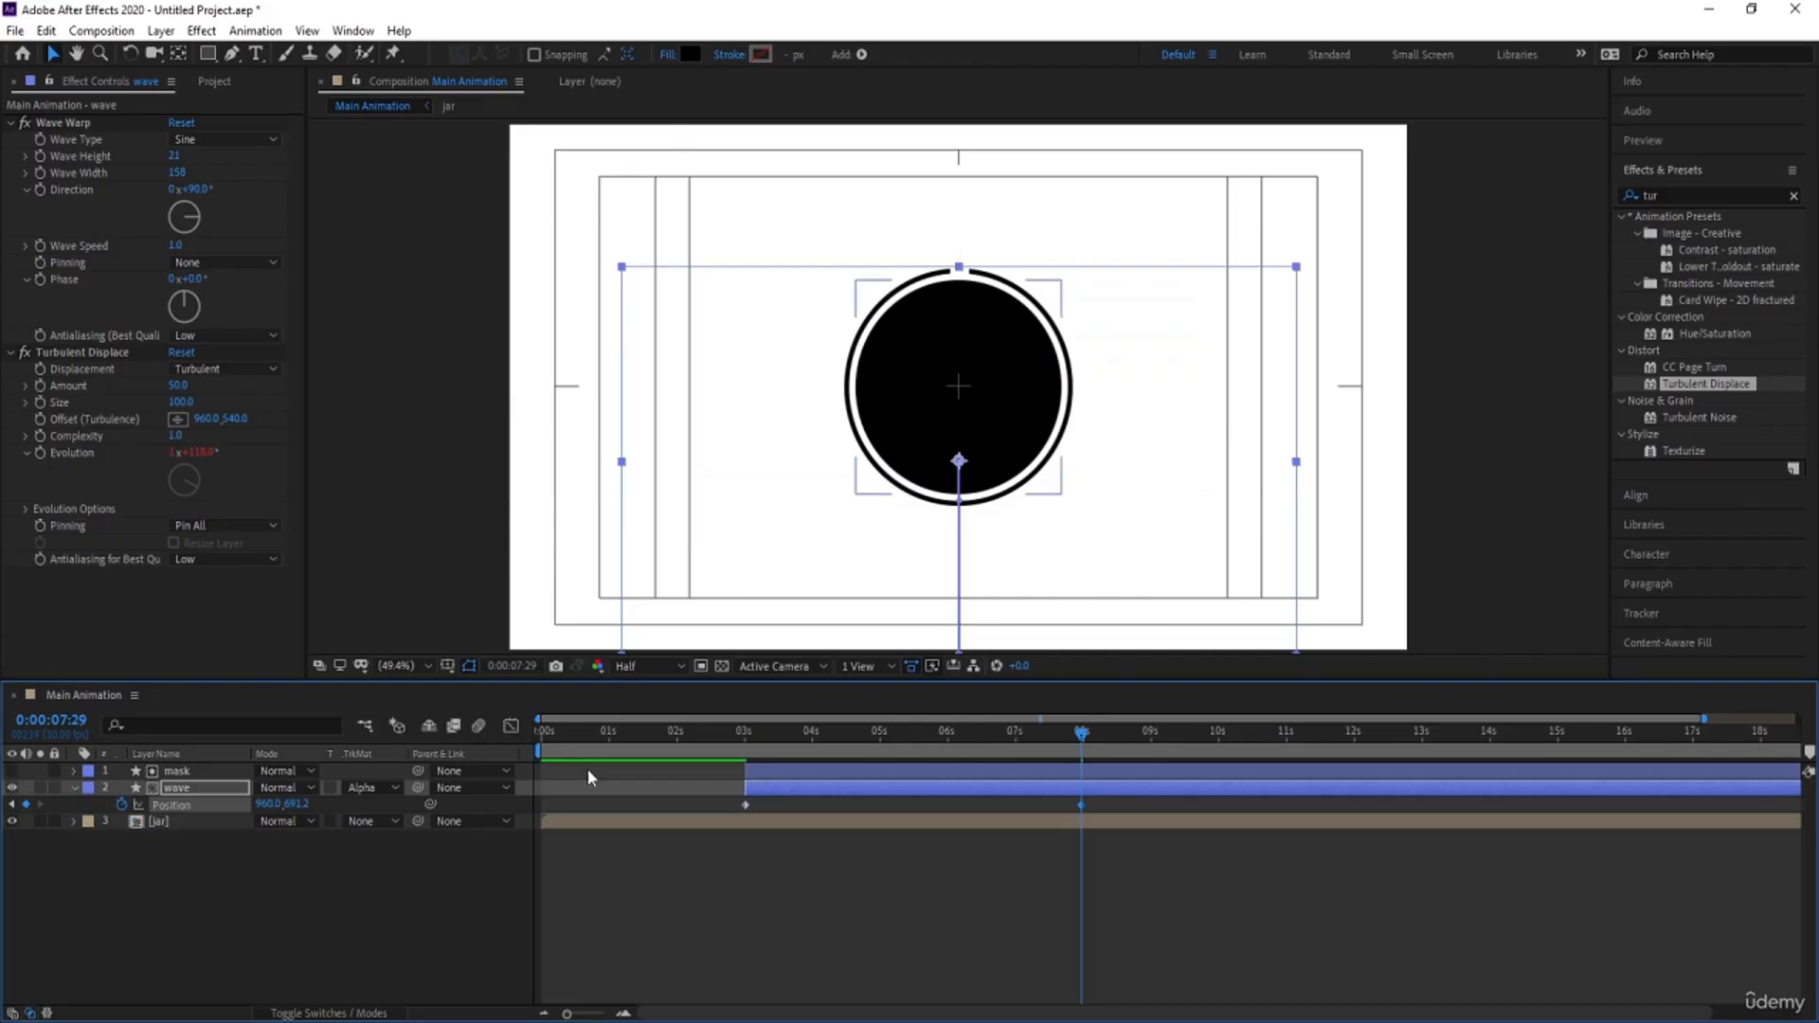
key(j)
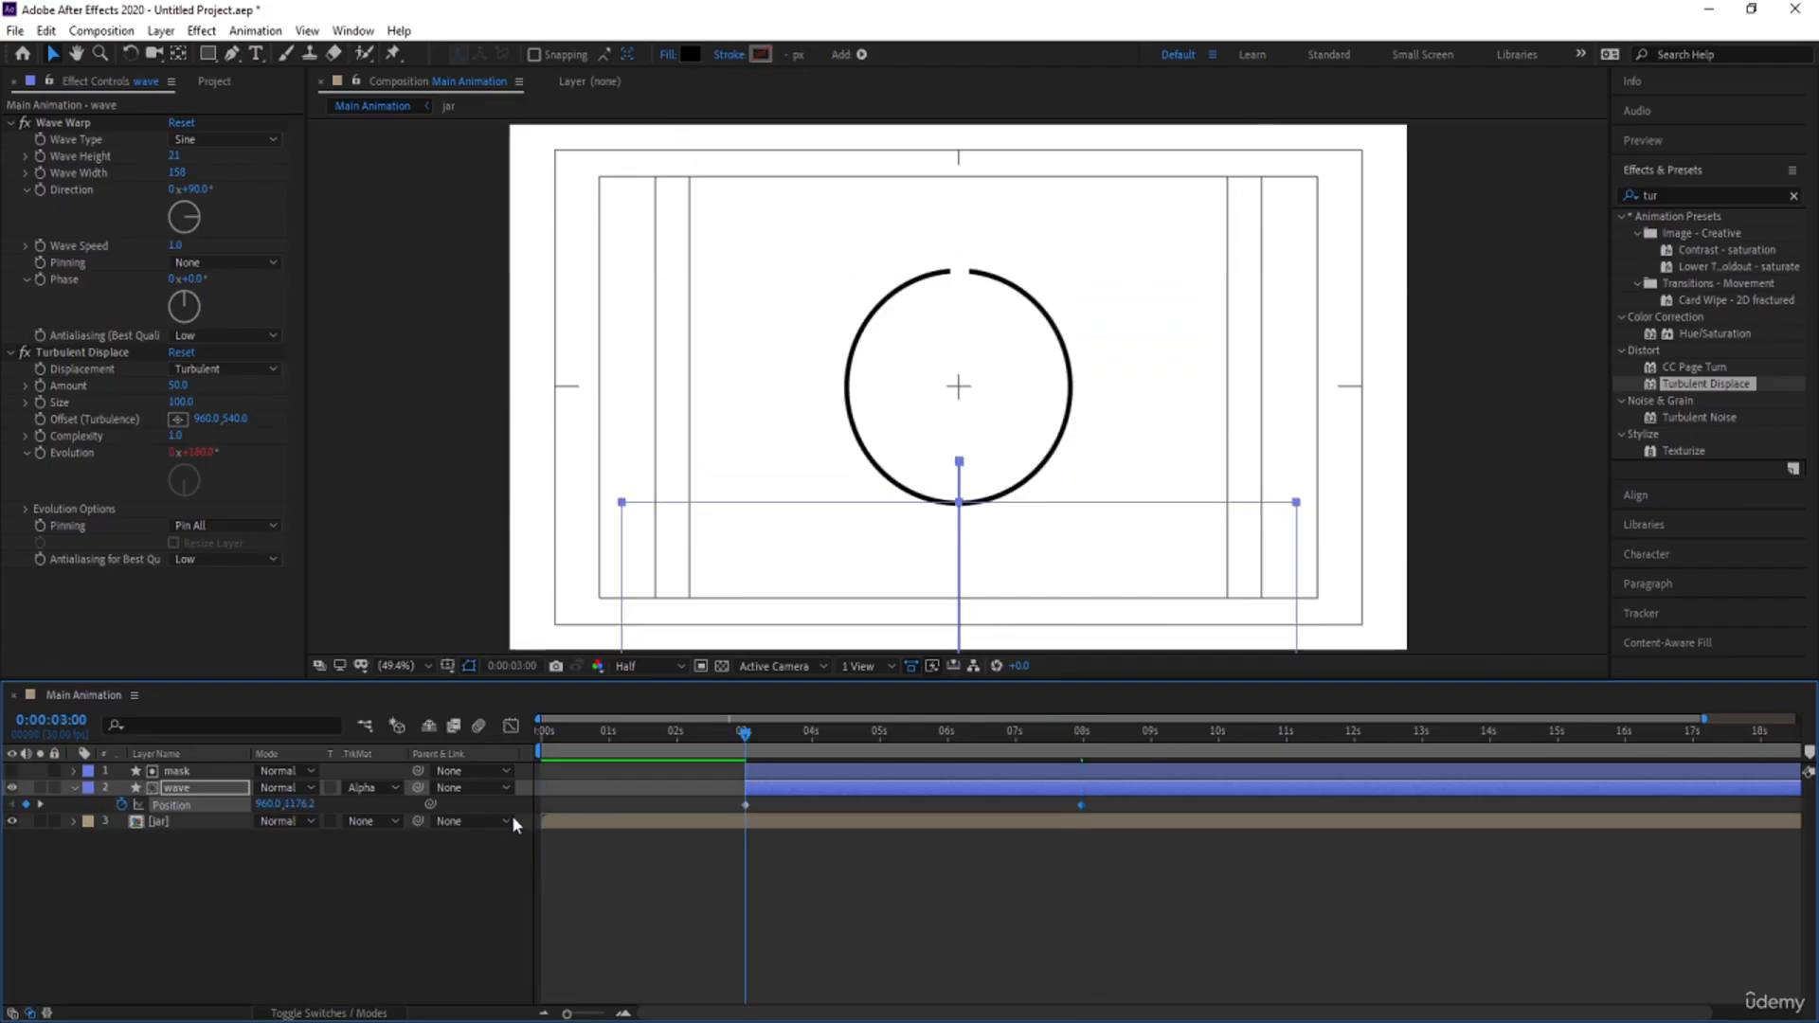
drag(300, 805, 314, 807)
key(space)
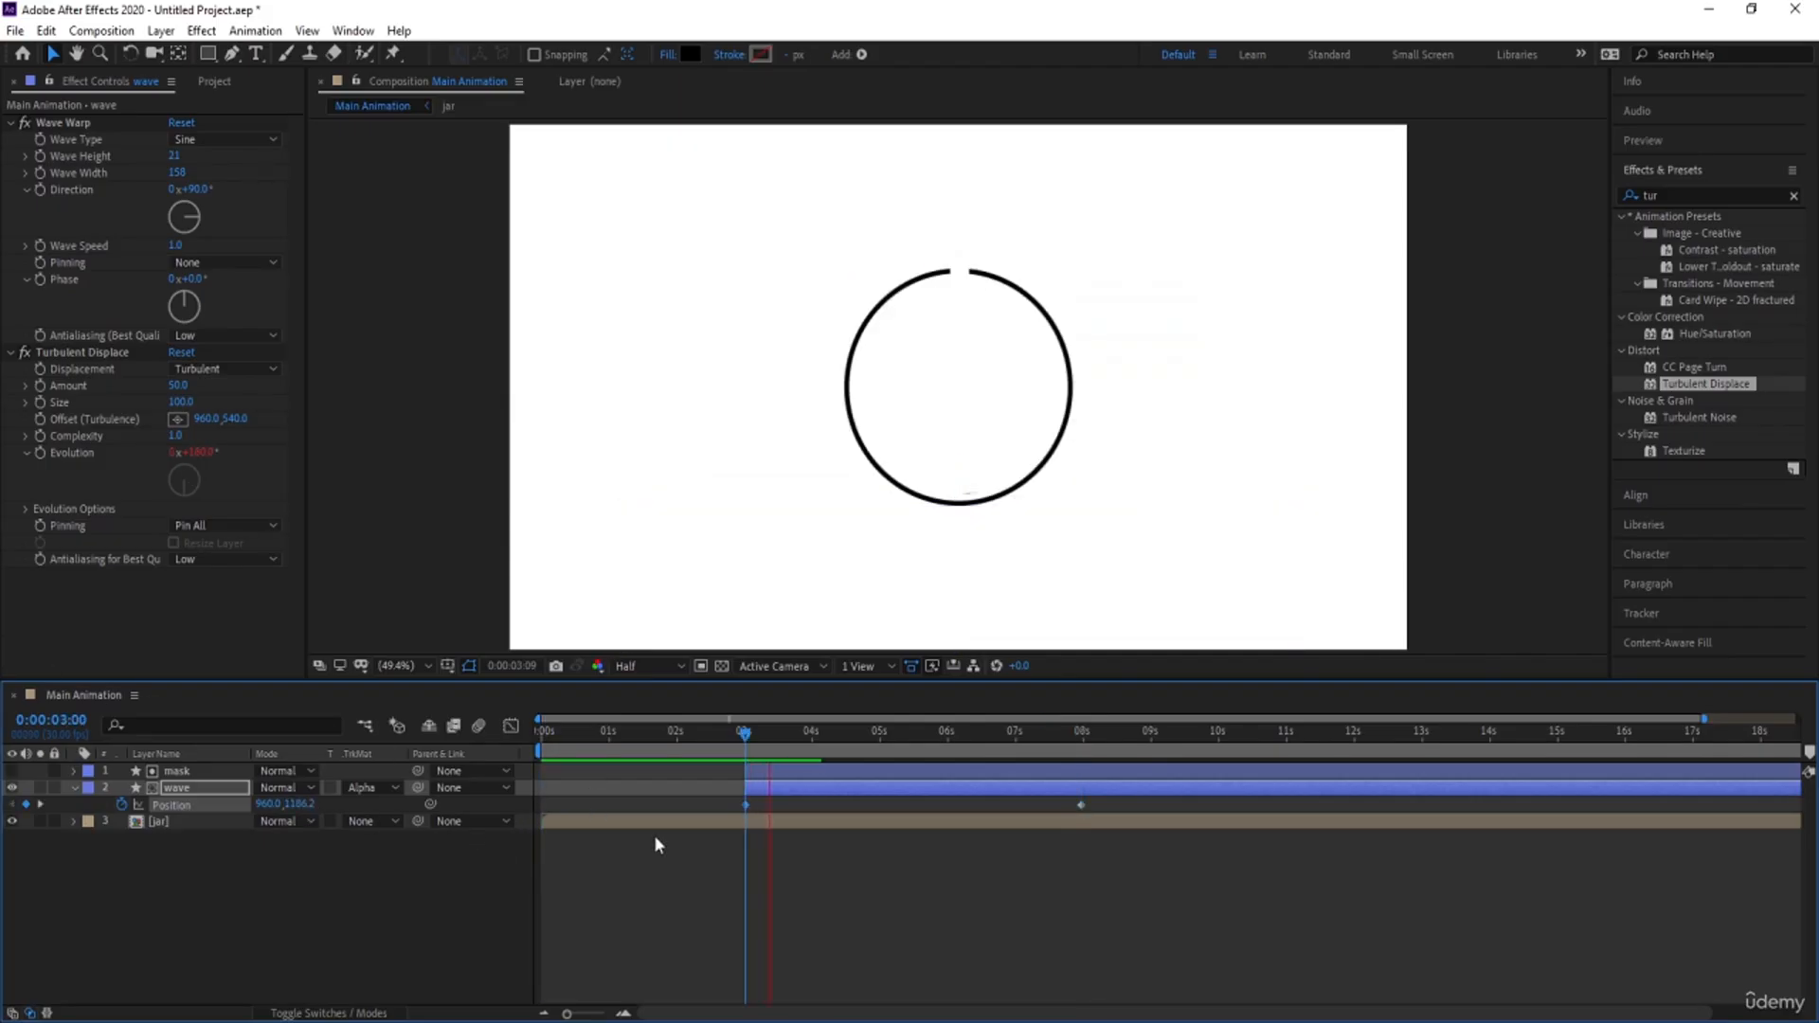
key(space)
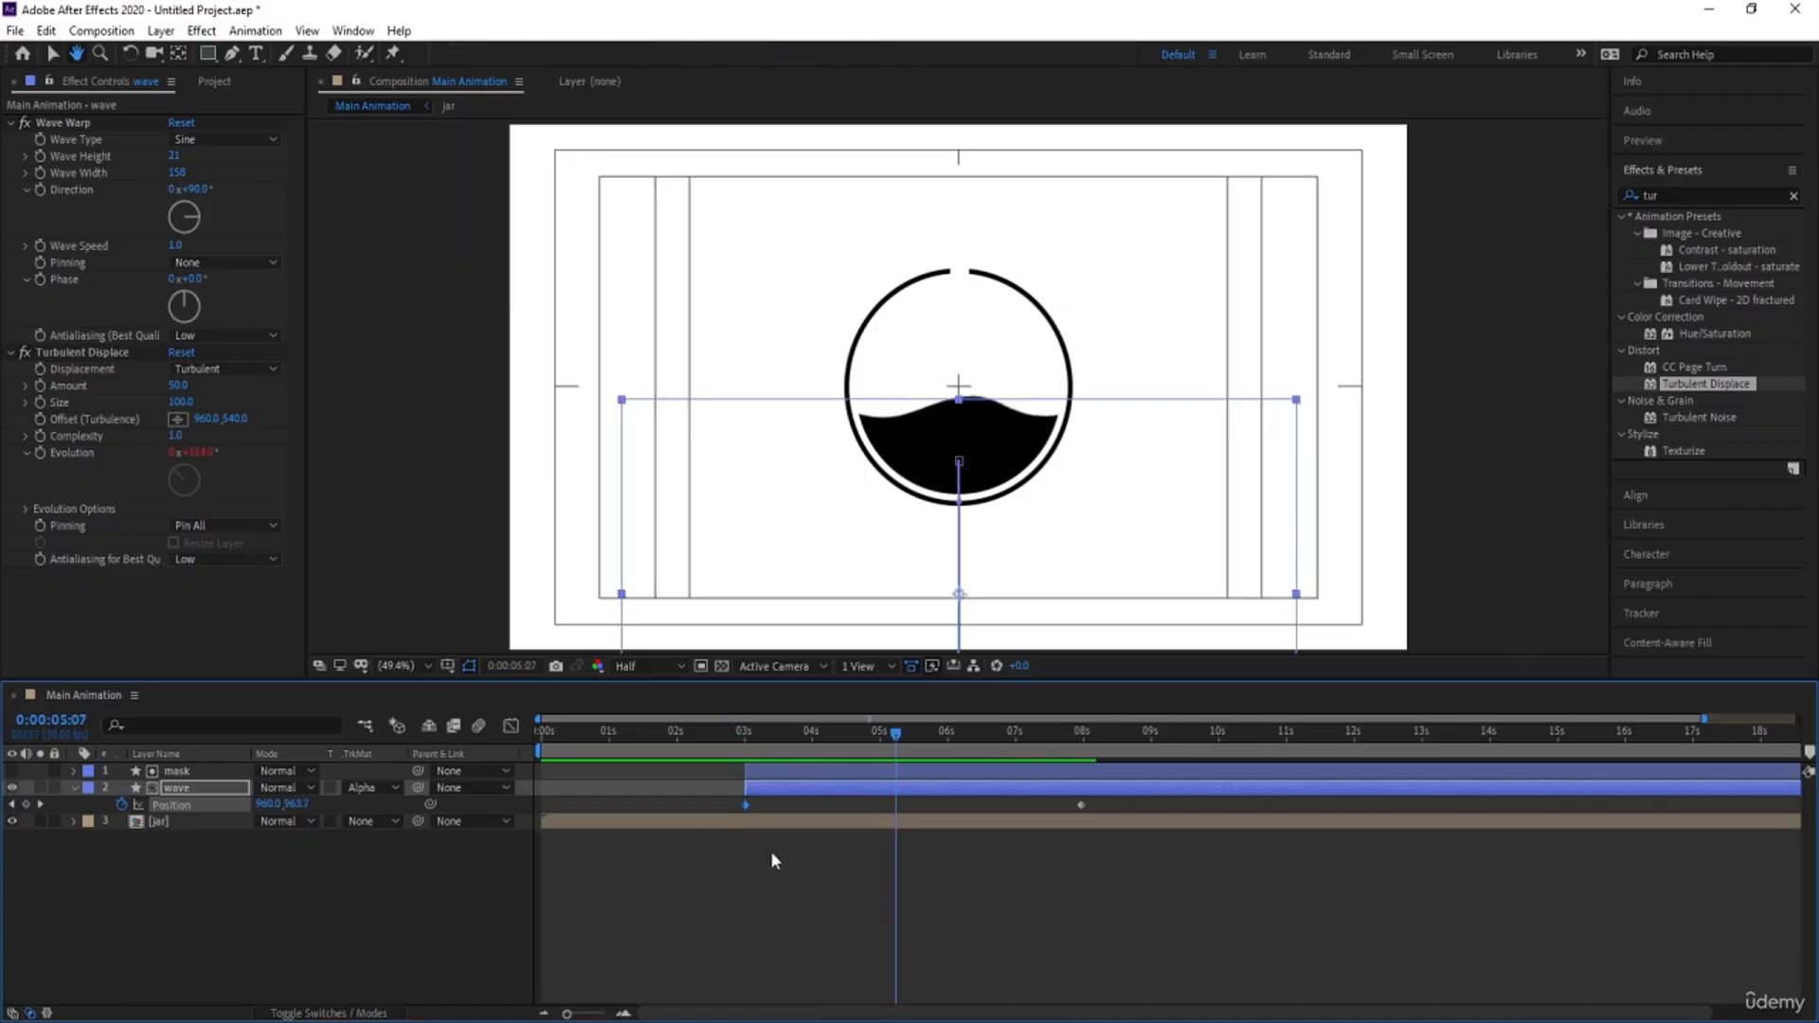
click(772, 857)
Duplicate the wave and mask layers together and shift the copies about 10 frames later than the originals
click(177, 788)
shift+click(177, 771)
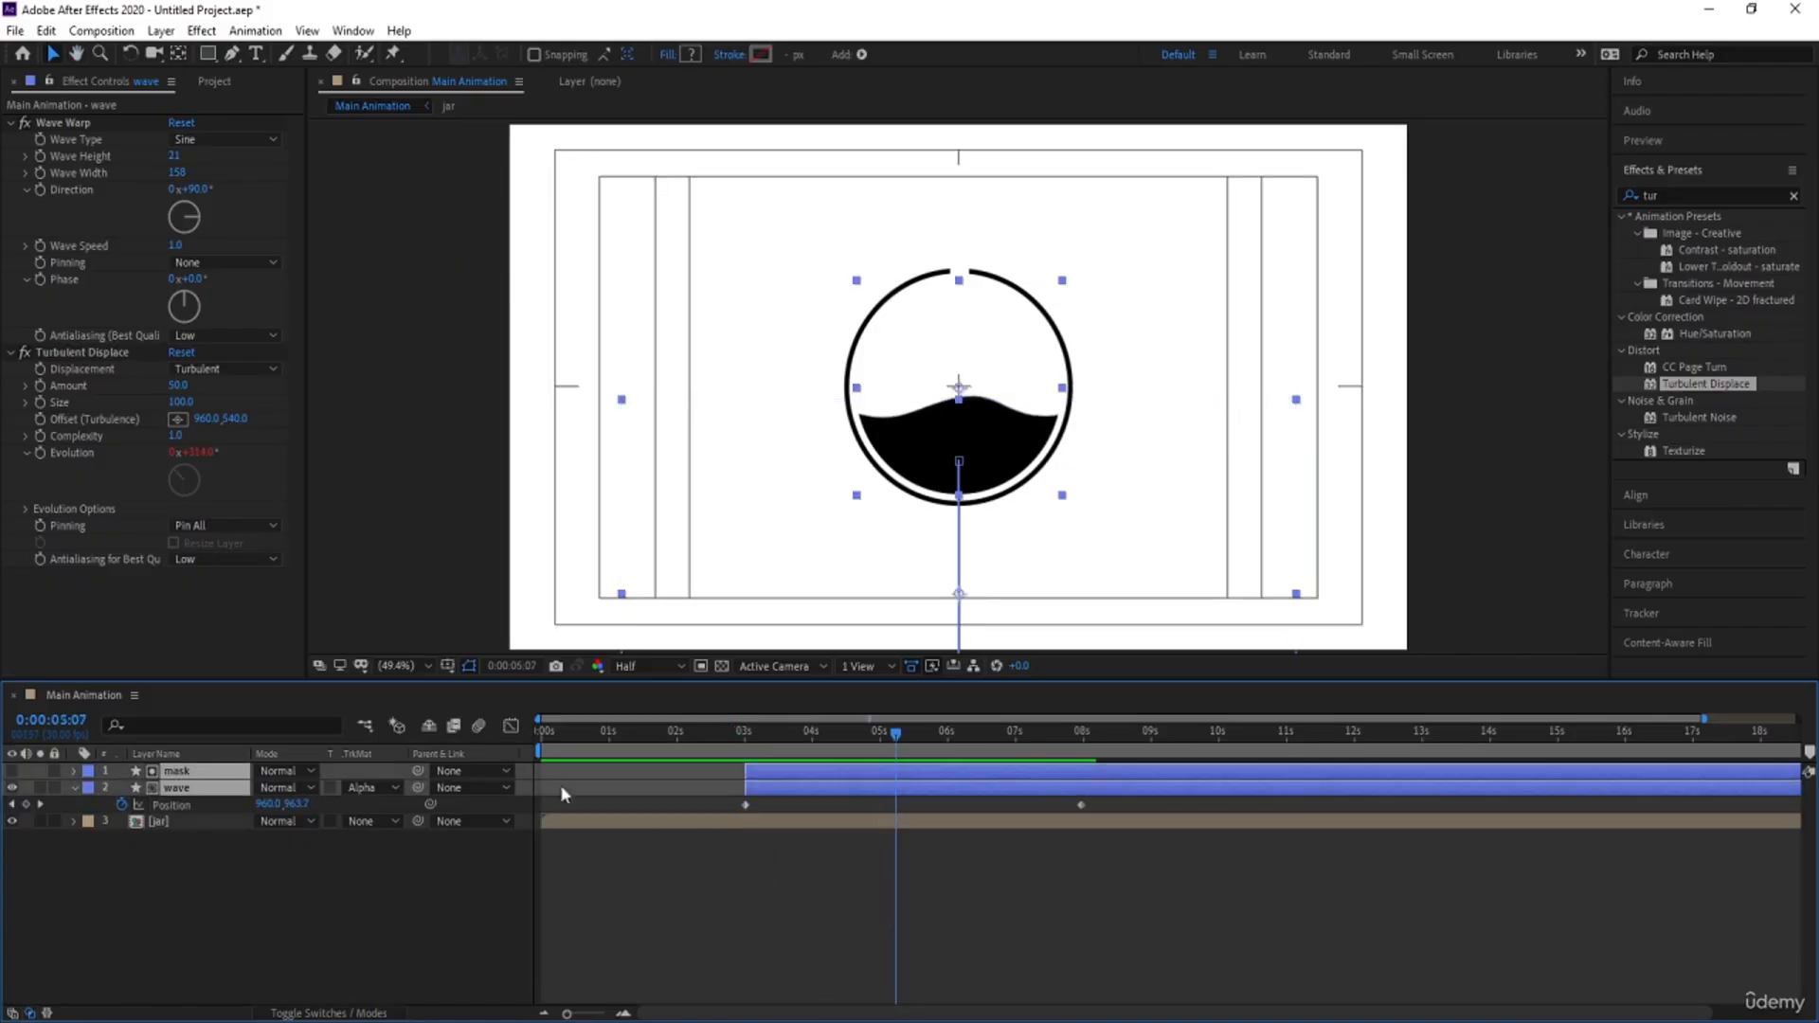
key(ctrl+d)
drag(765, 775, 785, 776)
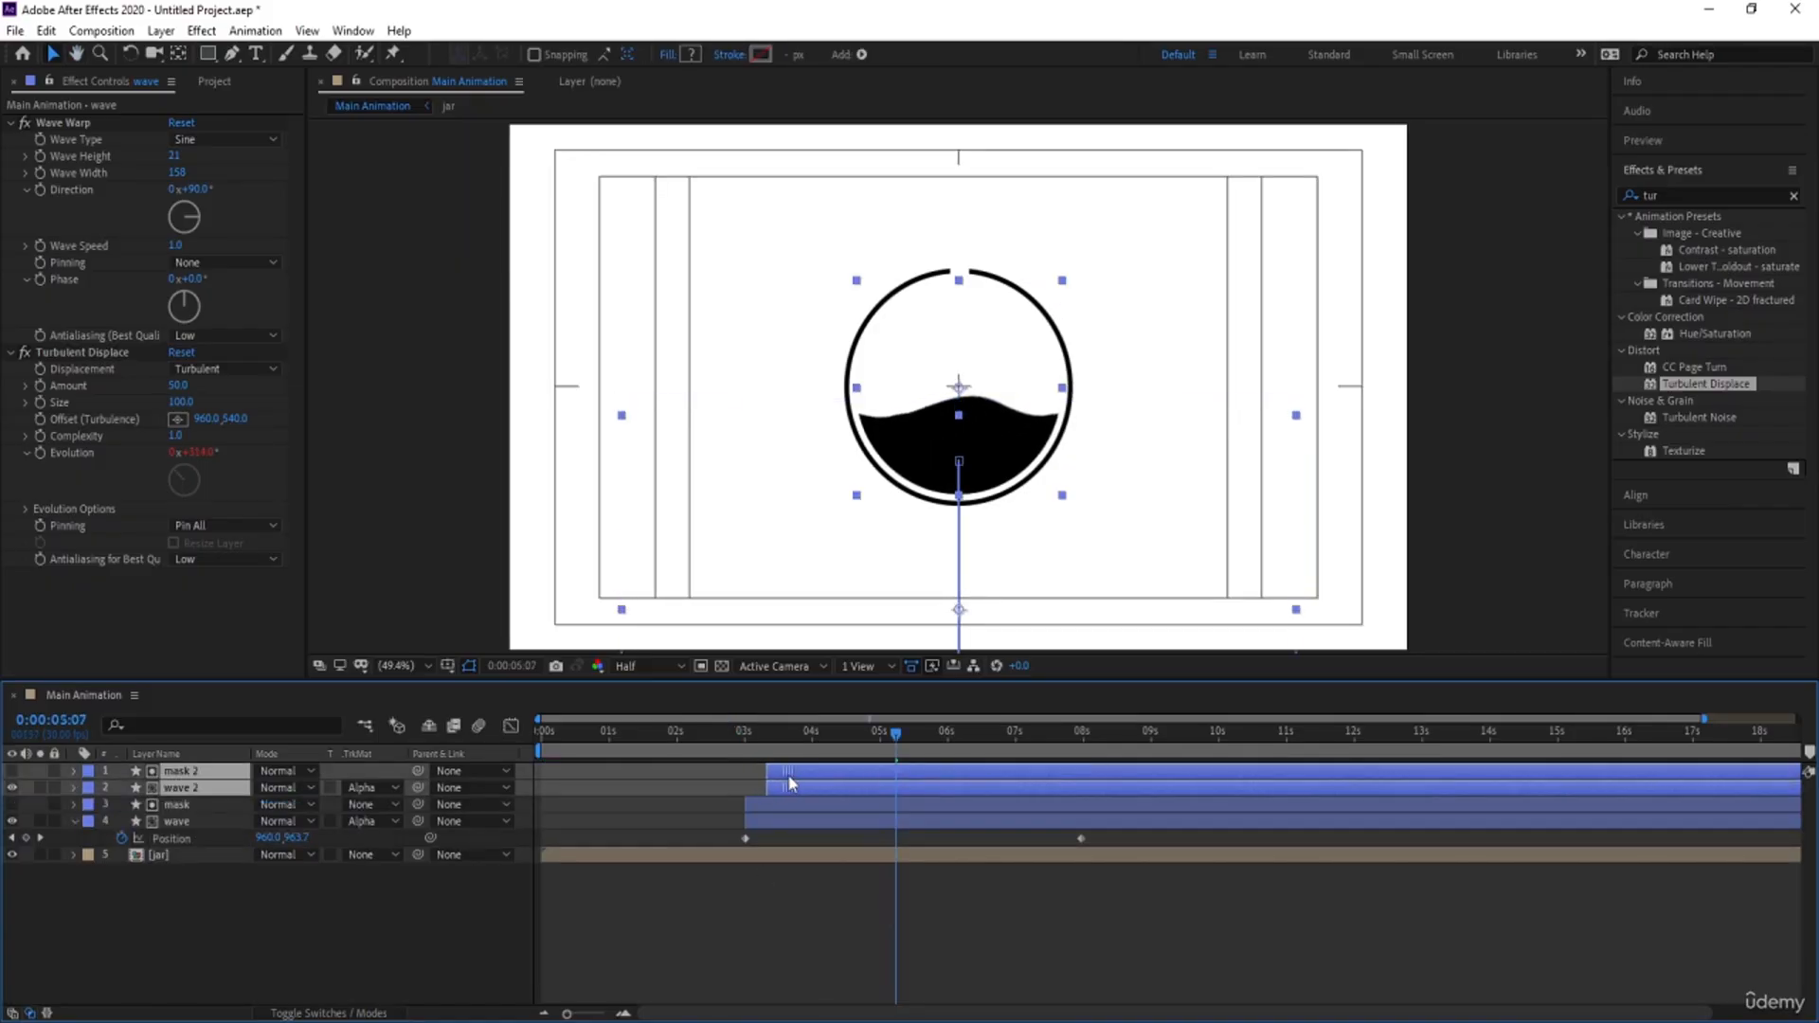
click(791, 843)
Change the fill colour of the wave 2 layer to dark grey 2E2E2E and preview the two rising waves
click(782, 790)
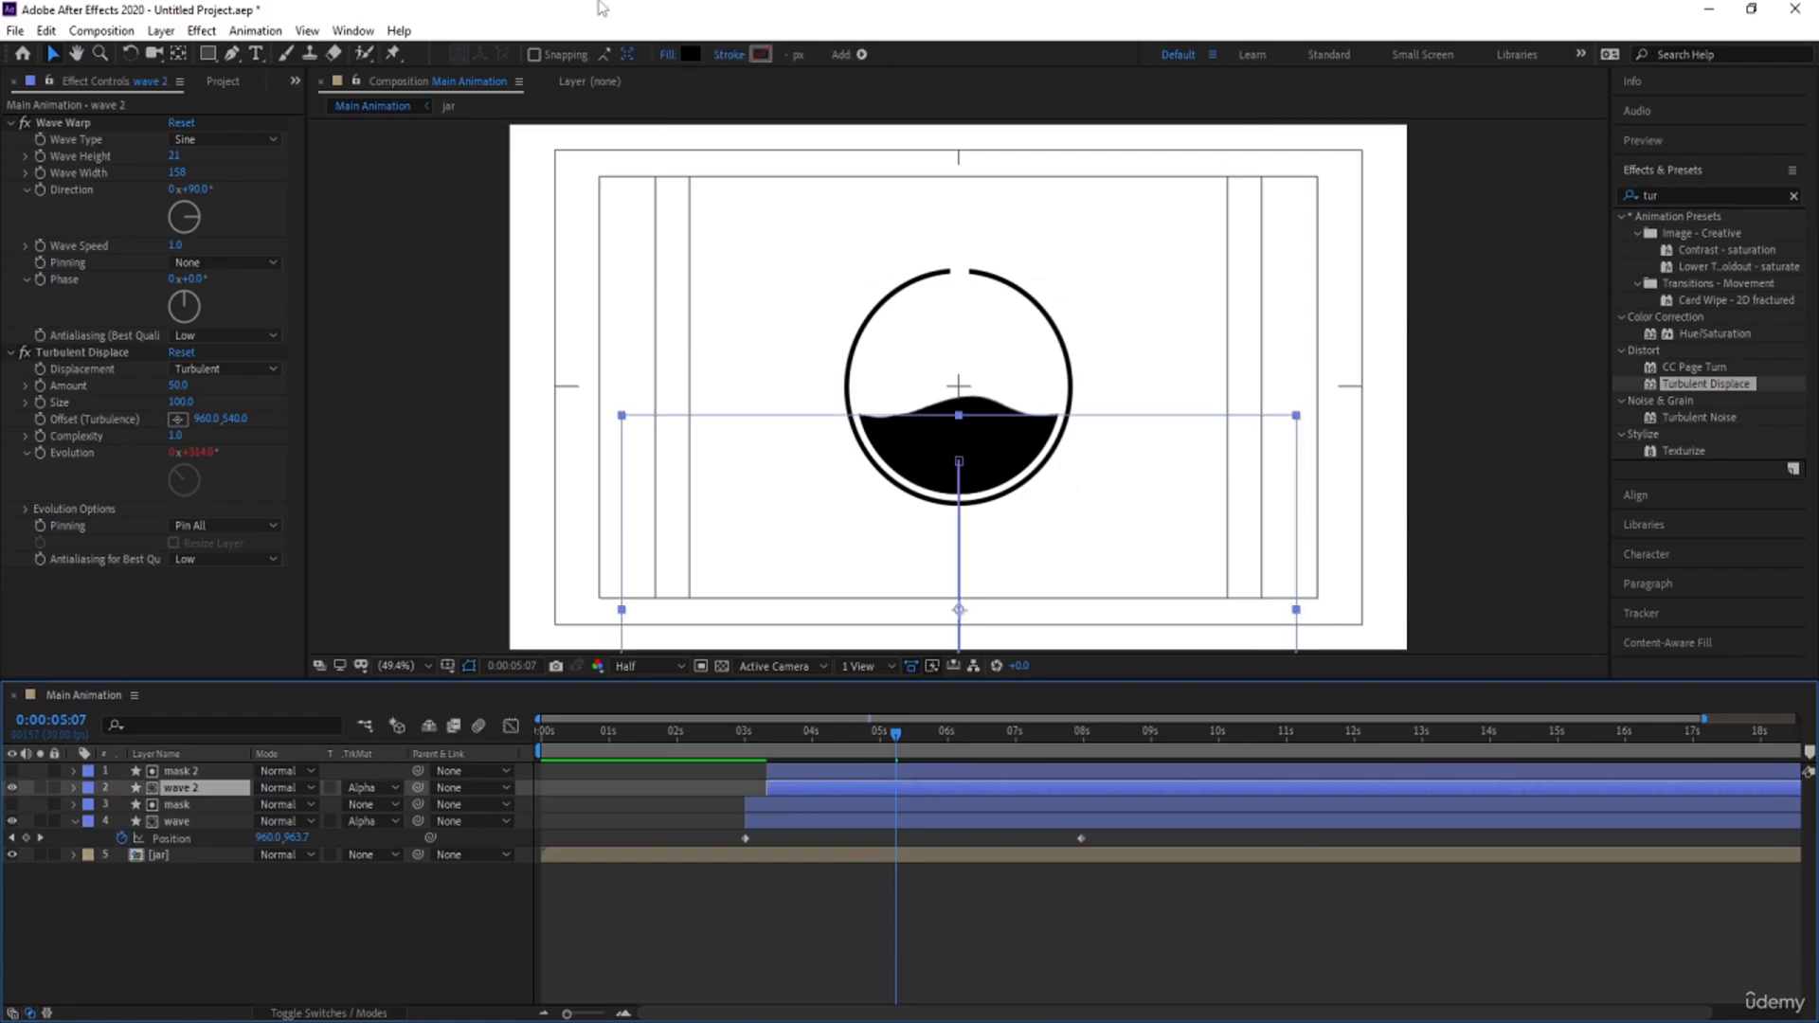
click(685, 53)
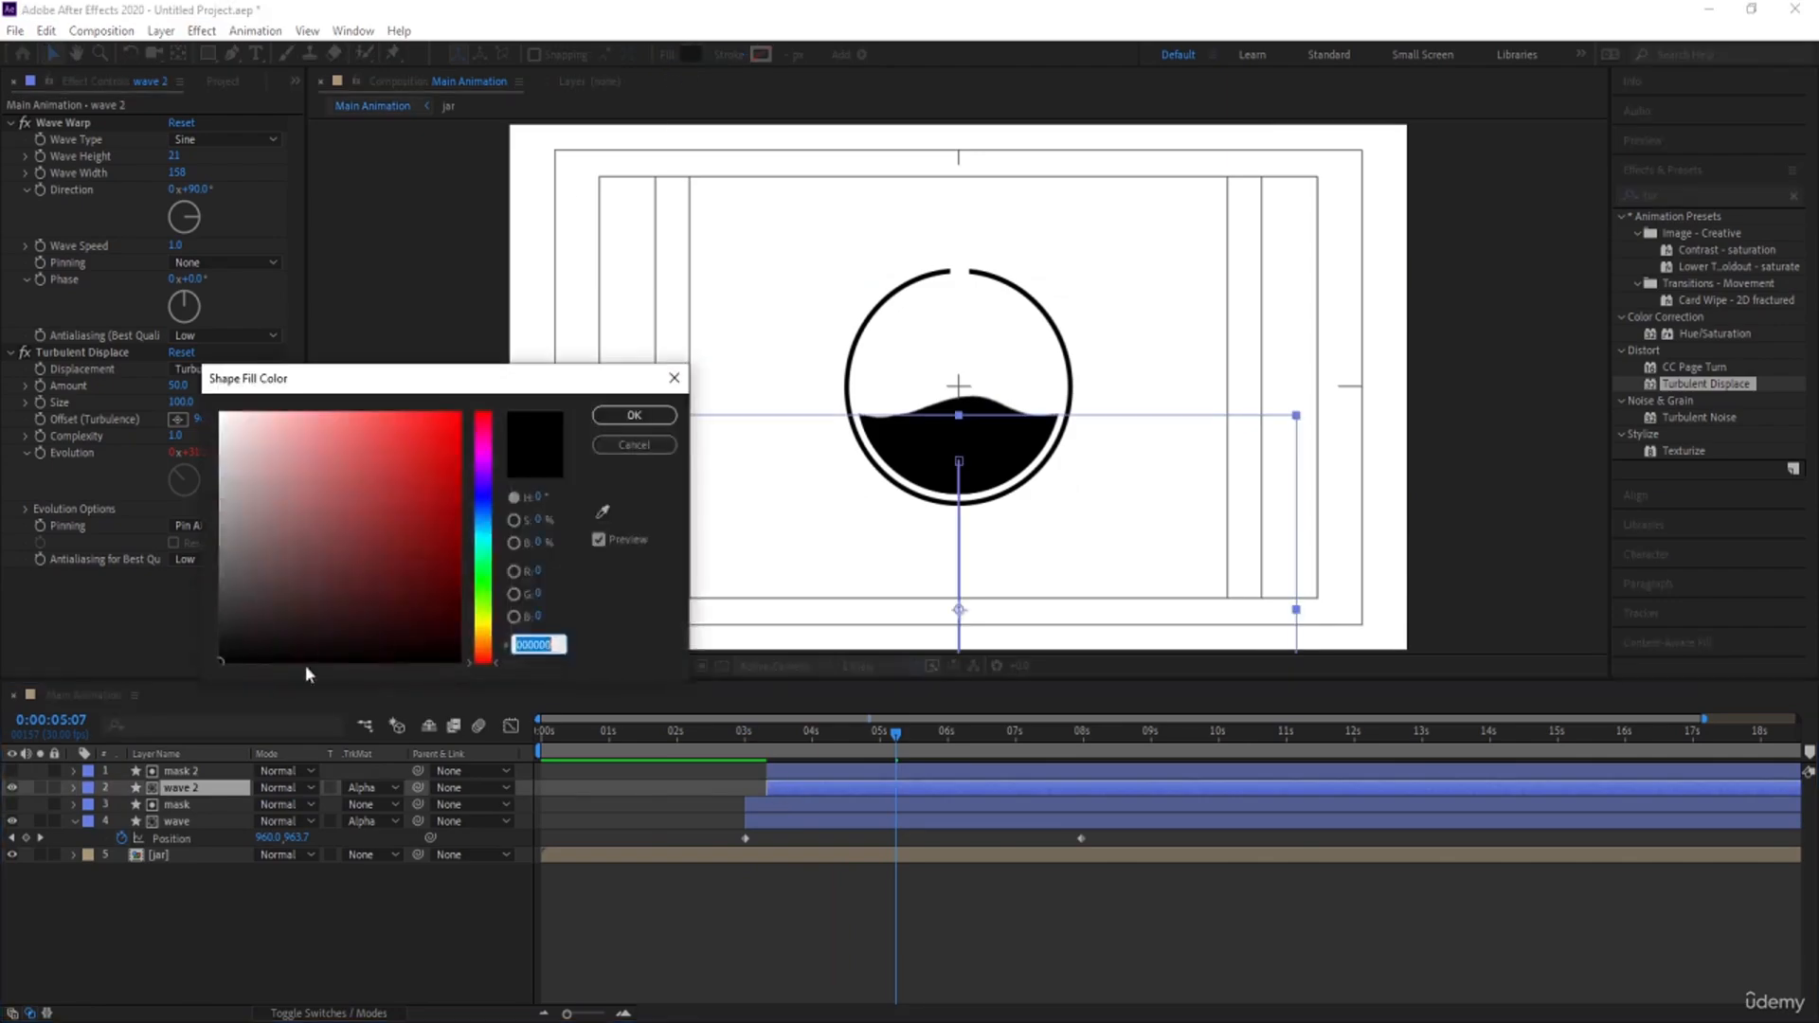
click(214, 627)
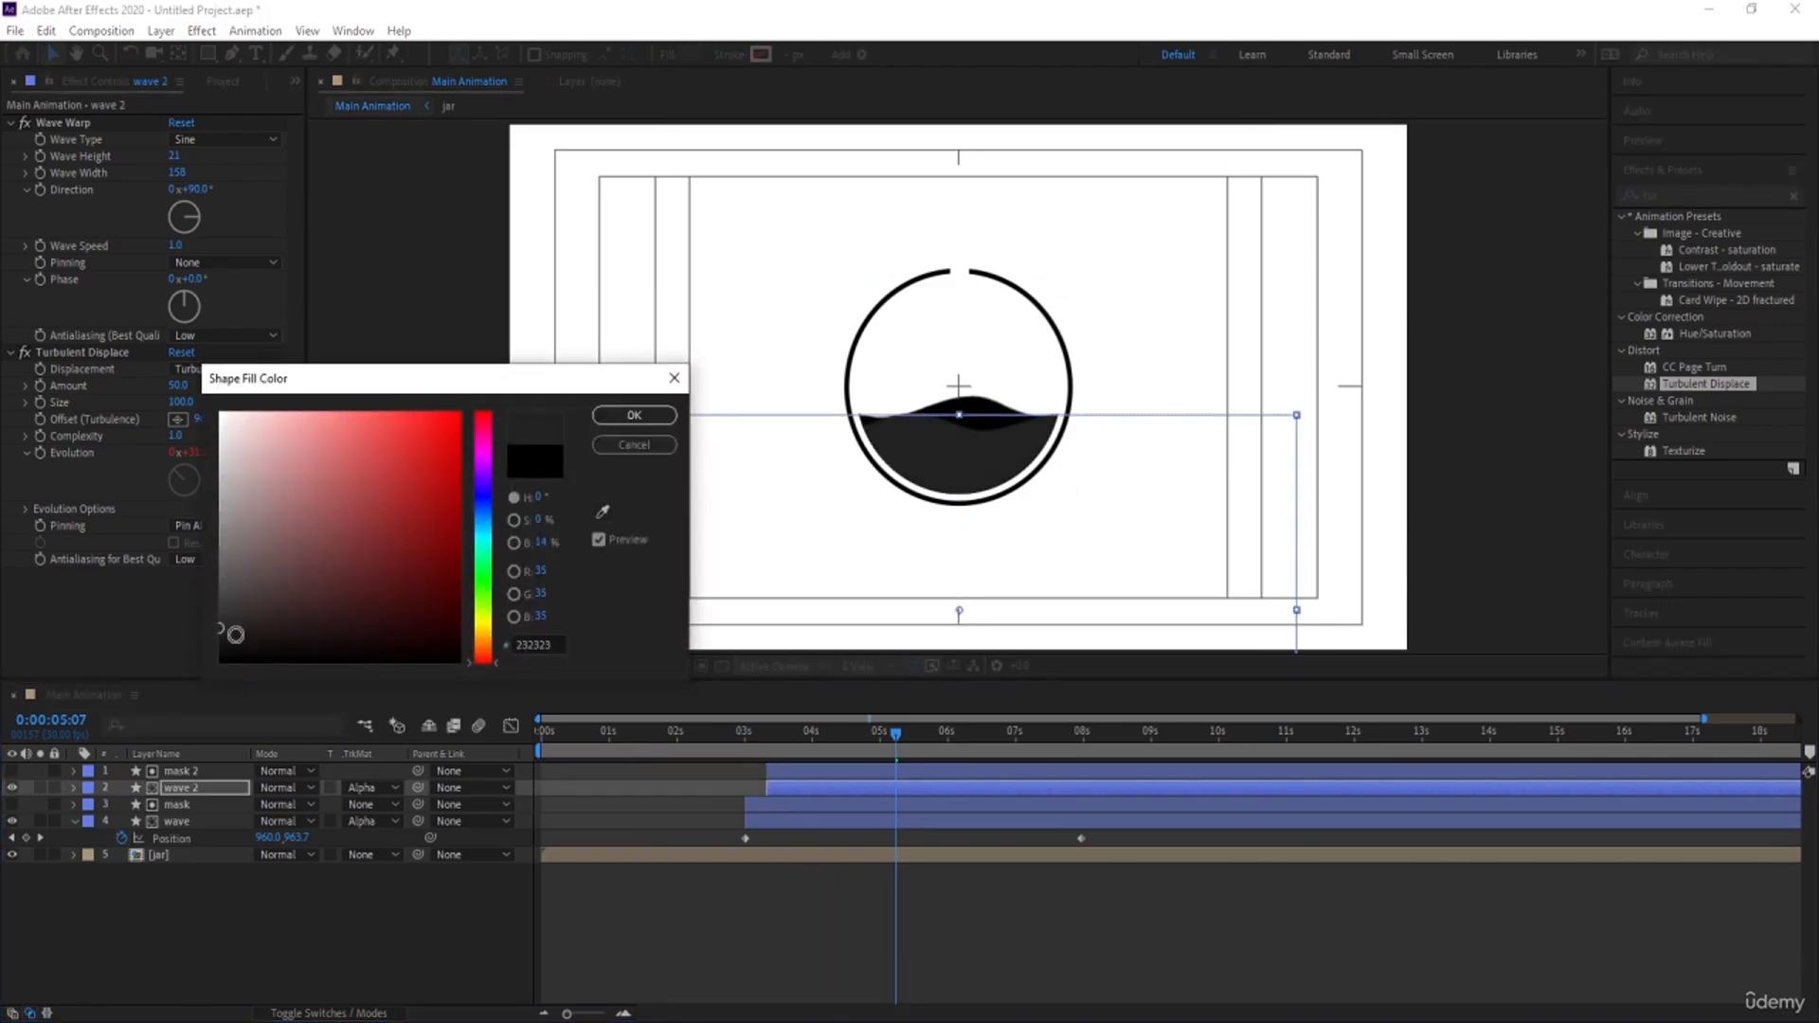
drag(235, 634, 199, 619)
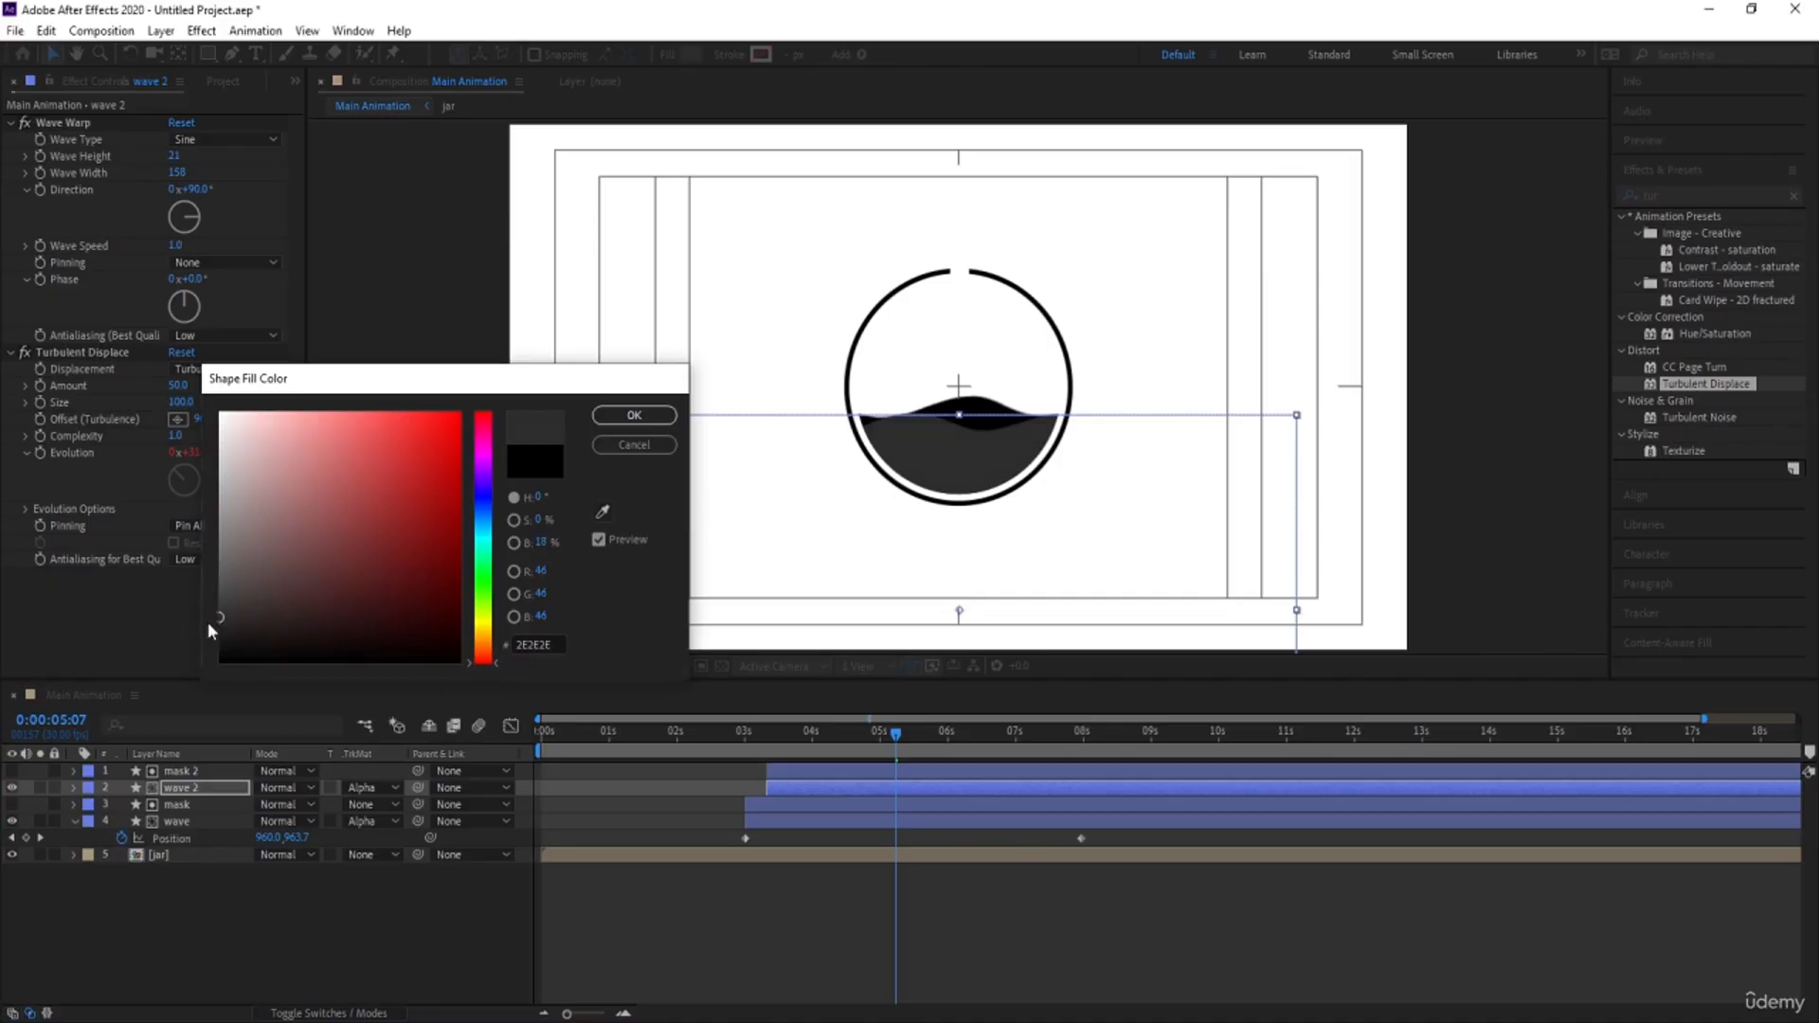
key(Return)
key(space)
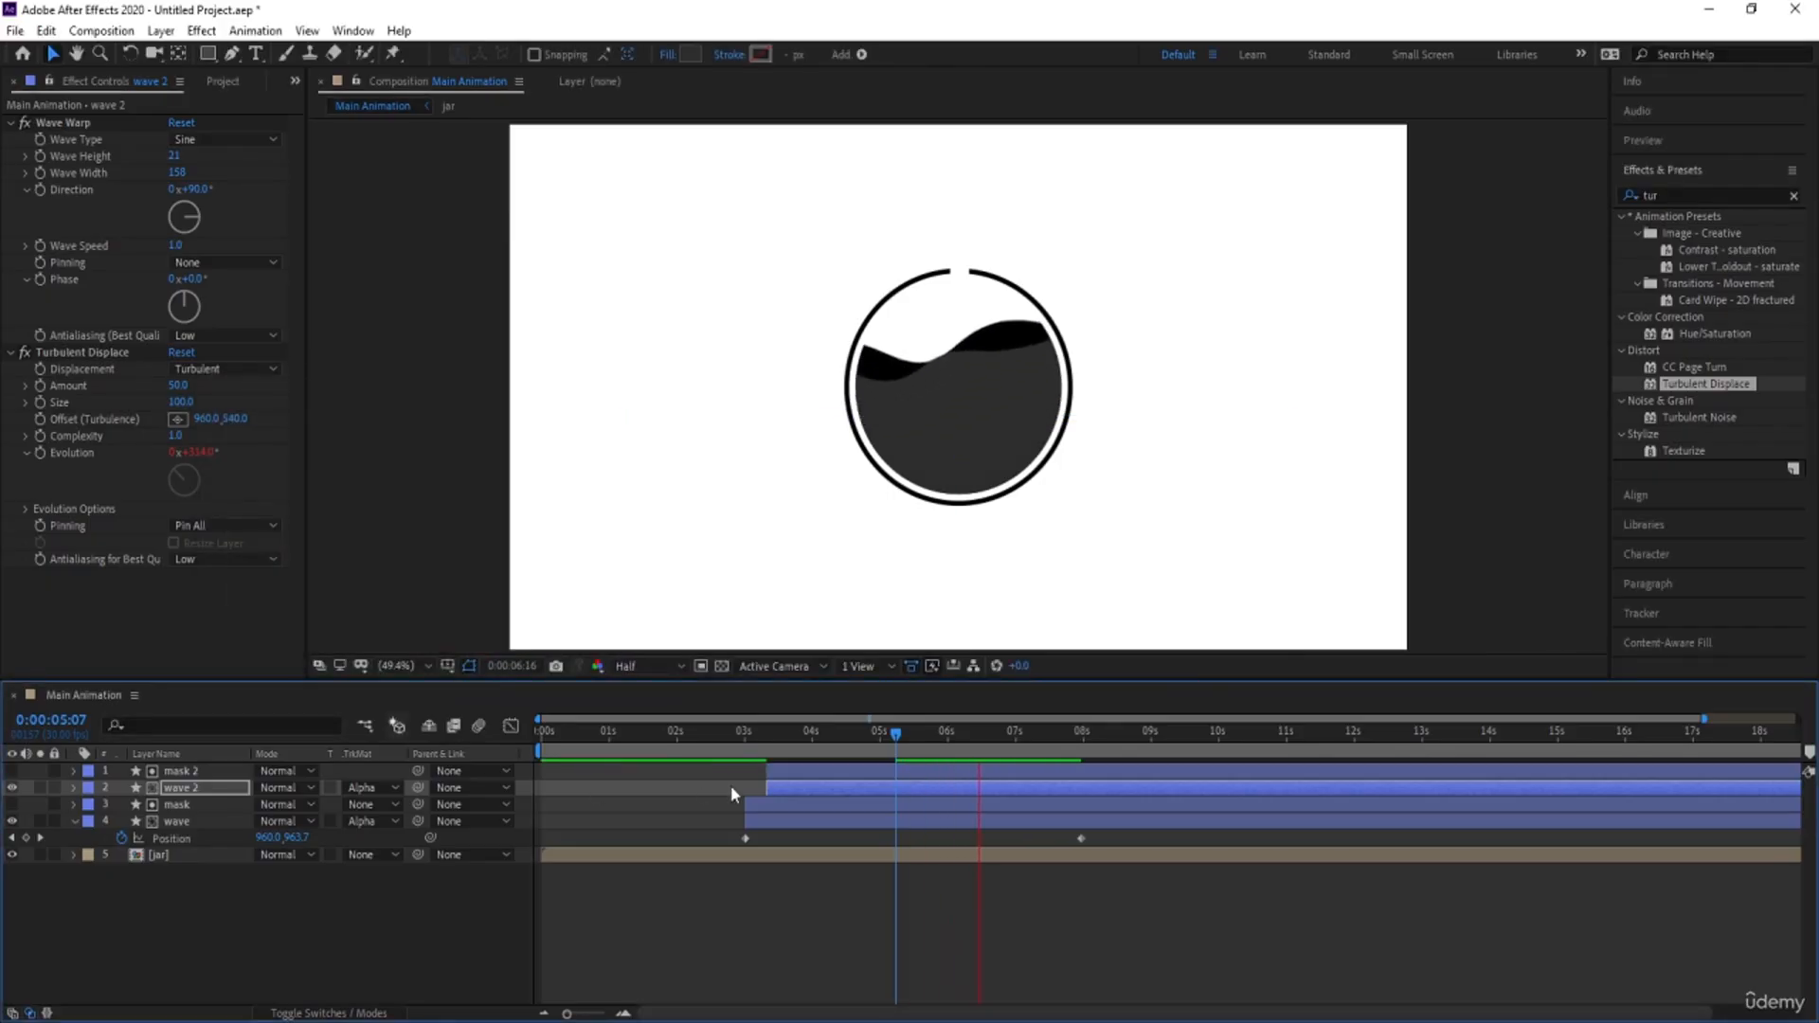
key(space)
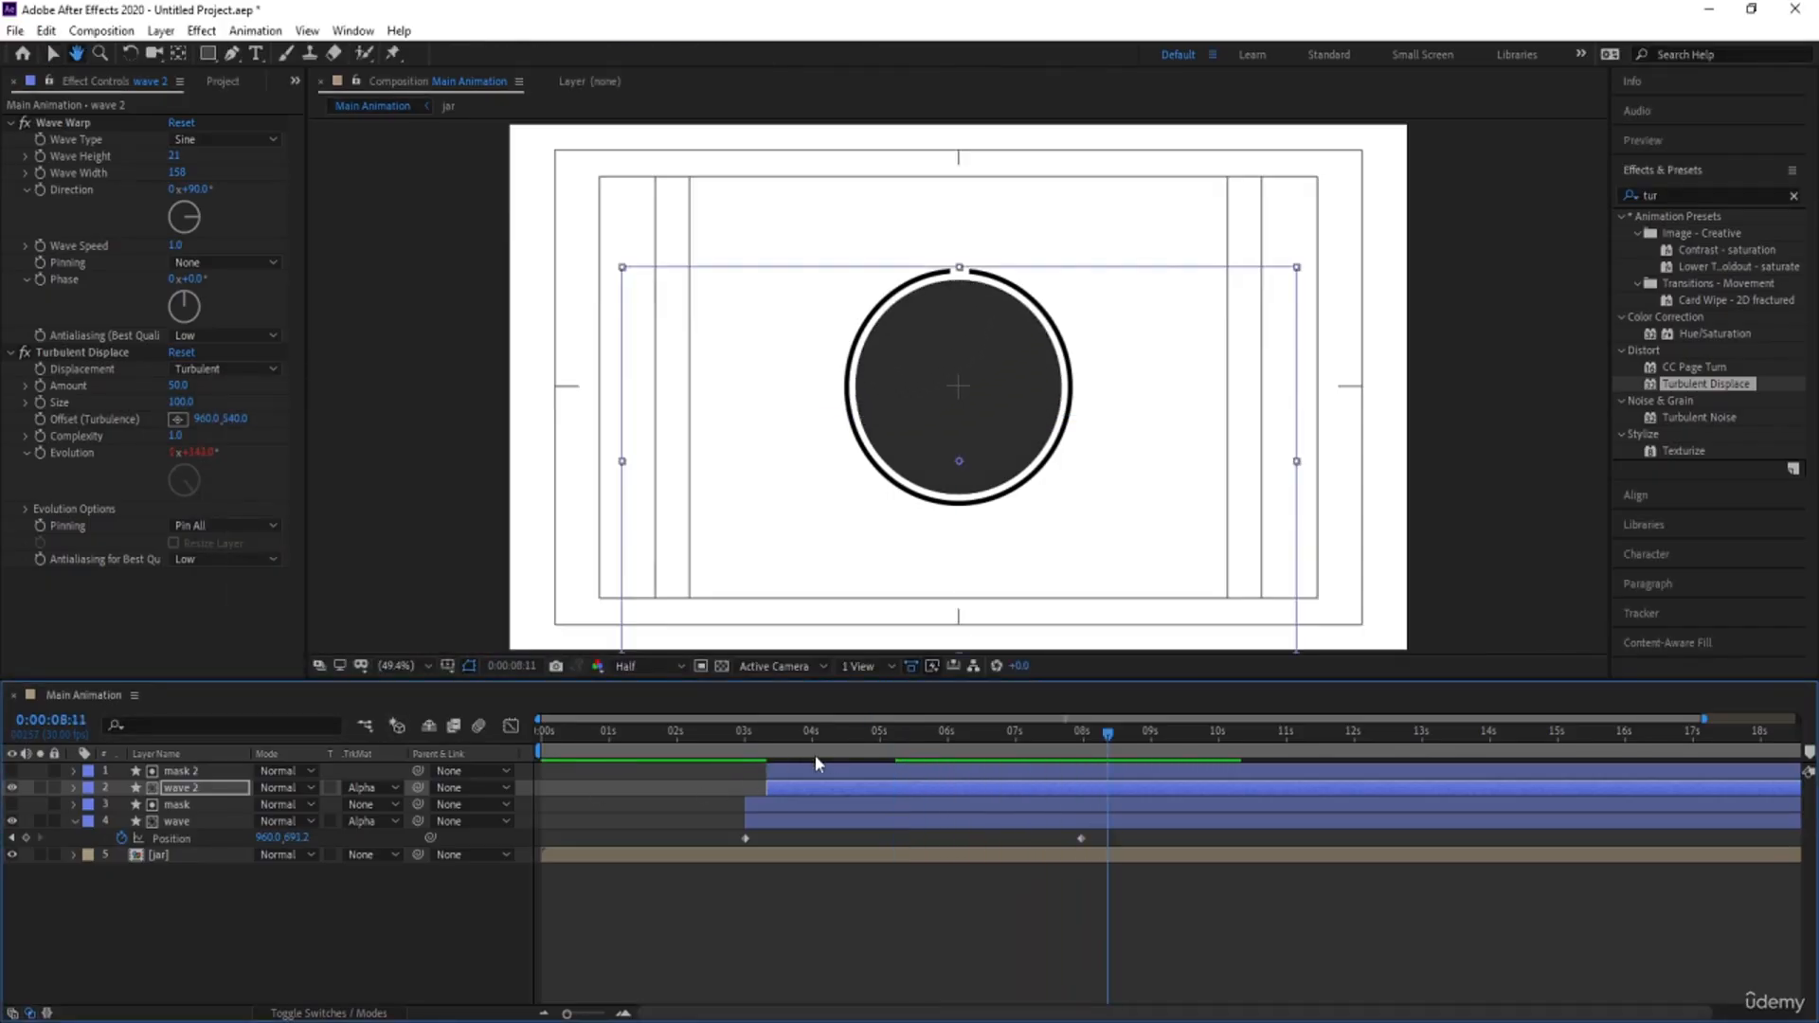
drag(801, 735, 258, 743)
key(space)
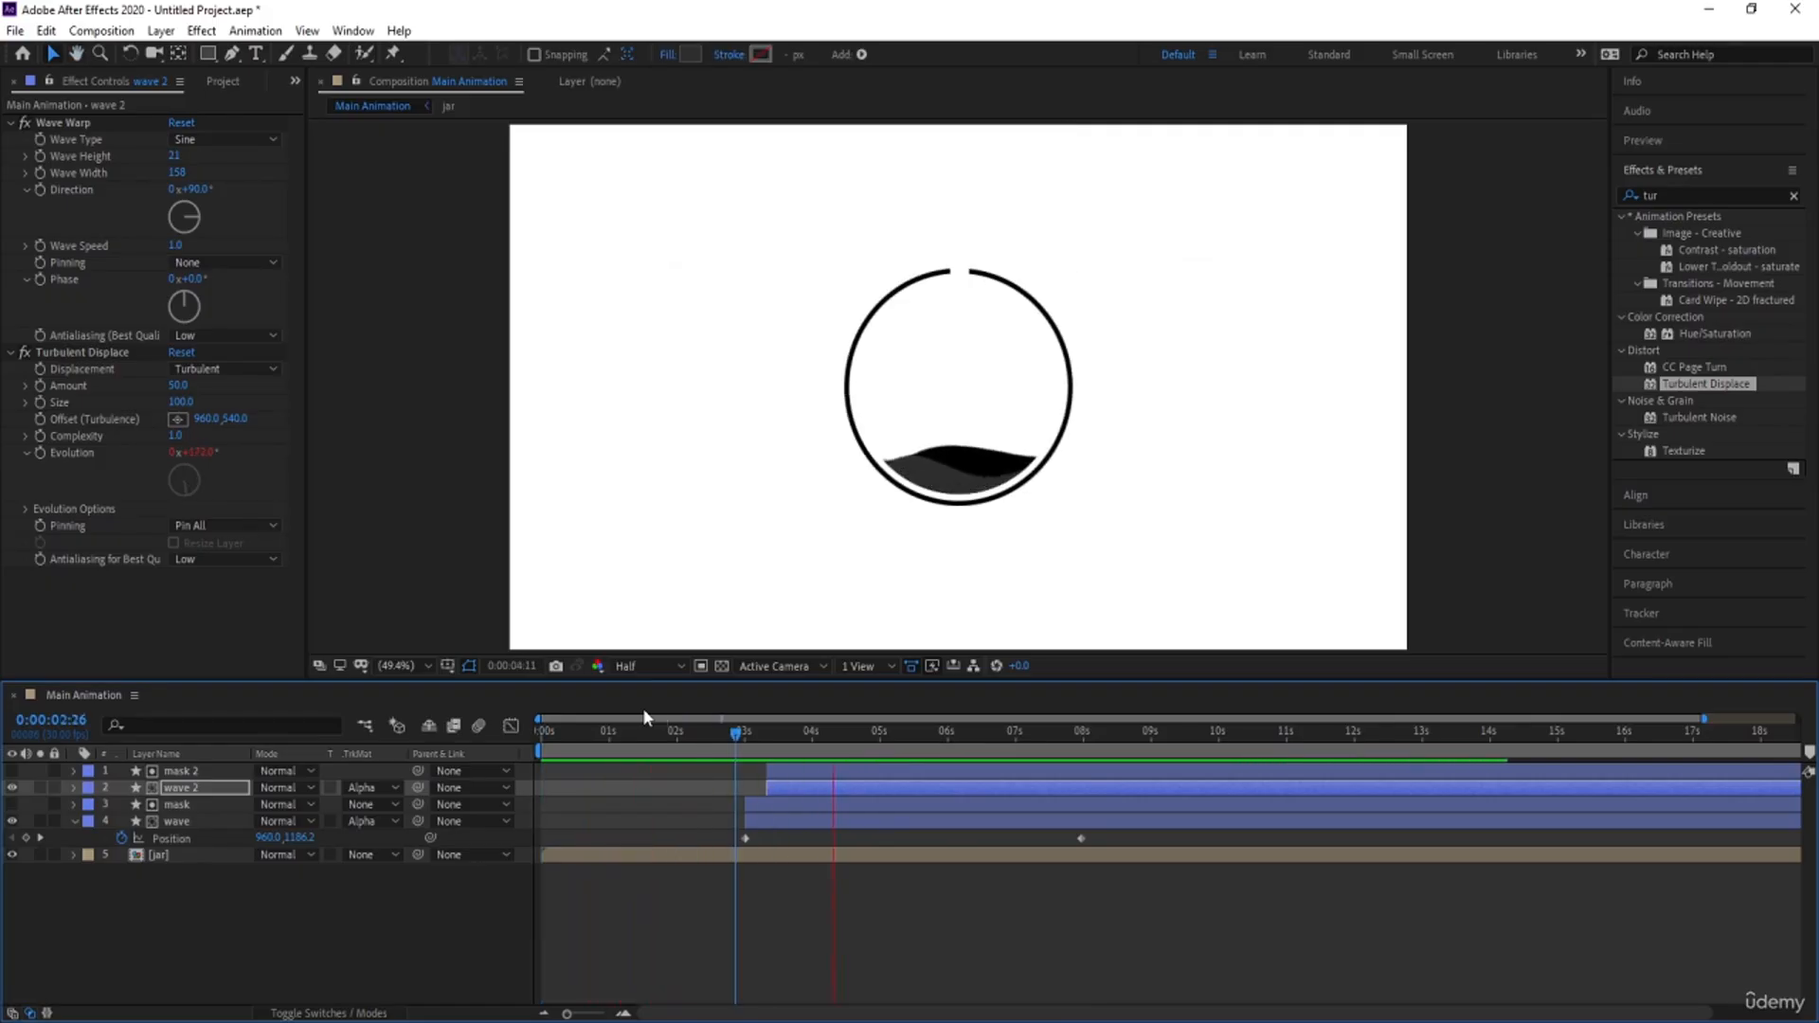
key(space)
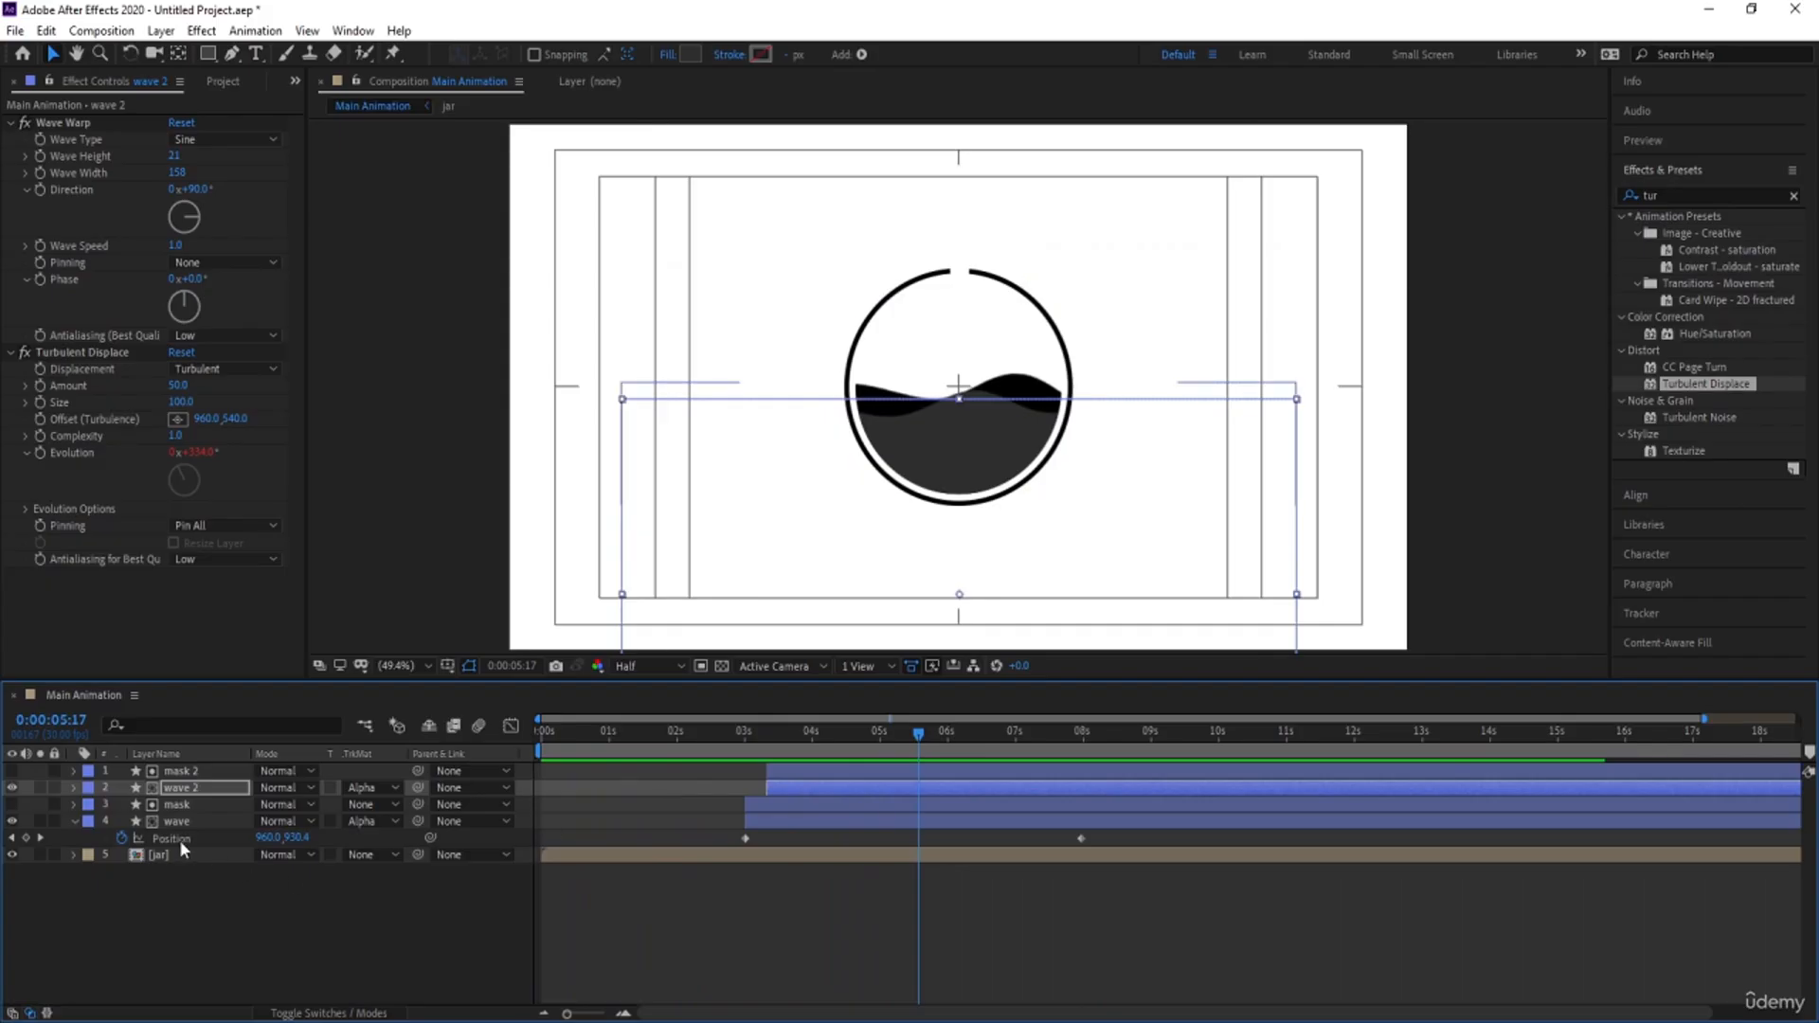
Delete Mask 1 from the jar layer to close the gap in the circle's outline, and preview from the start
click(163, 855)
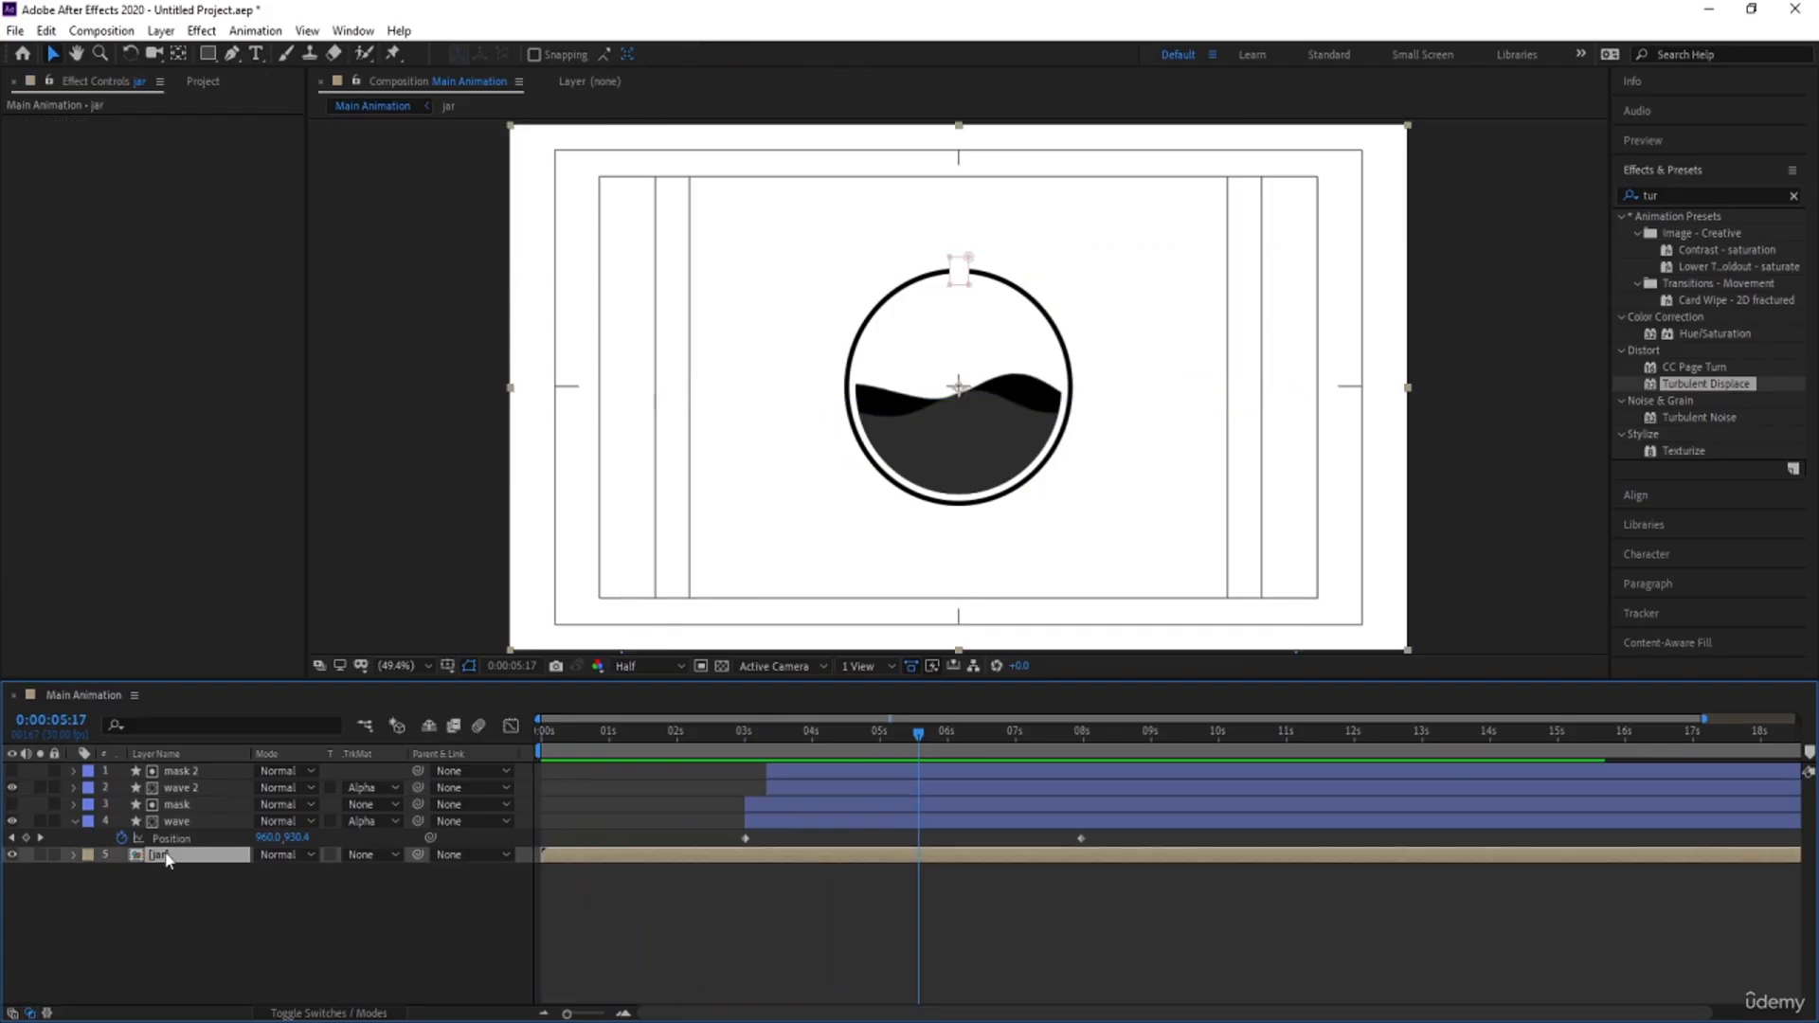
key(m)
click(146, 872)
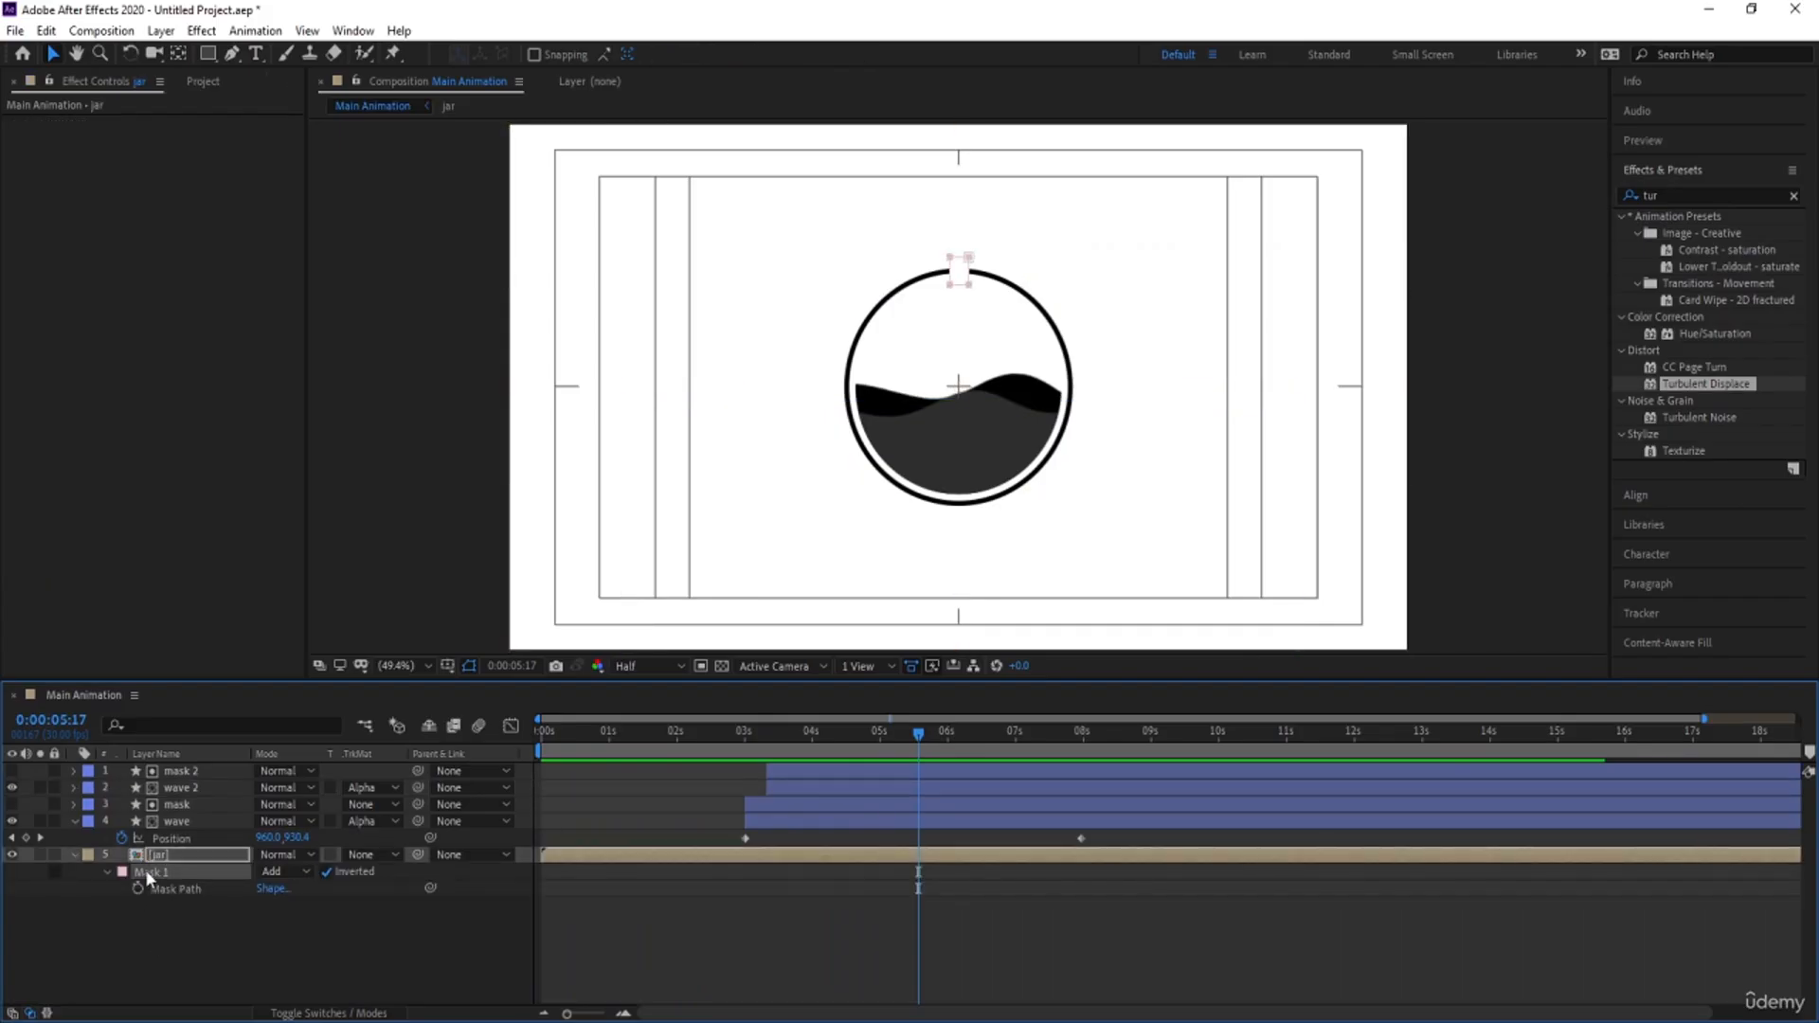
key(Delete)
drag(807, 751, 673, 741)
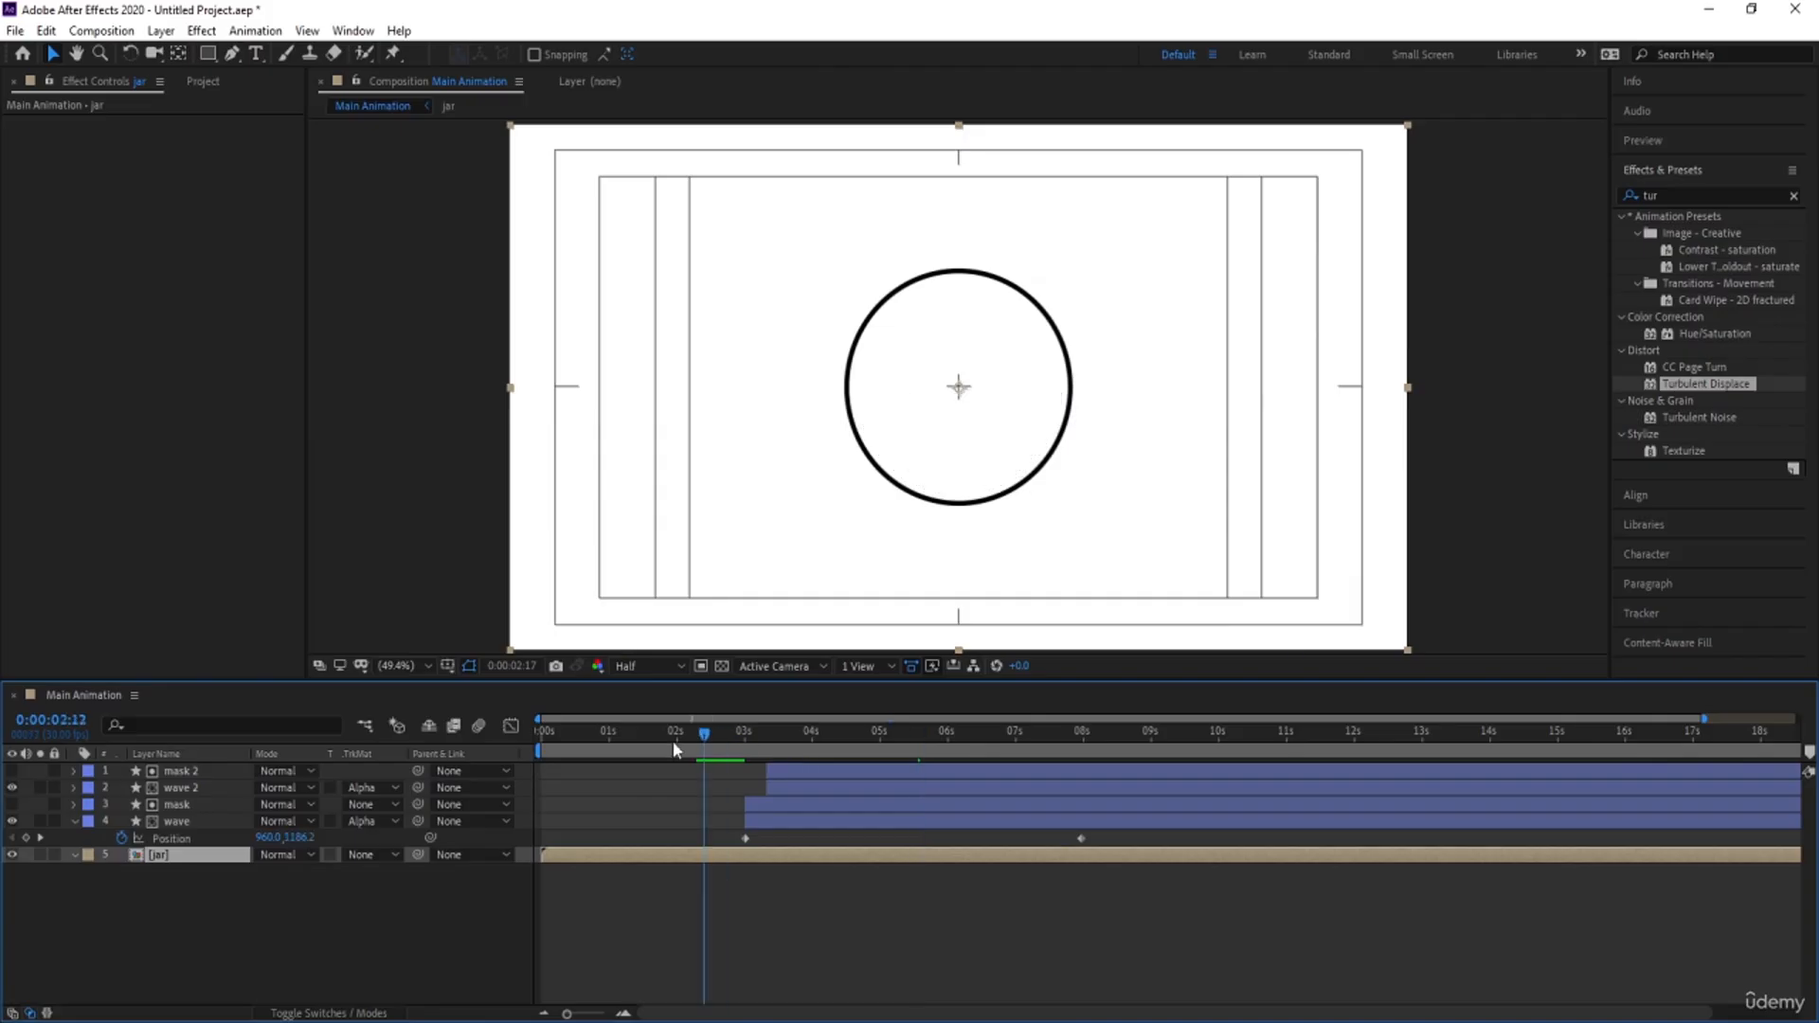
key(Home)
key(space)
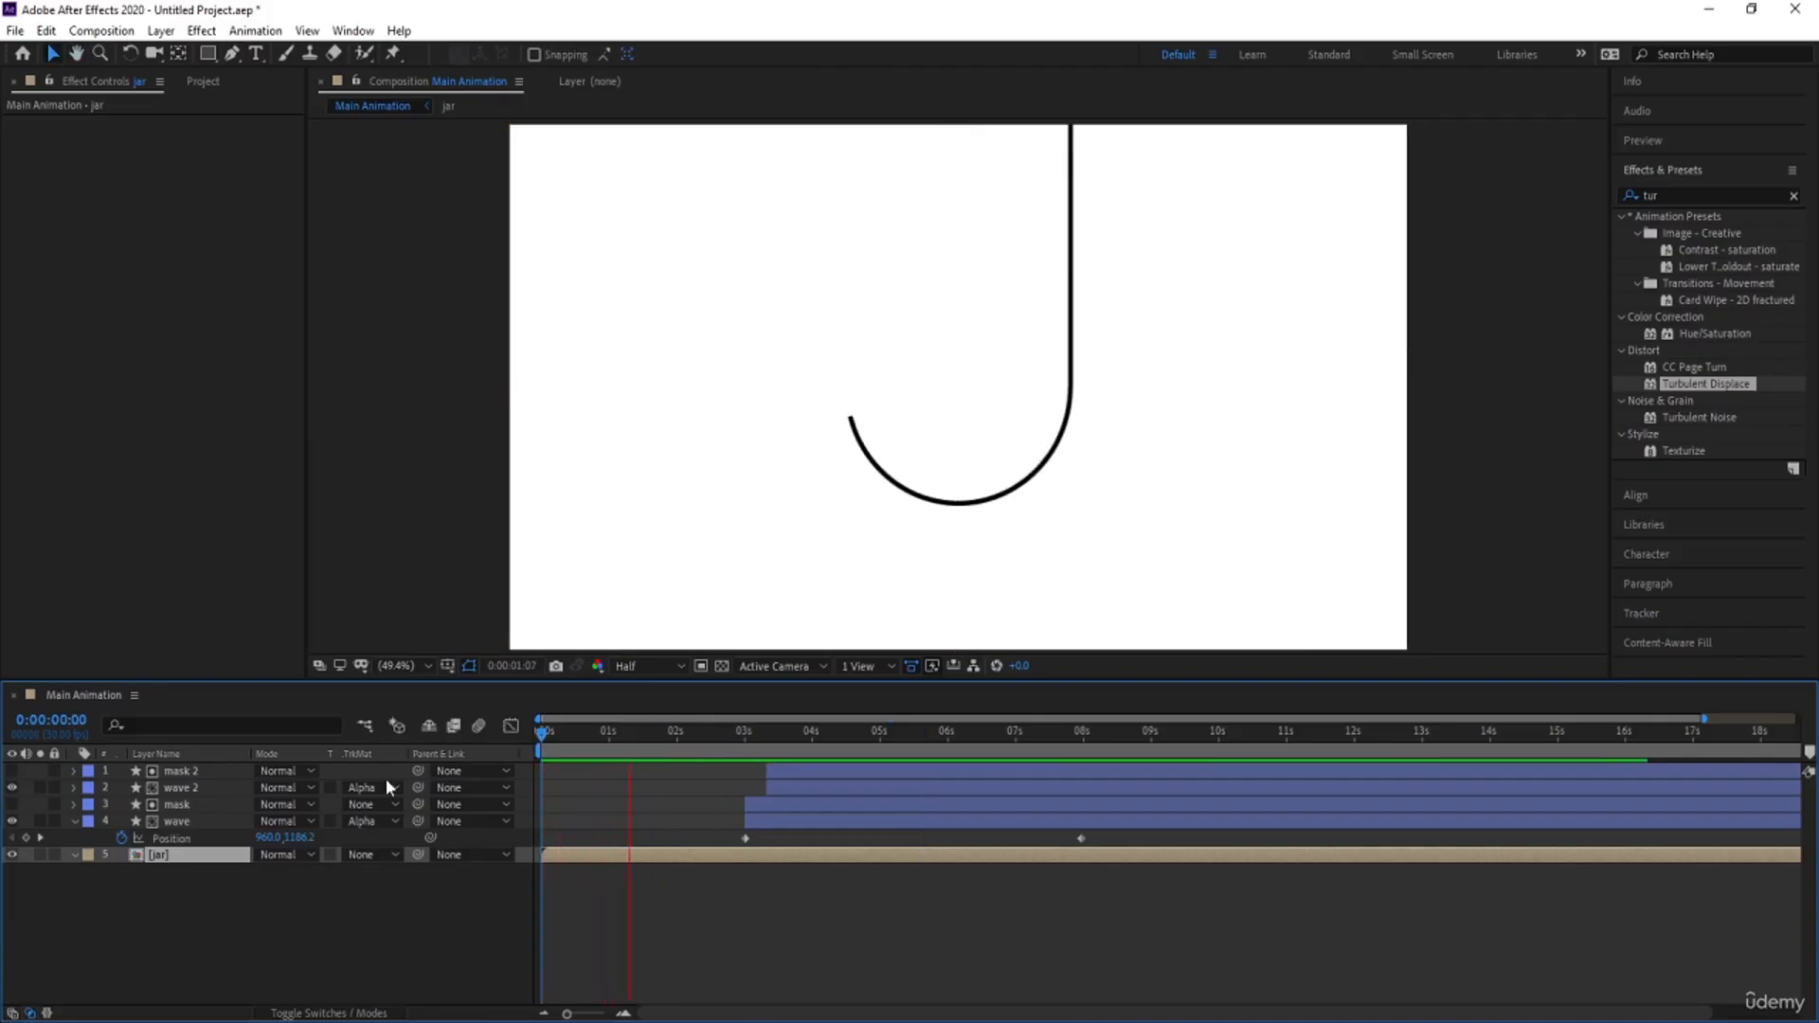
key(space)
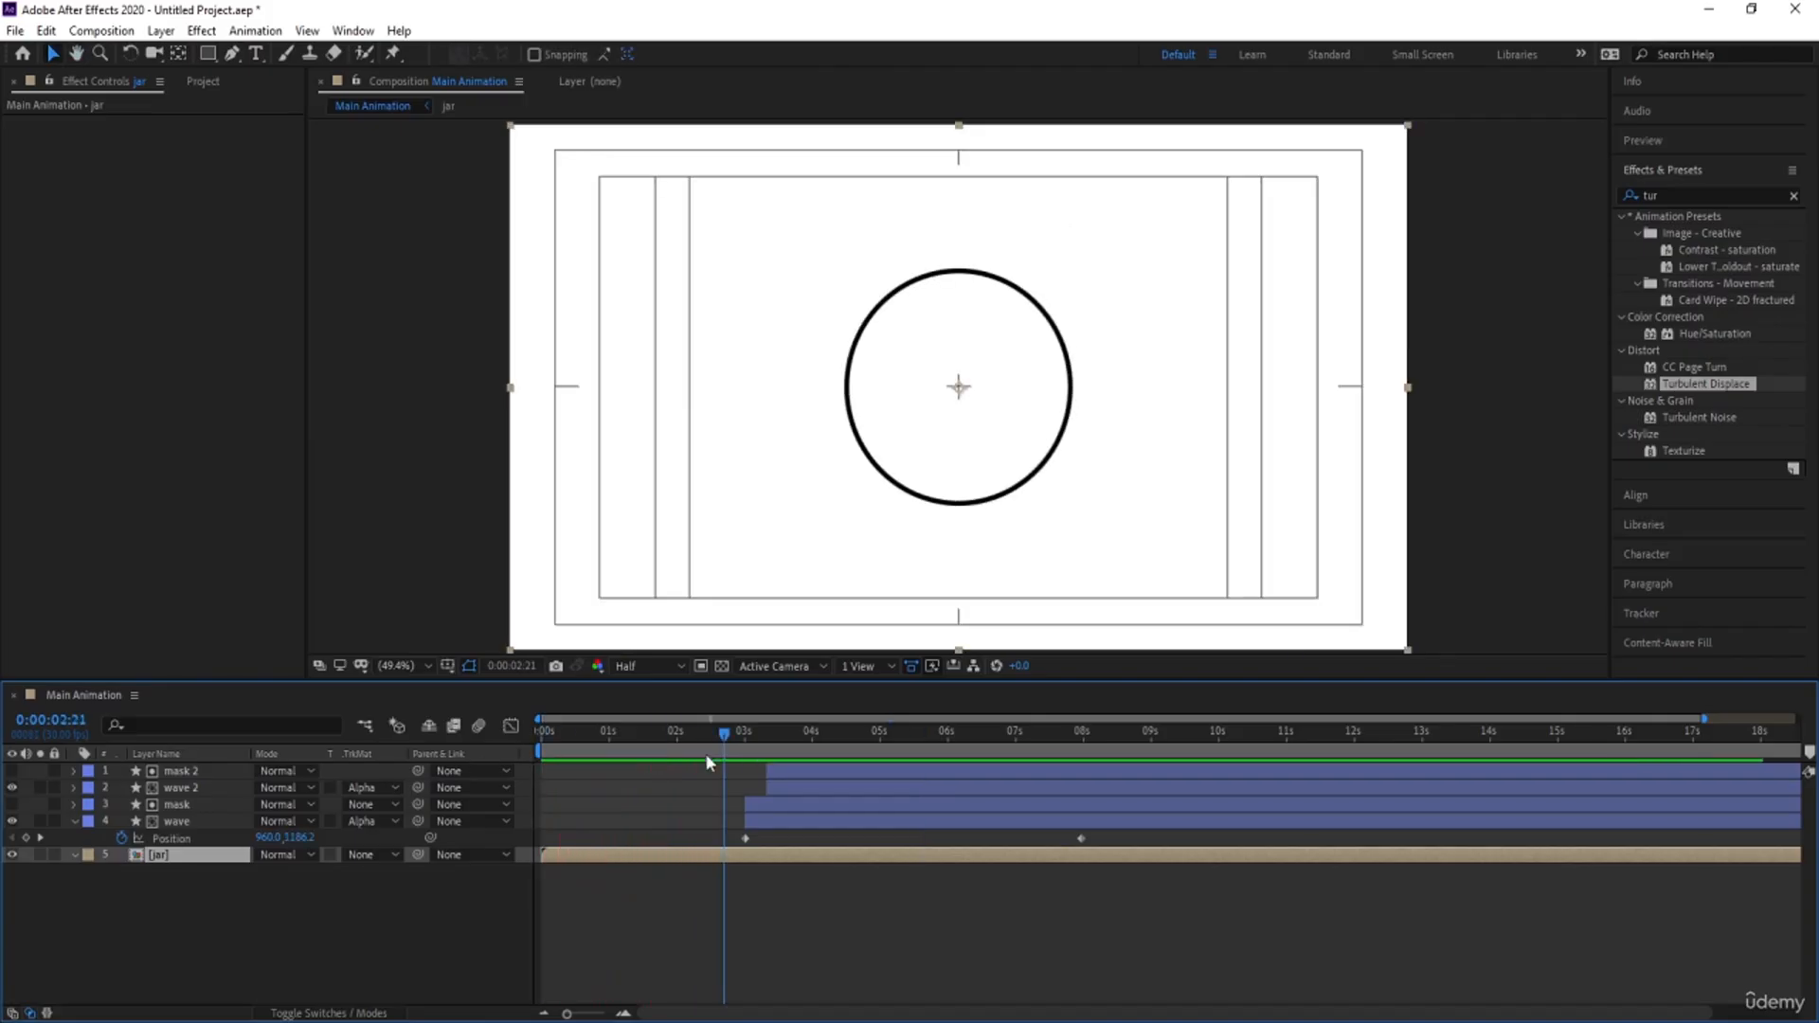
Shift both wave layers and both mask layers one second earlier so the first pair starts at 0:00:02:00, and preview
drag(704, 753, 674, 724)
click(796, 812)
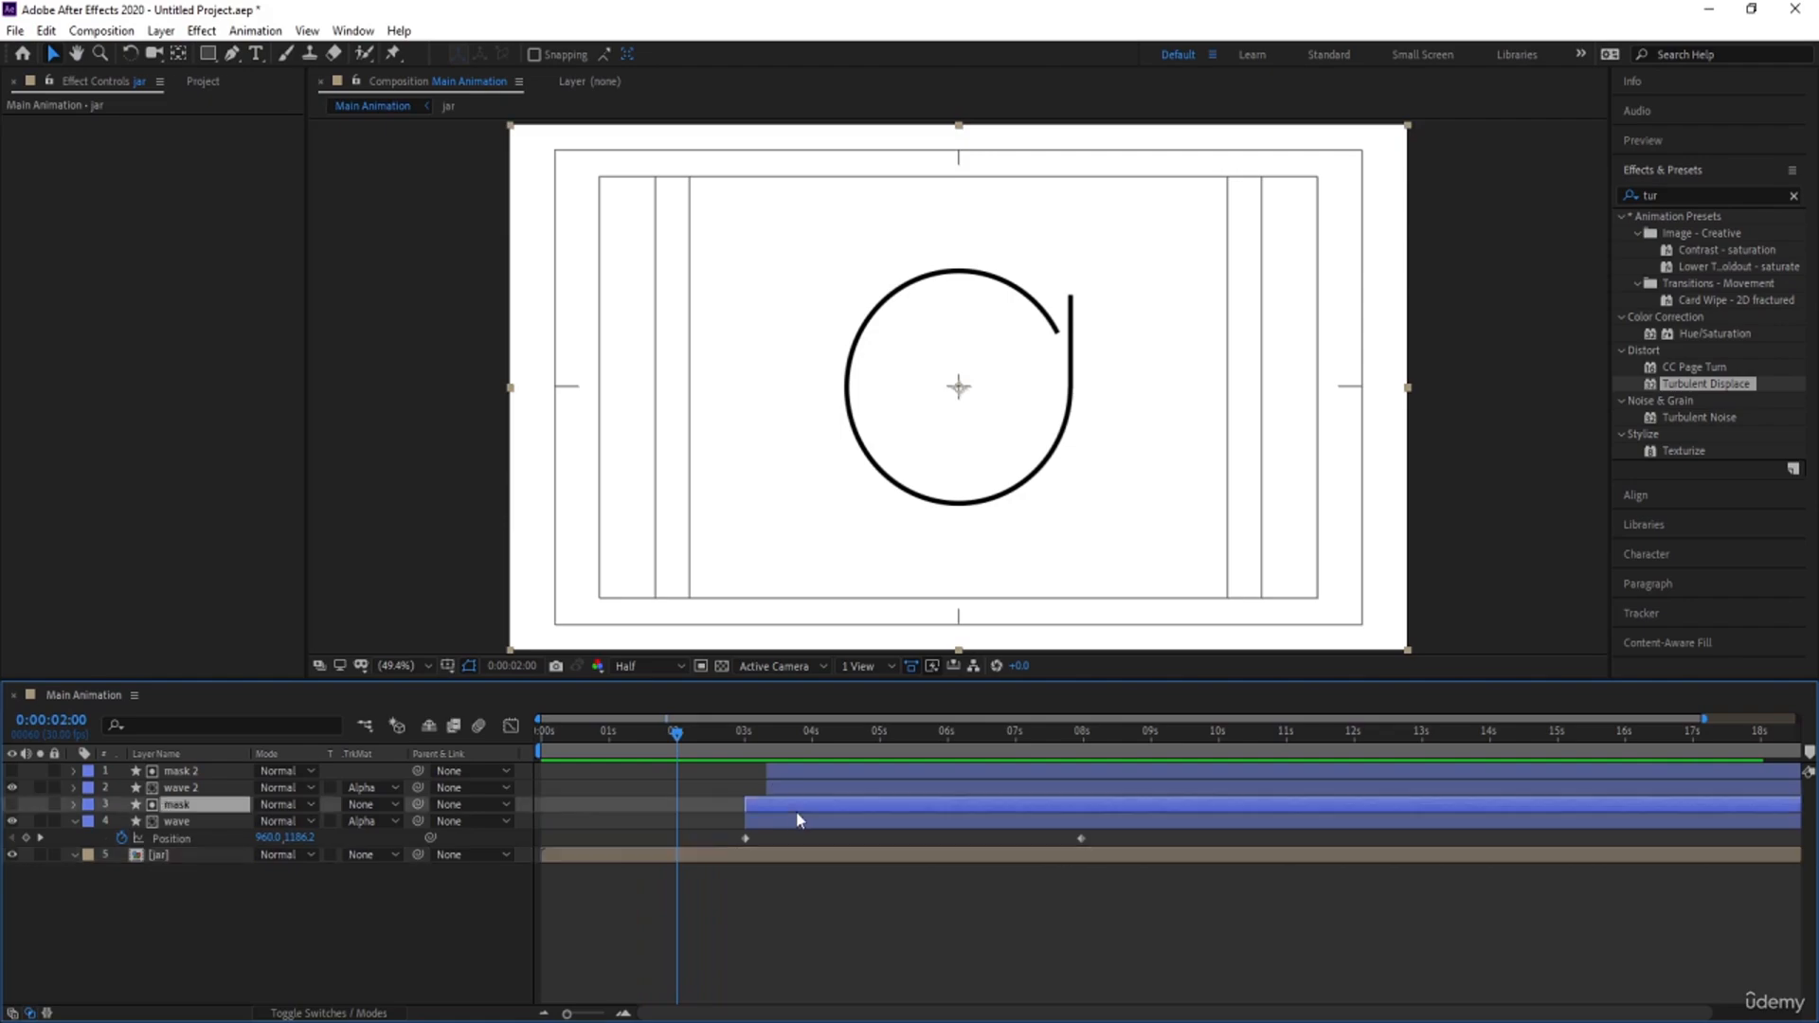
click(796, 820)
shift+click(824, 770)
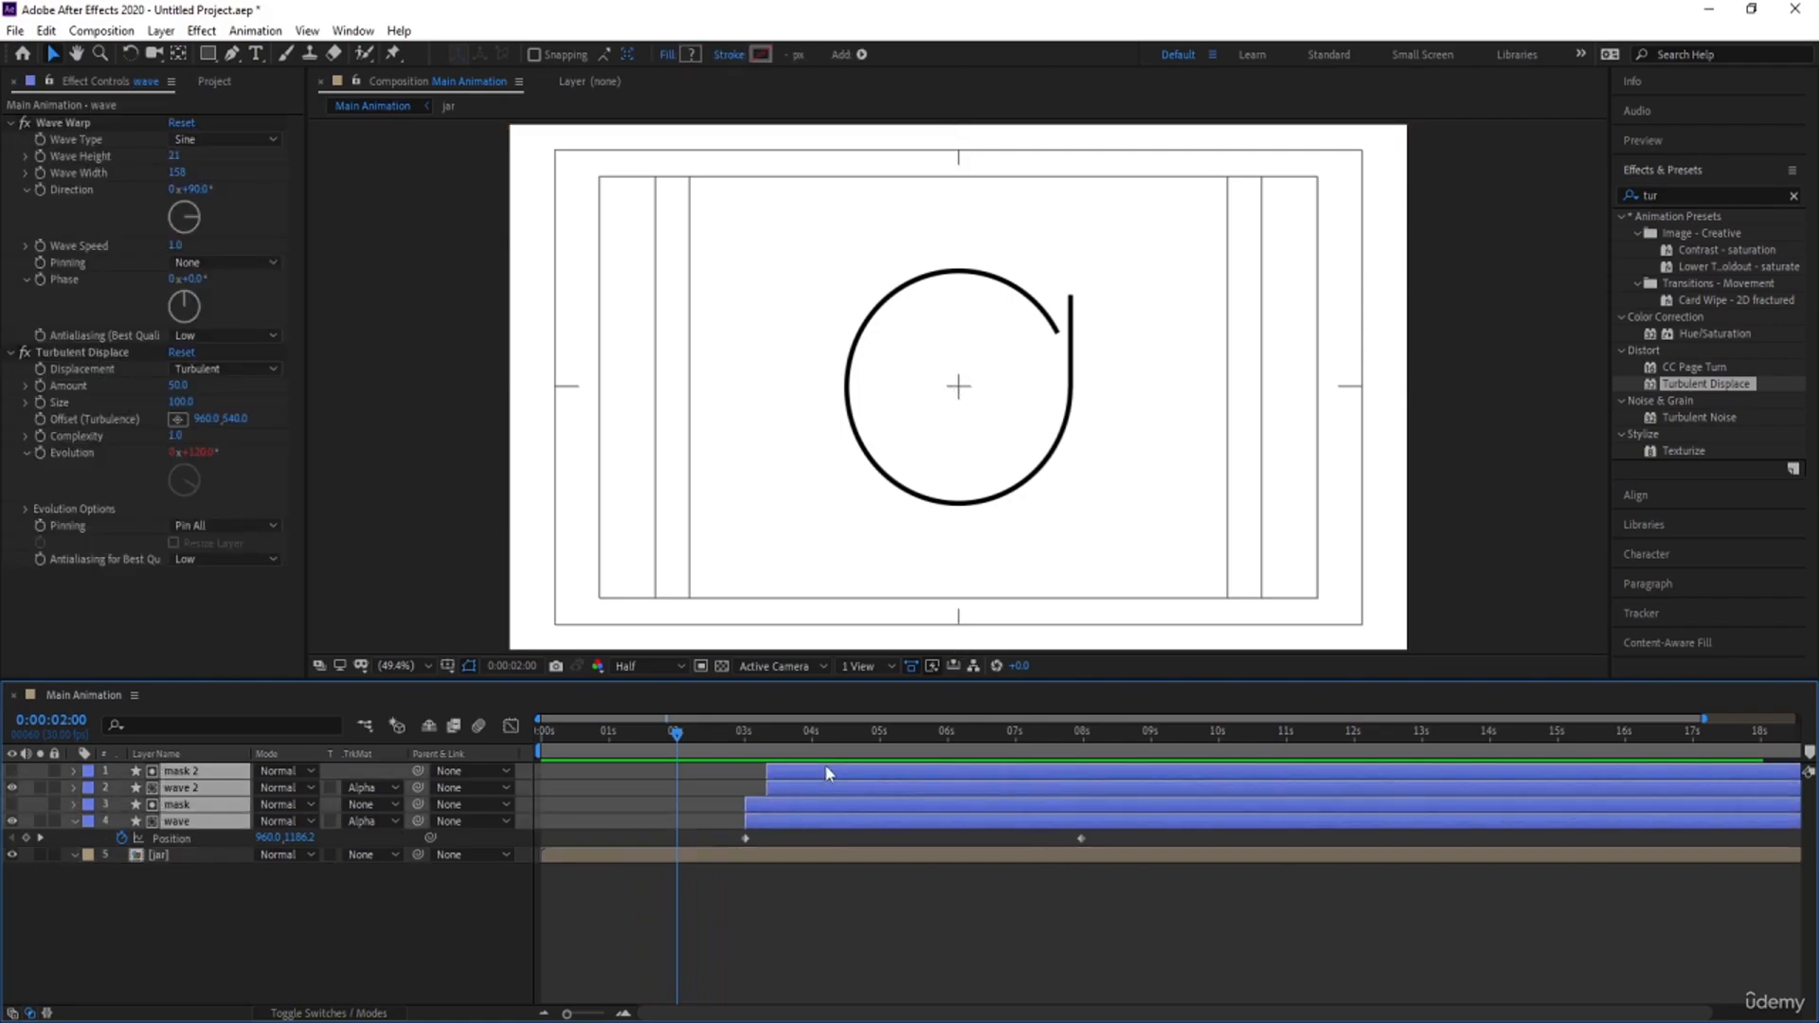
drag(826, 772, 758, 772)
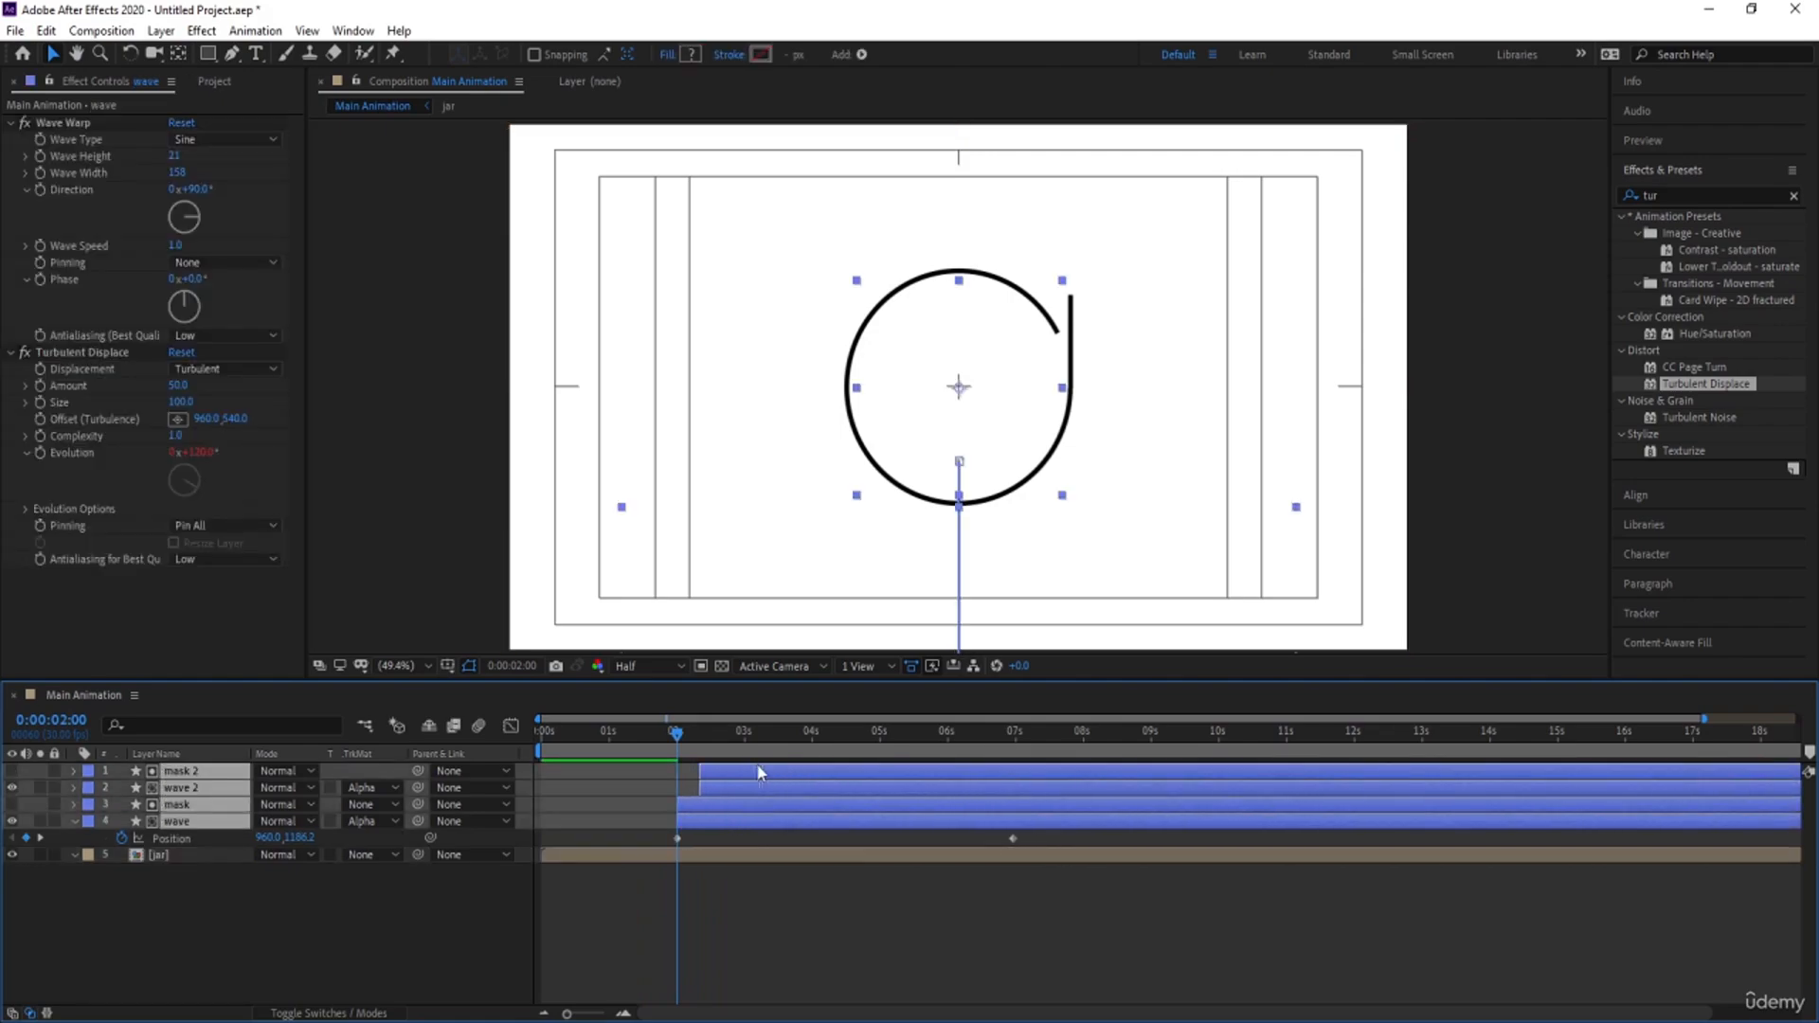
key(space)
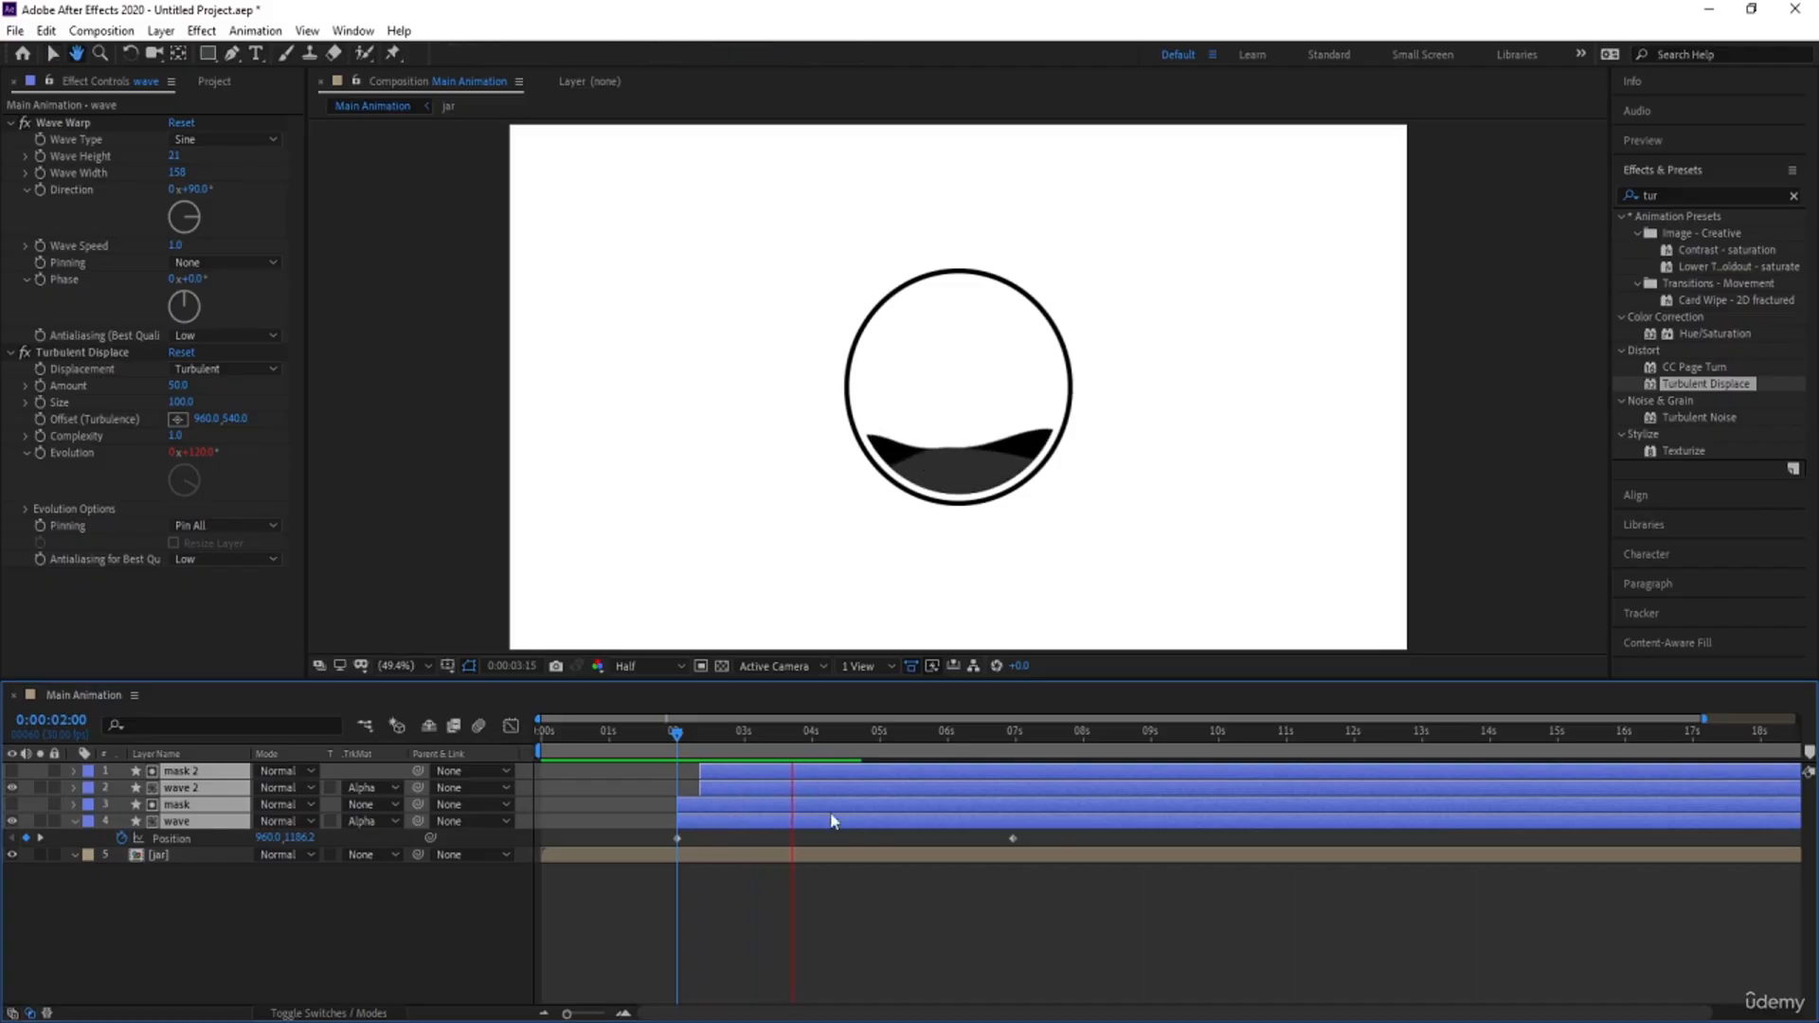
key(space)
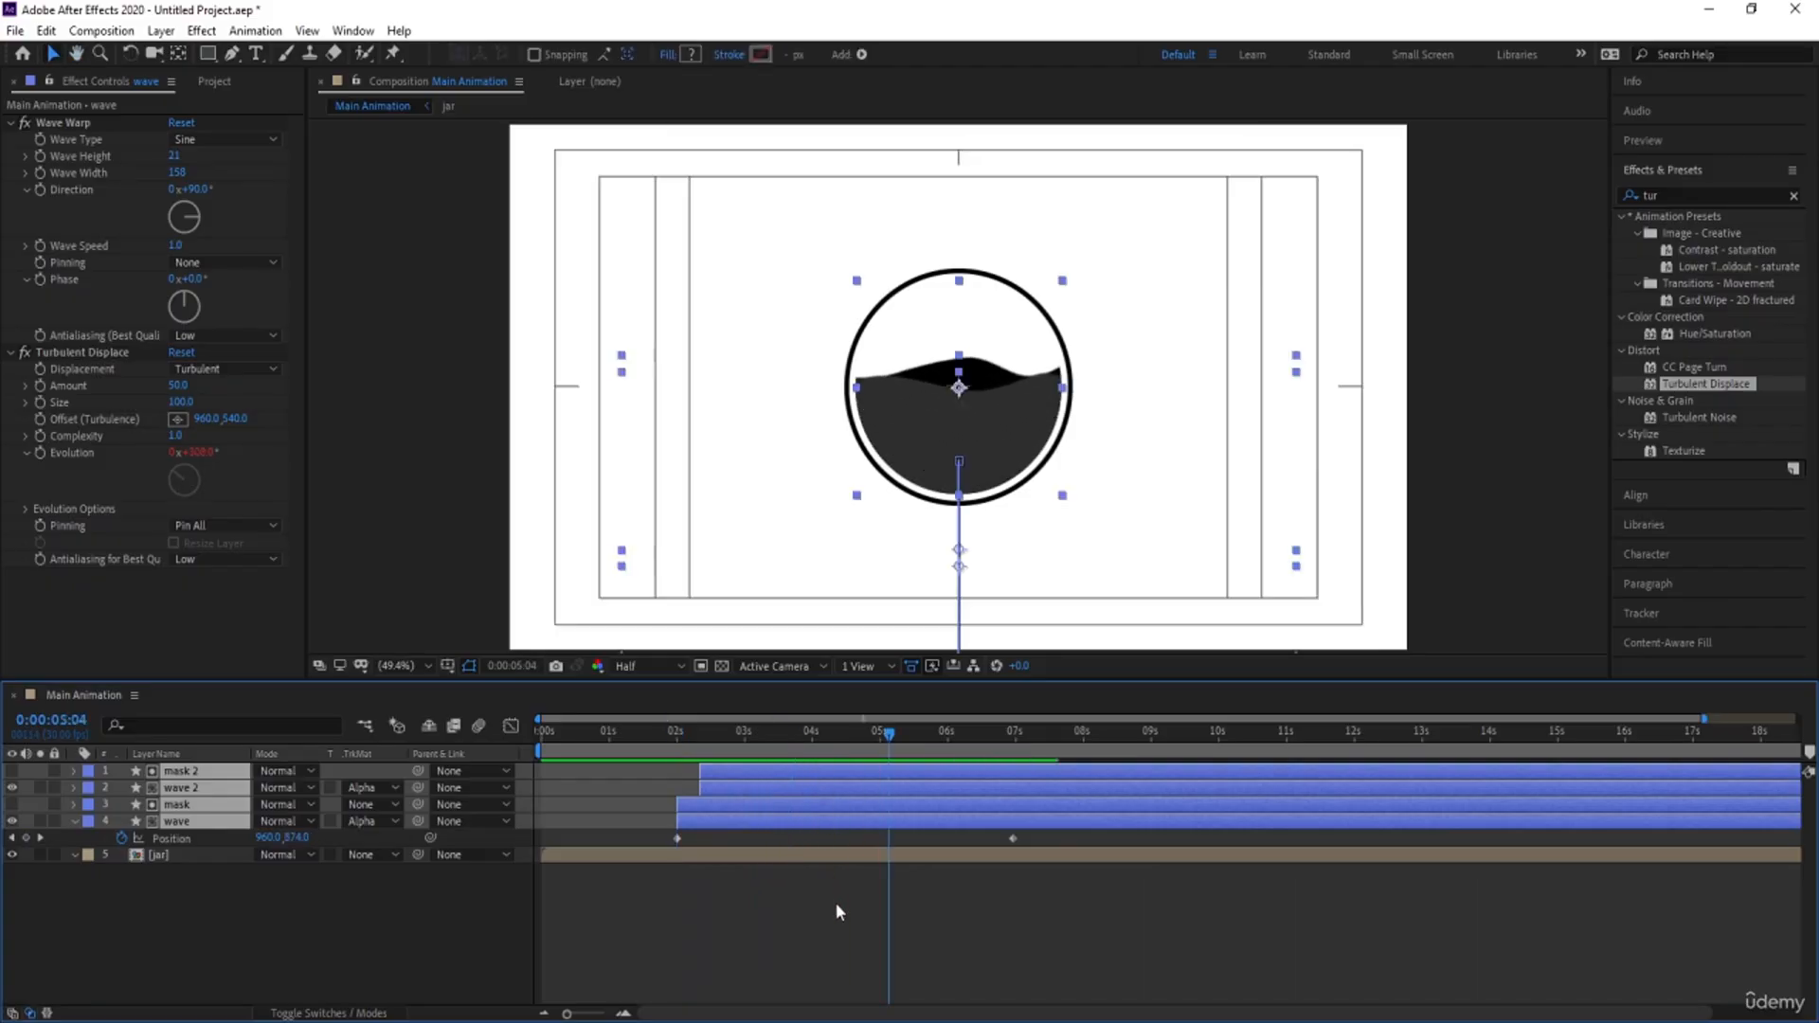
click(835, 901)
key(space)
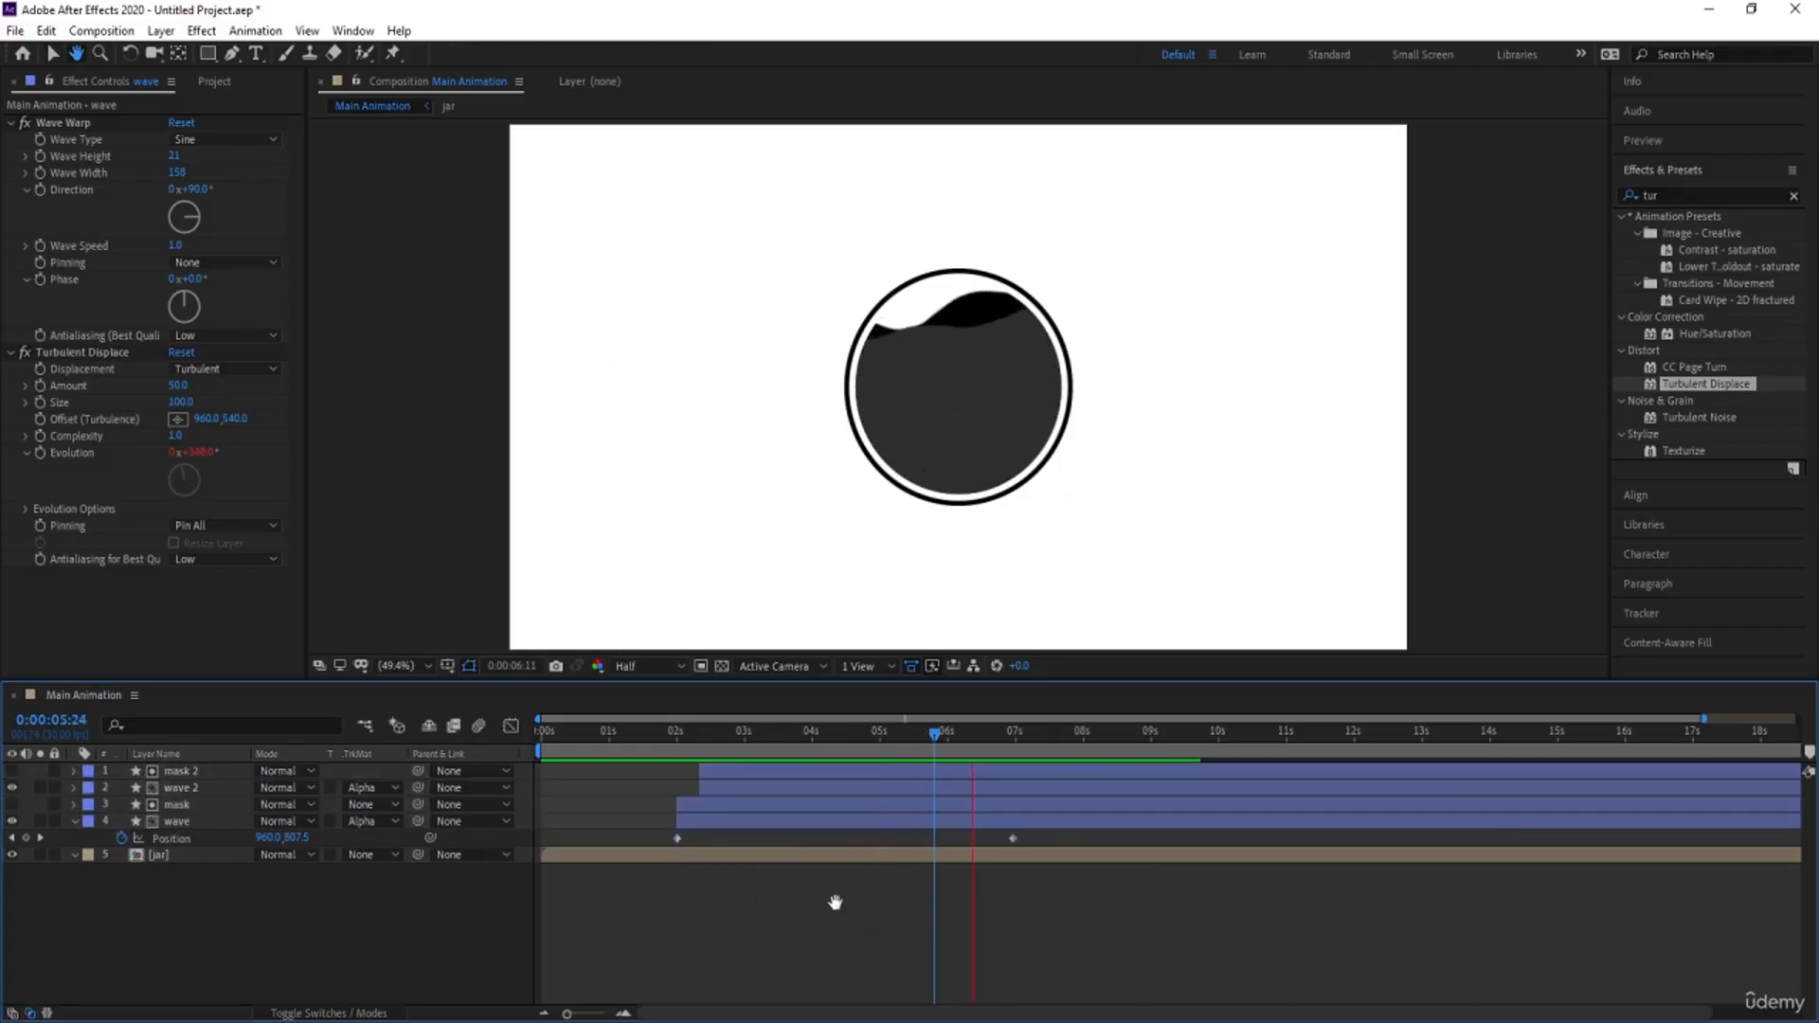
At 0:00:02:00, draw a straight vertical Pen path from the circle's inner bottom up to the composition's top edge
click(678, 736)
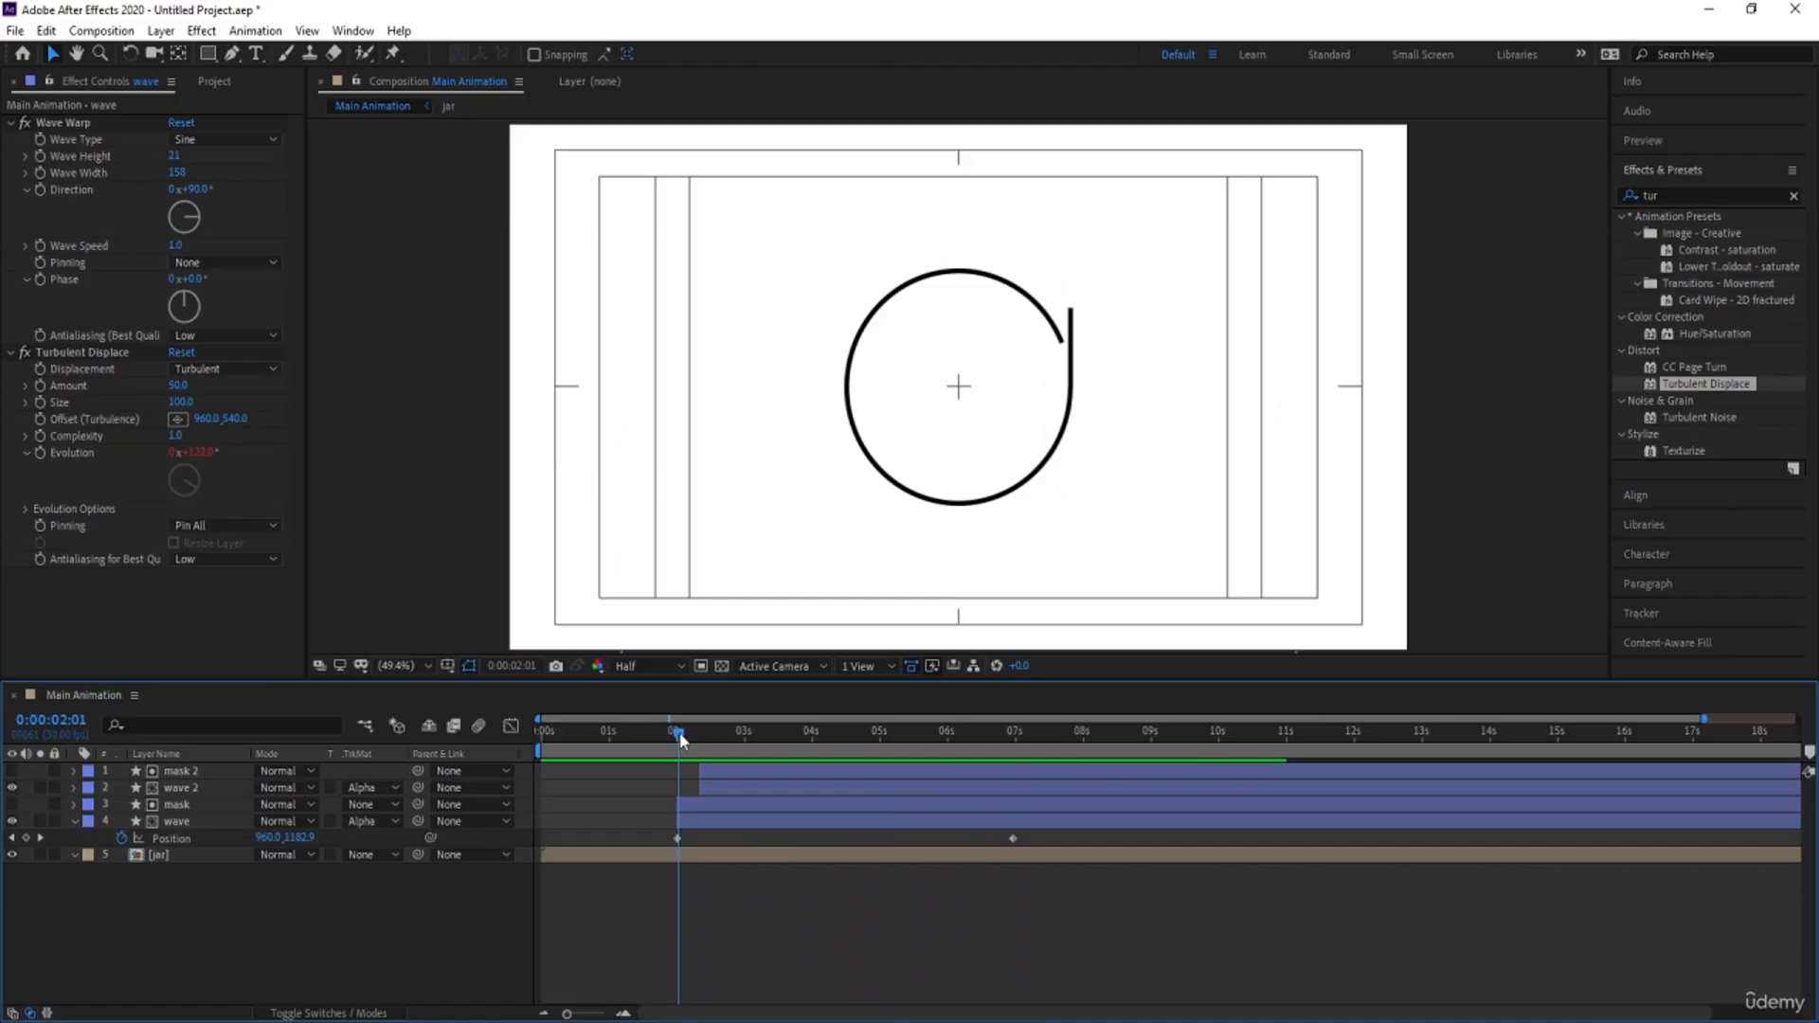
key(g)
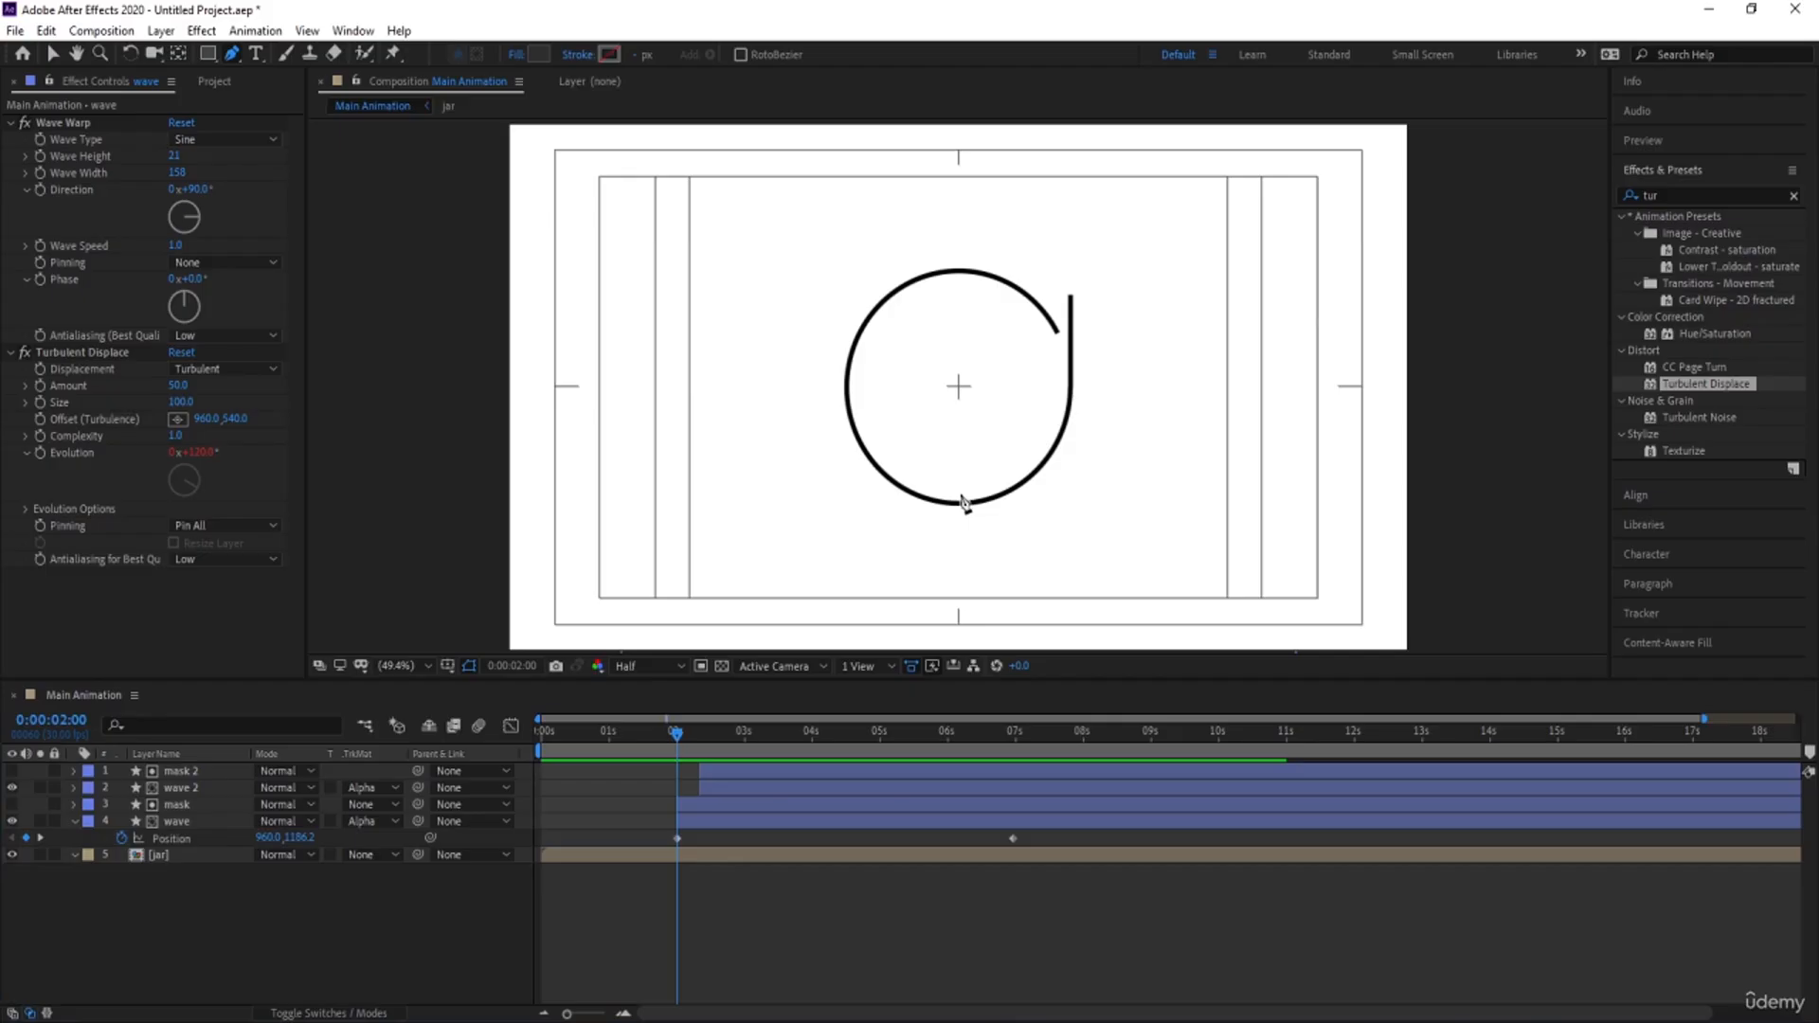
click(959, 494)
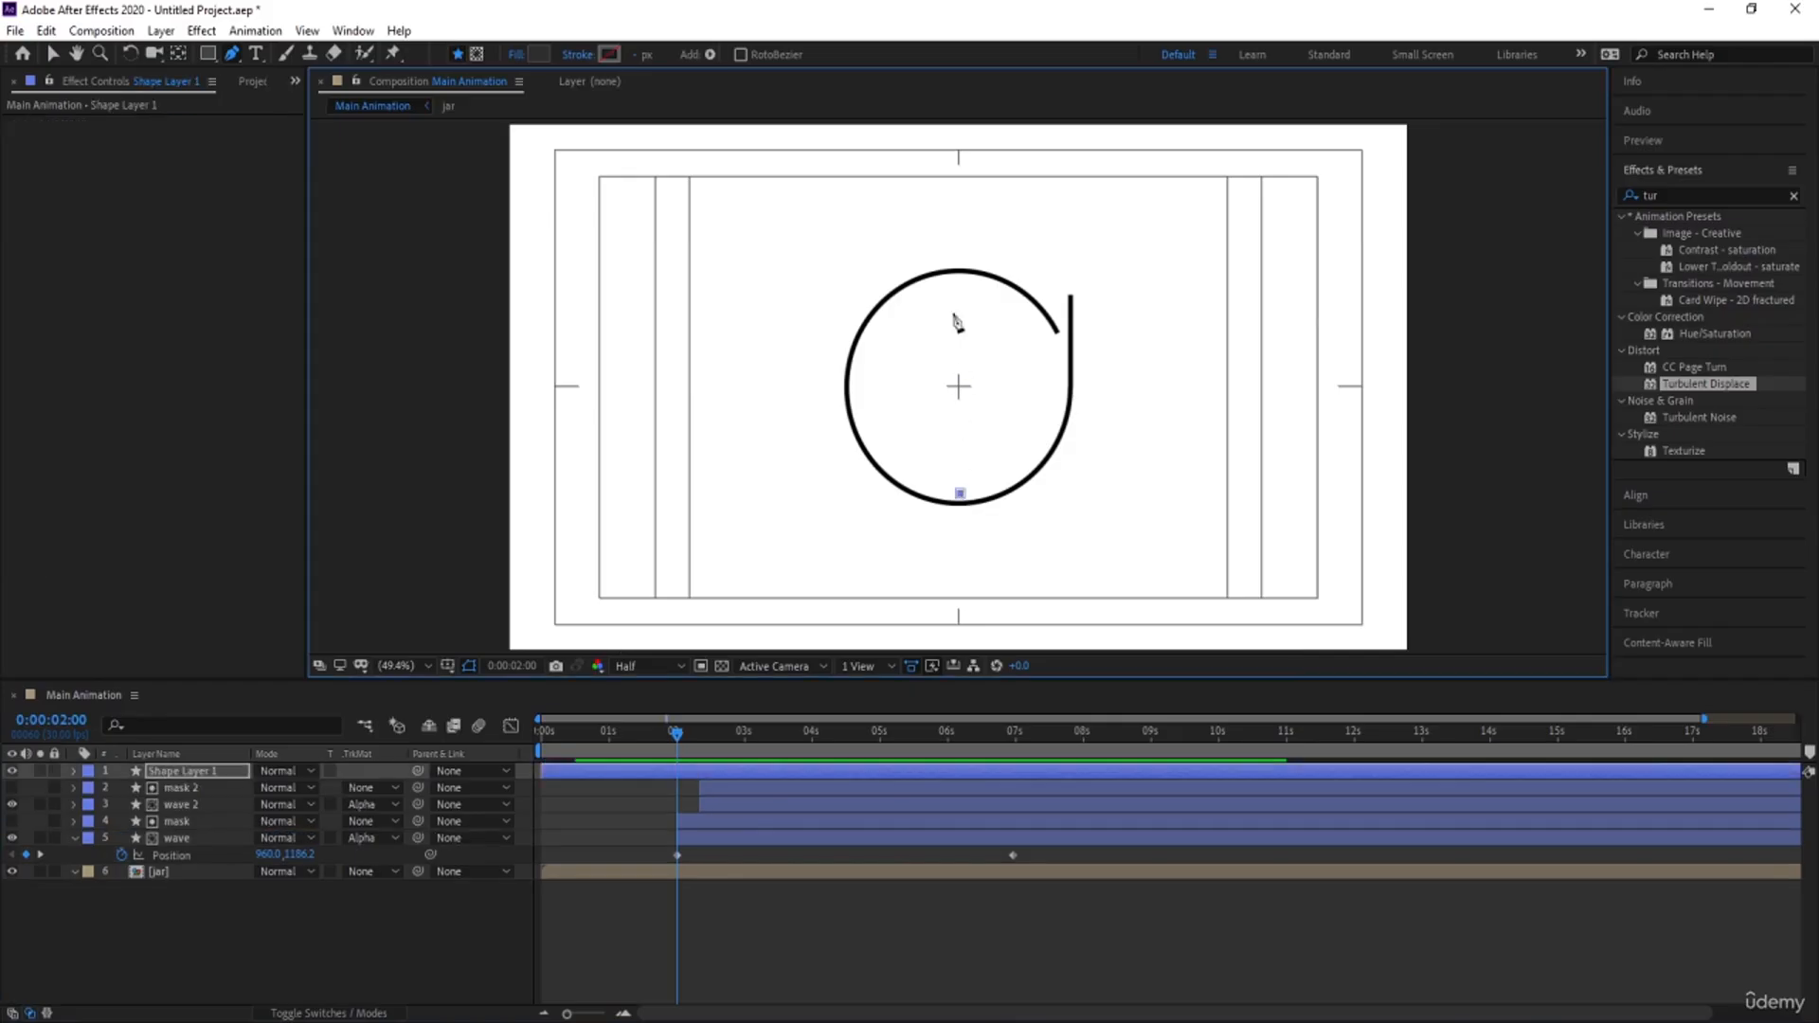
click(959, 124)
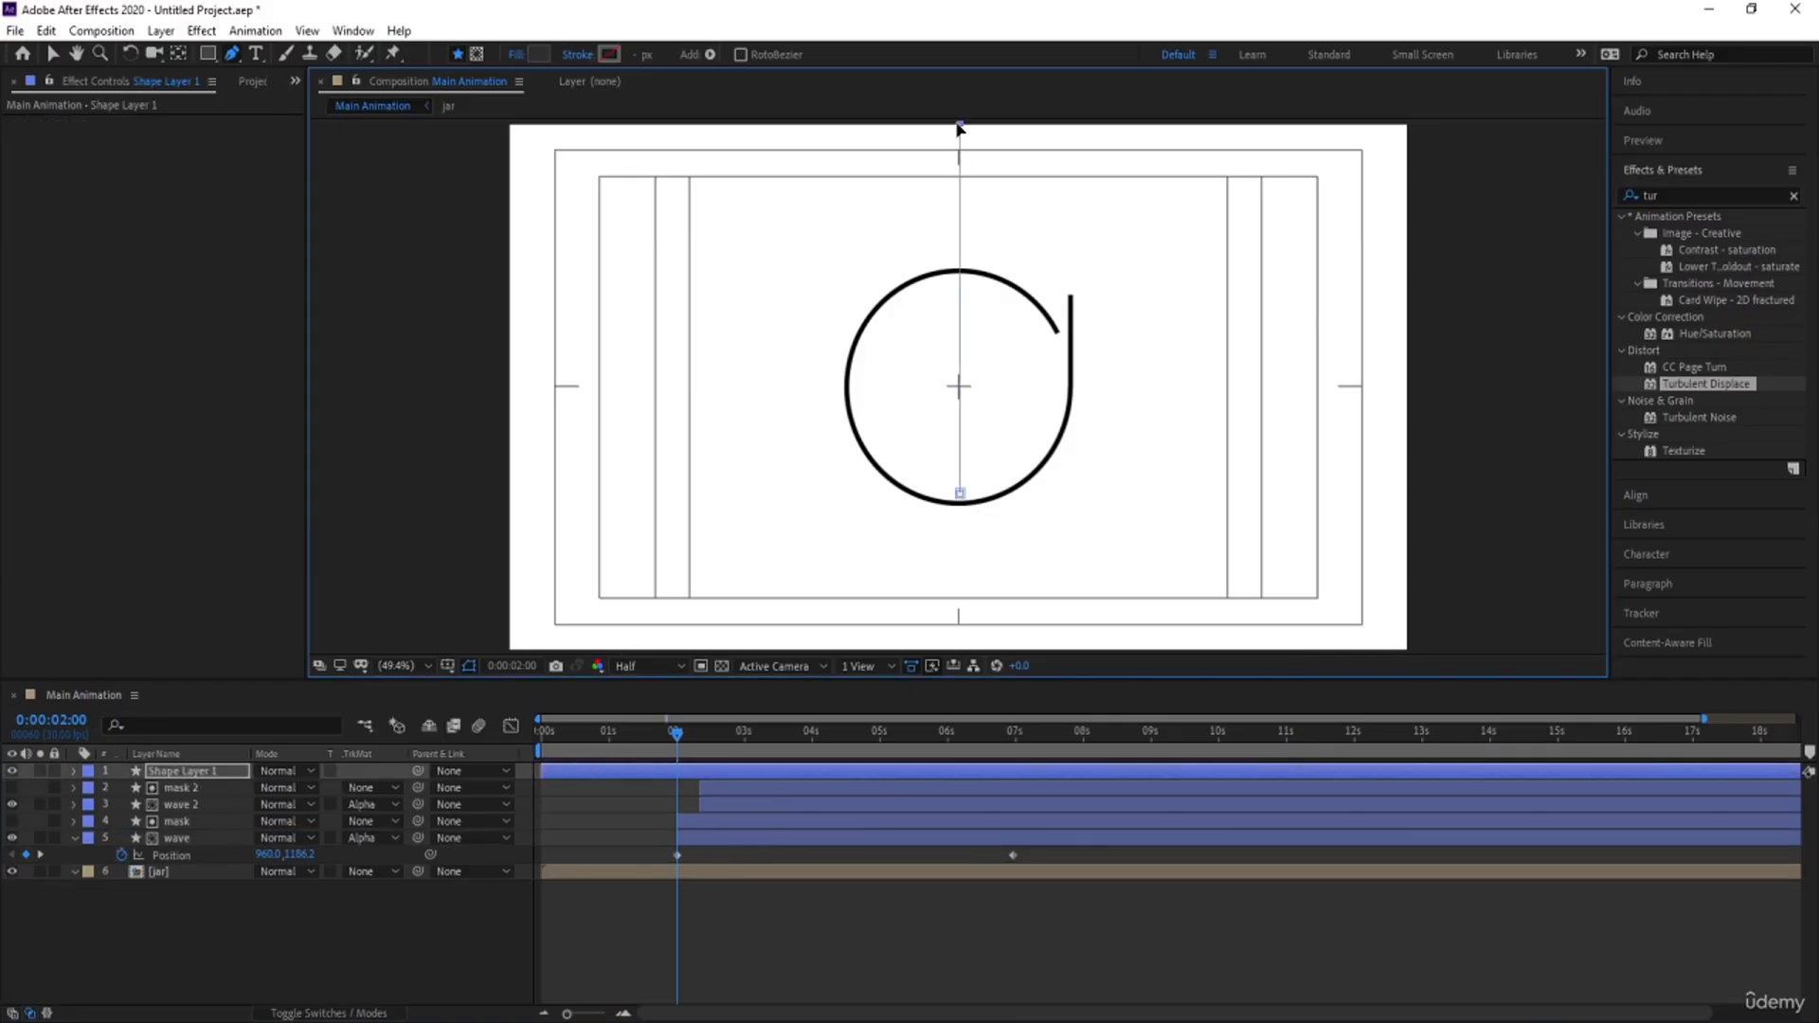
Set the vertical line's fill to none and its stroke colour to dark grey 2B2B2B
click(519, 56)
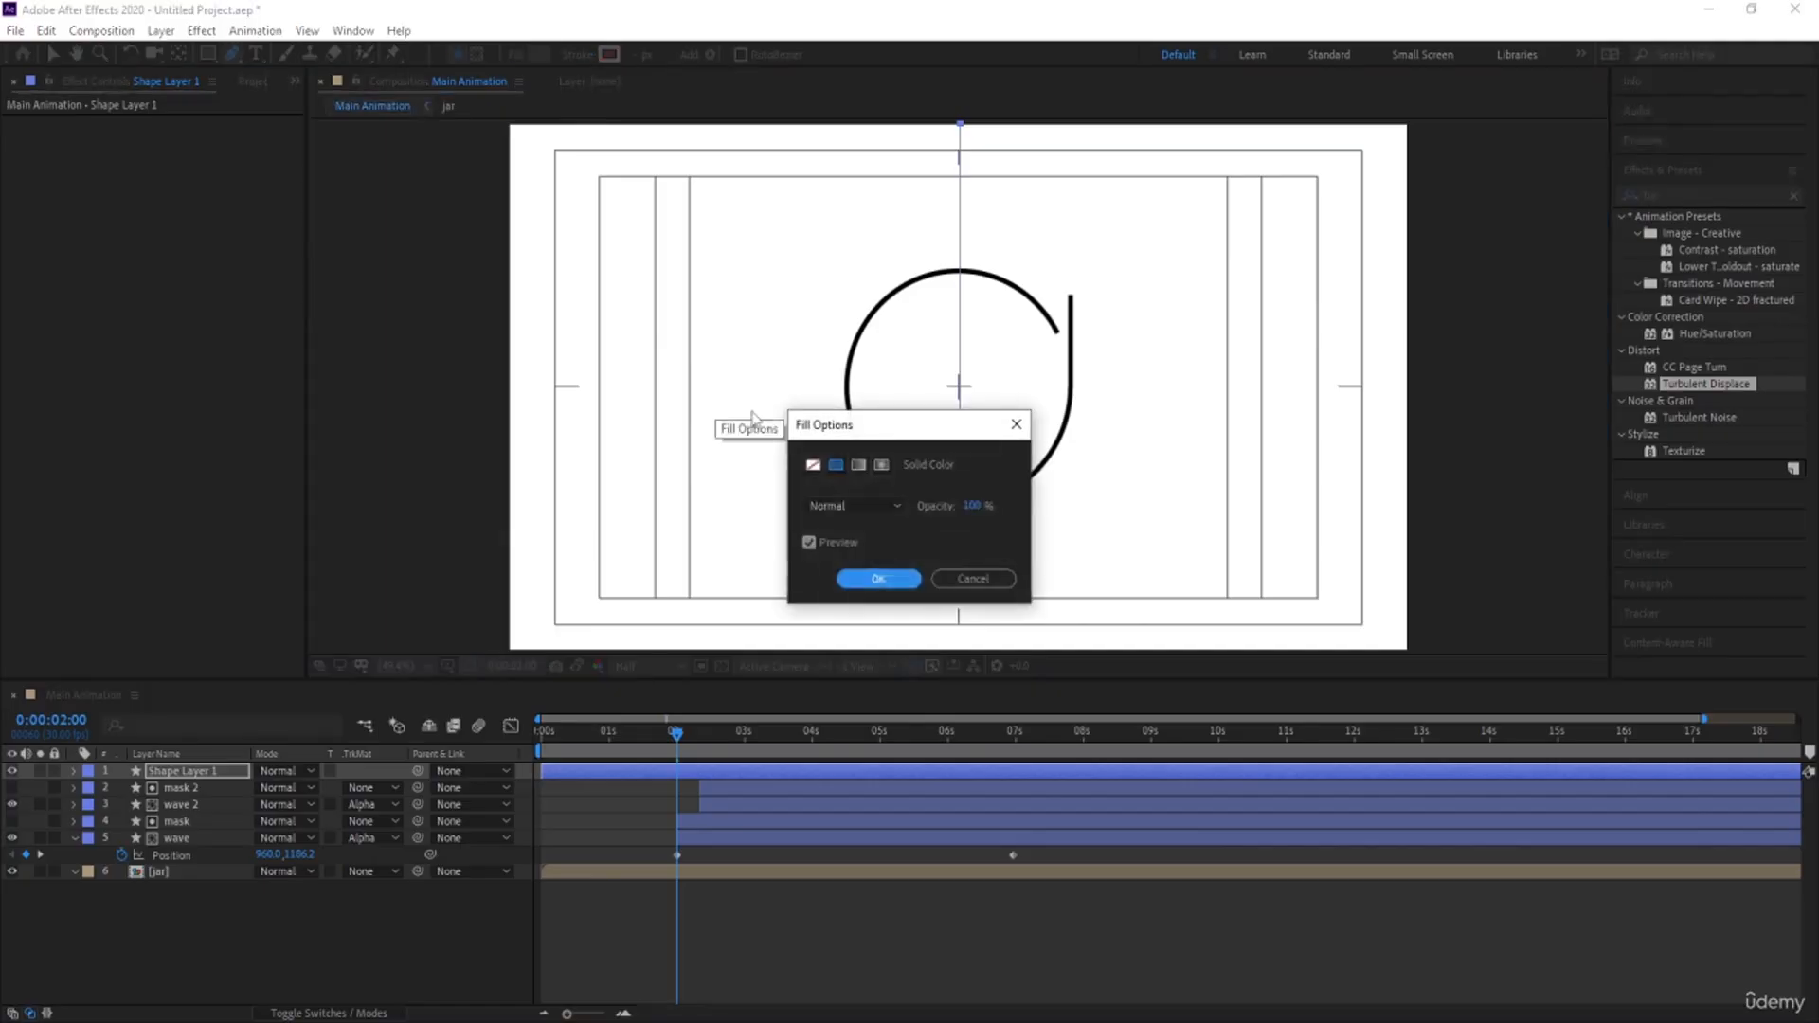
click(812, 468)
click(863, 578)
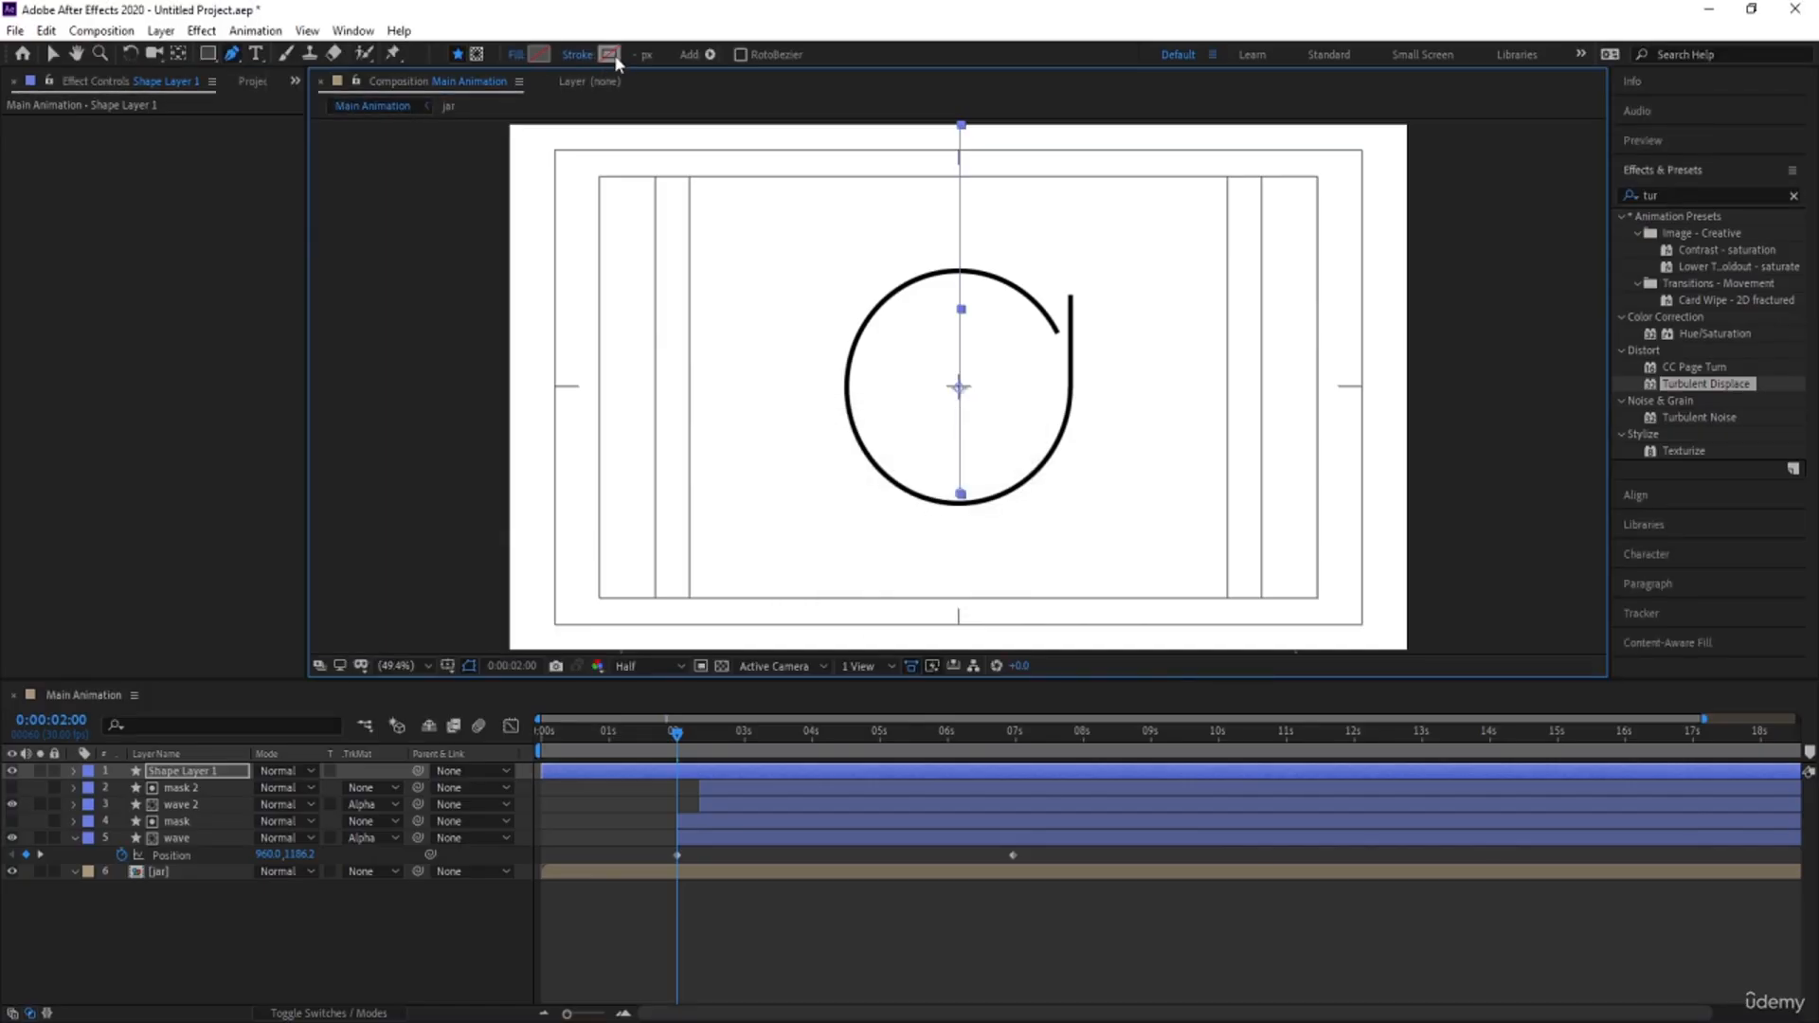
click(611, 55)
drag(232, 592, 202, 621)
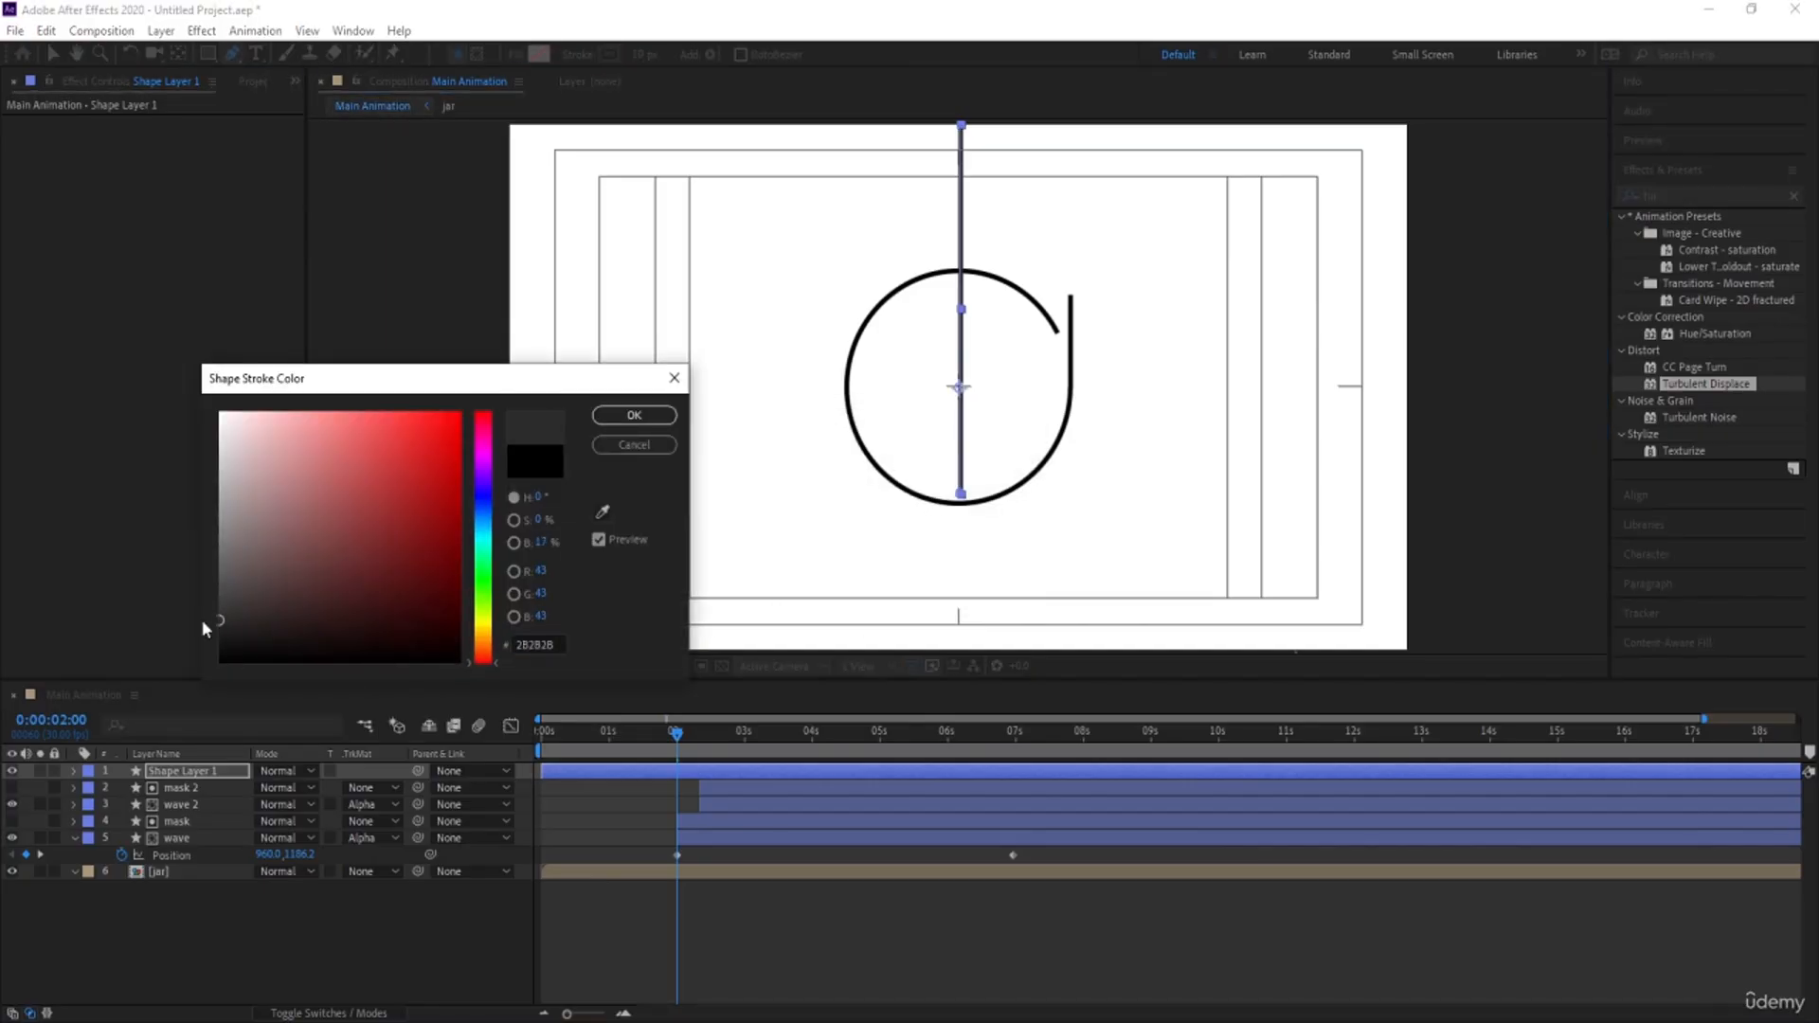
key(Return)
Trim the start of the vertical line's layer to 0:00:02:00
click(140, 940)
click(150, 770)
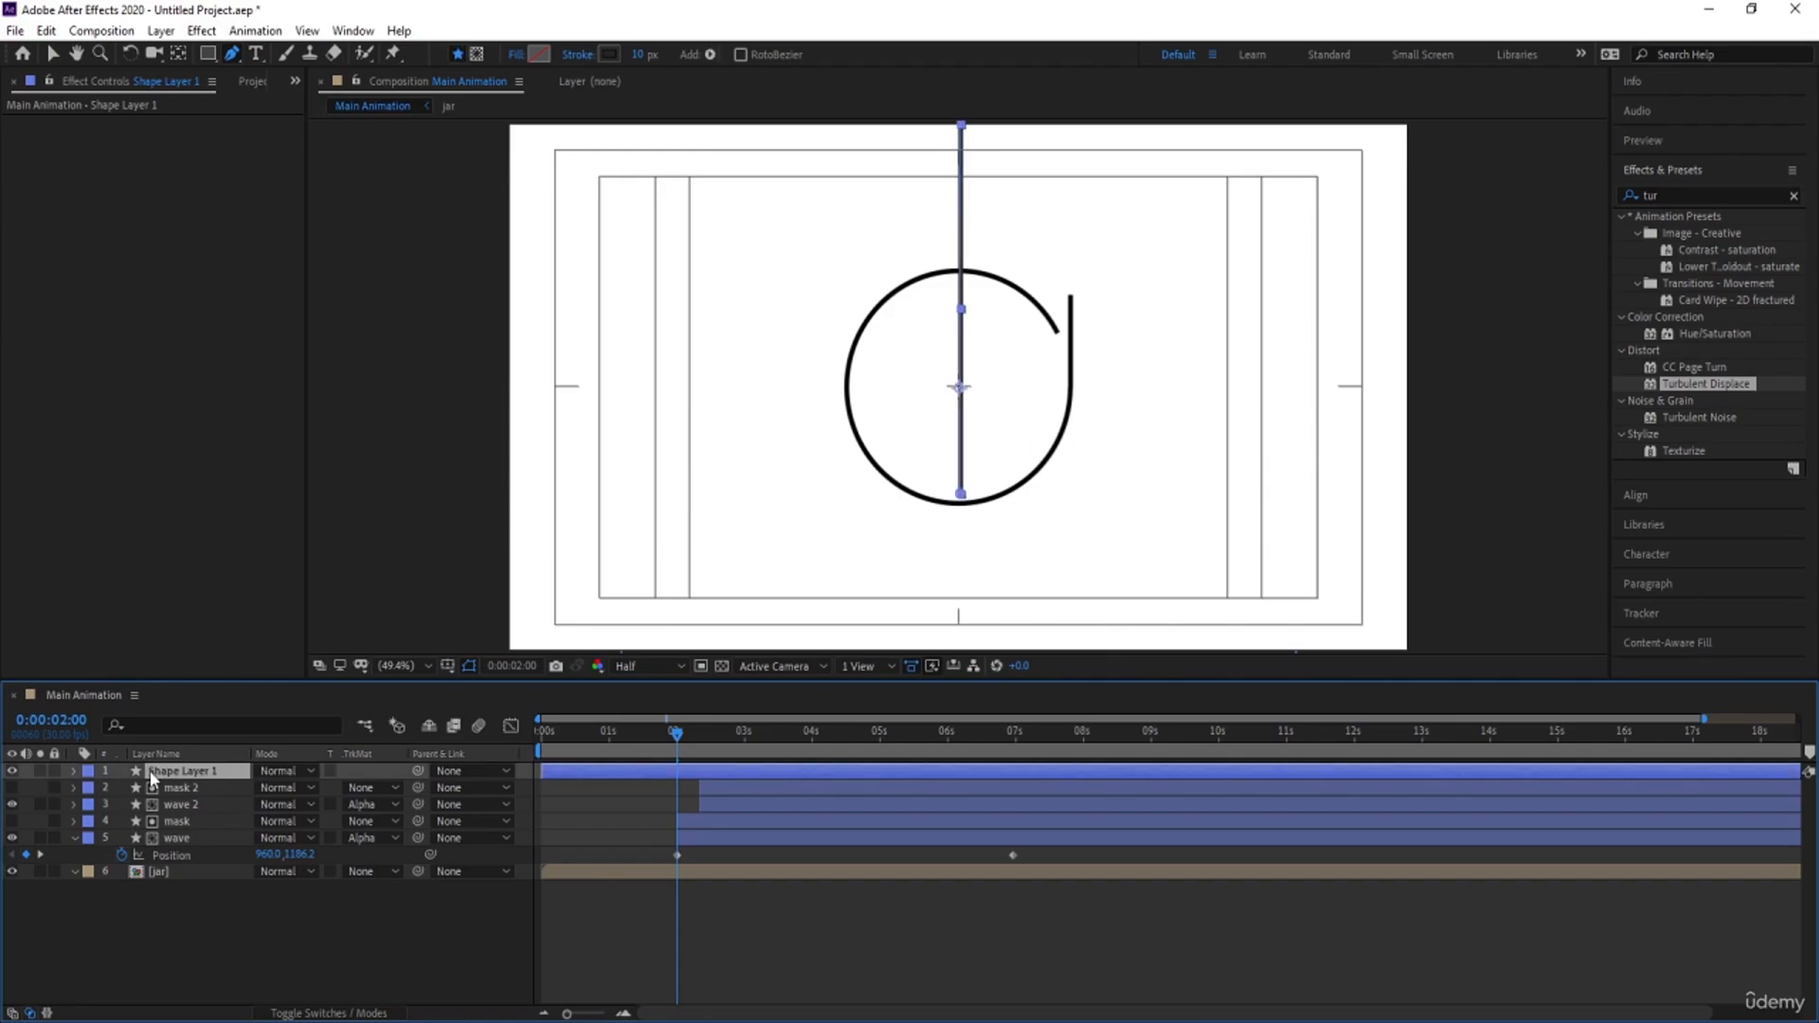
key(alt+bracketleft)
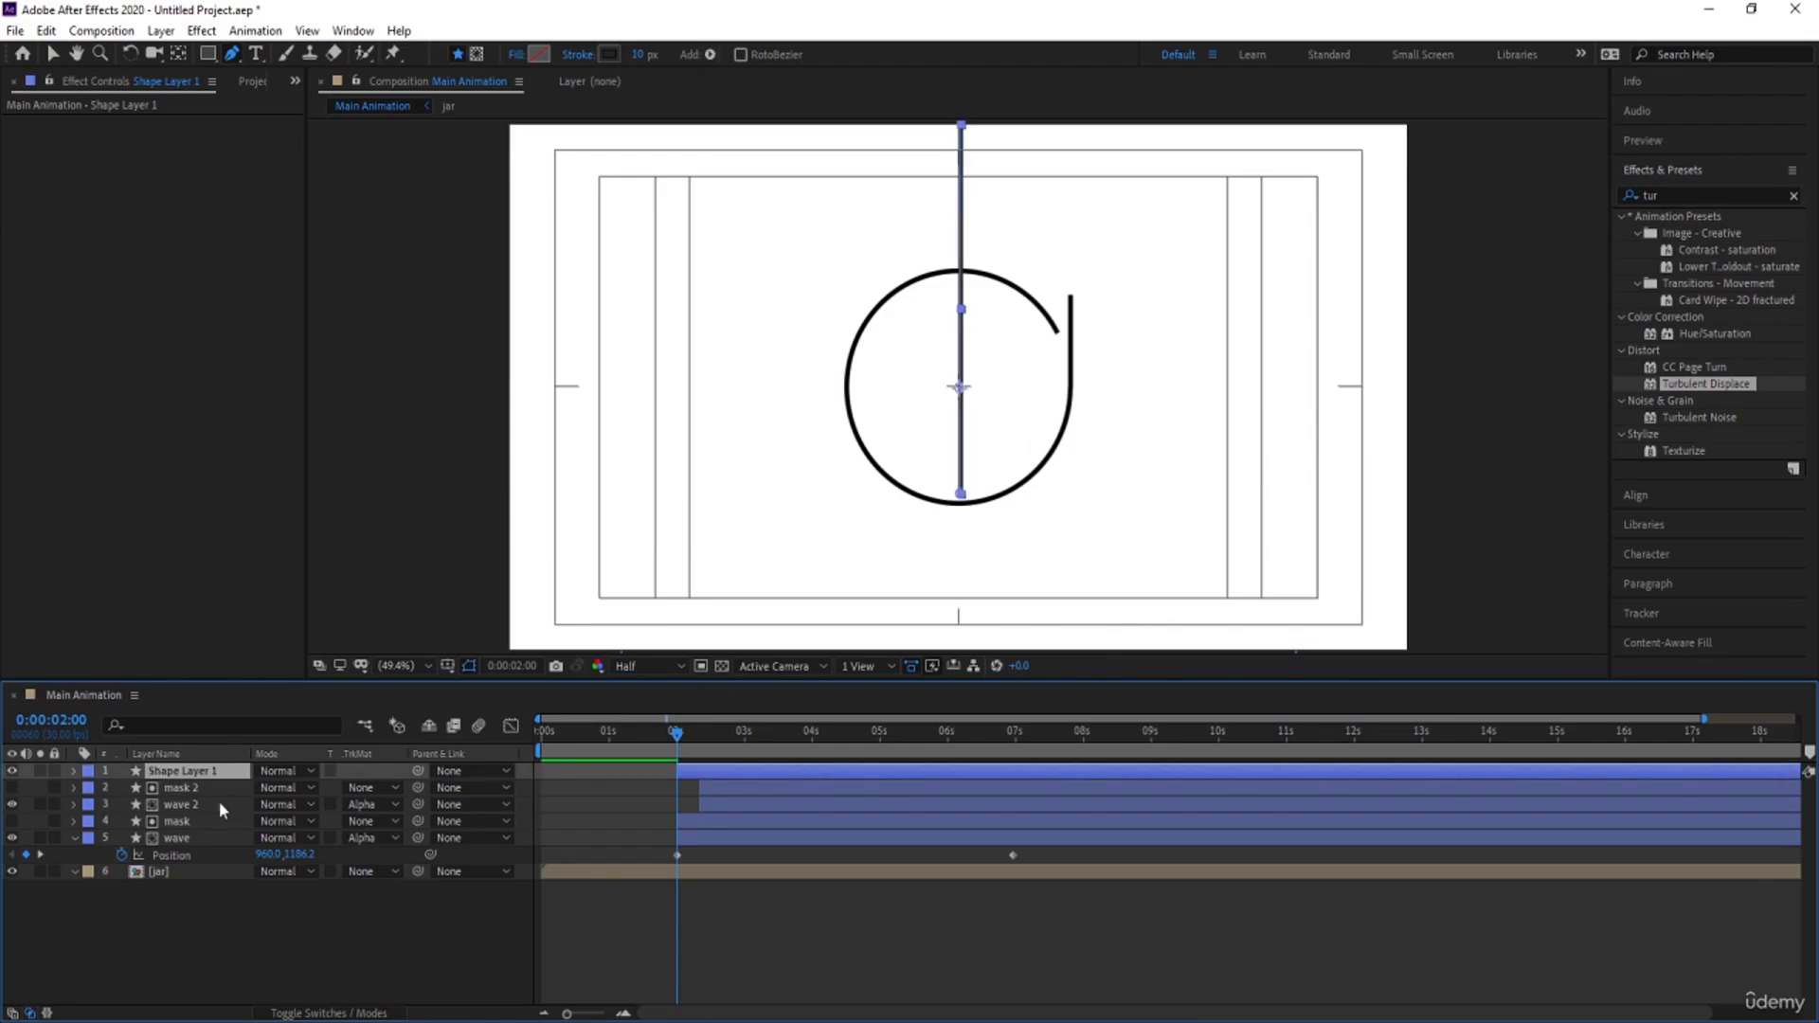
Add Trim Paths to the vertical line's layer and keyframe its Start at 100% at 0:00:02:00
click(73, 770)
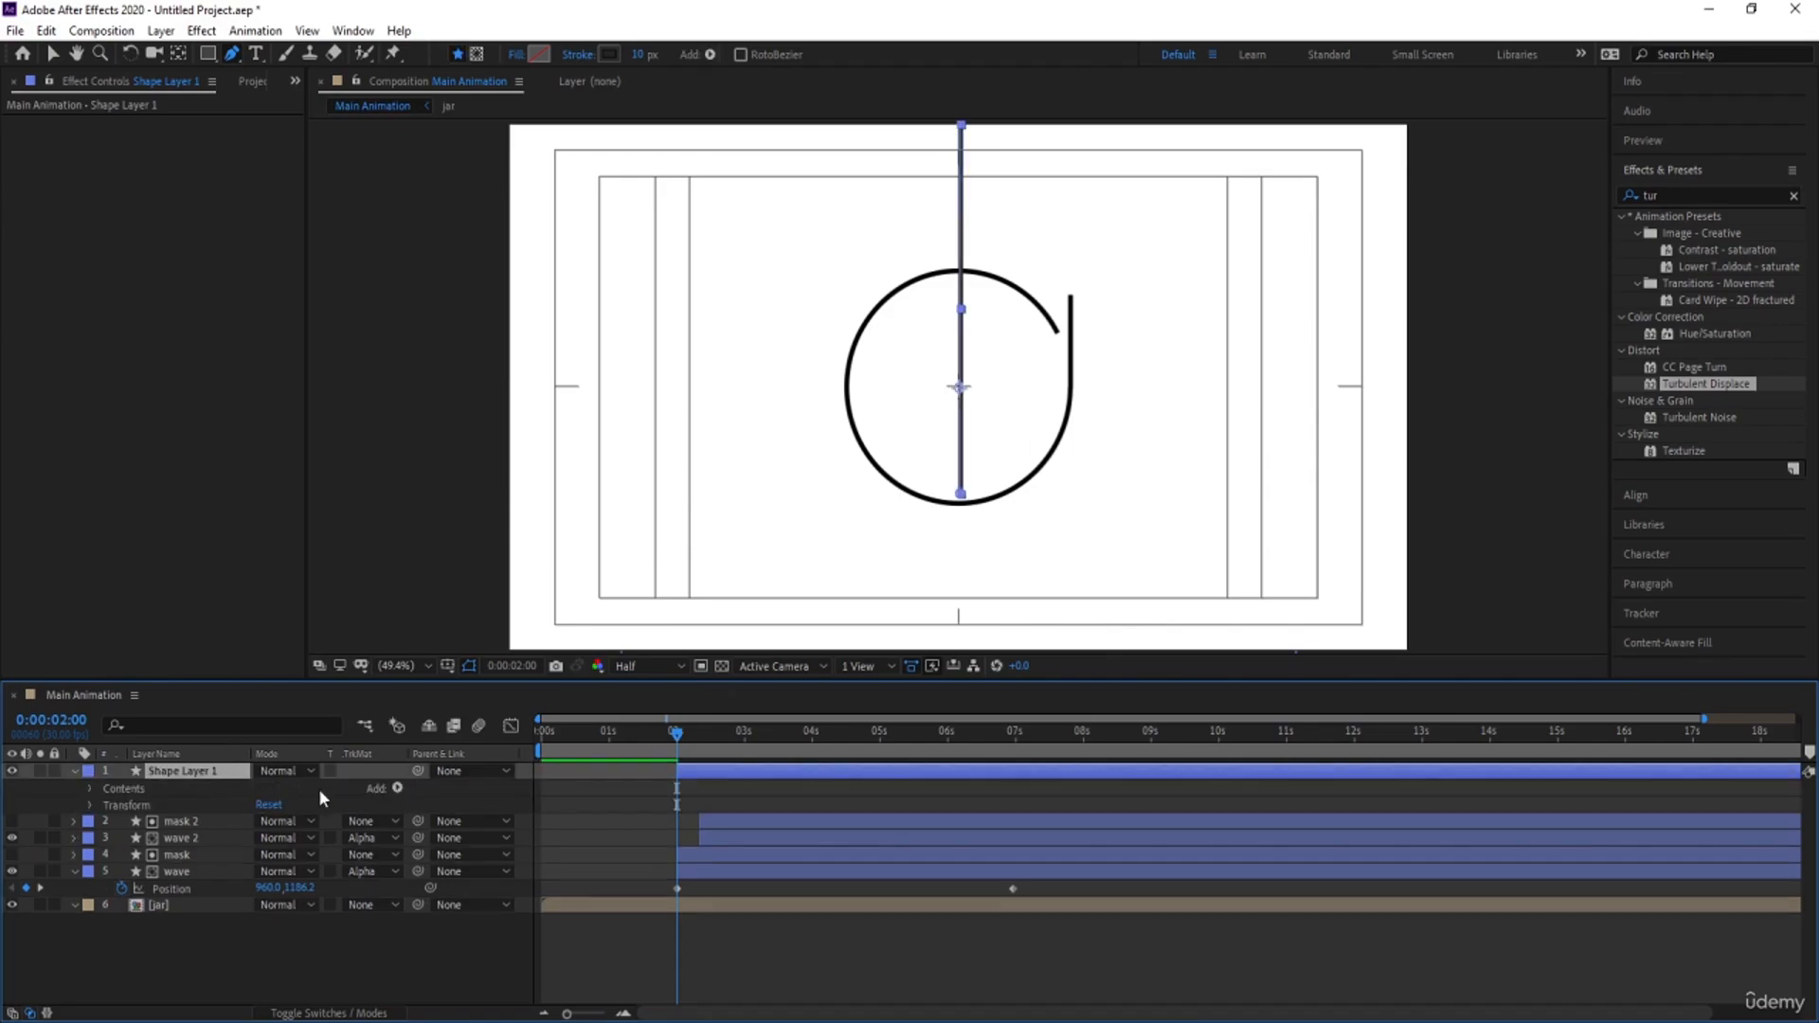
click(397, 788)
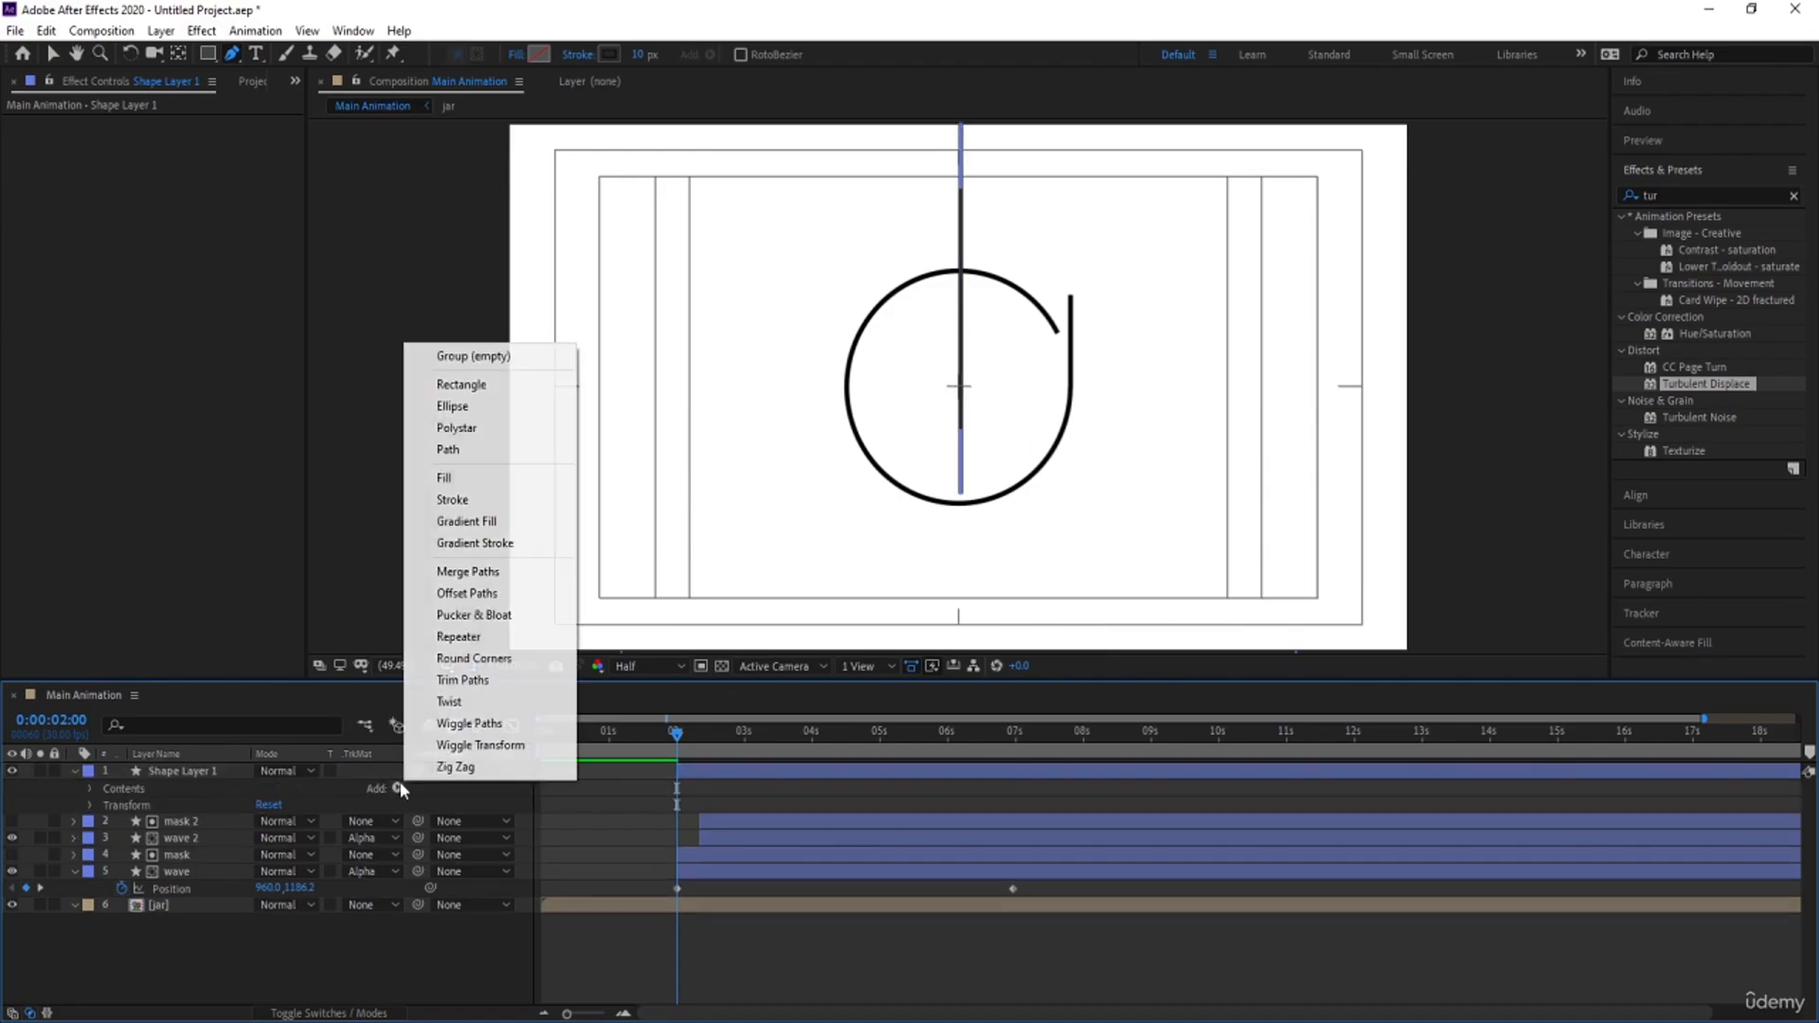
click(462, 680)
click(106, 822)
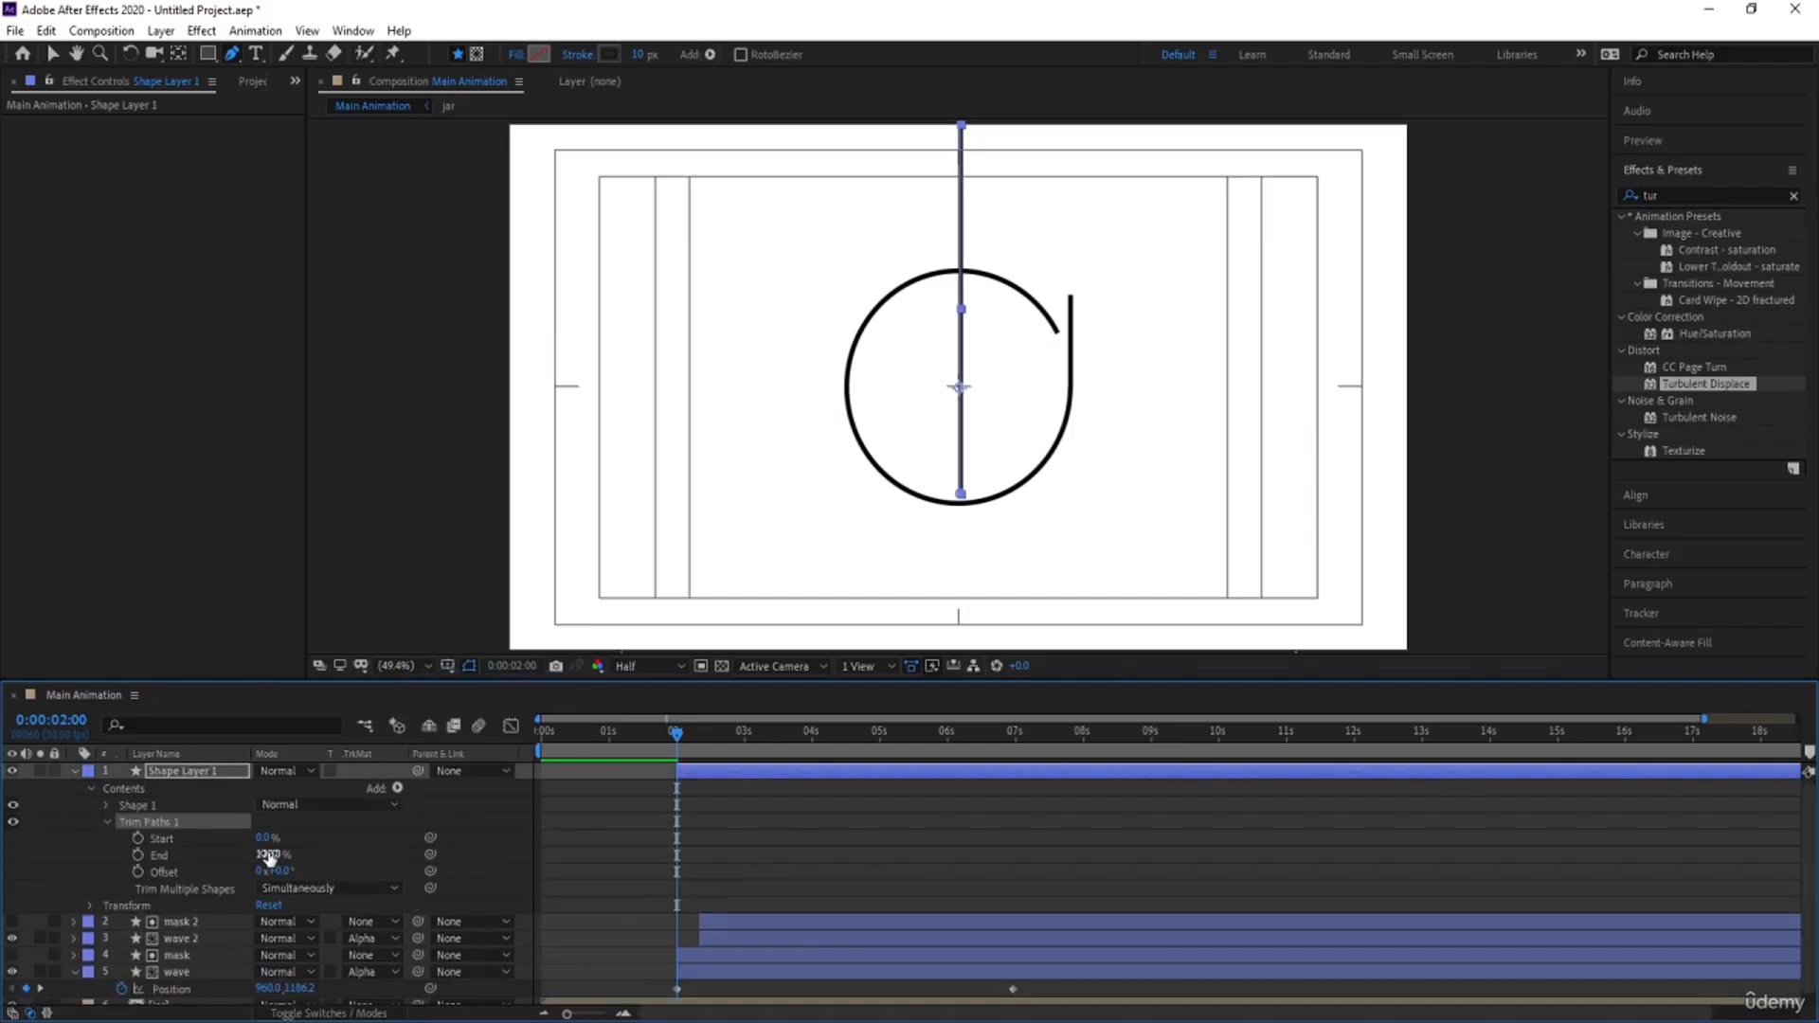
click(269, 854)
drag(269, 837, 446, 807)
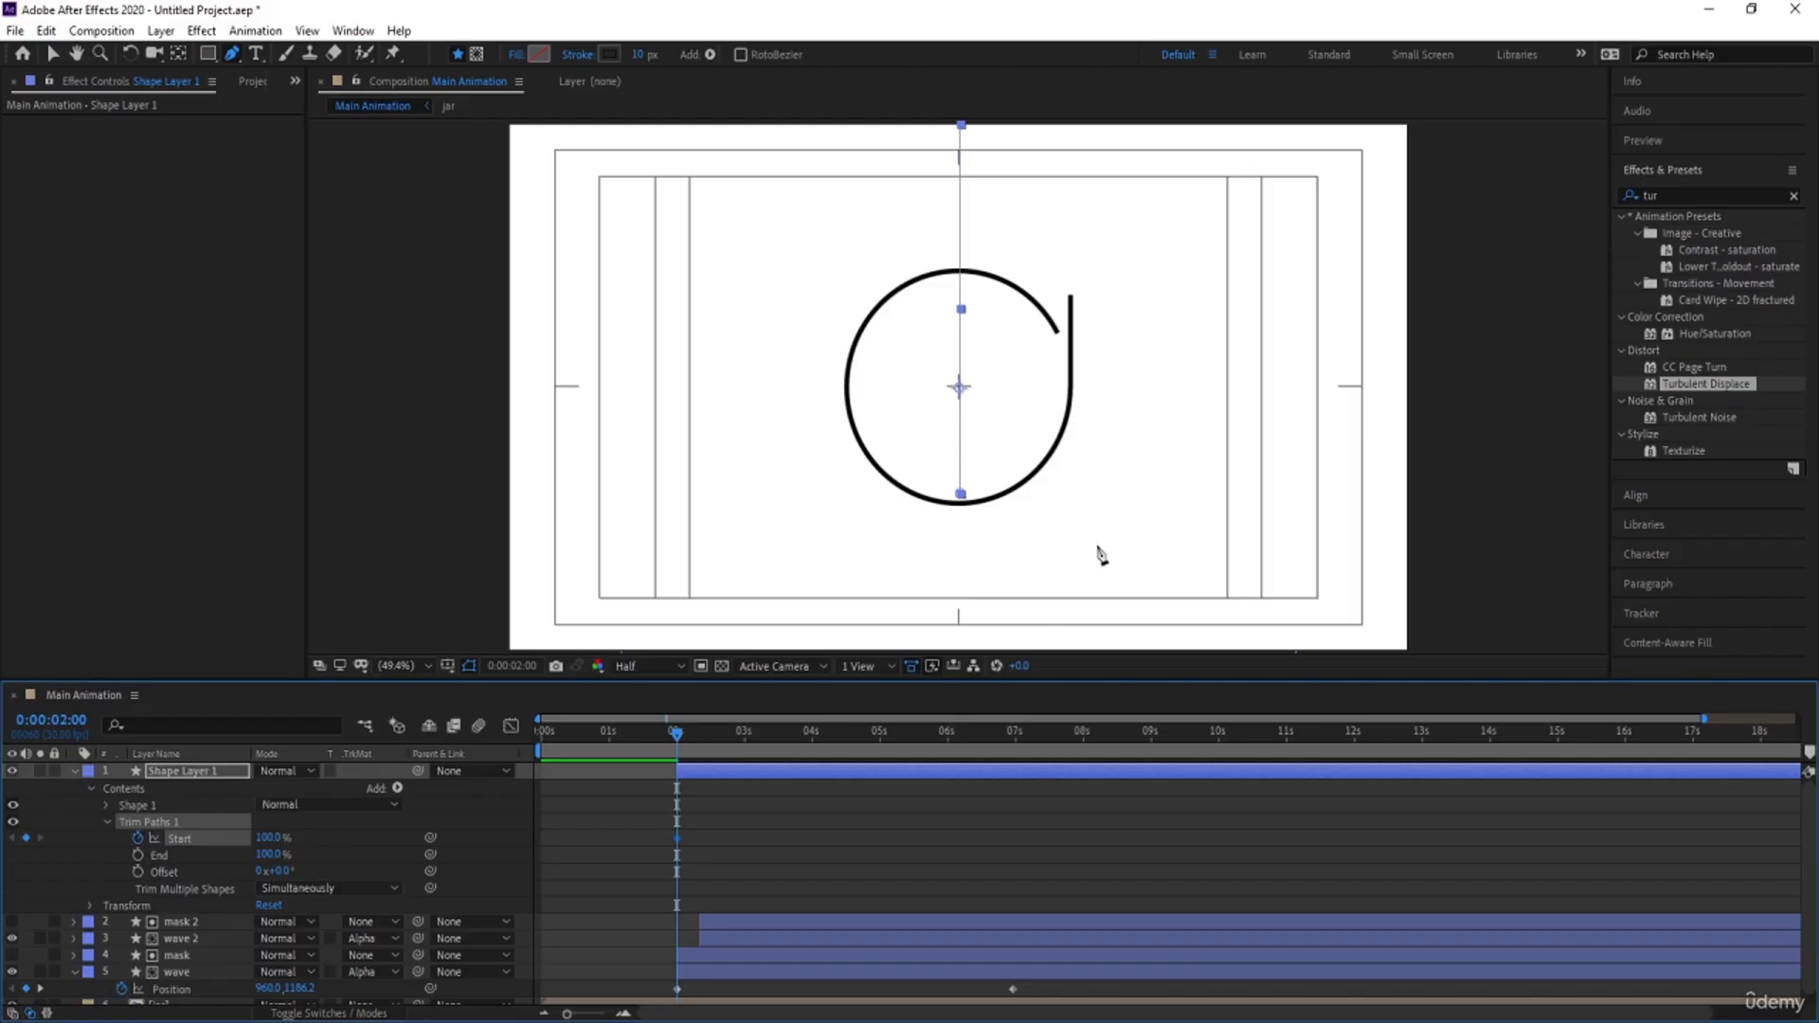
Lower the vertical path's bottom point onto the circle's bottom outline and preview the animation
click(961, 500)
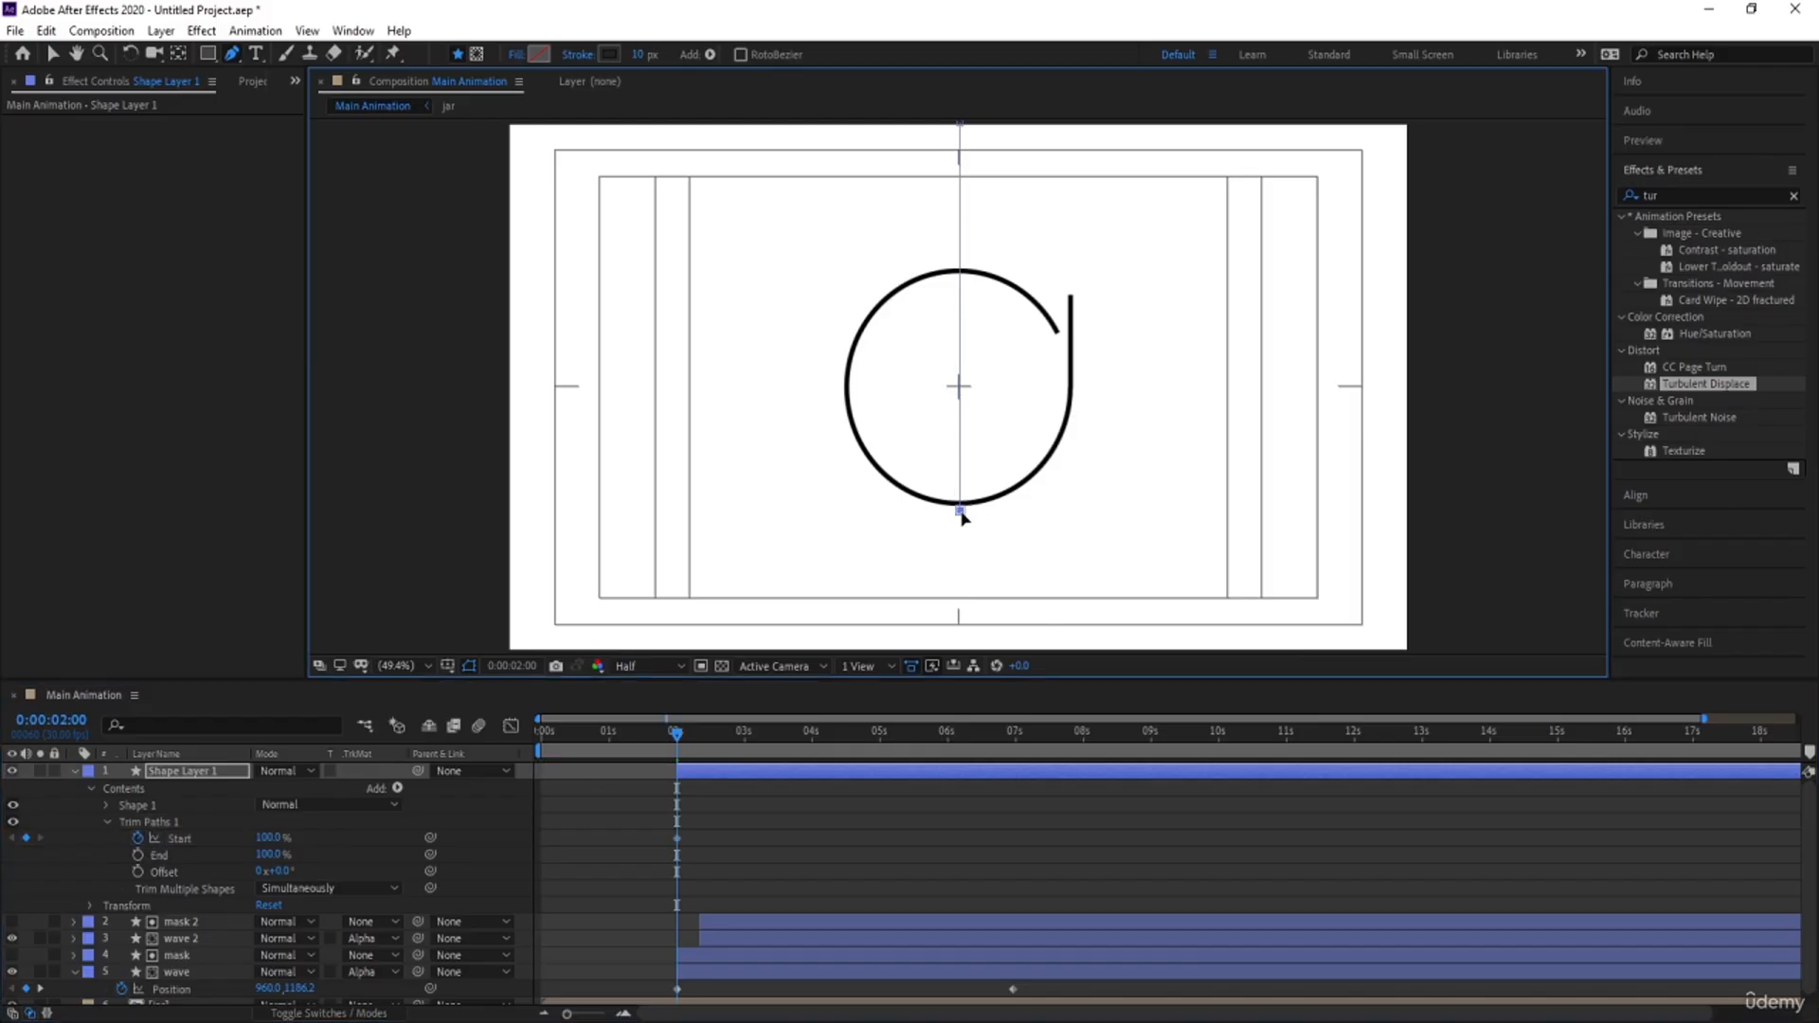
click(760, 828)
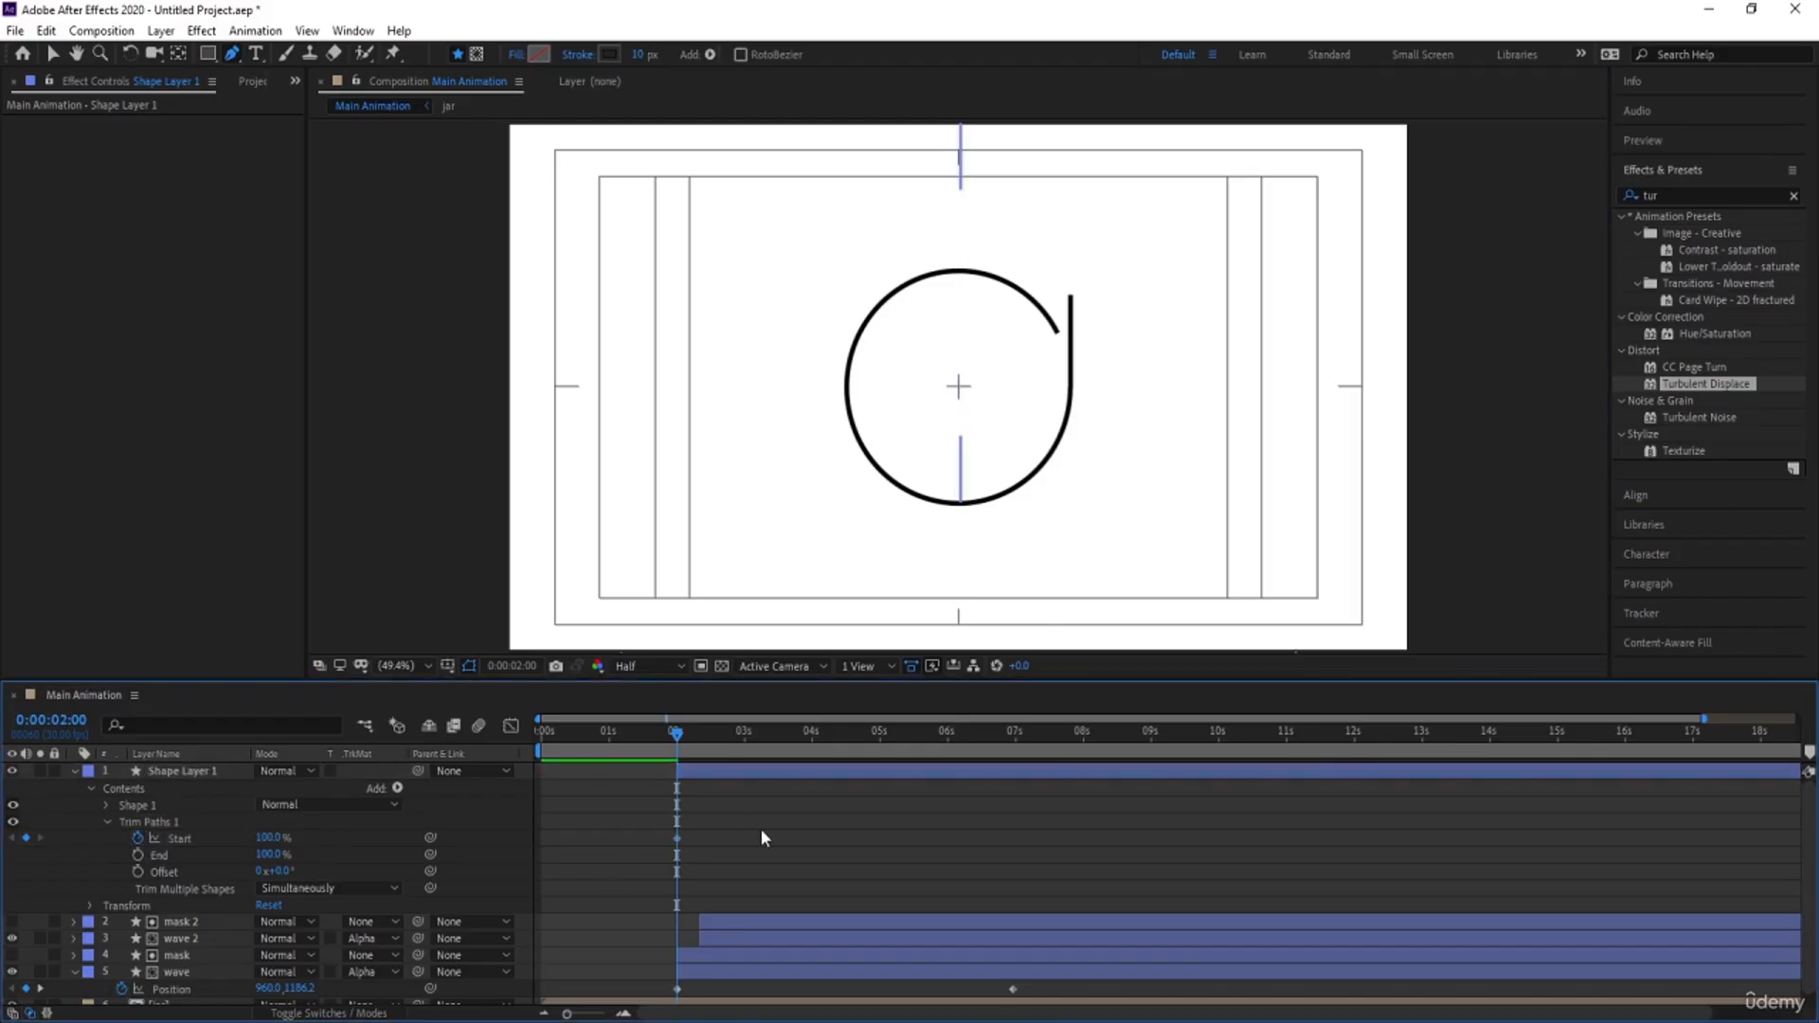
key(space)
key(space)
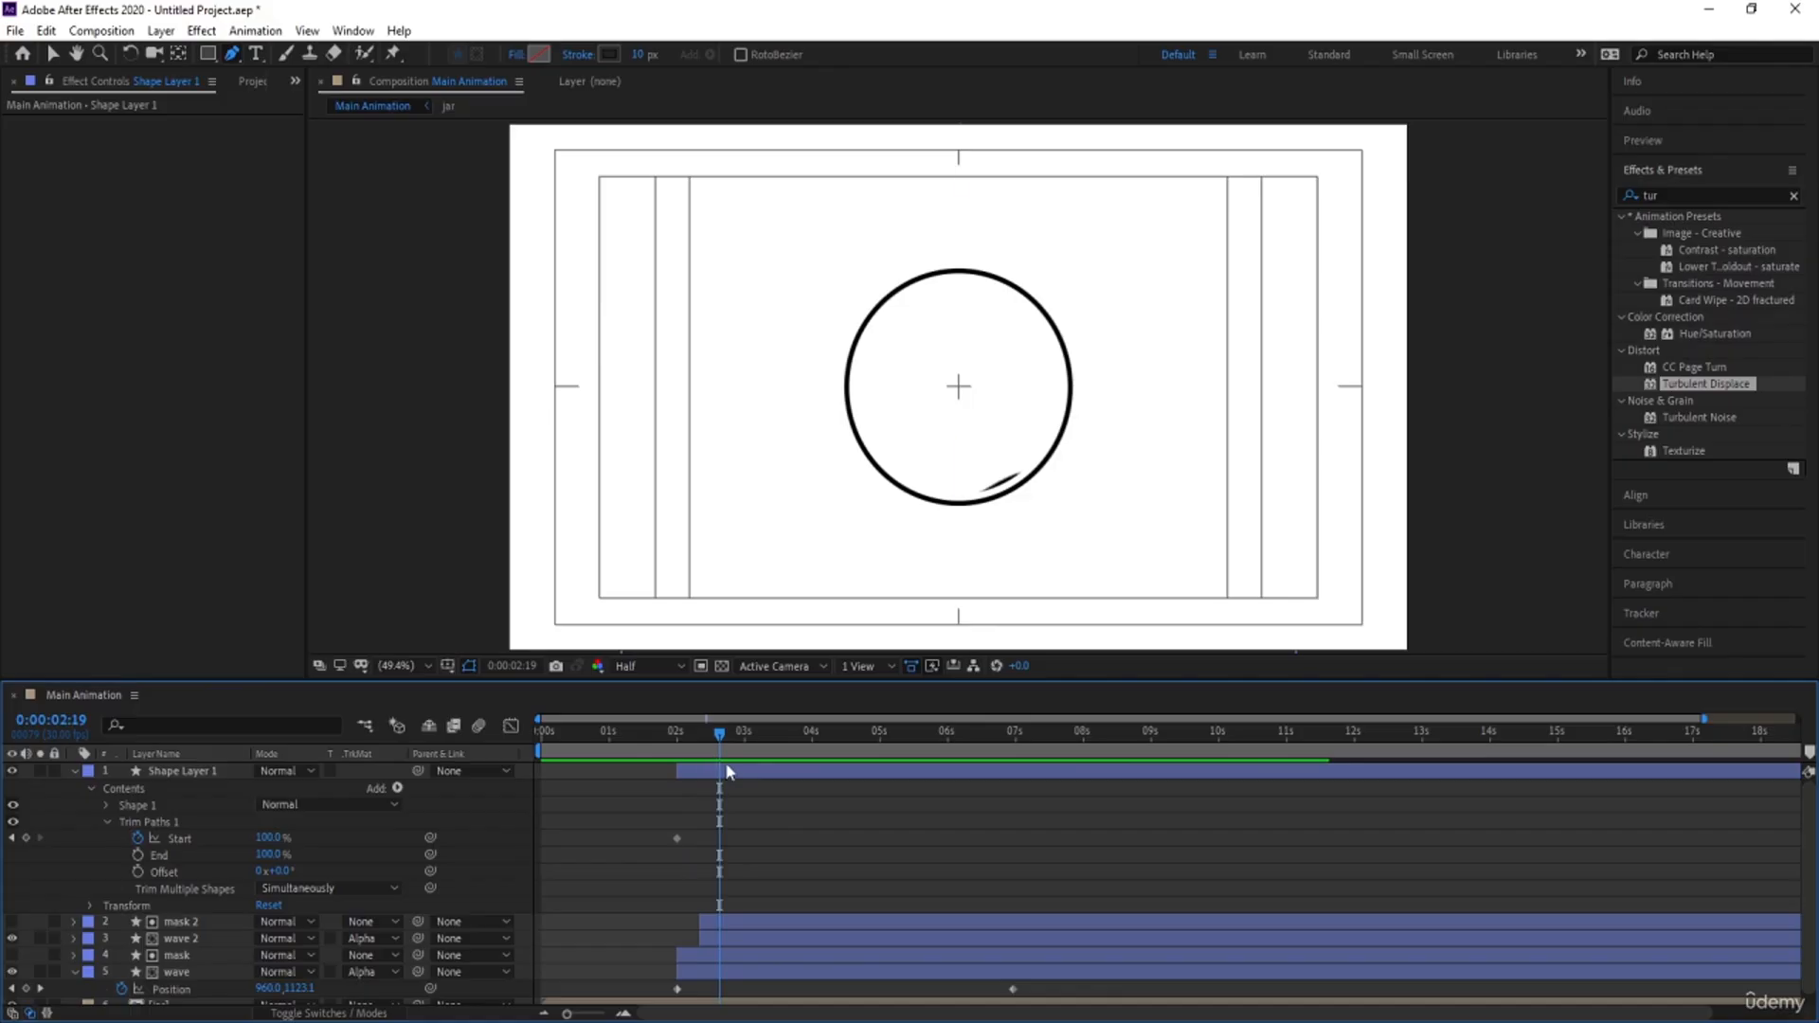
click(725, 764)
key(space)
key(space)
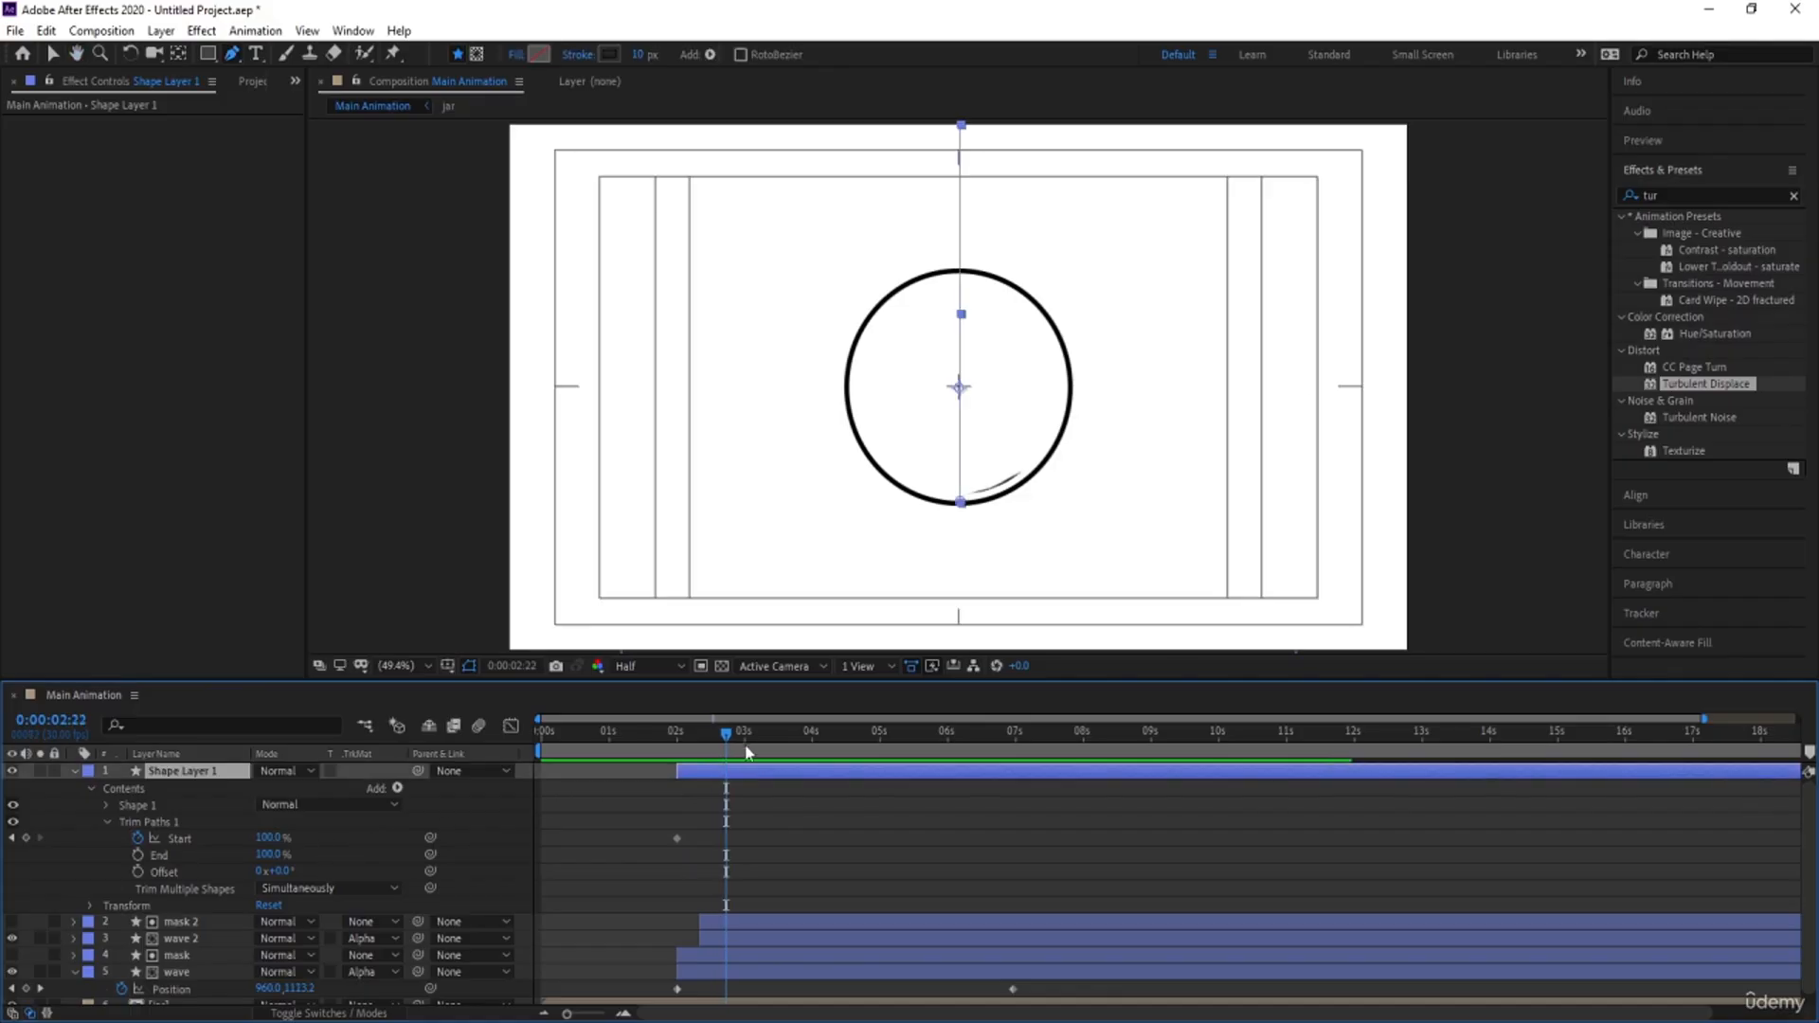
At 0:00:02:09, keyframe the vertical line's Trim Paths Start at 0% and preview from about 0:00:01:13
drag(724, 735, 715, 734)
drag(705, 740, 698, 740)
drag(281, 842, 171, 852)
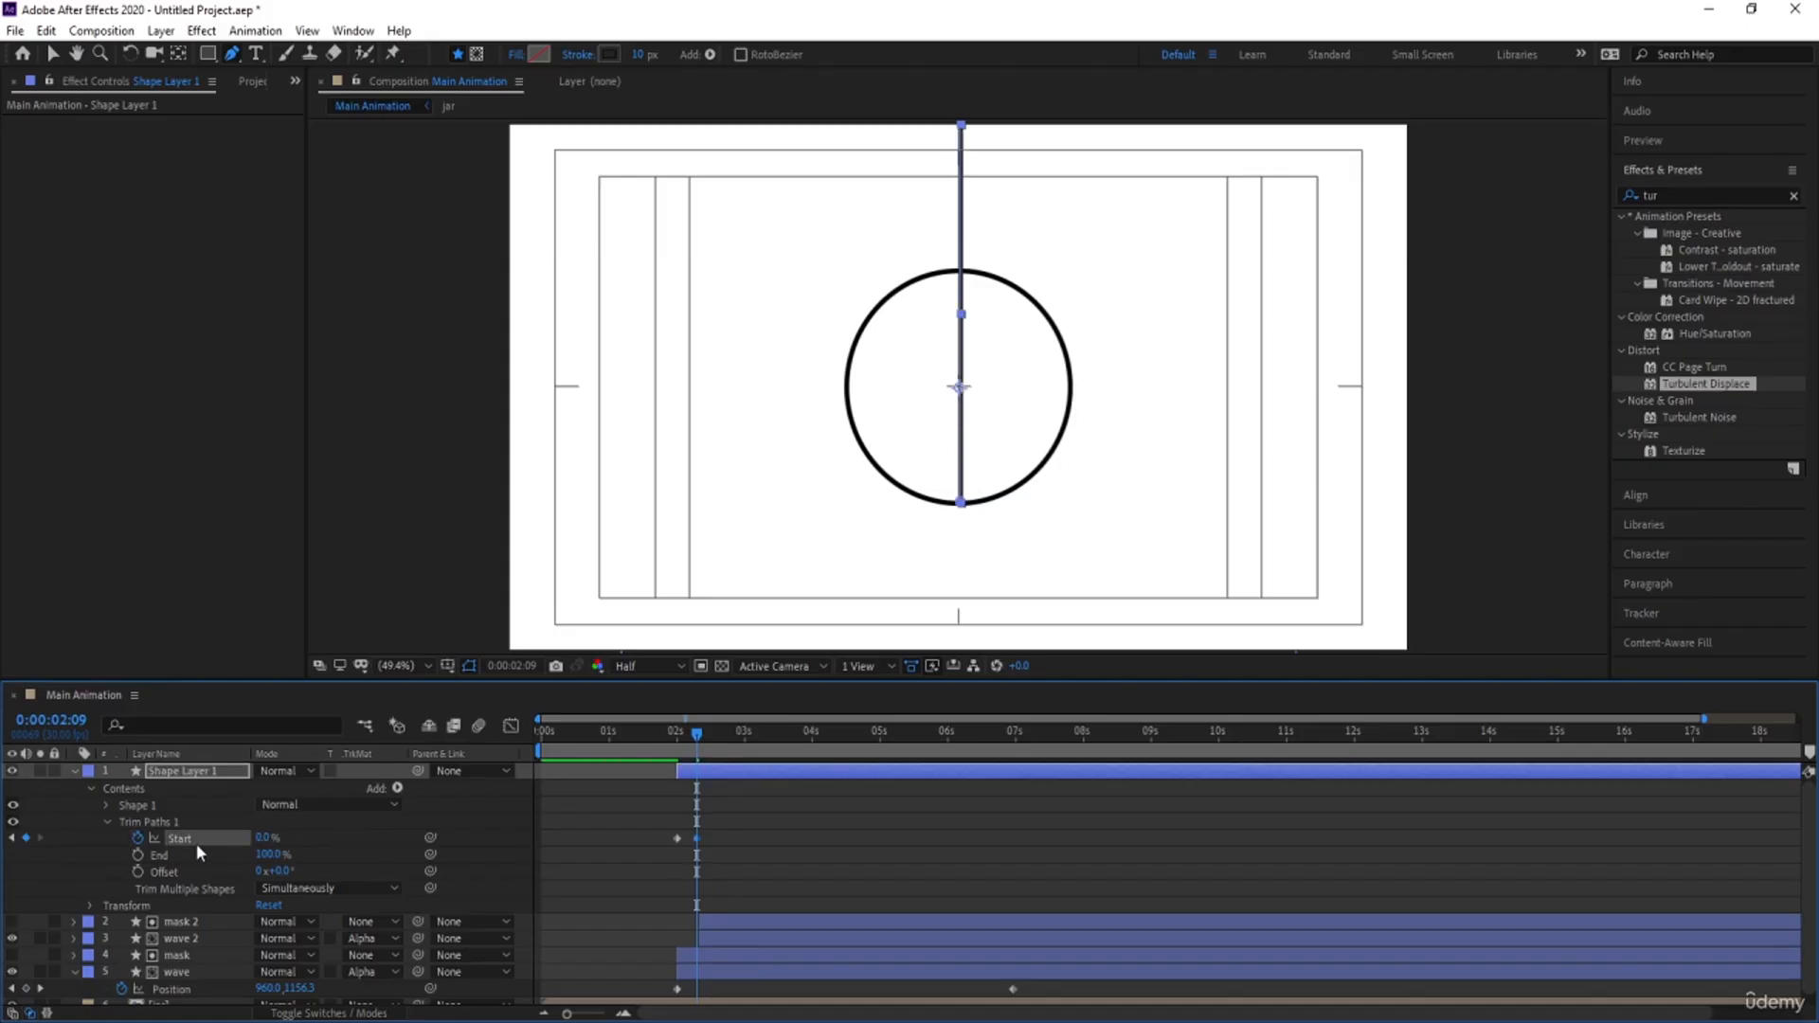
key(space)
click(639, 735)
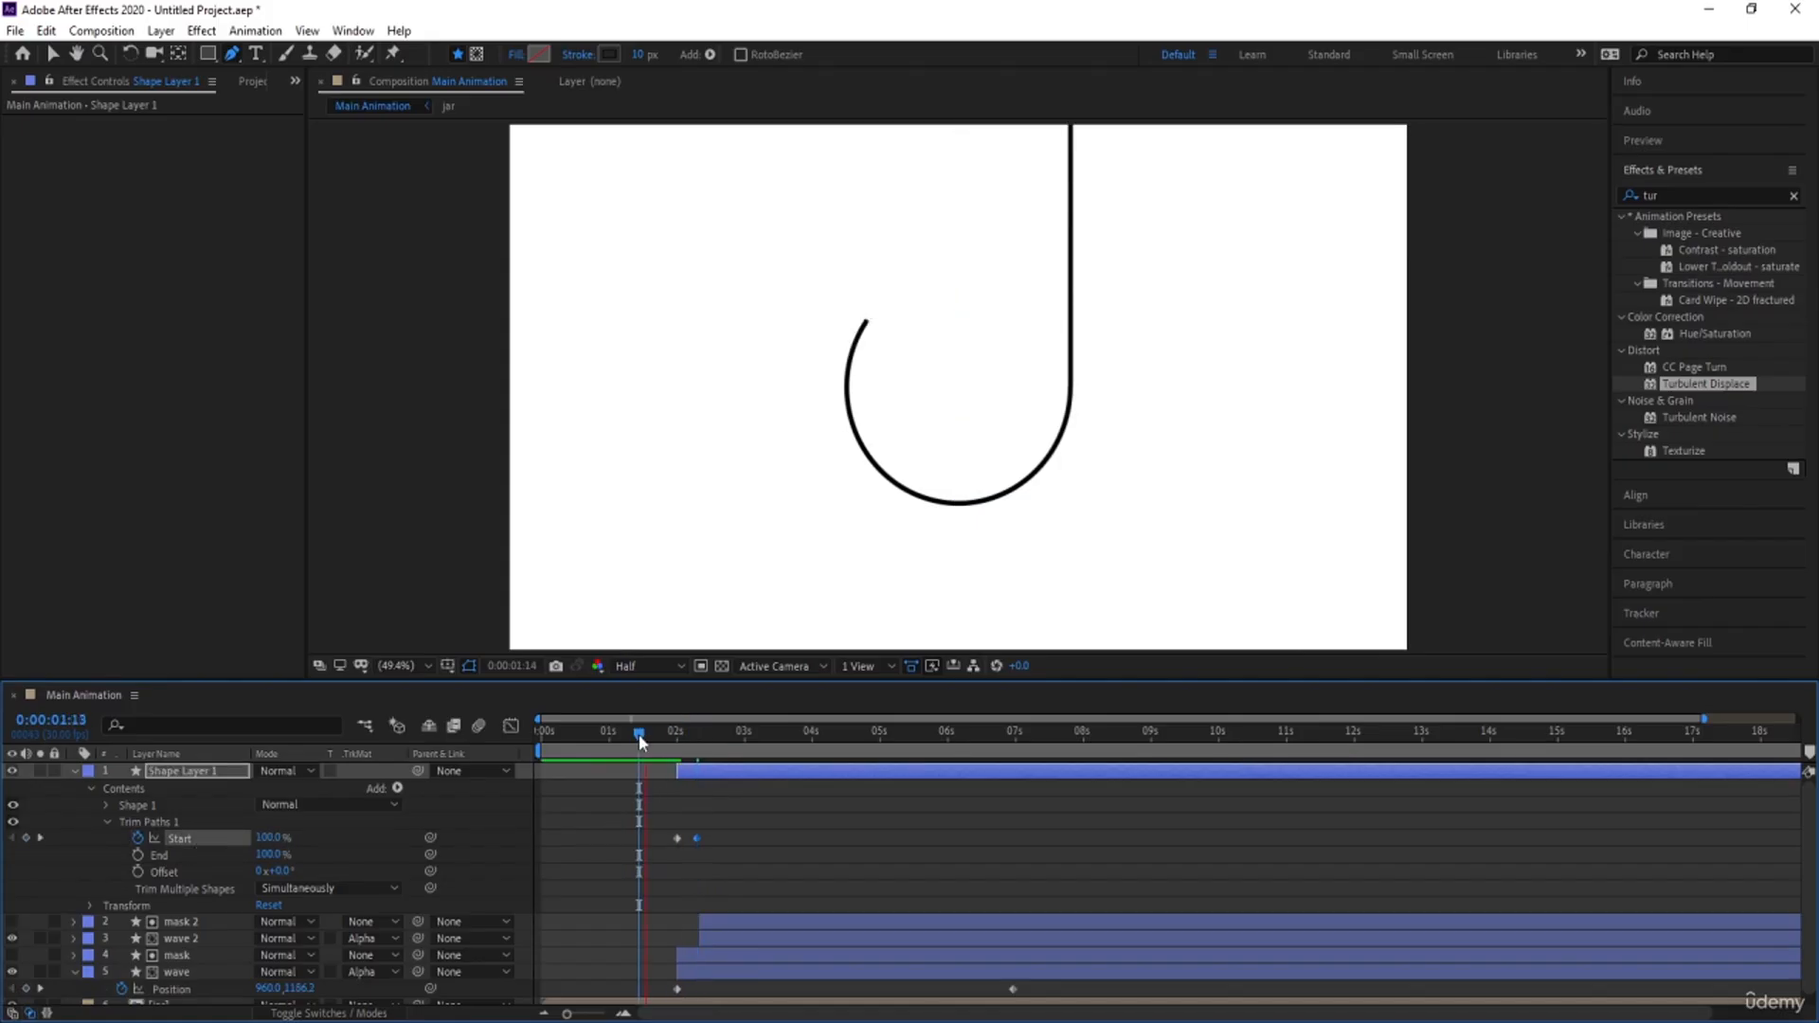